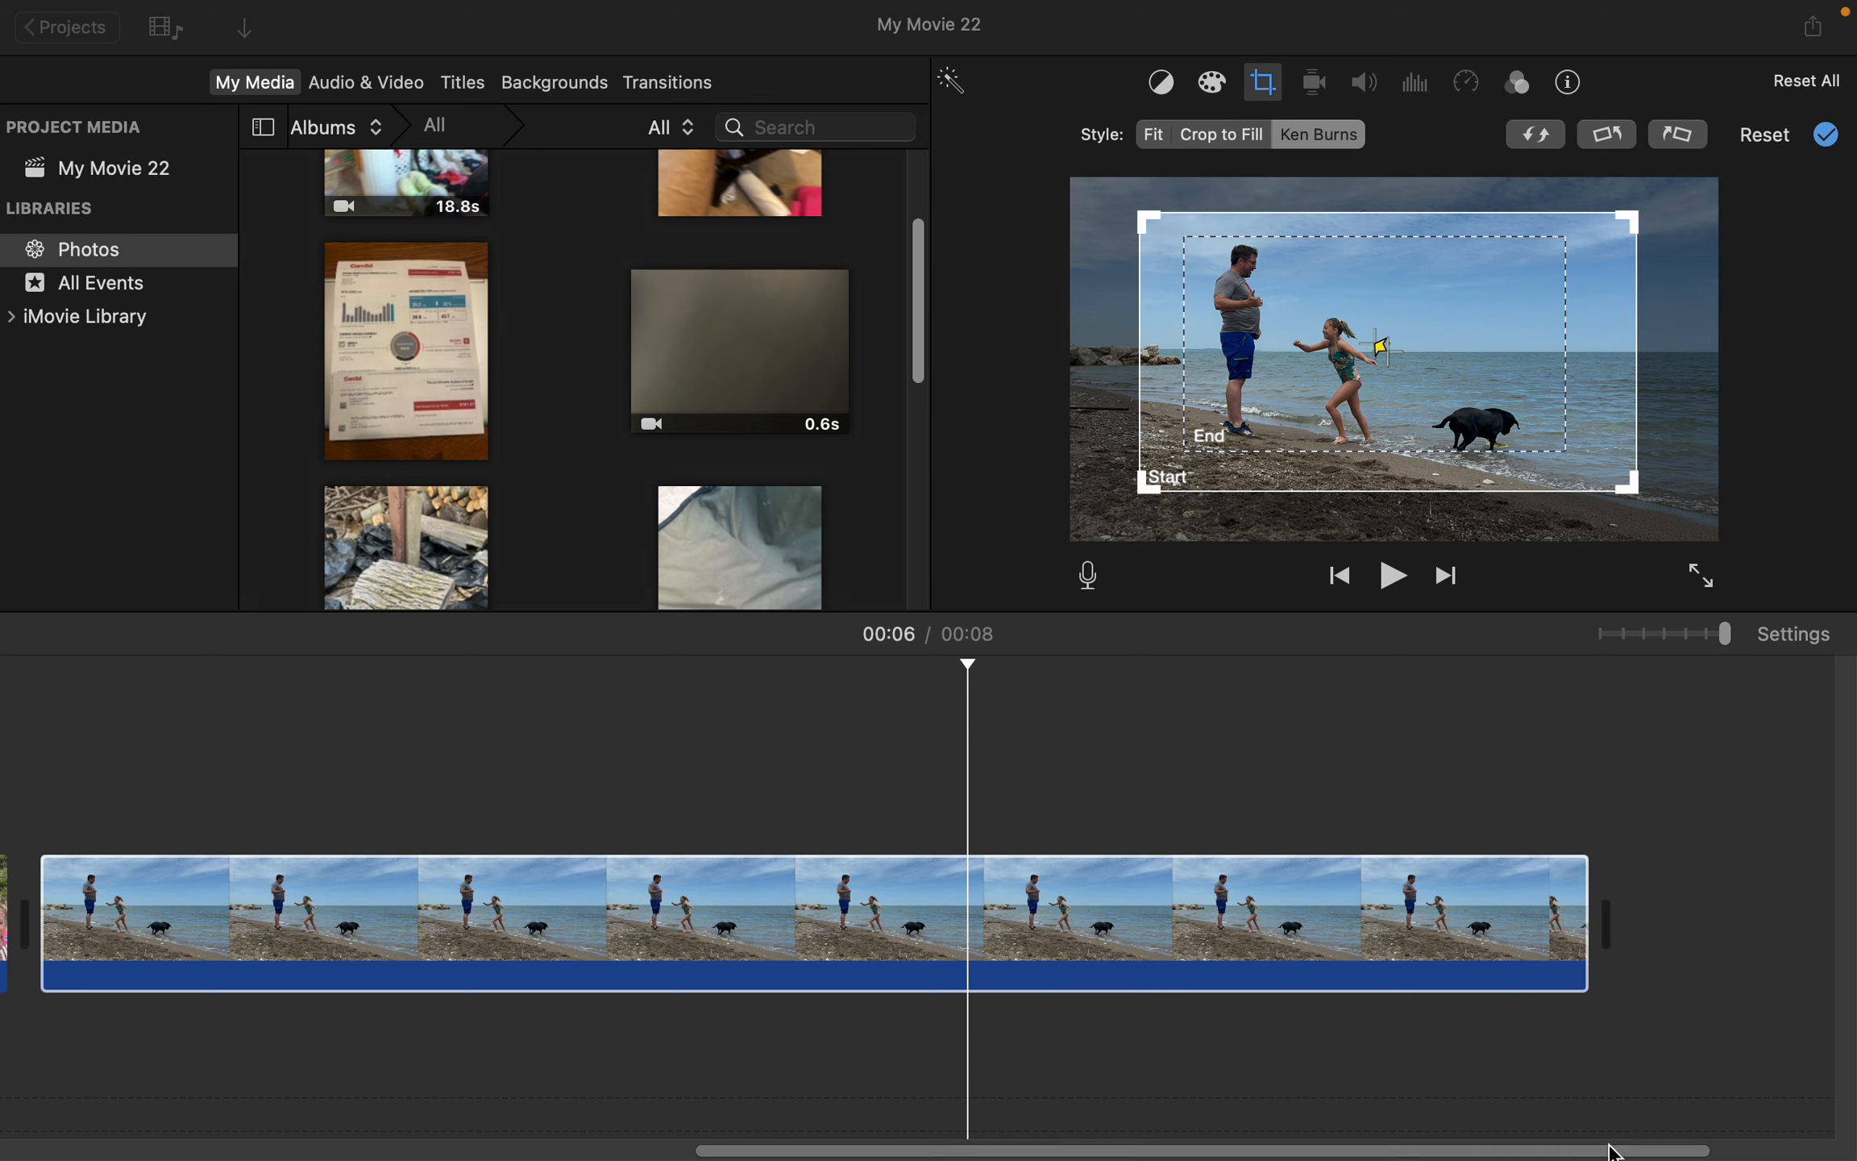
Step: View the installed apps in Launchpad and switch back to iMovie
mouse_move(1431, 1157)
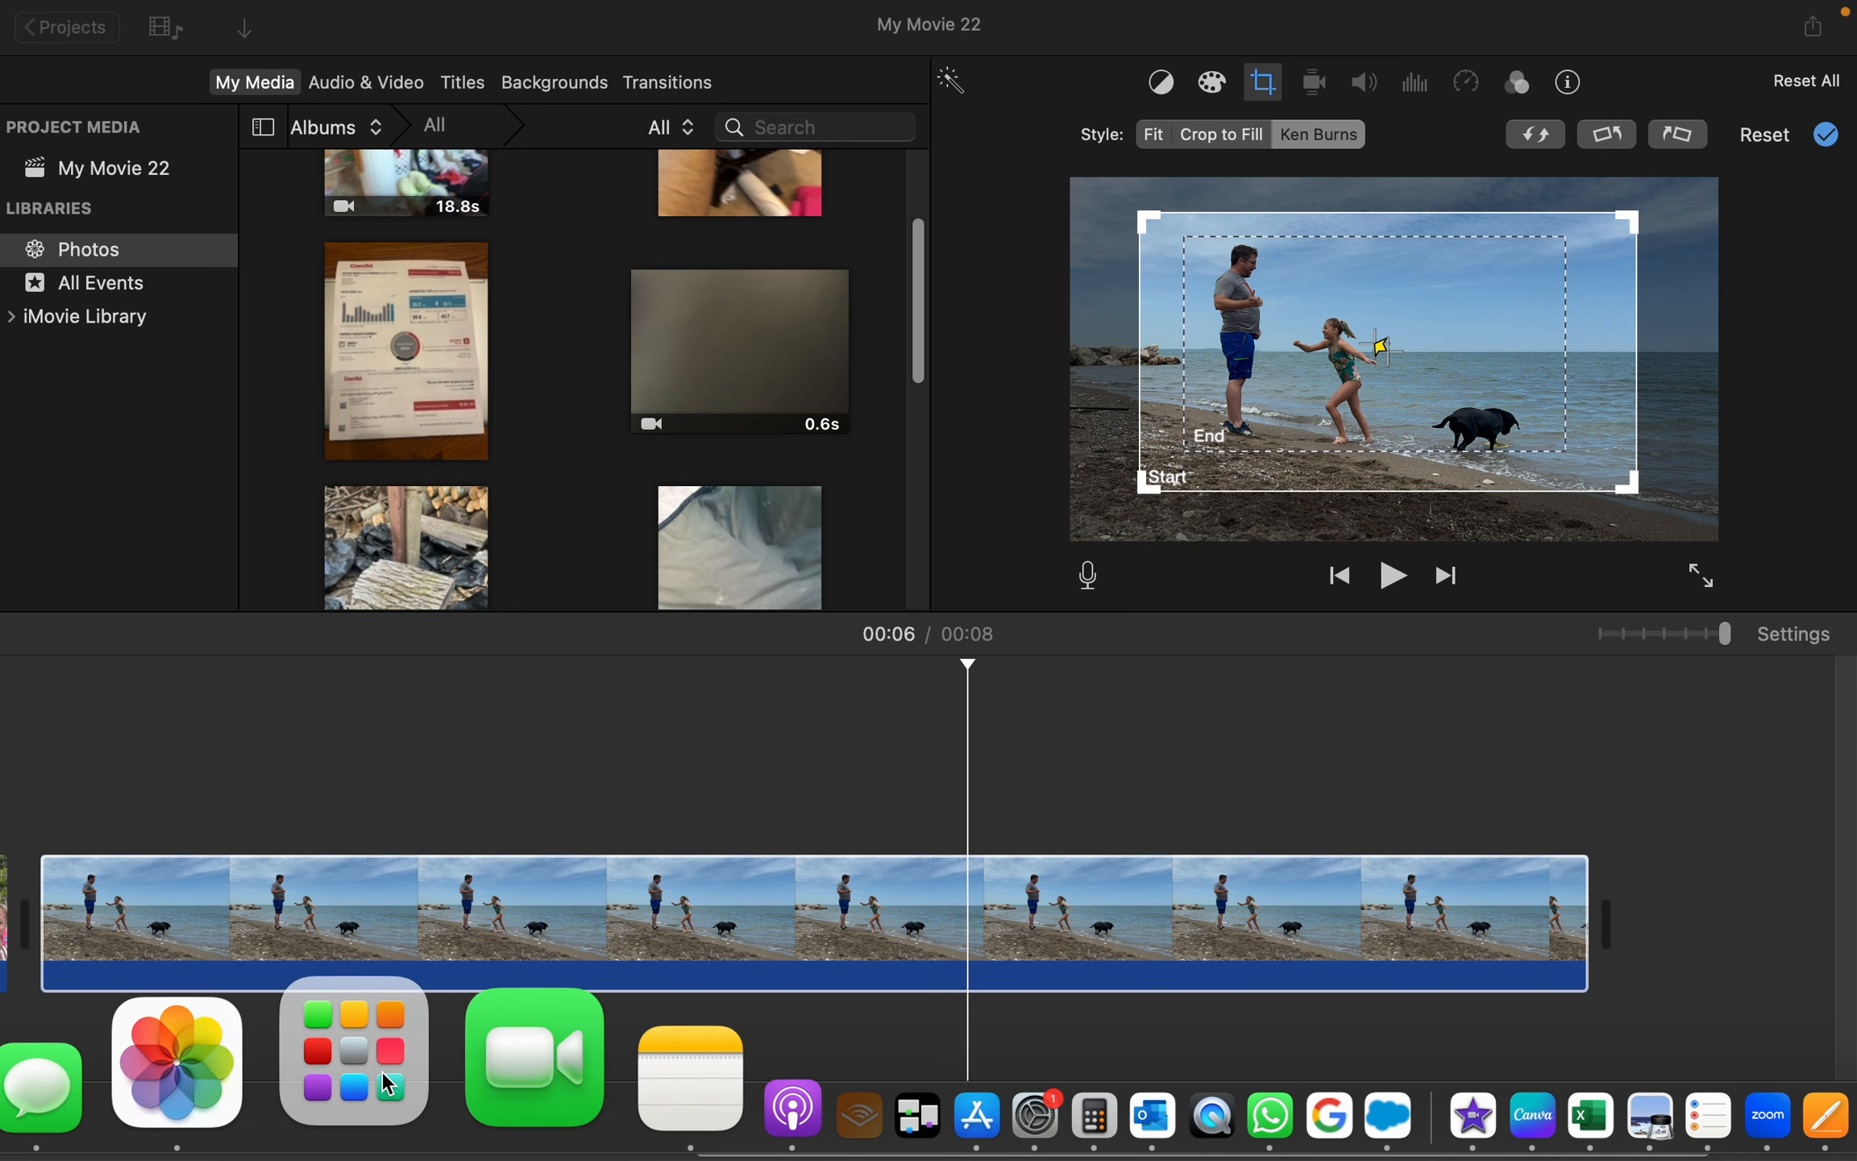
click(381, 1070)
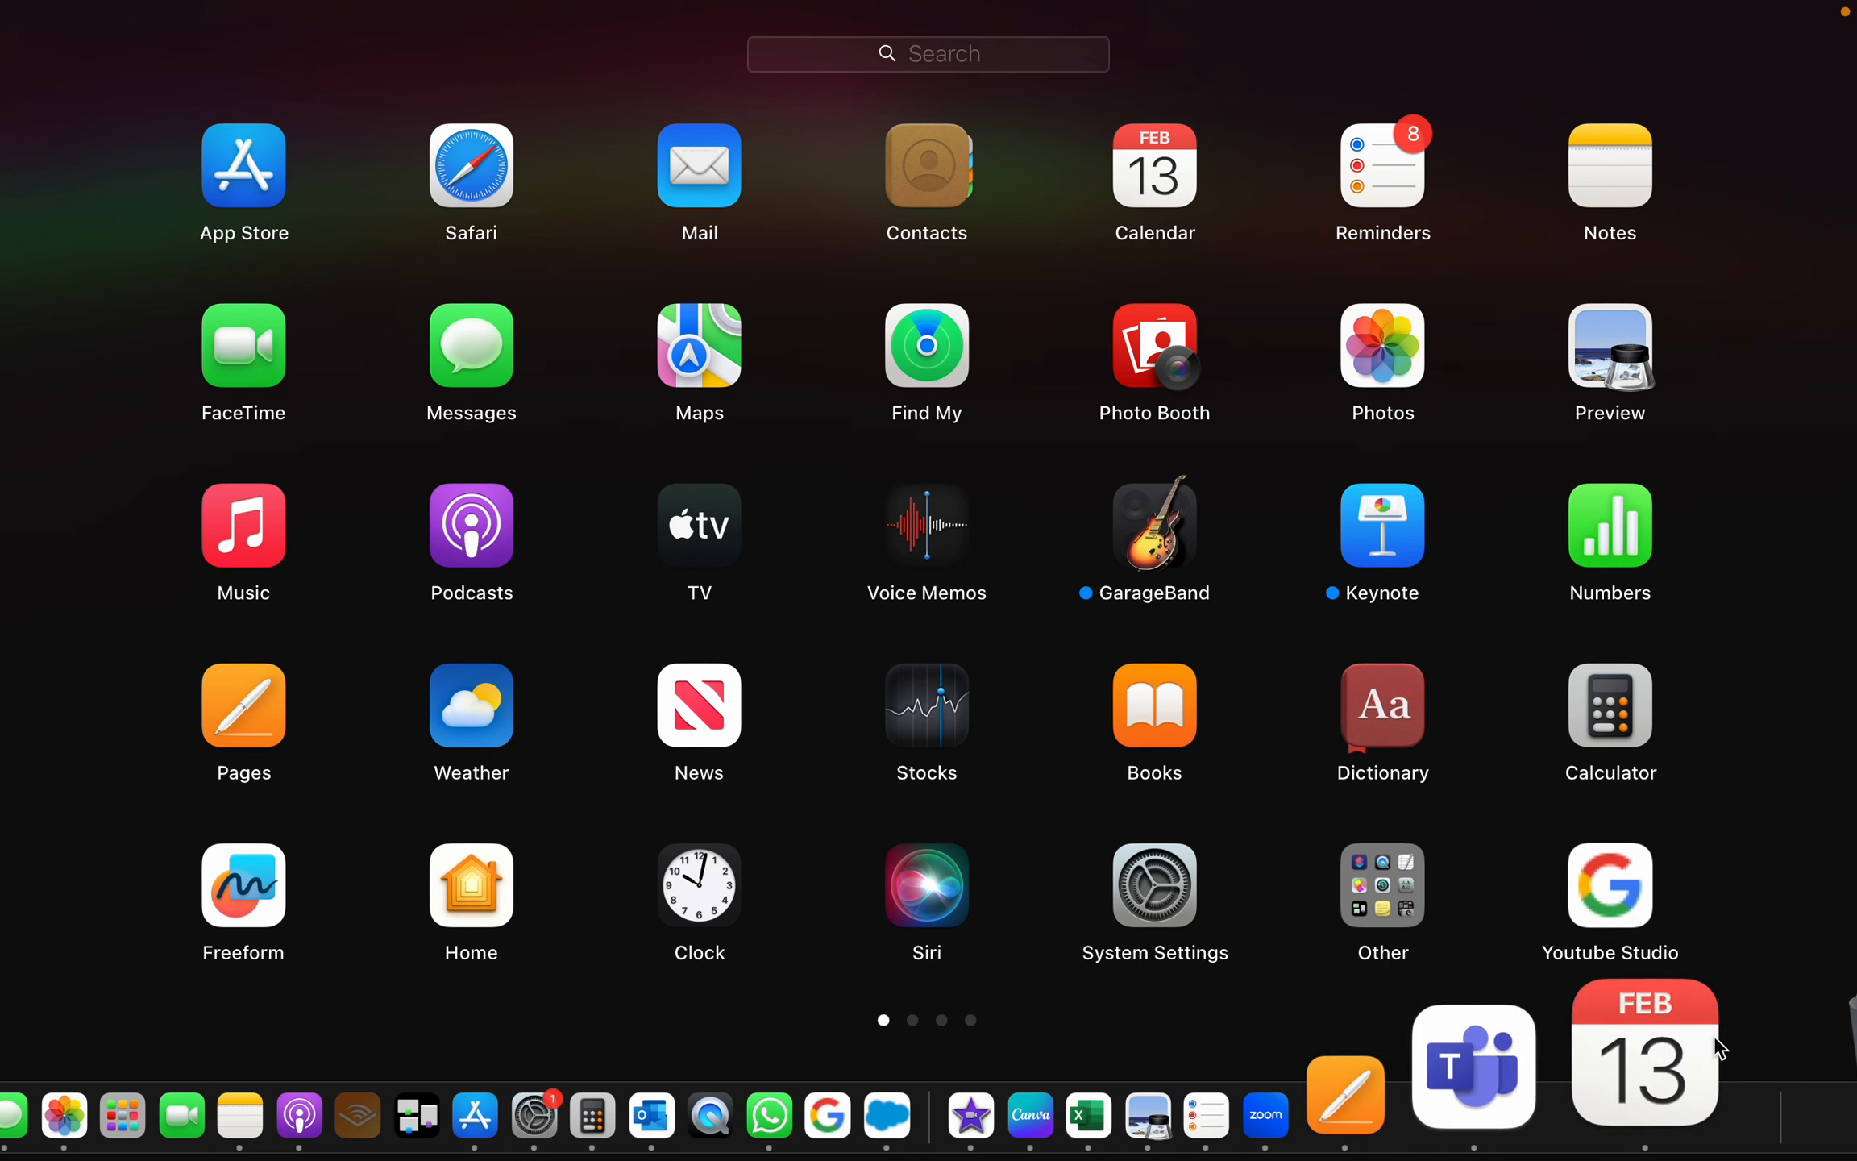
click(1211, 1076)
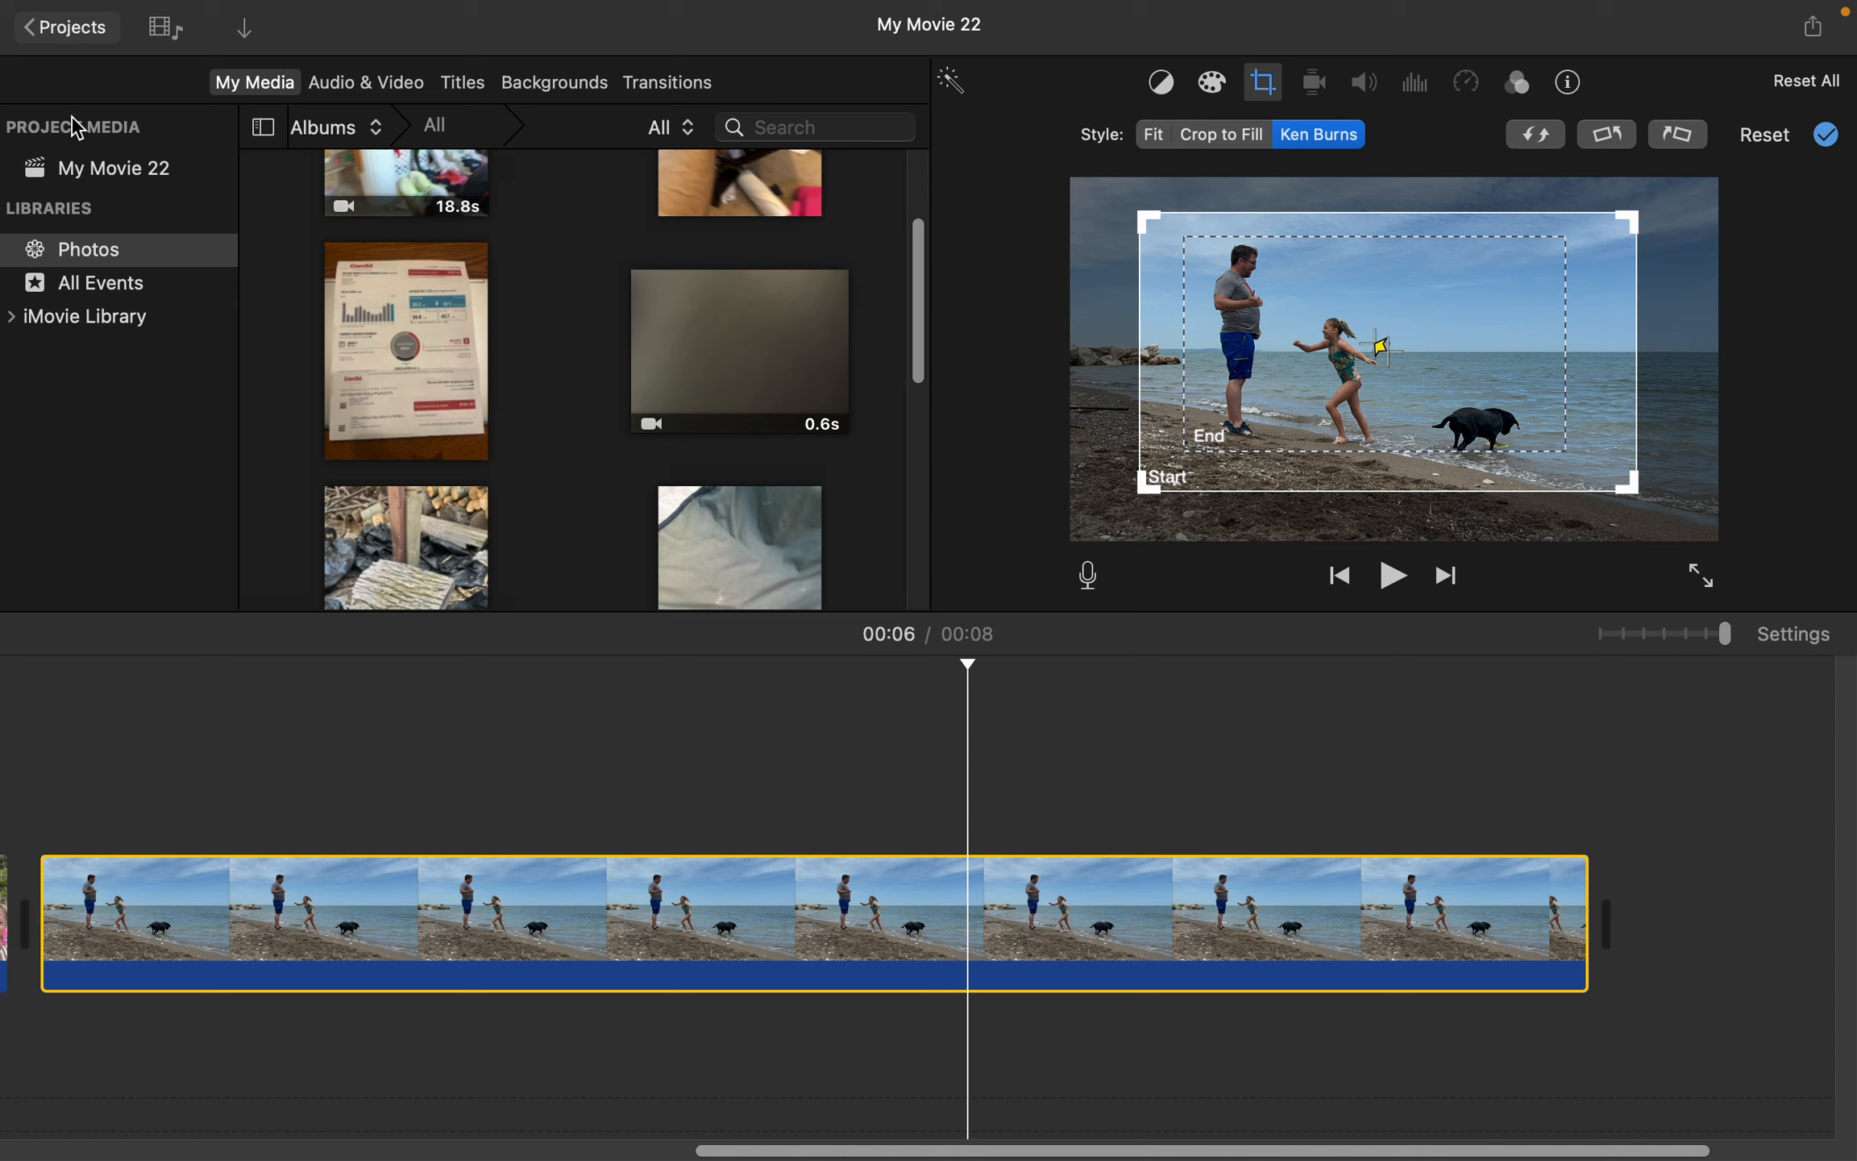
Step: Leave the open movie for the project list, saving the project under the name Test
click(86, 33)
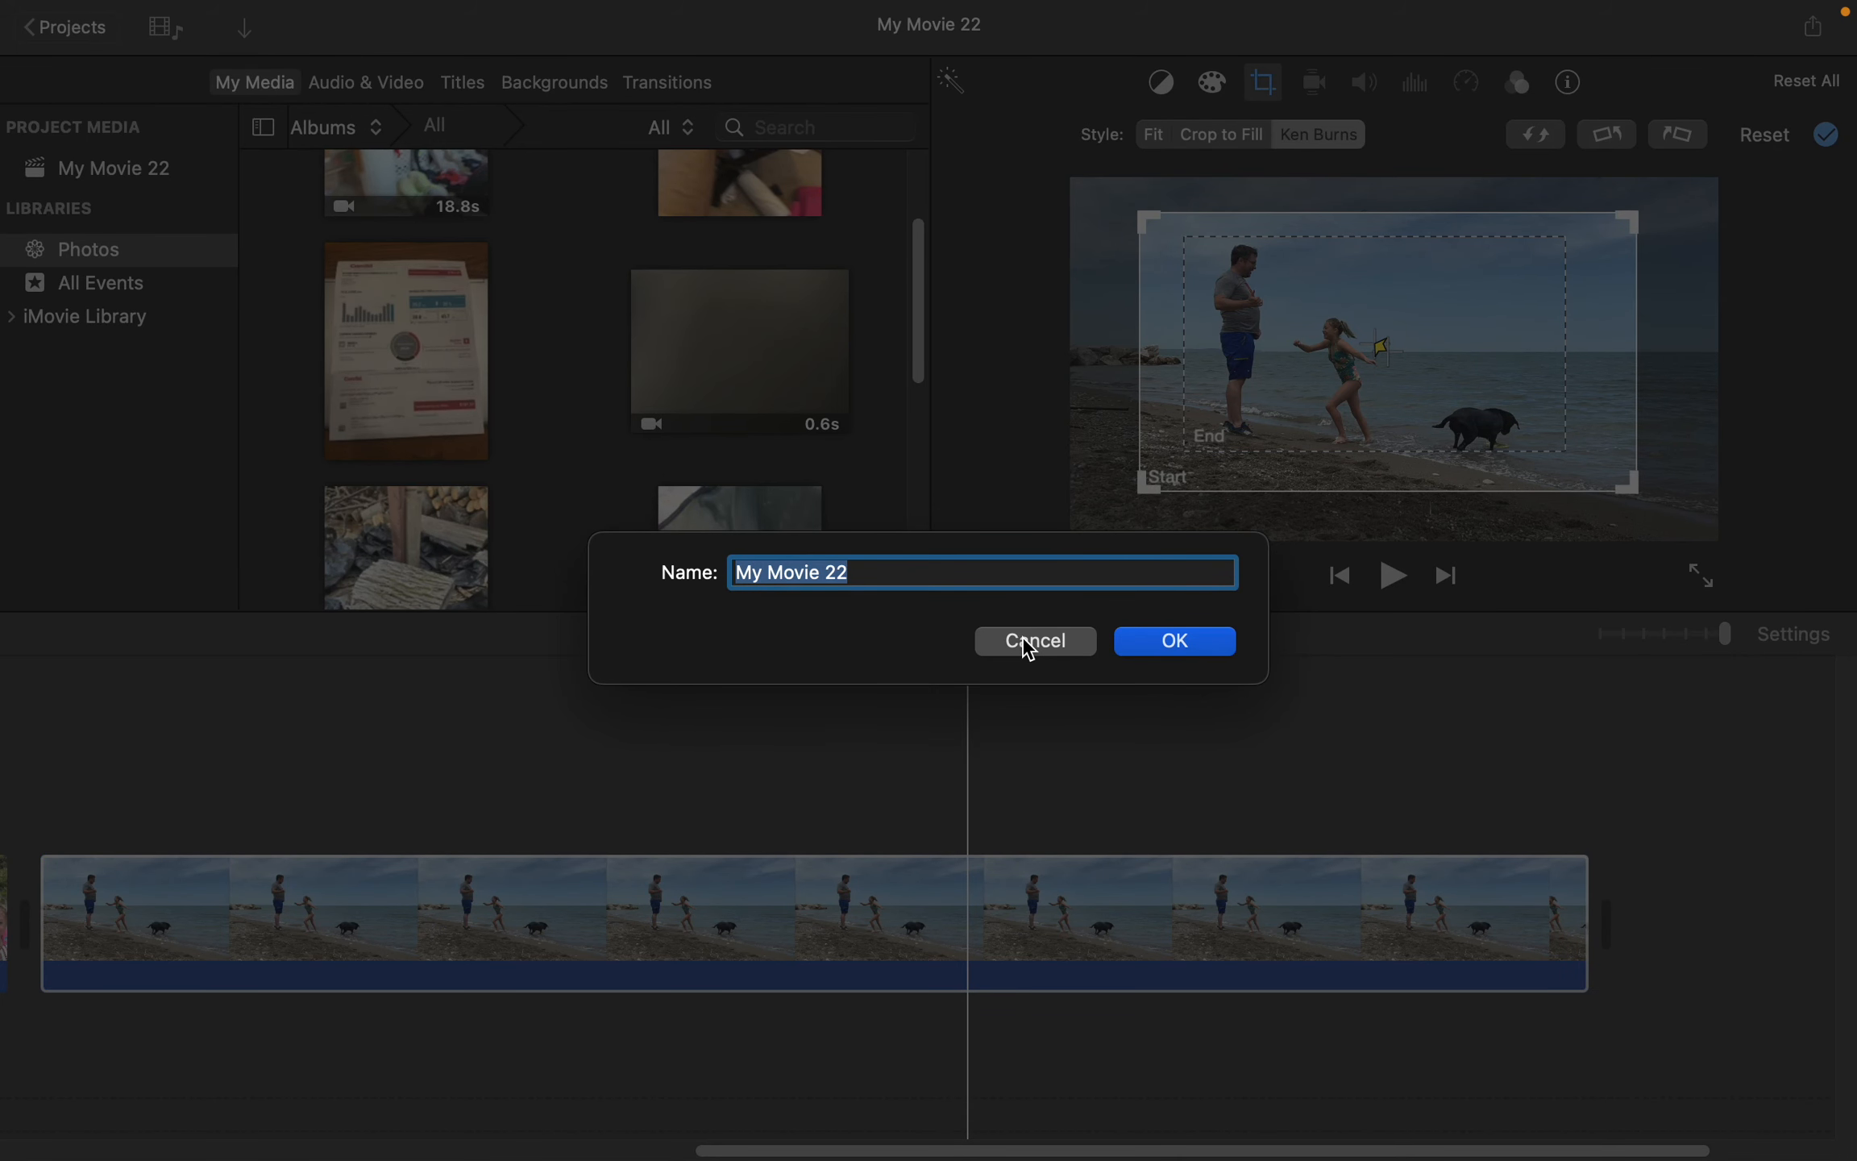
click(1046, 650)
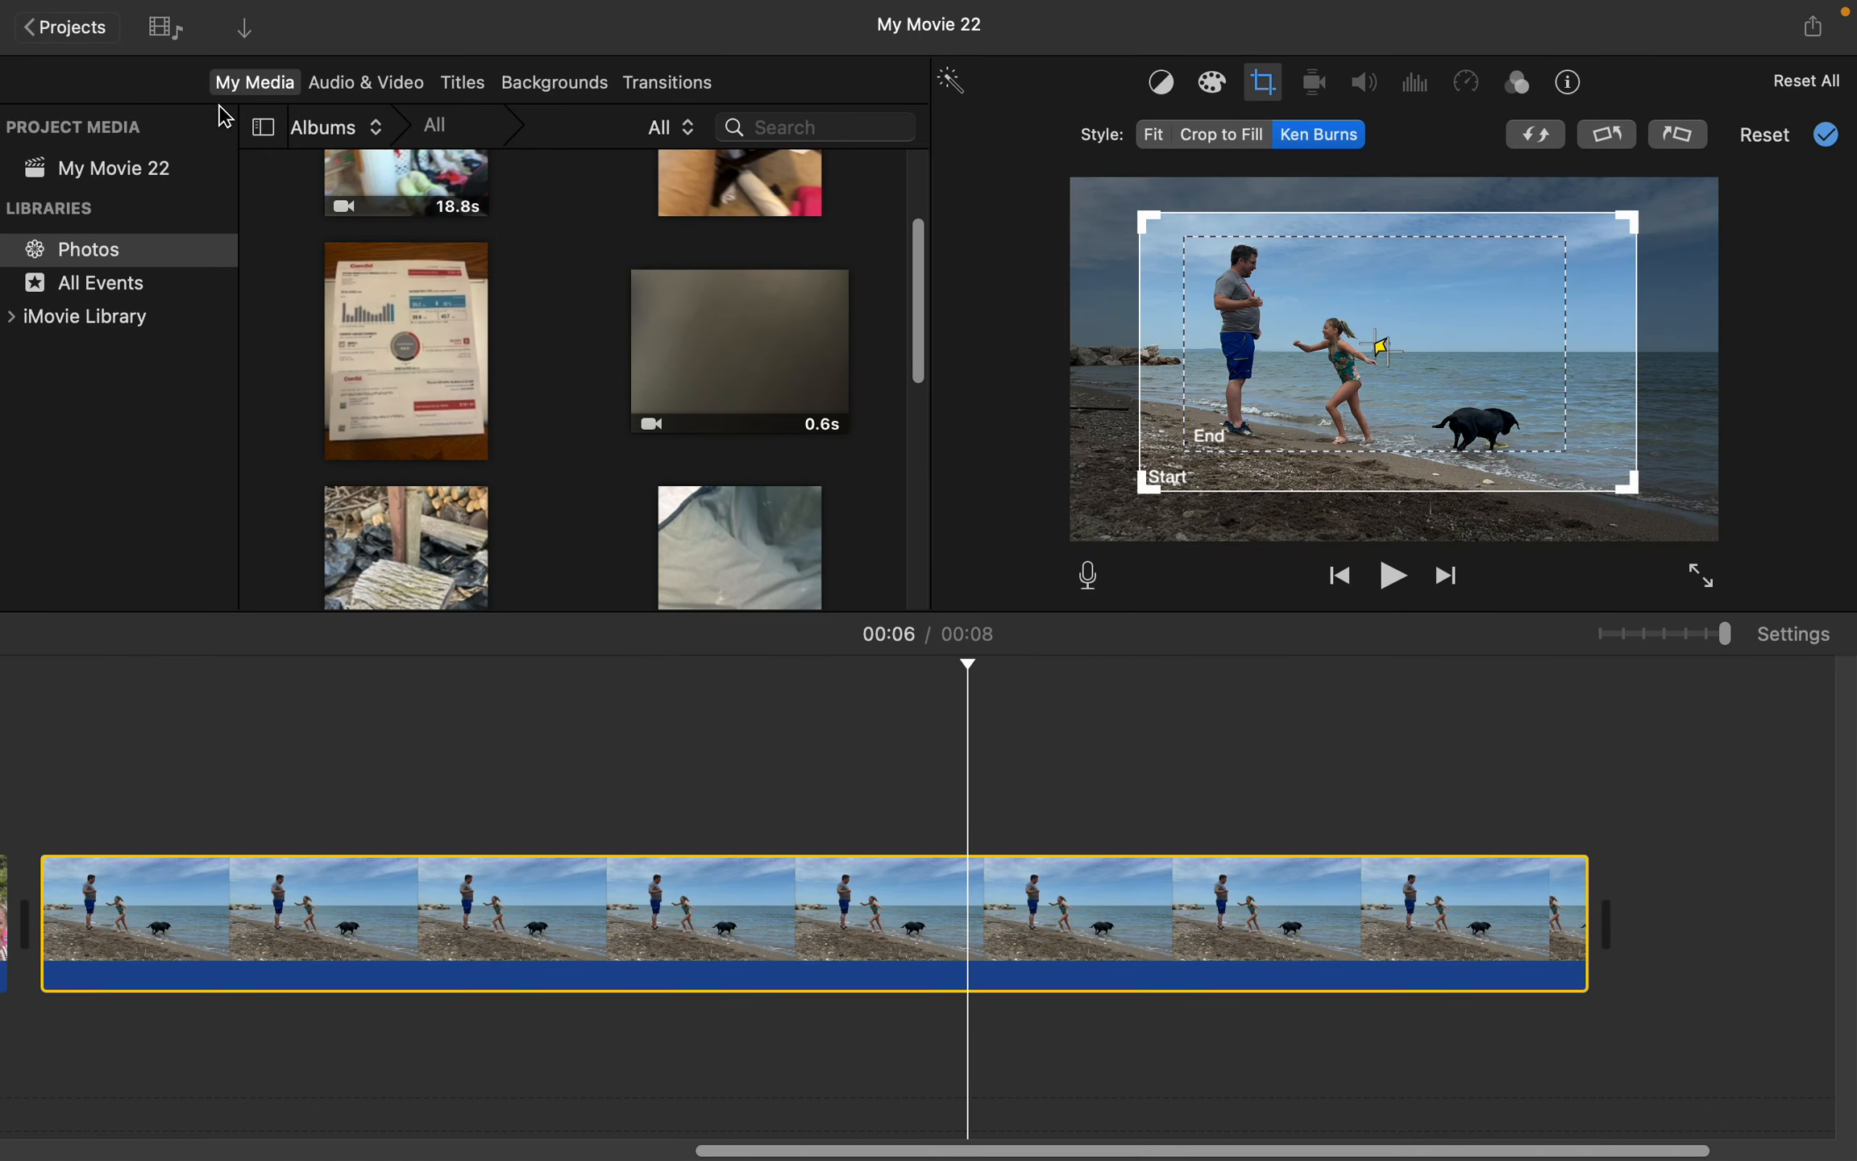
click(108, 45)
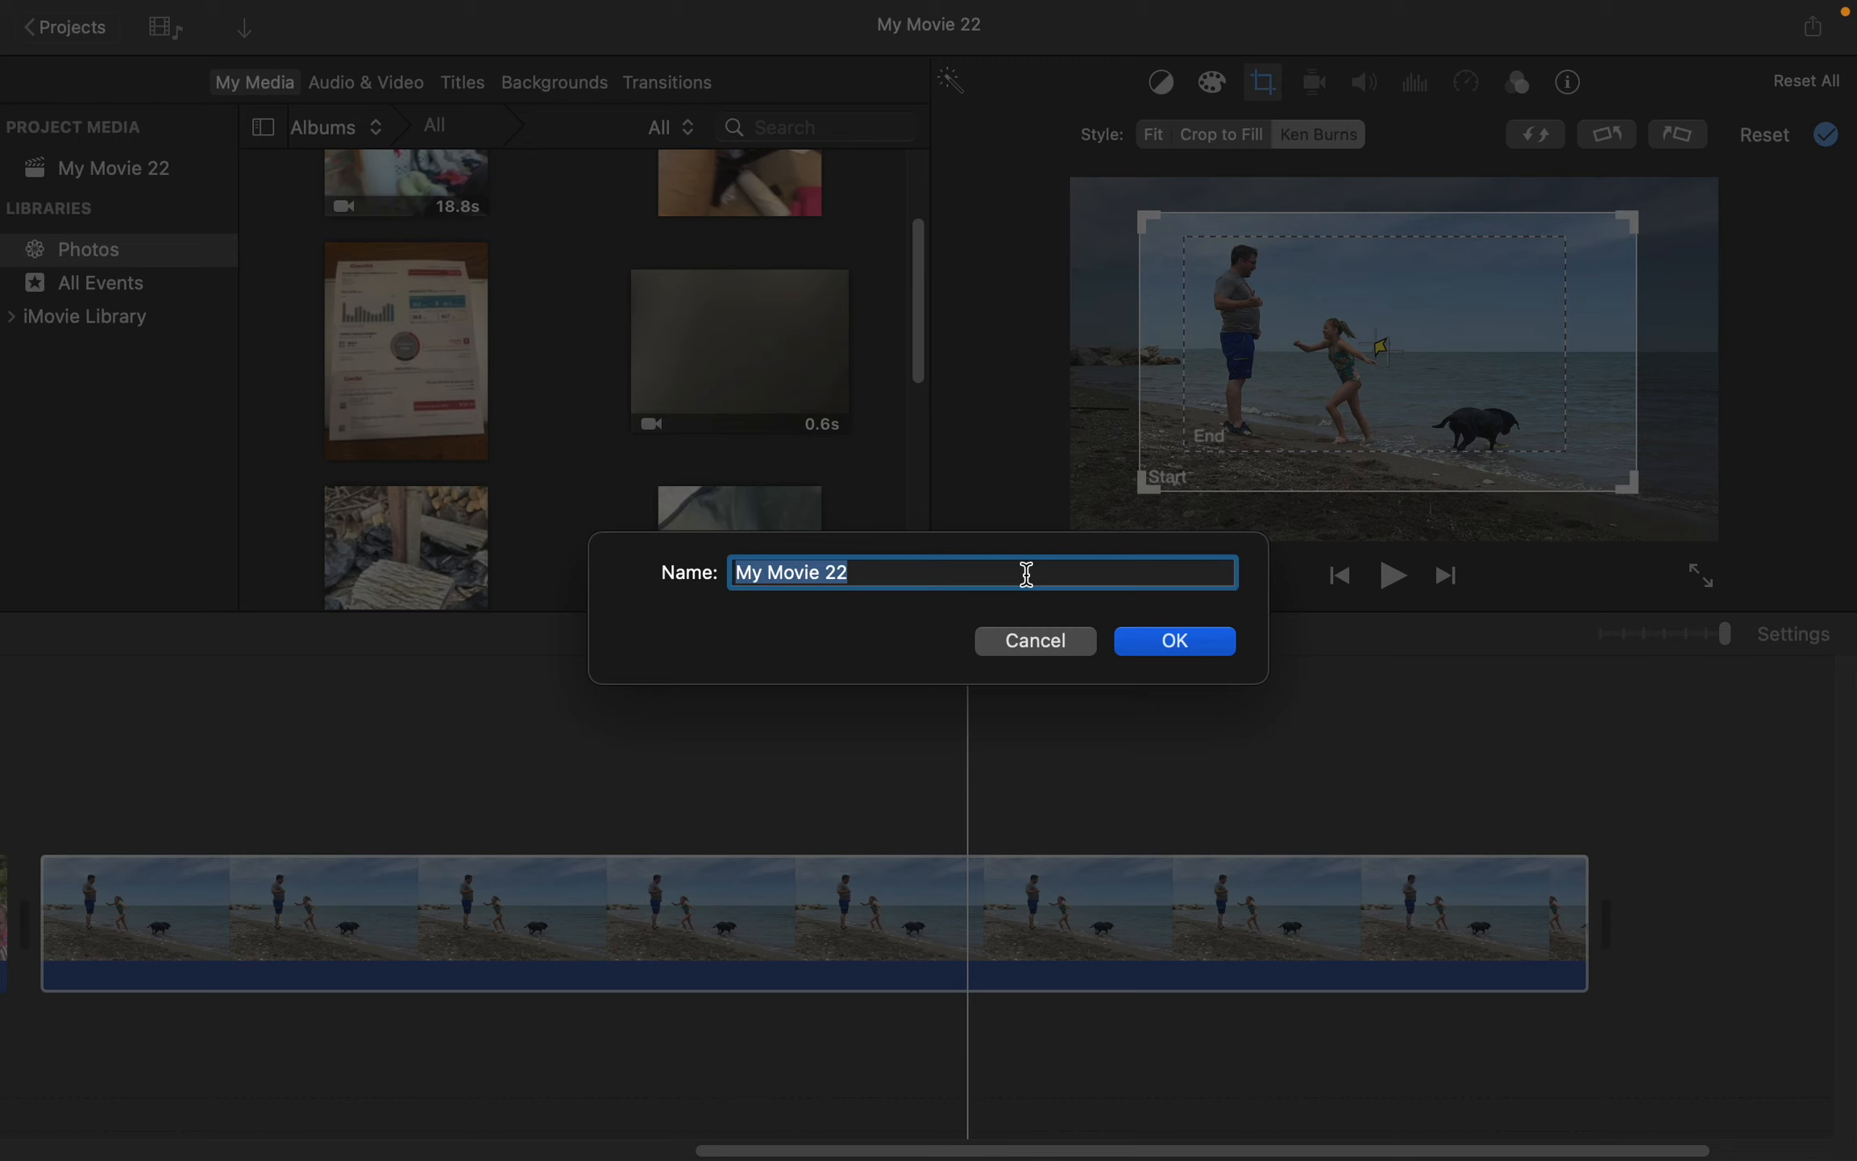
text(Test)
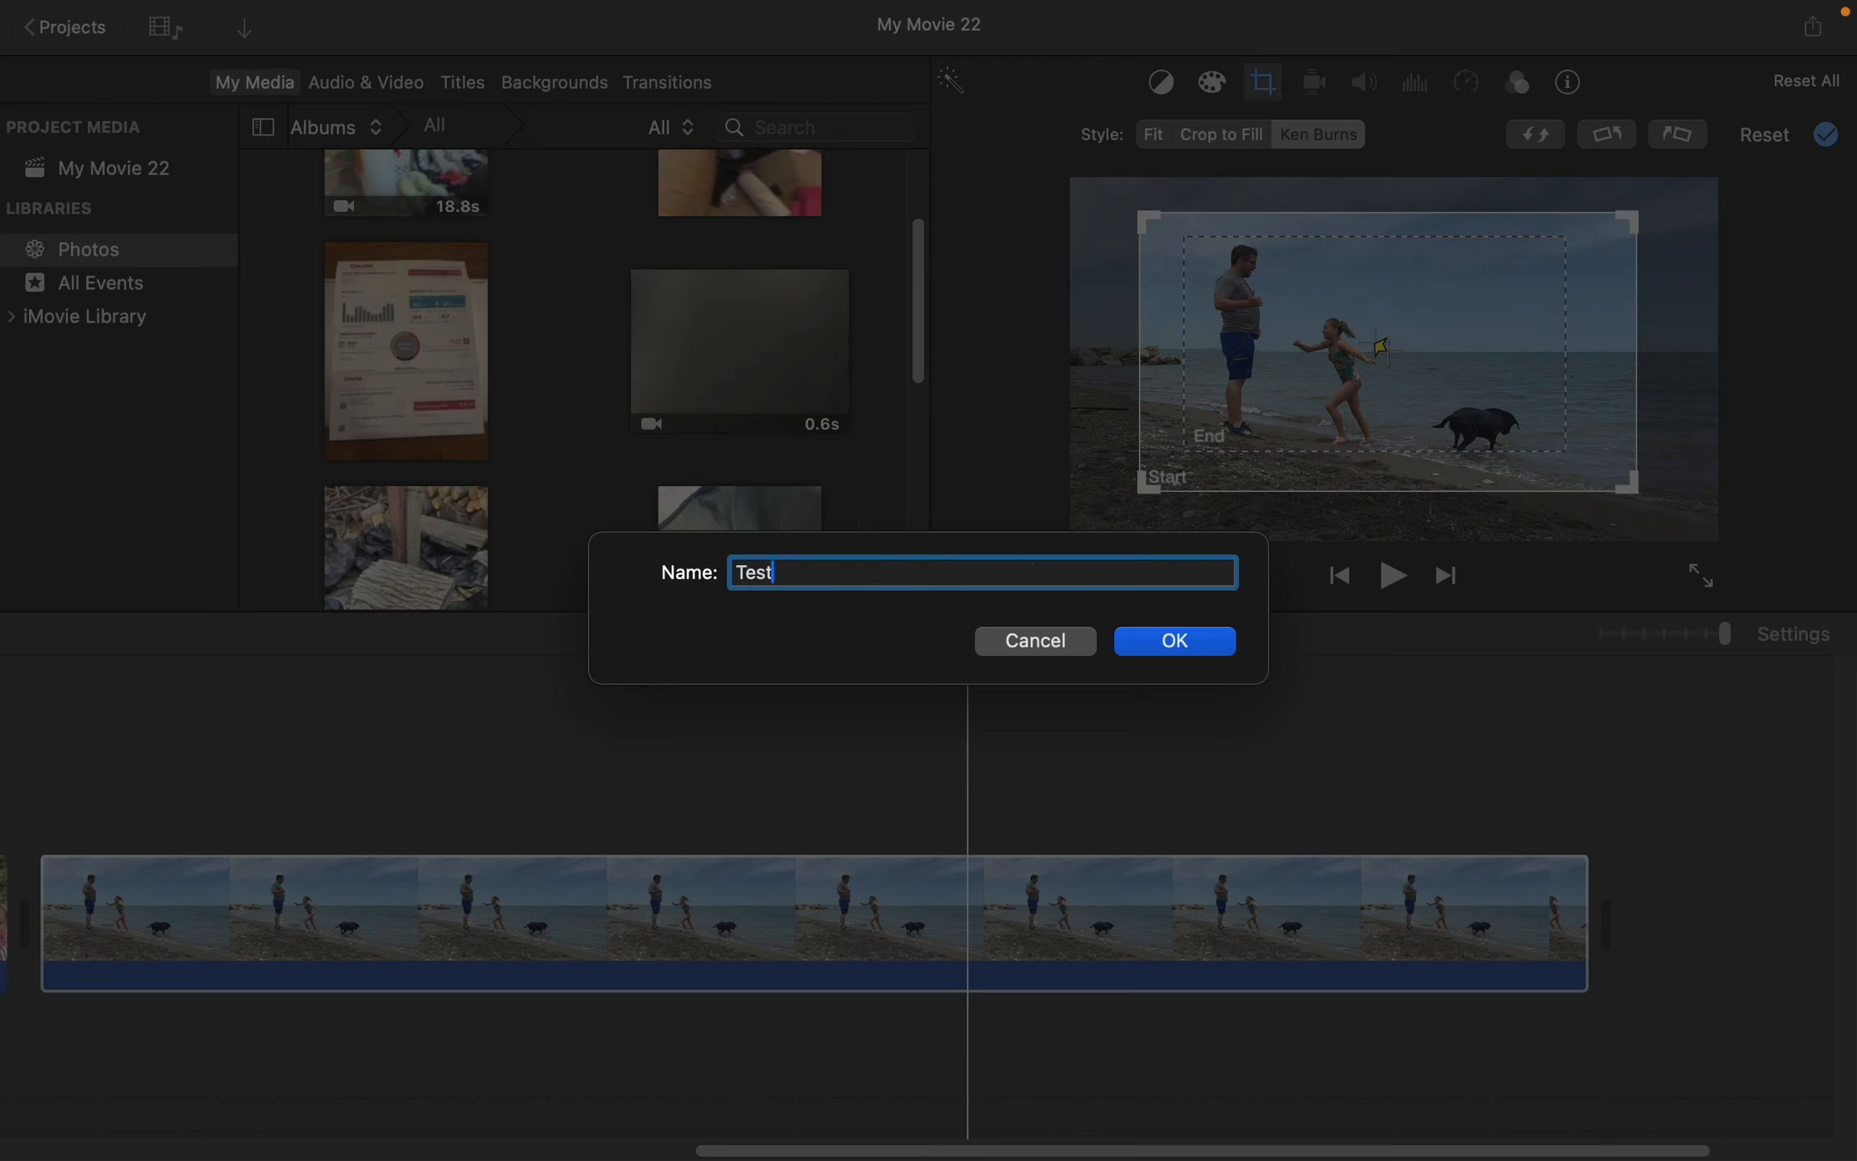
click(1178, 642)
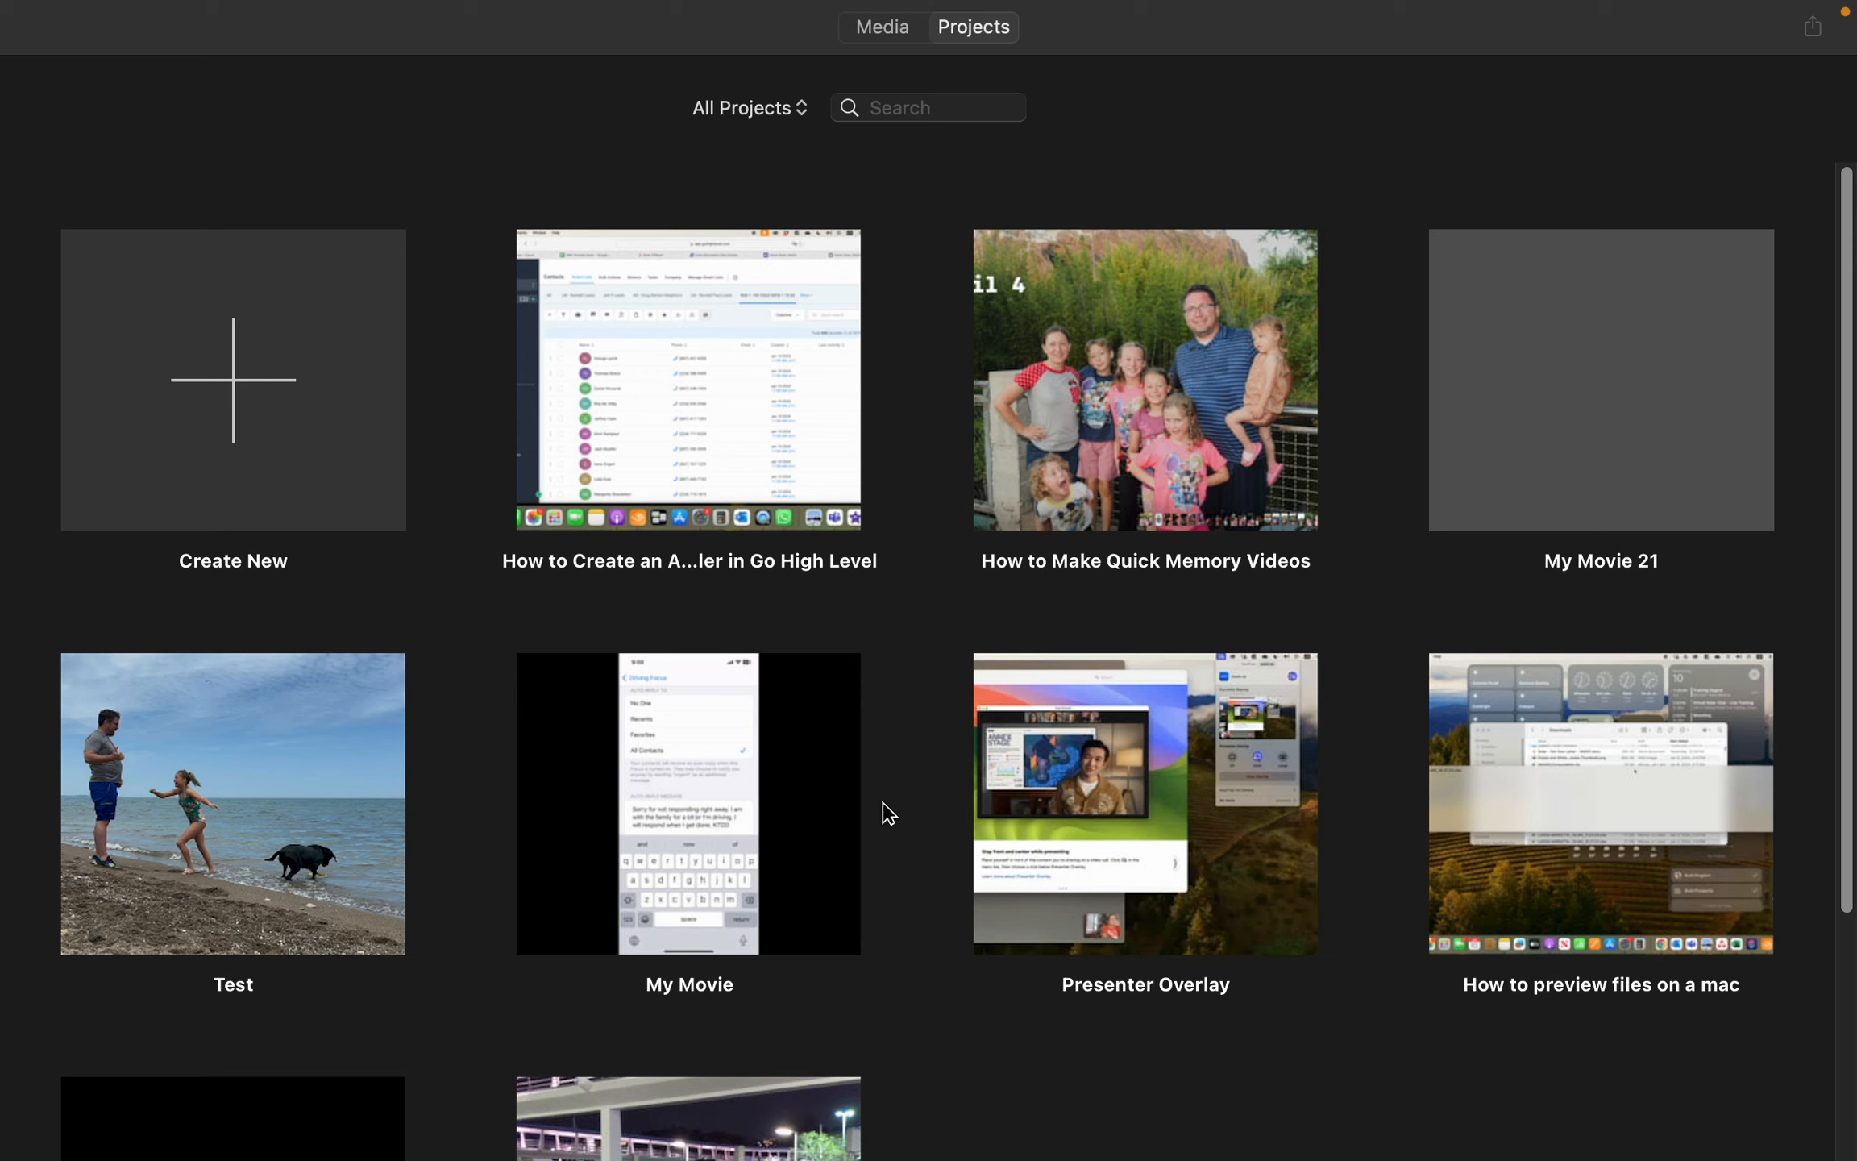
Step: Create a new movie project and save it as "How to make a movie" on returning to the project list
scroll(833, 805, down, 2)
scroll(812, 800, up, 2)
click(272, 457)
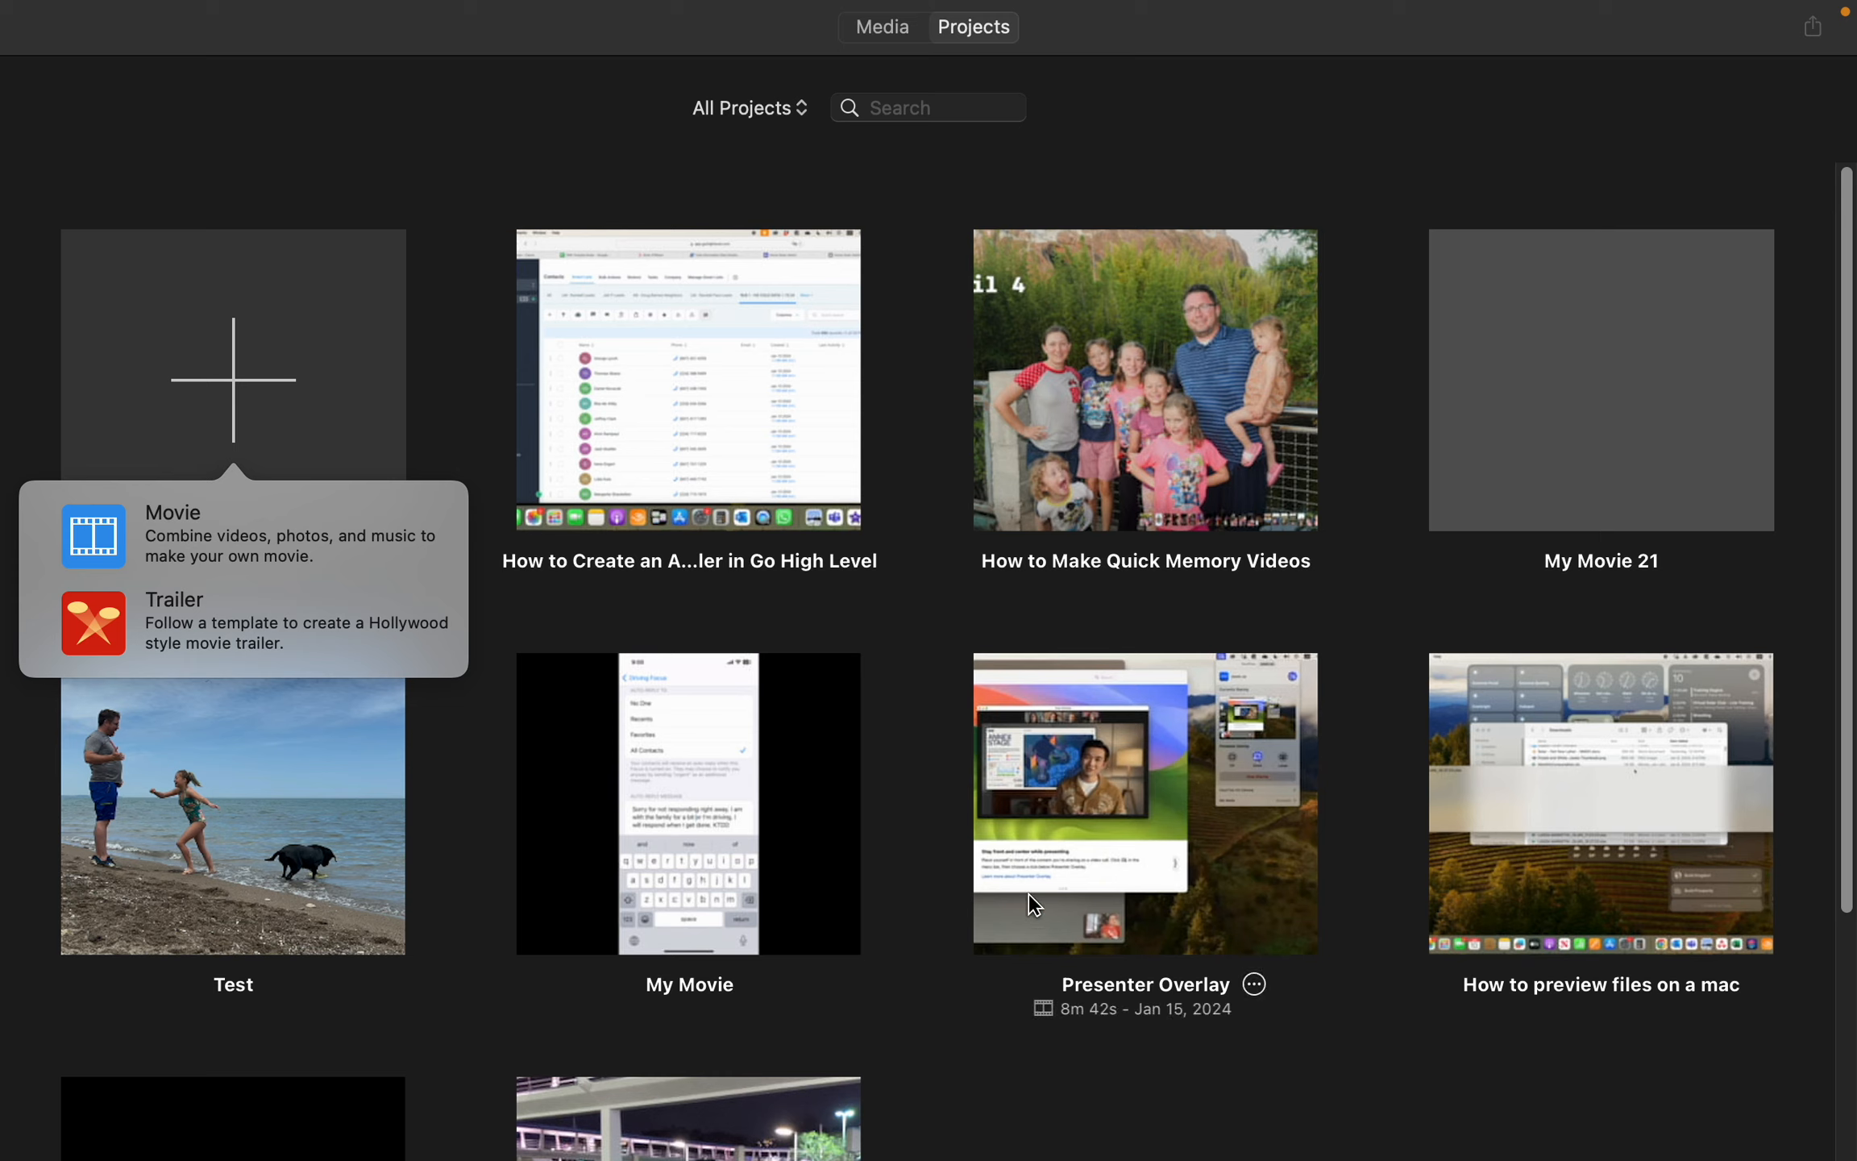
click(304, 562)
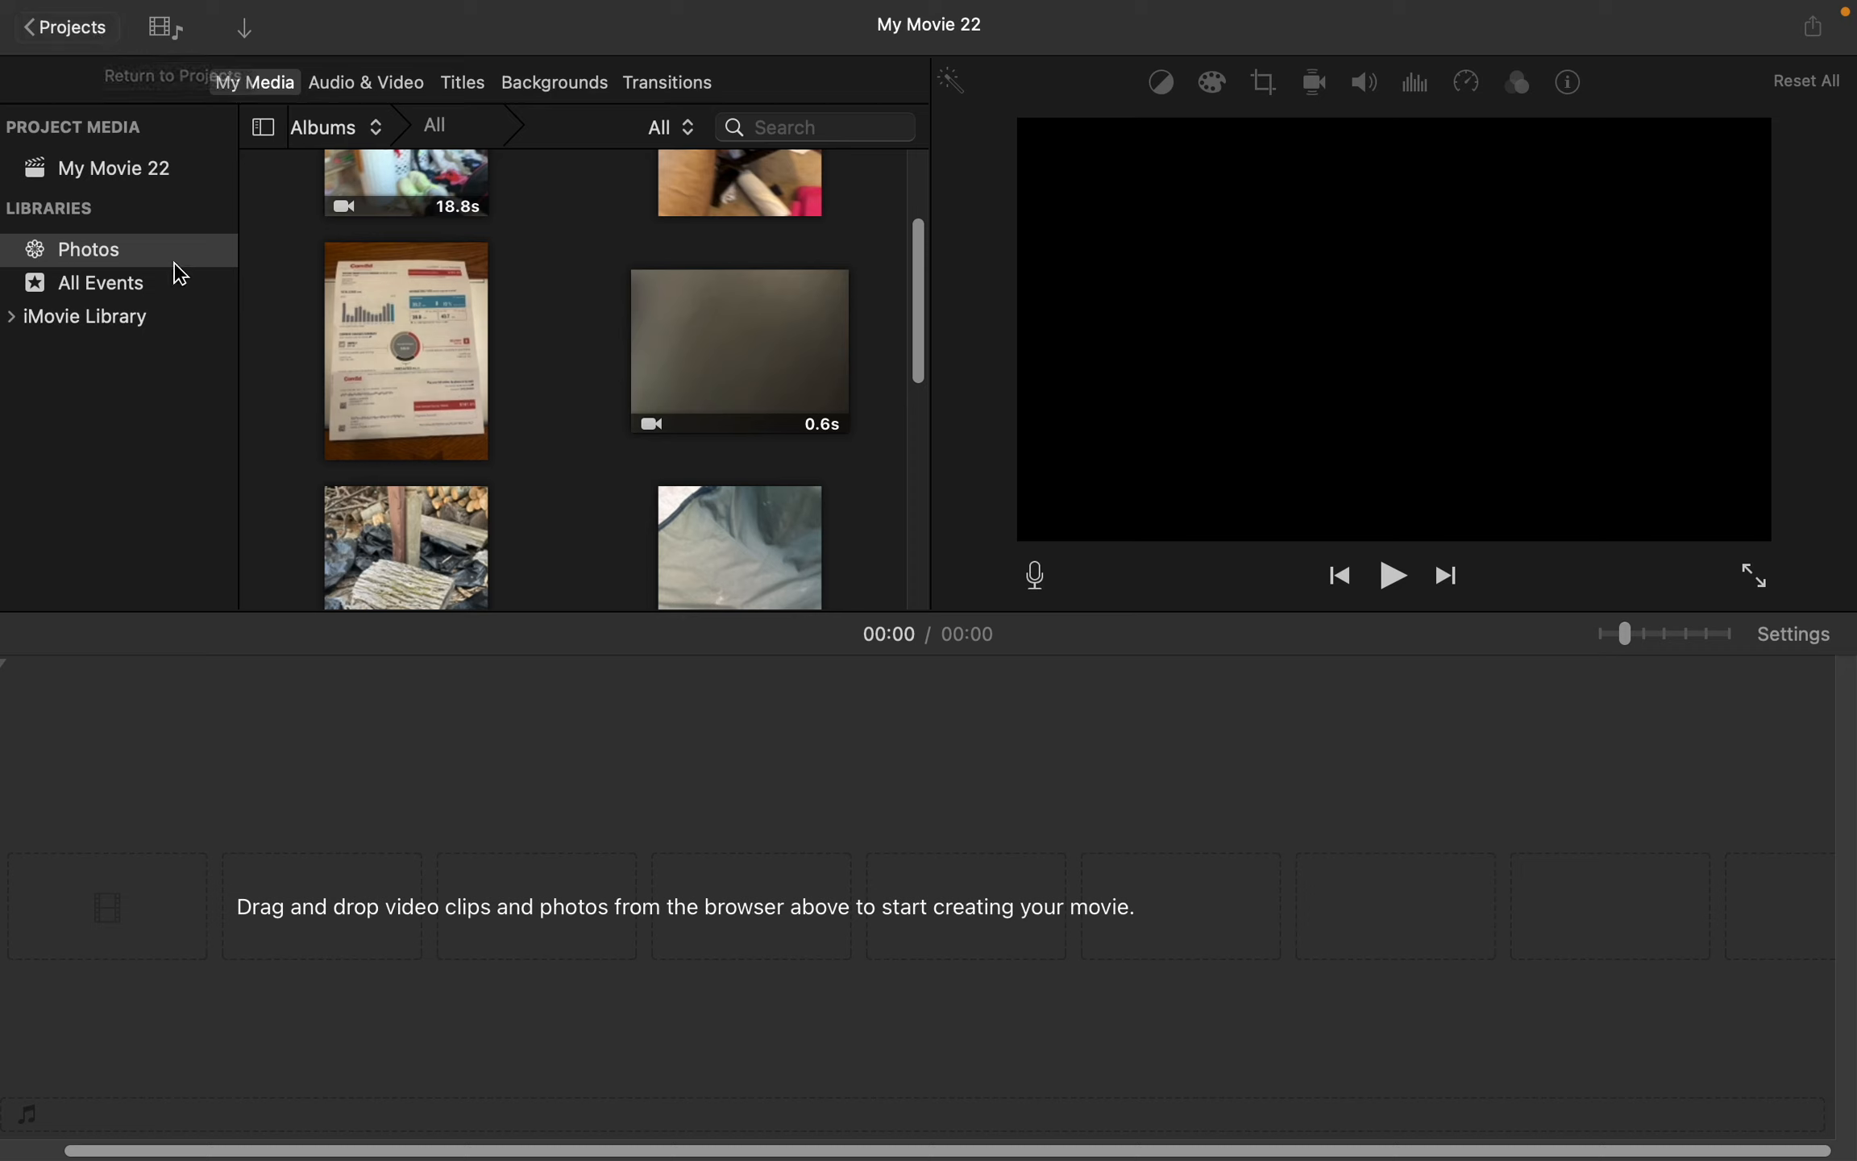
click(91, 36)
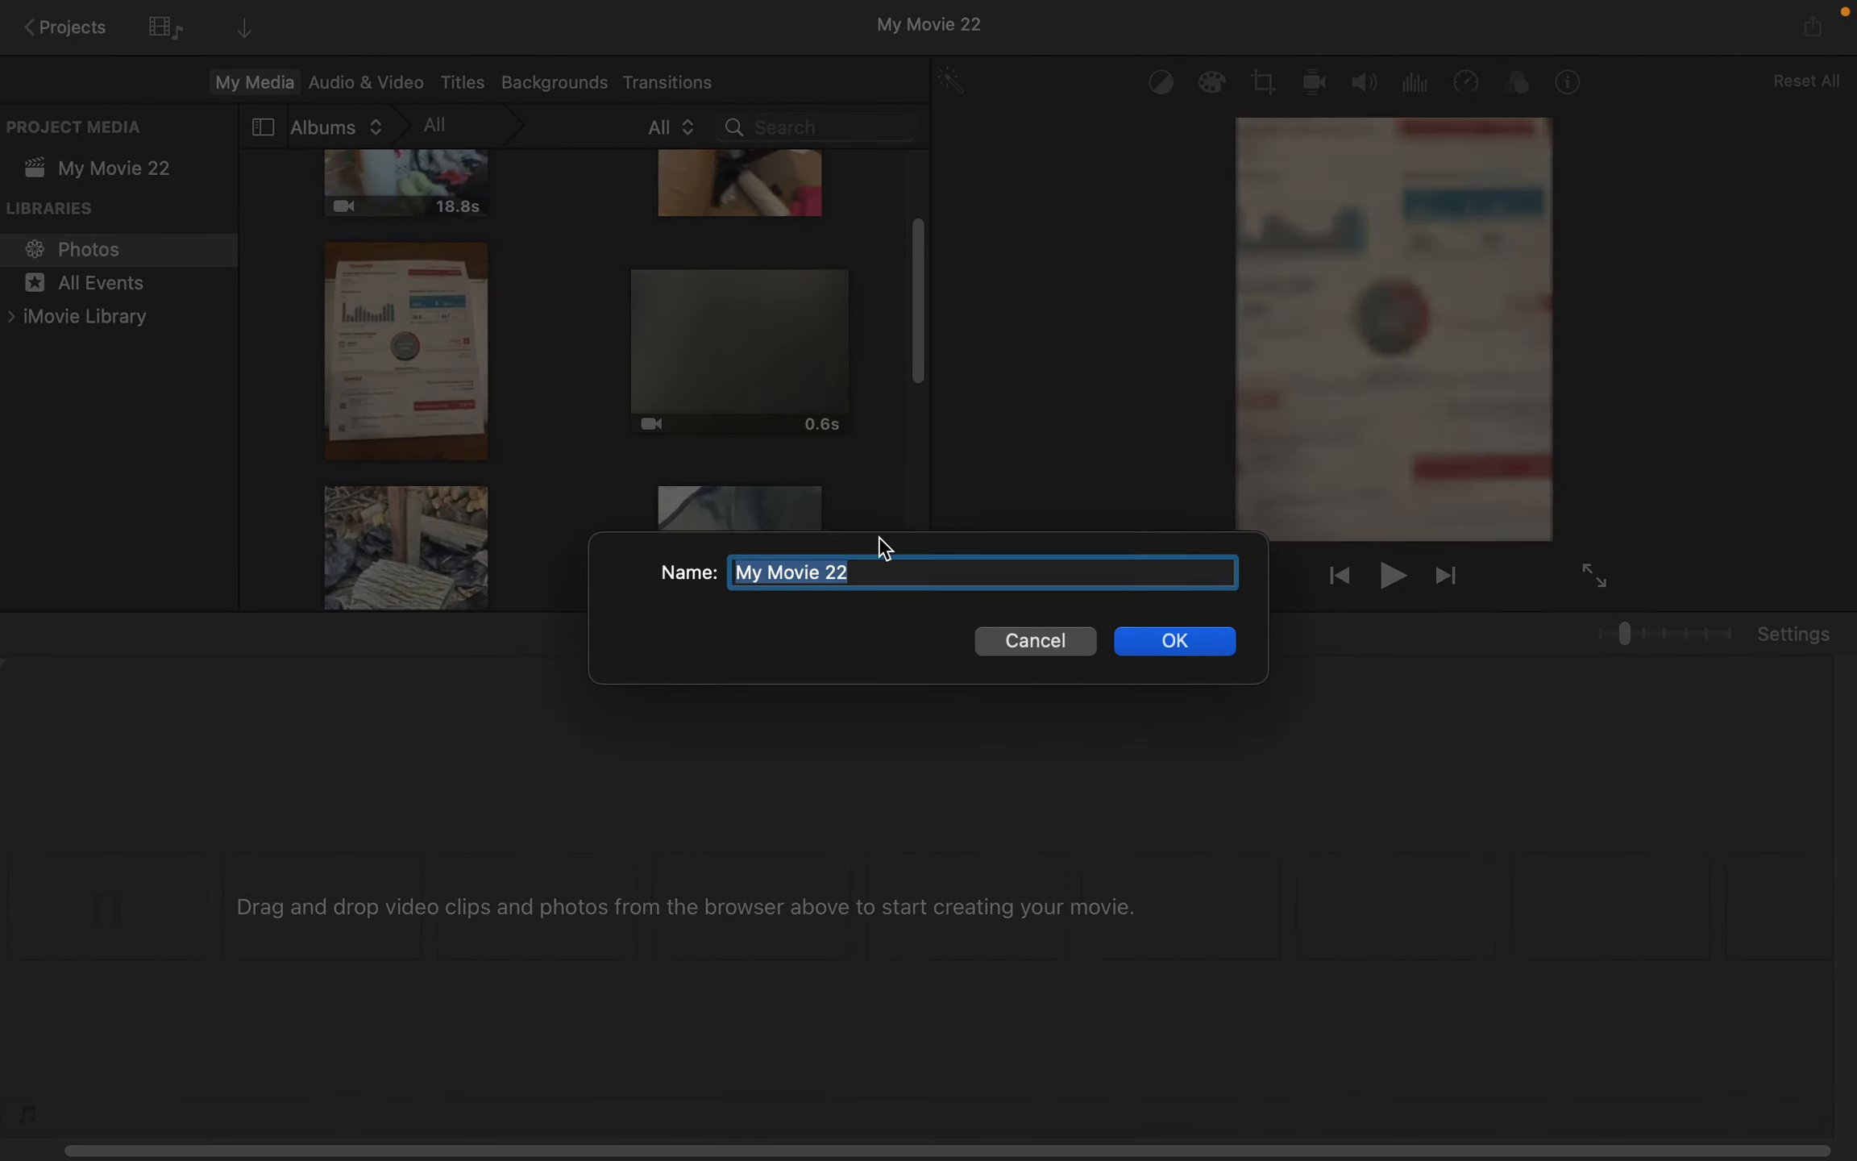
text(How to make a movie)
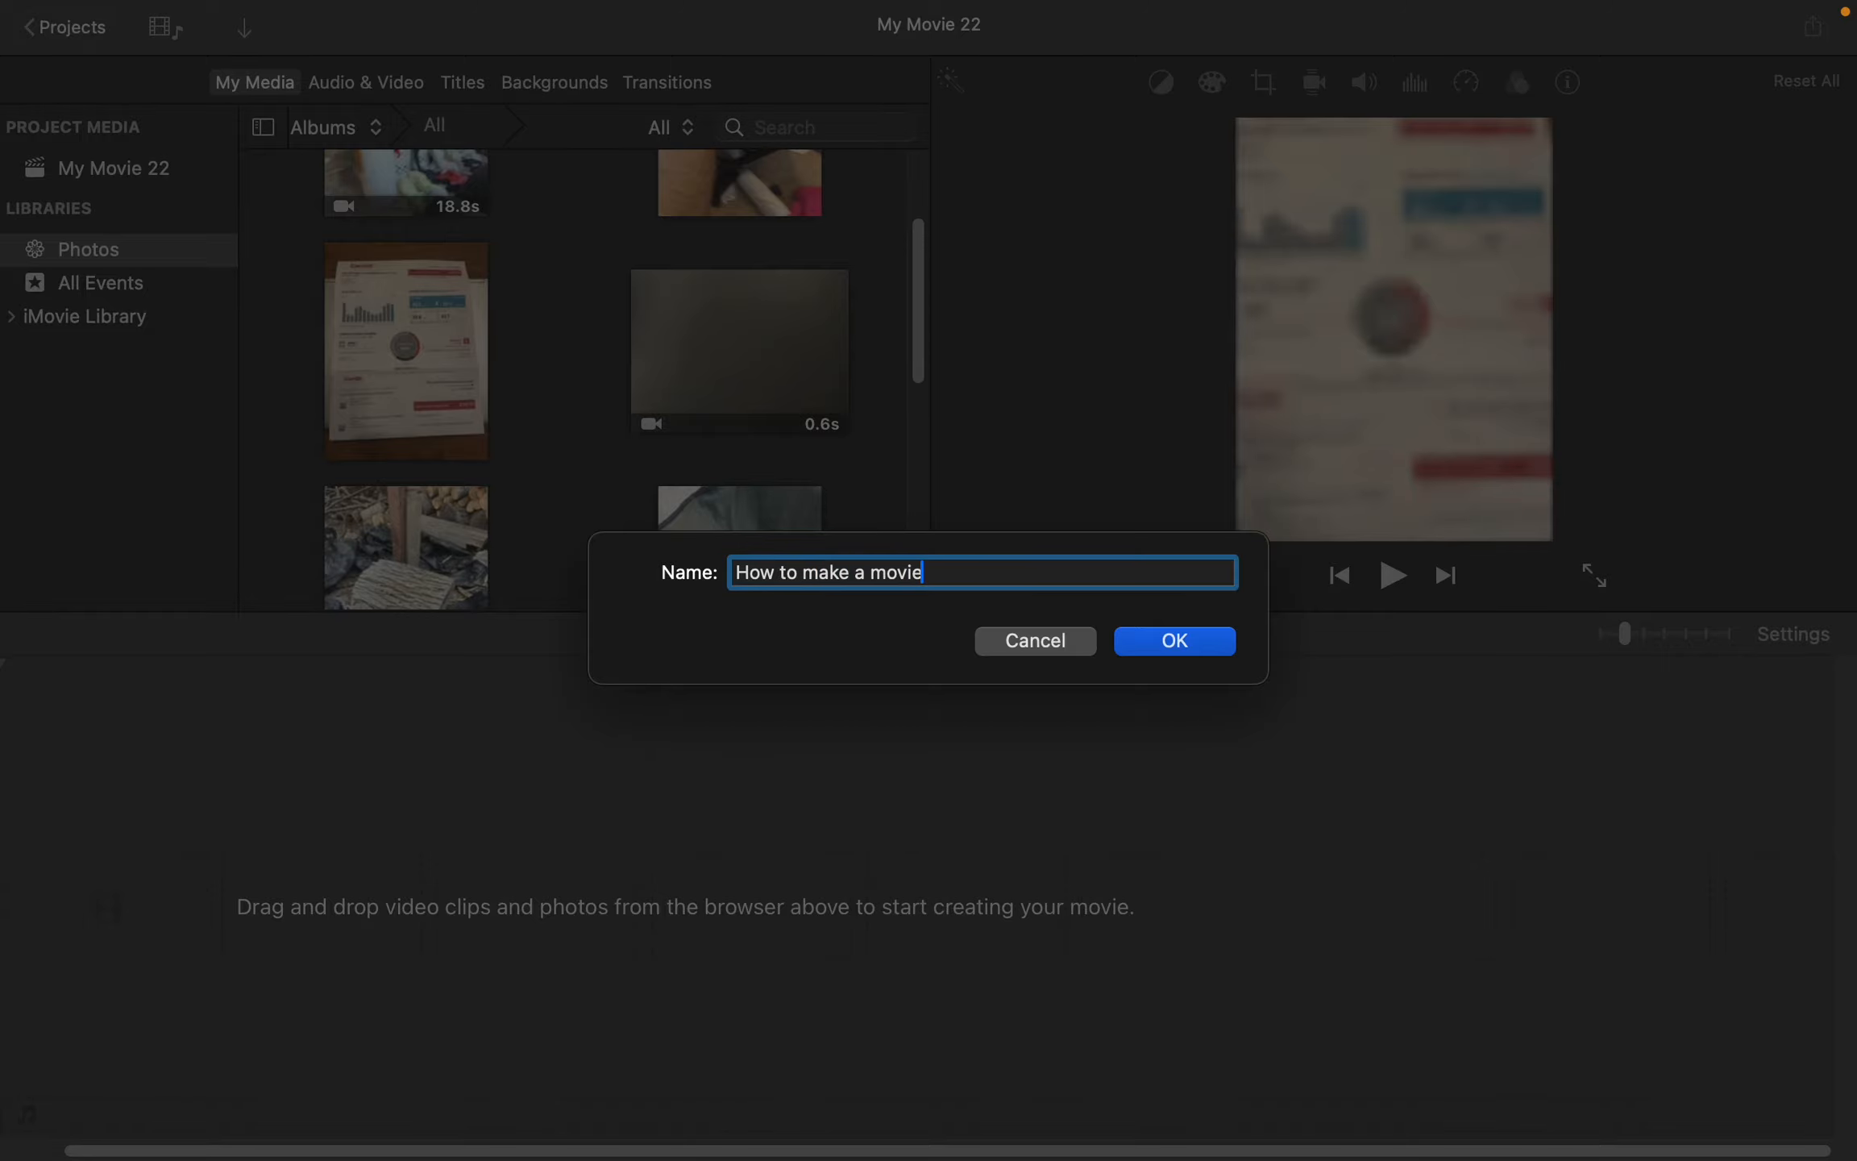
key(Return)
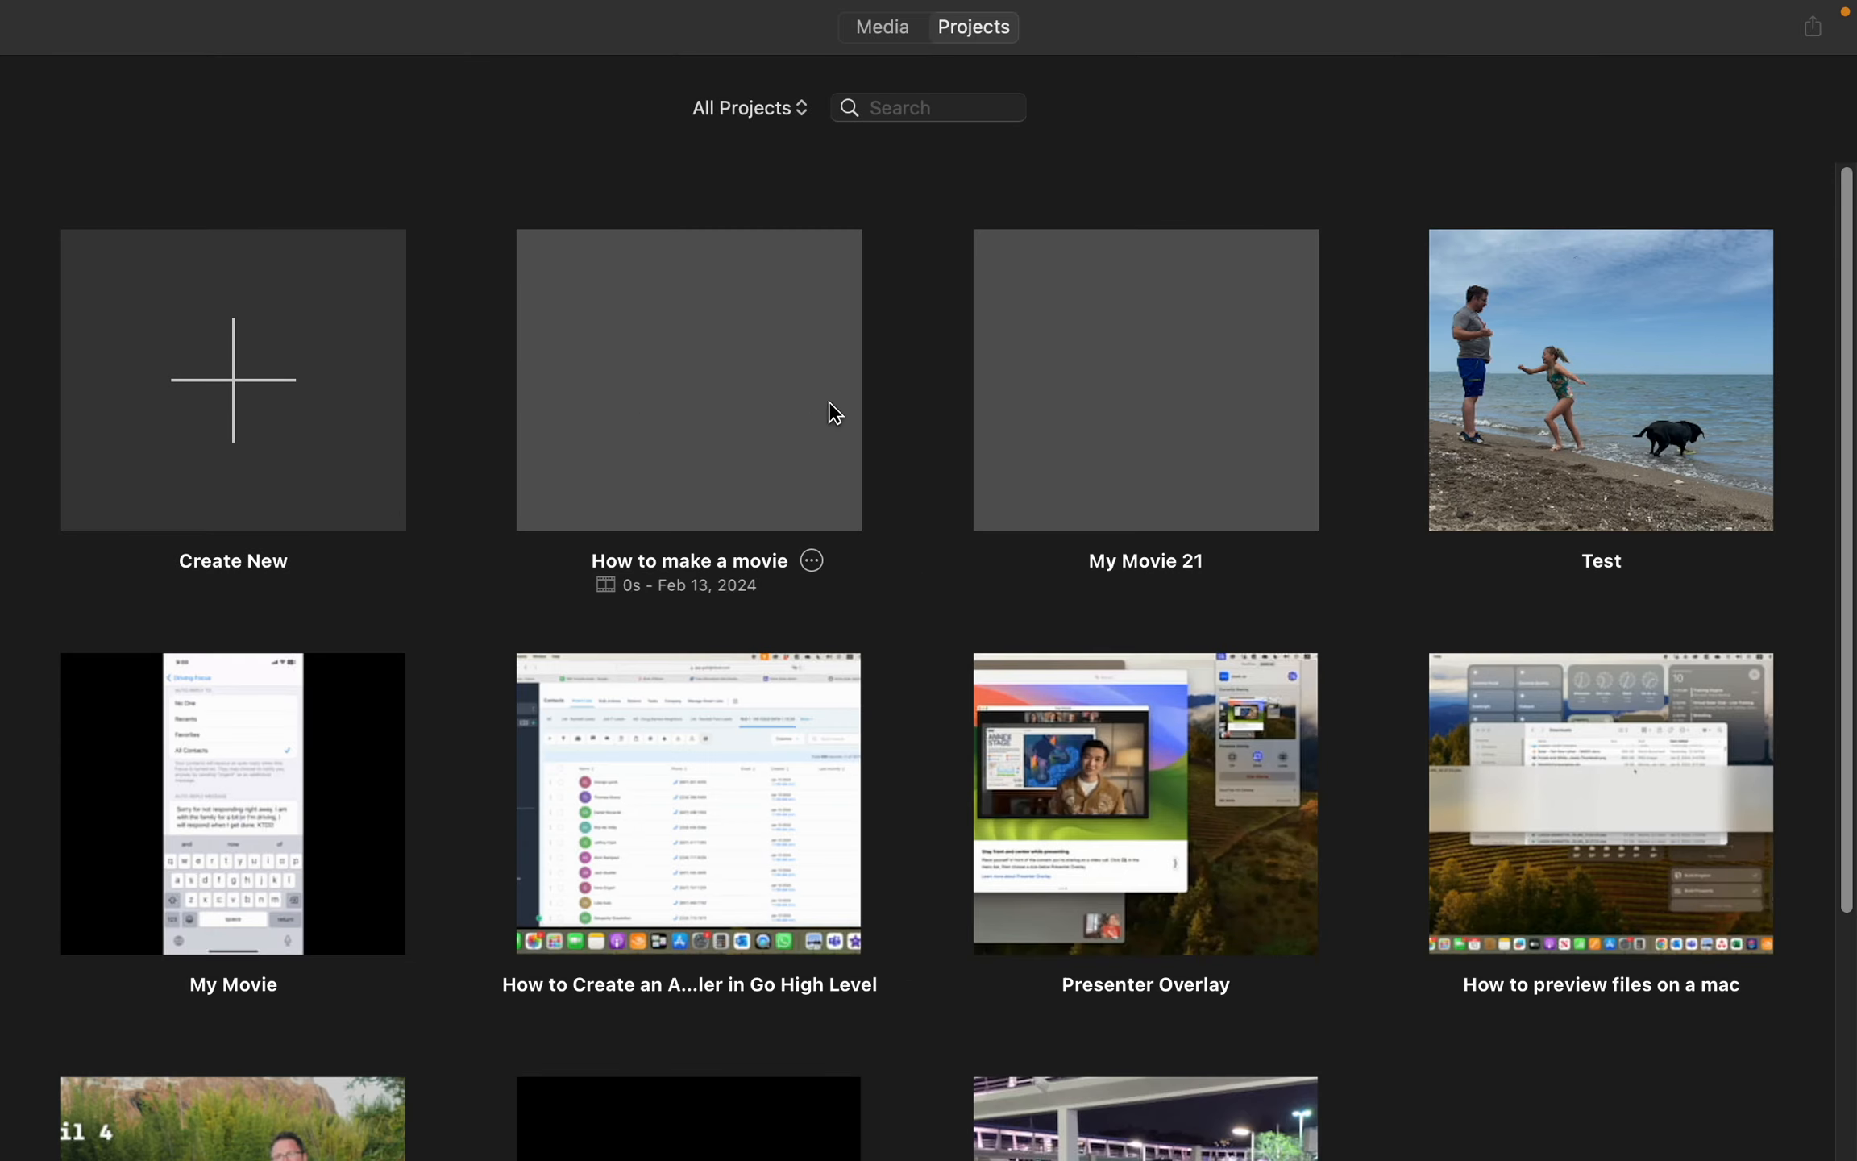
Step: Open the "How to make a movie" project to view its empty workspace, and return to the project list
click(677, 389)
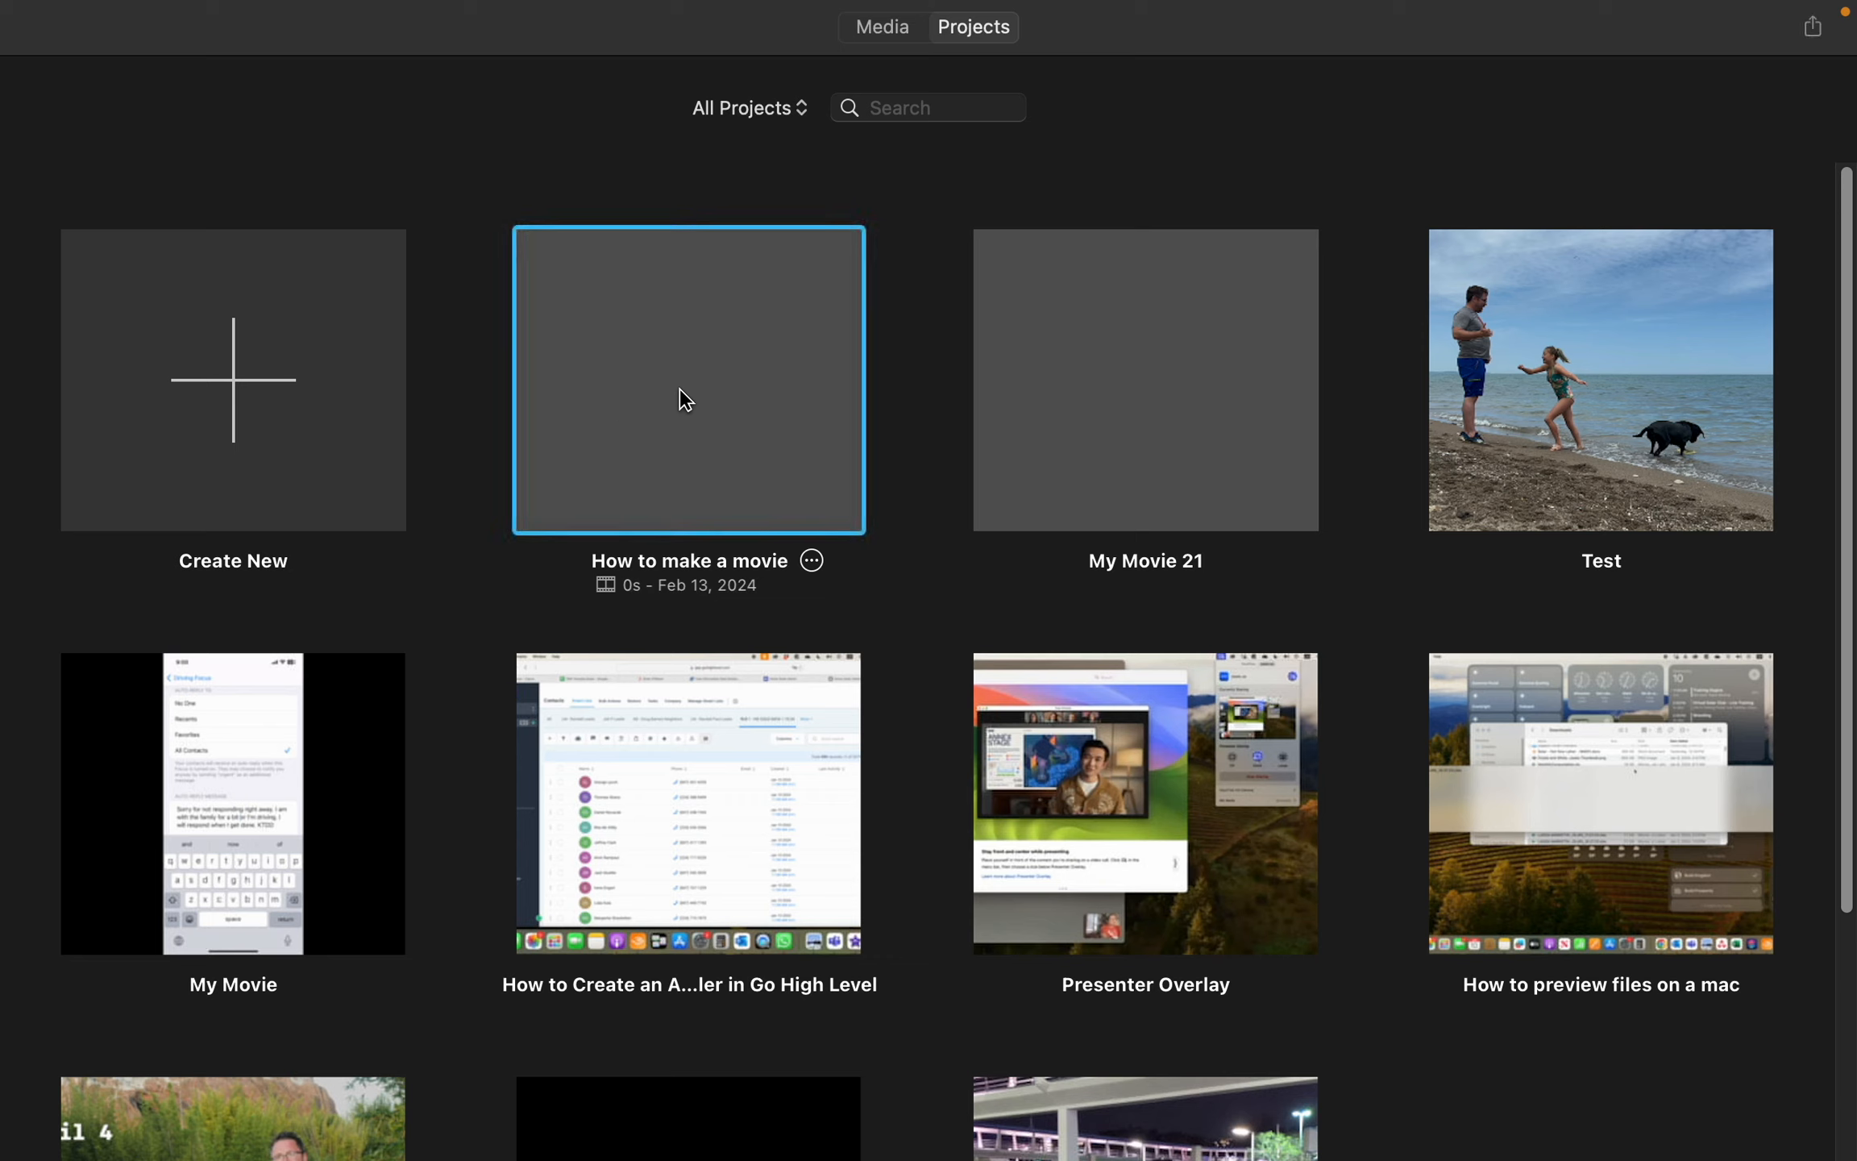
double_click(685, 399)
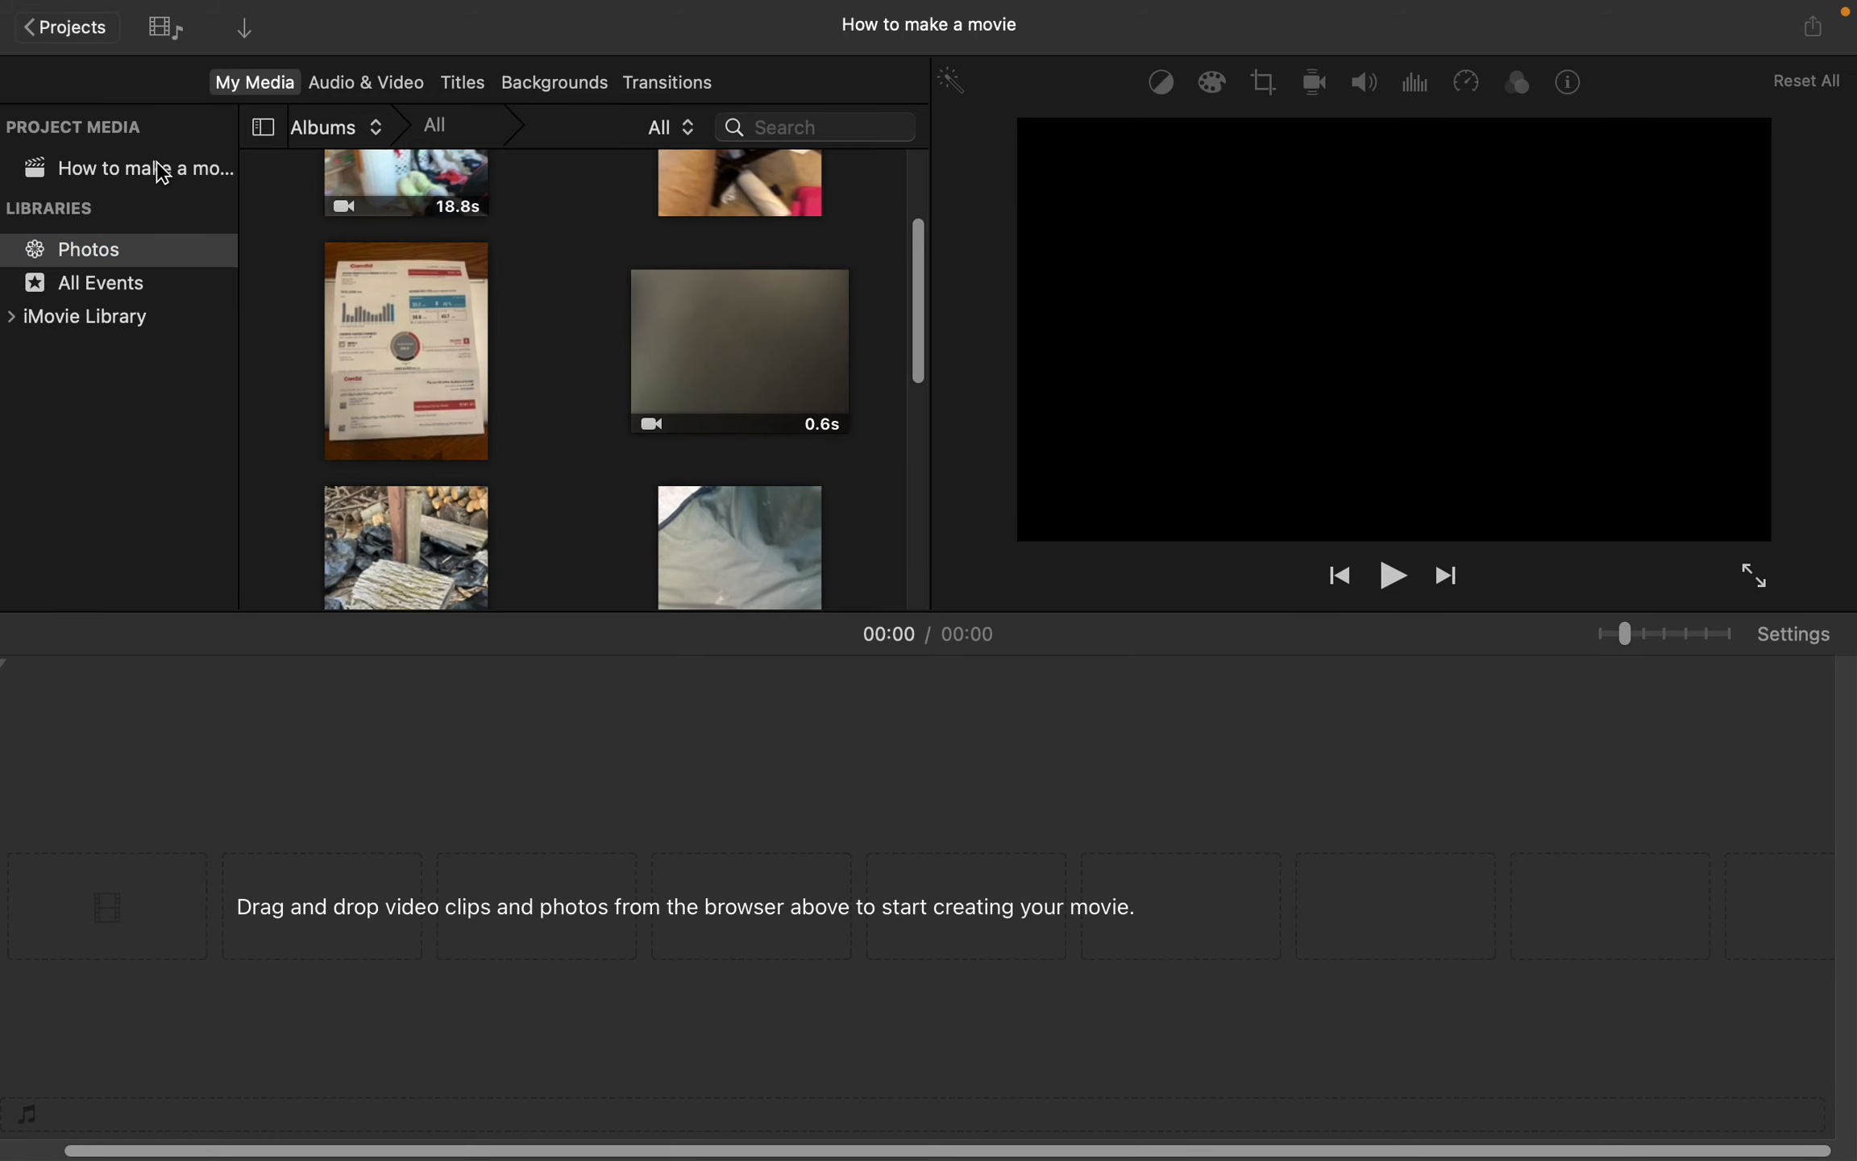
click(67, 28)
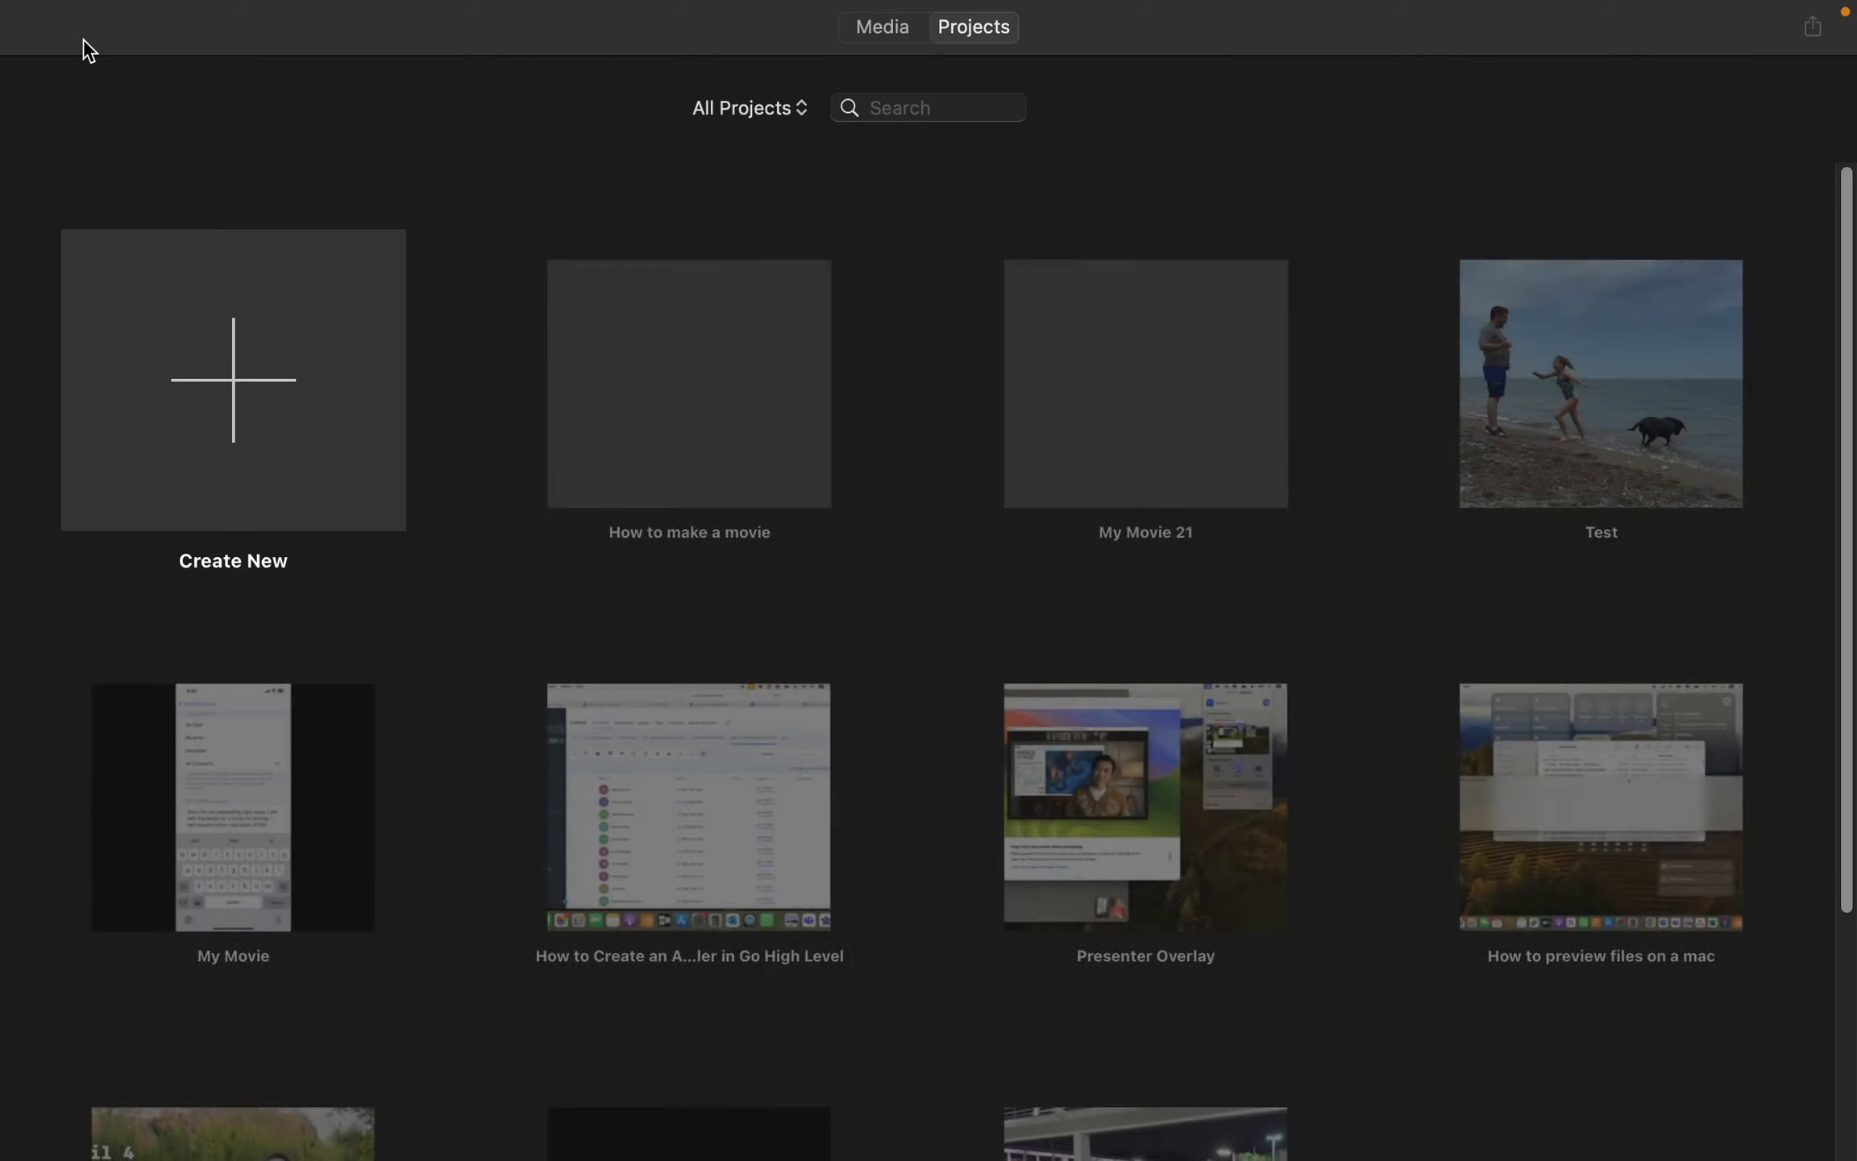
Step: Browse the trailer templates, preview Blockbuster and Friendship, and close the chooser without creating a trailer
click(238, 405)
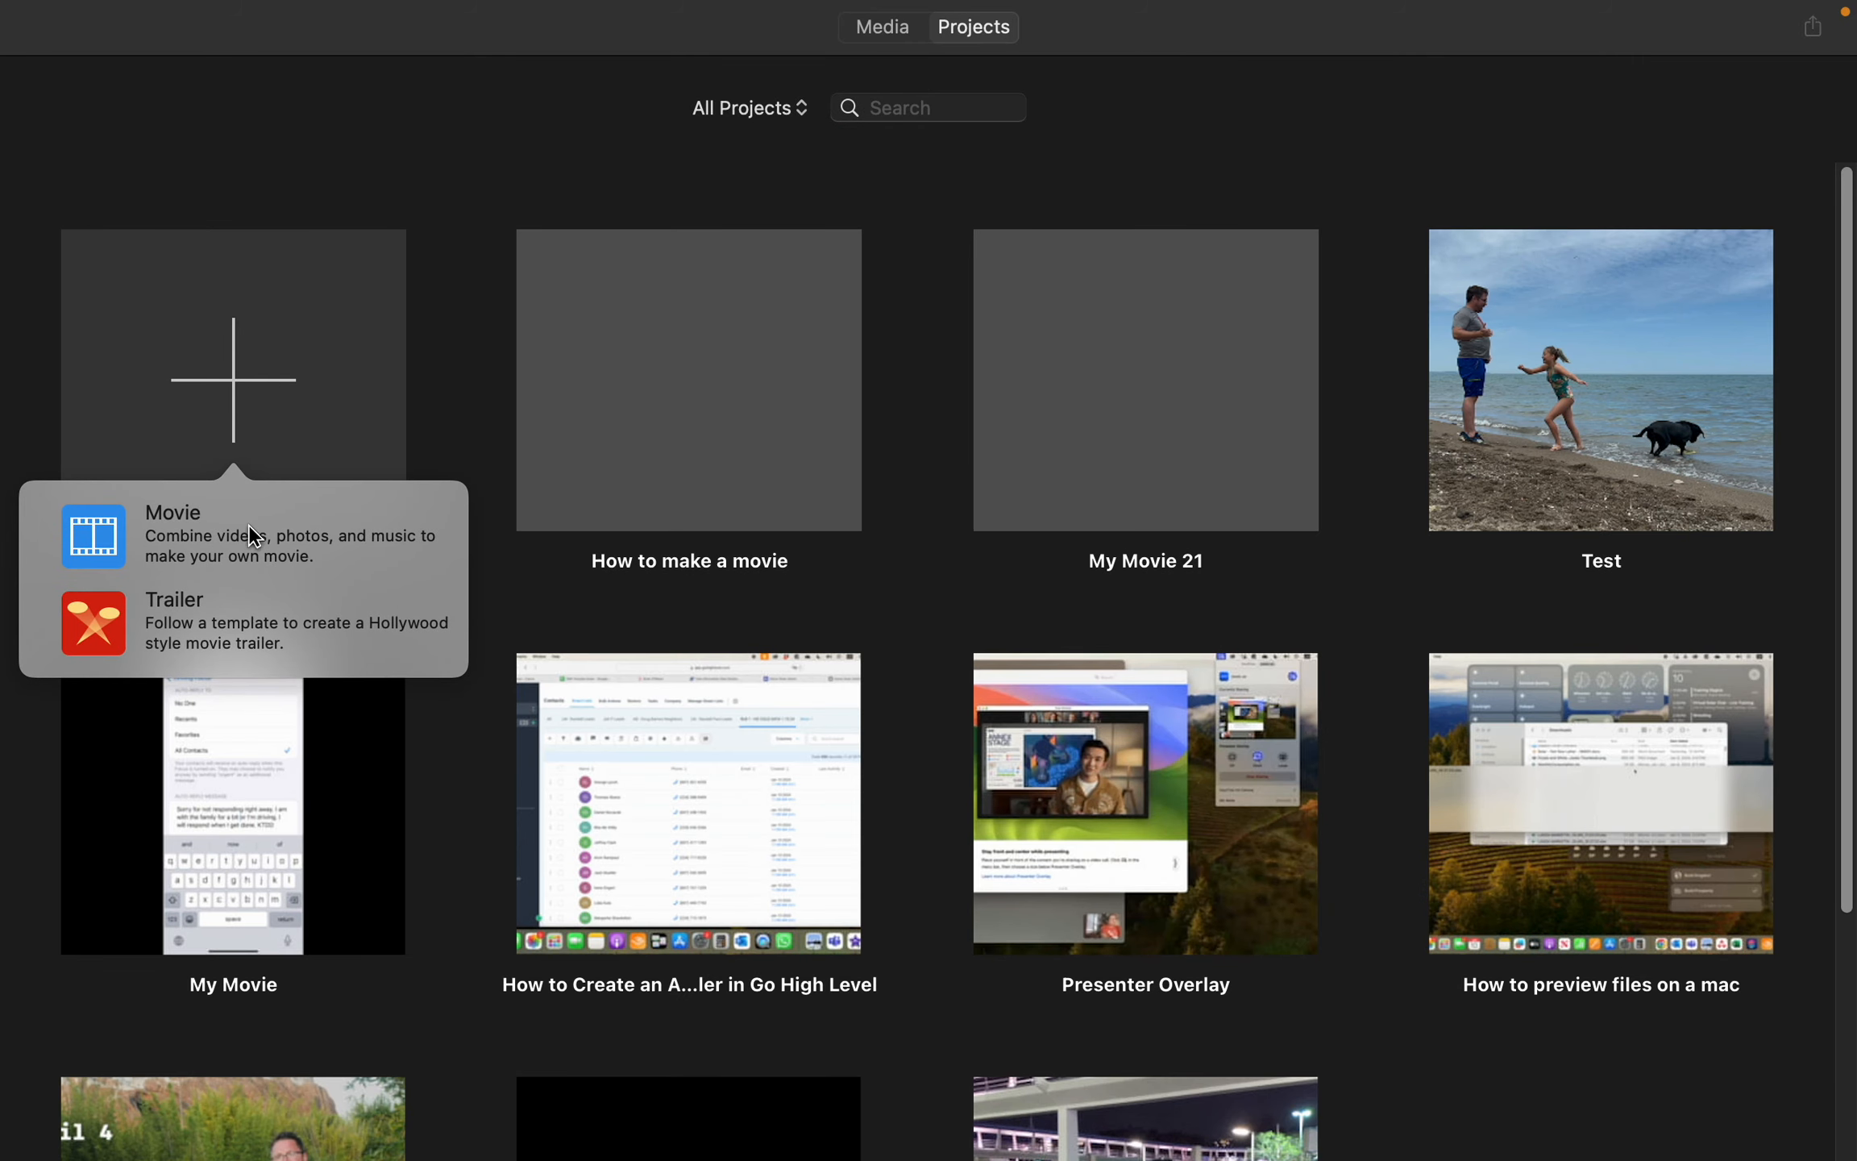
click(209, 595)
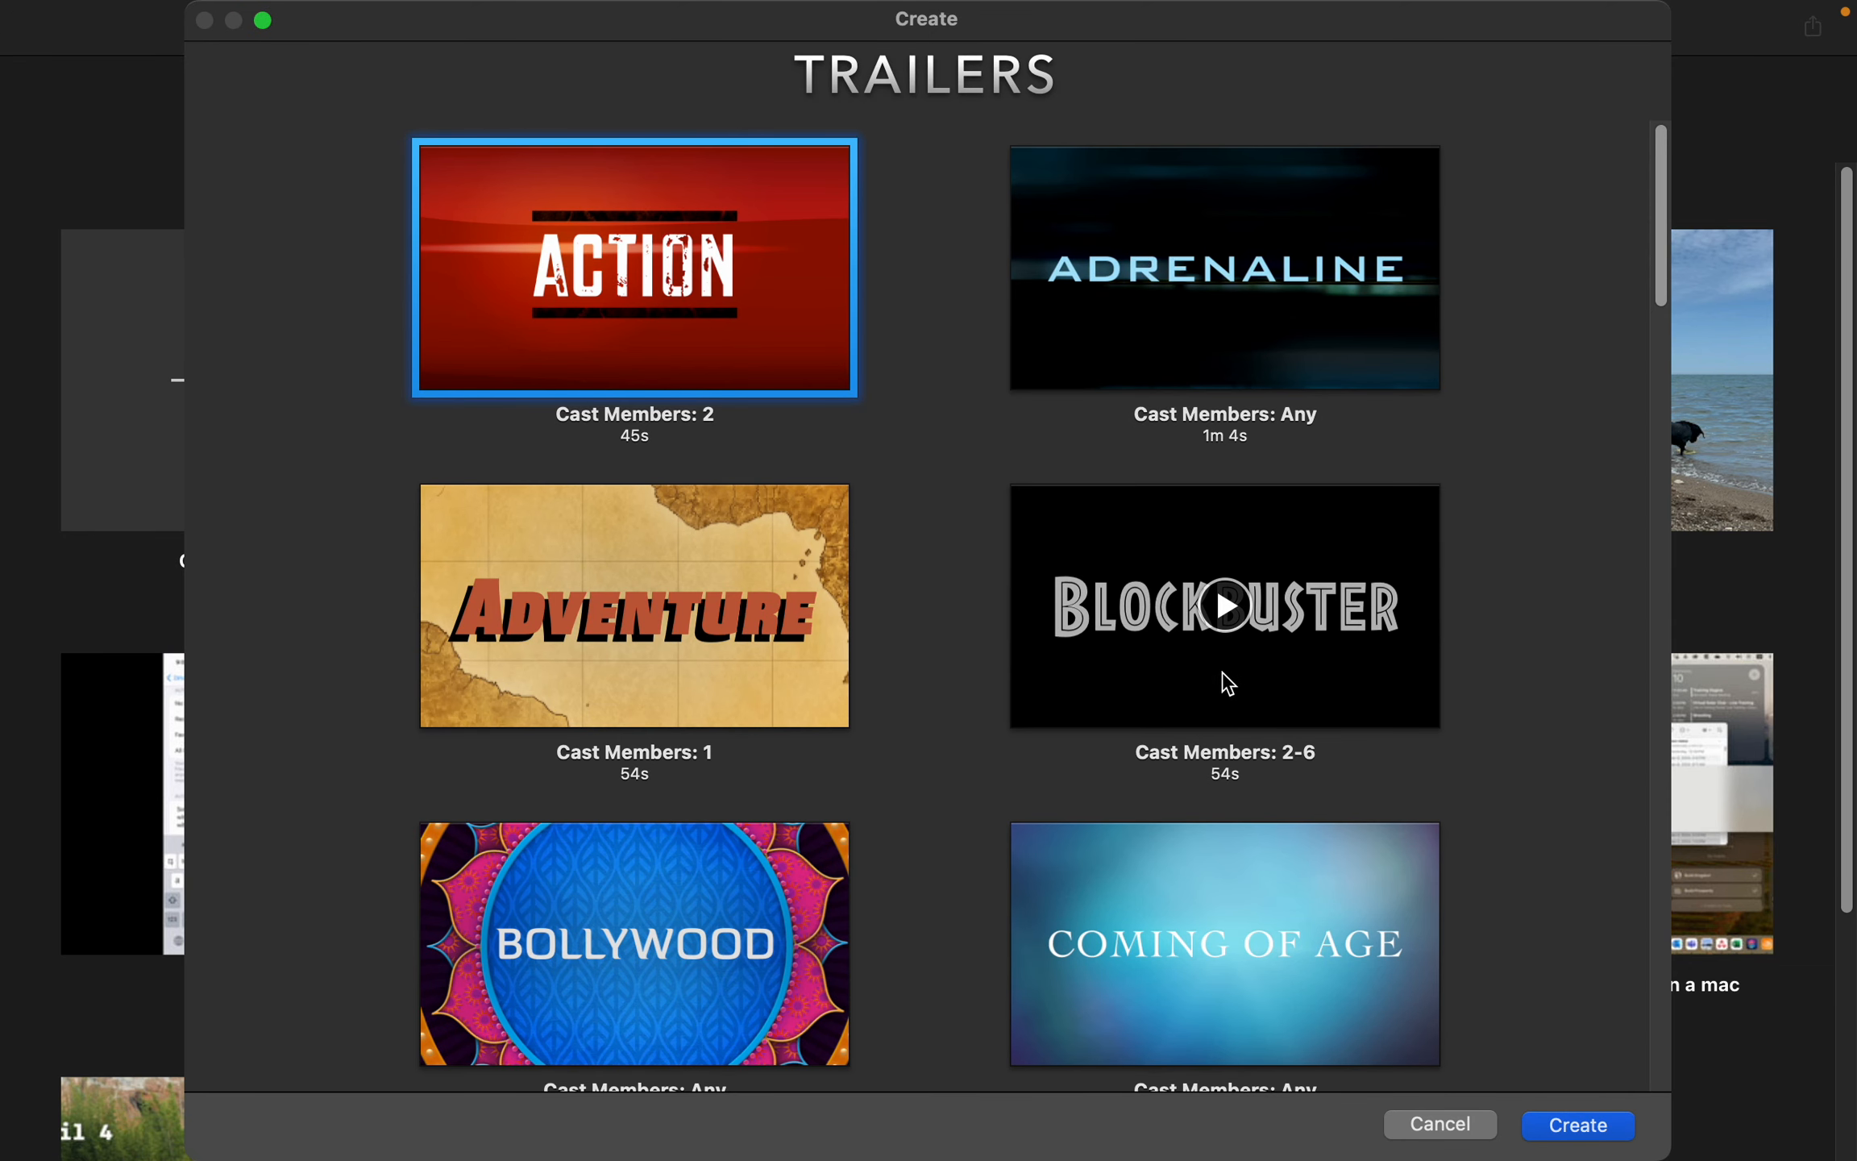
click(1226, 619)
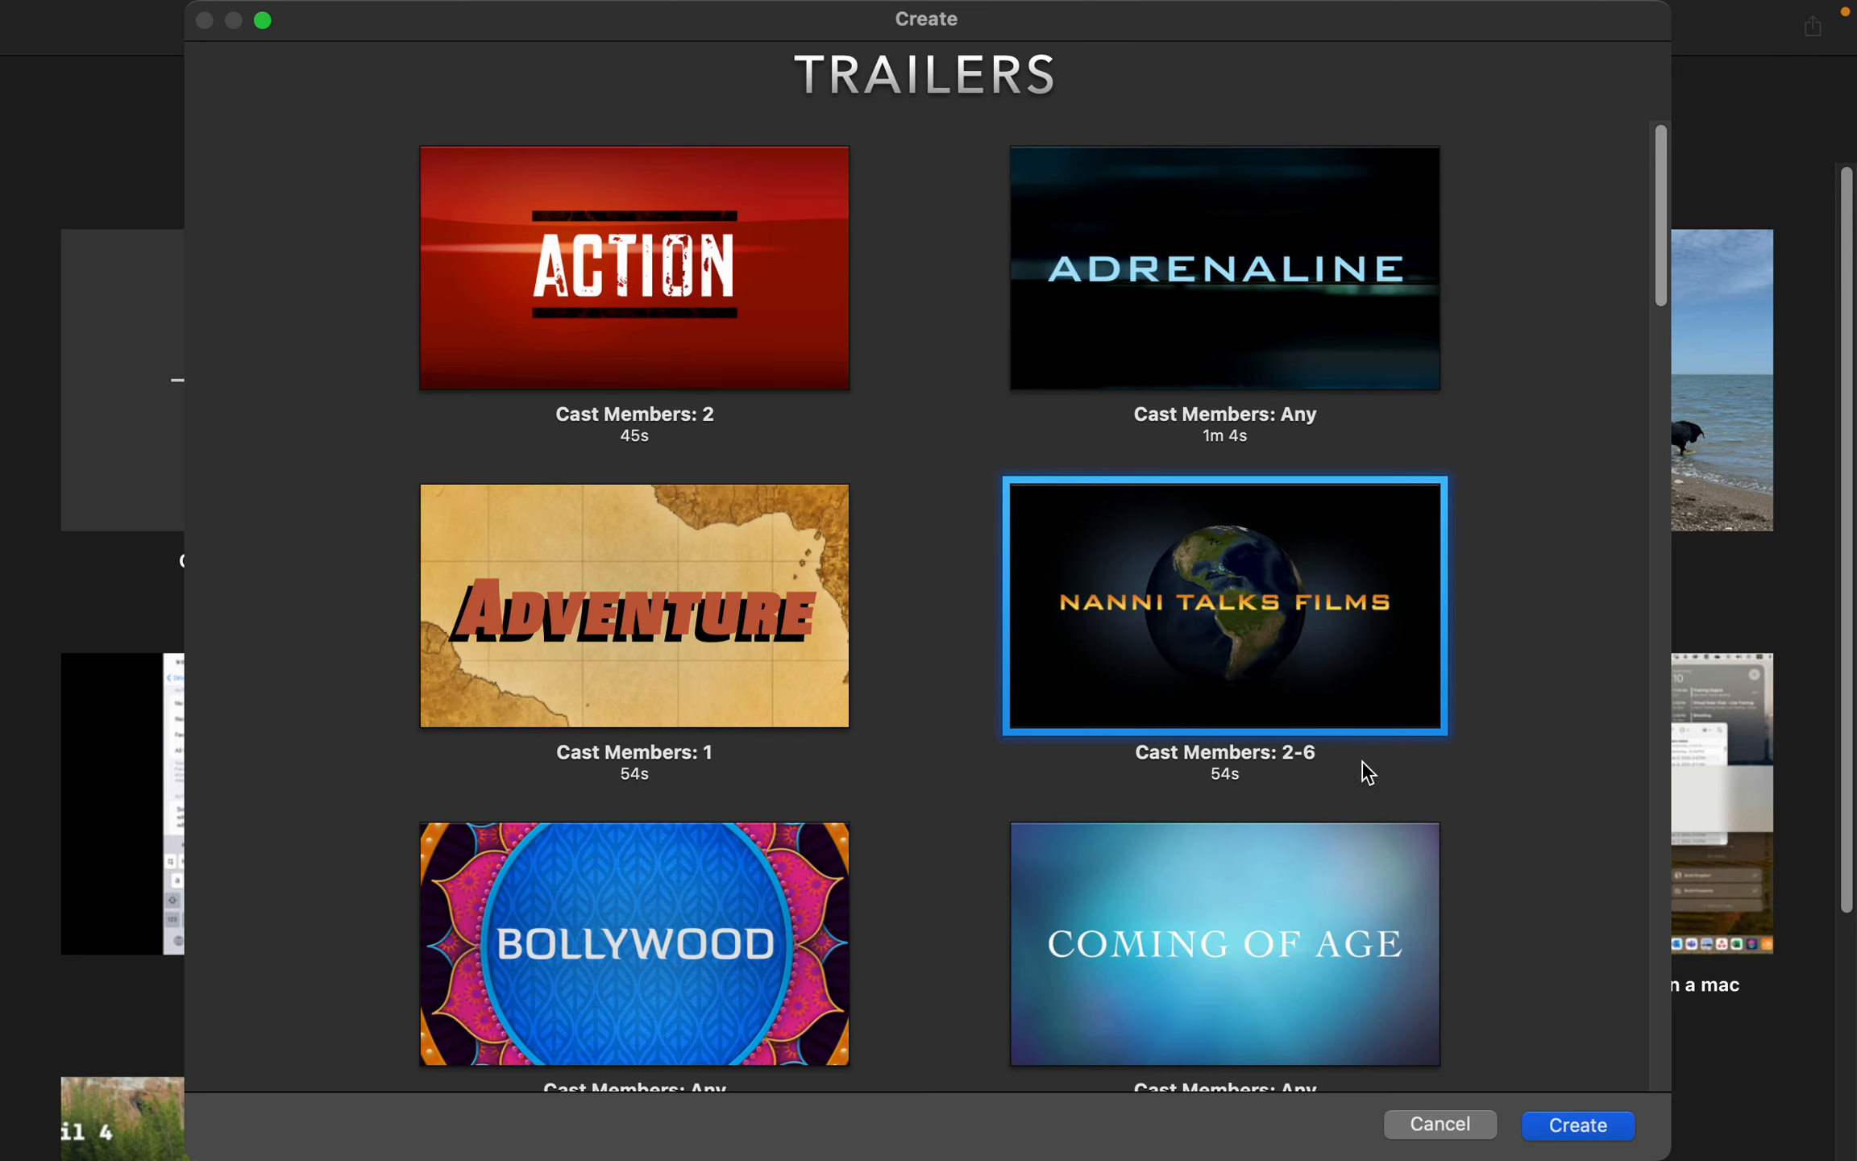
scroll(1470, 916, down, 1)
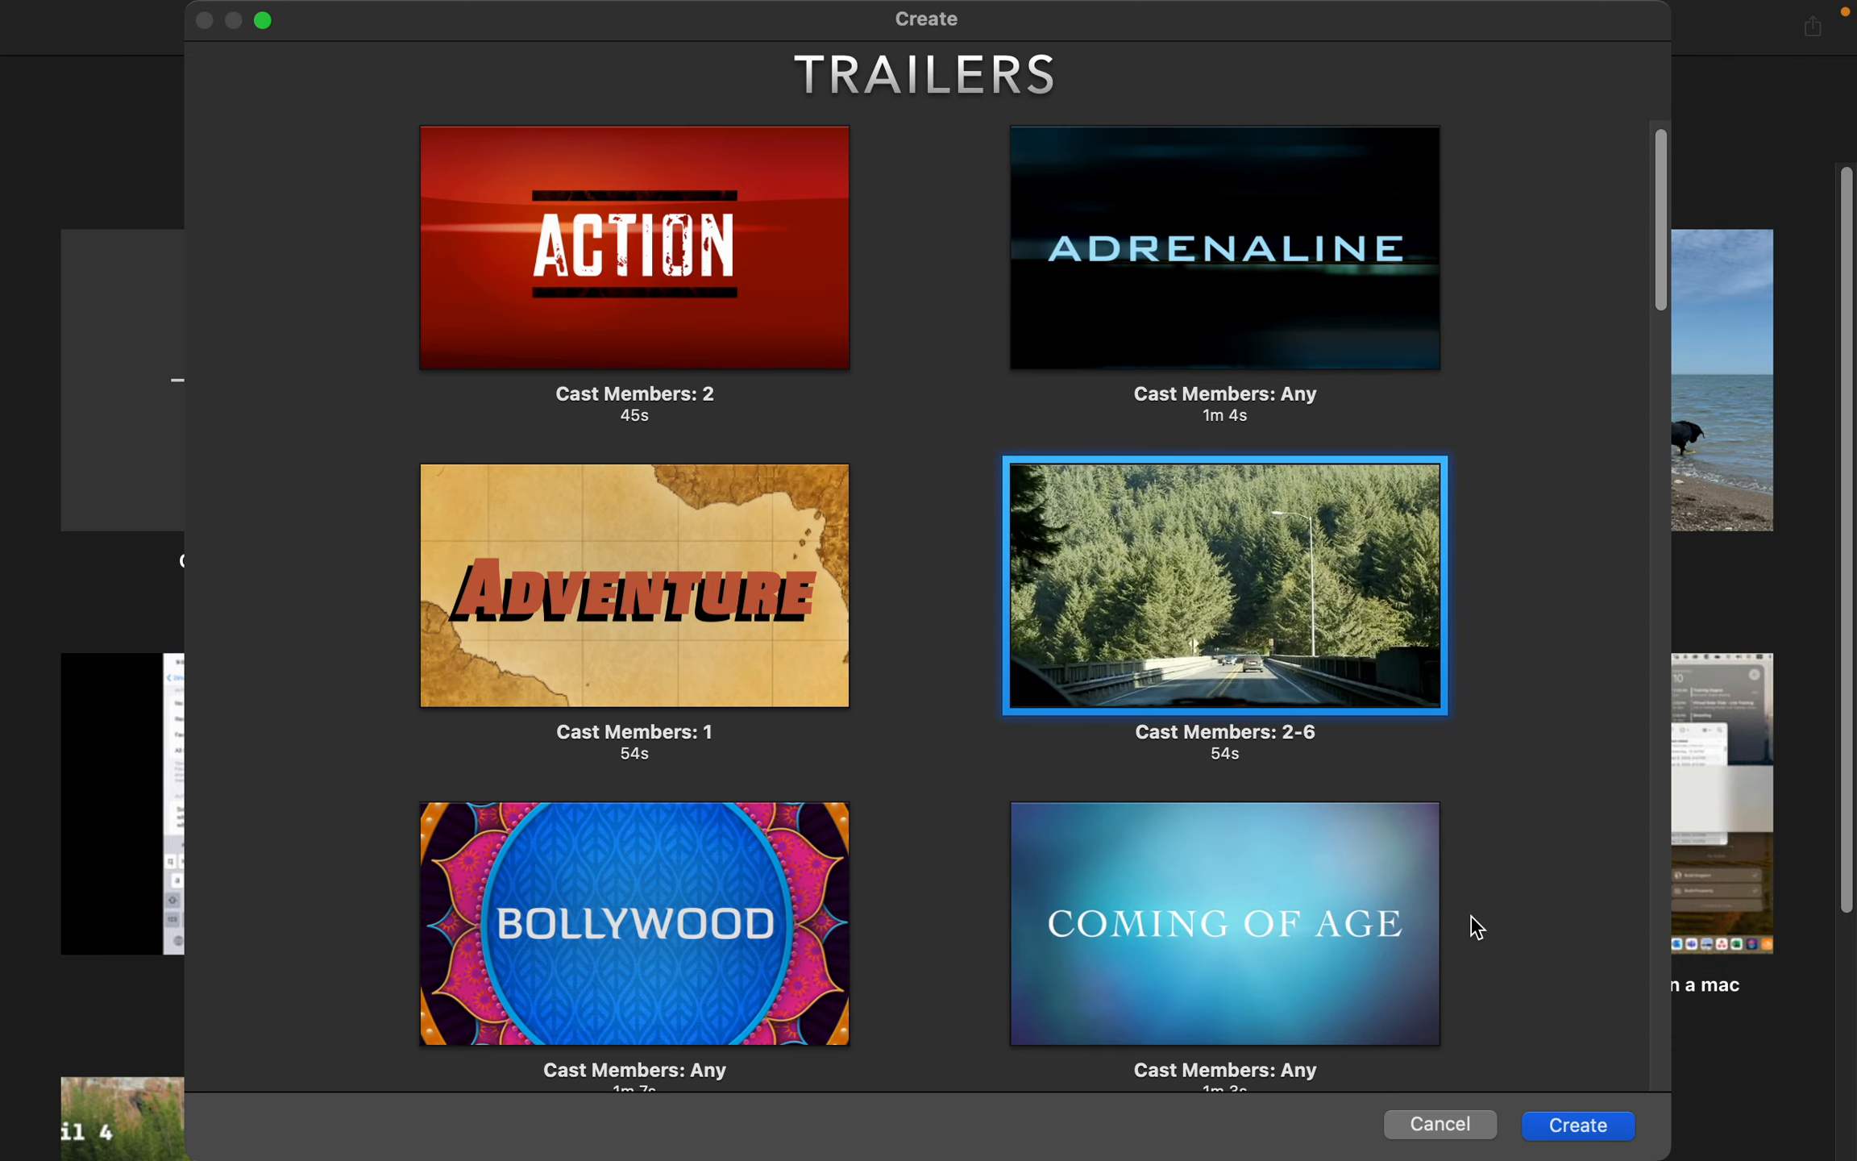
scroll(1476, 926, down, 1)
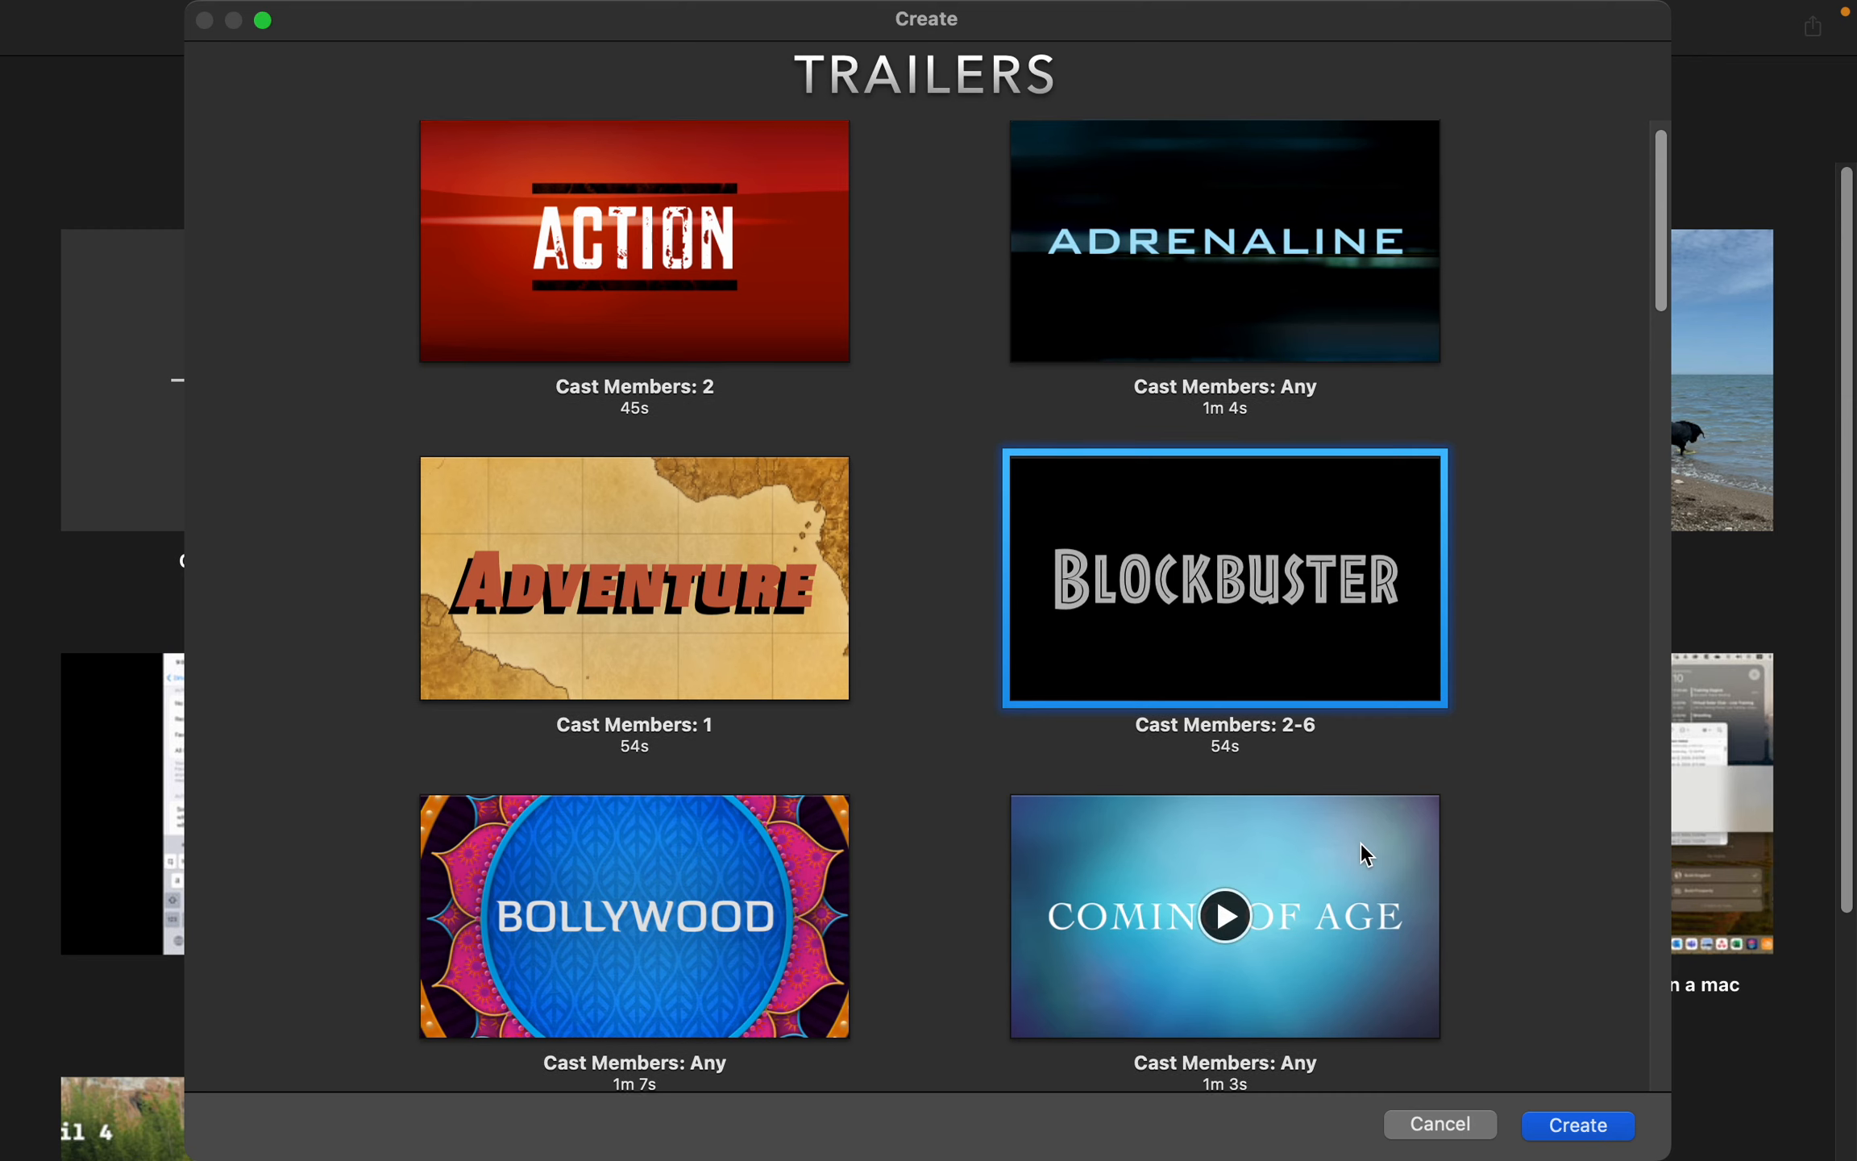
scroll(1360, 843, down, 5)
scroll(1363, 853, down, 10)
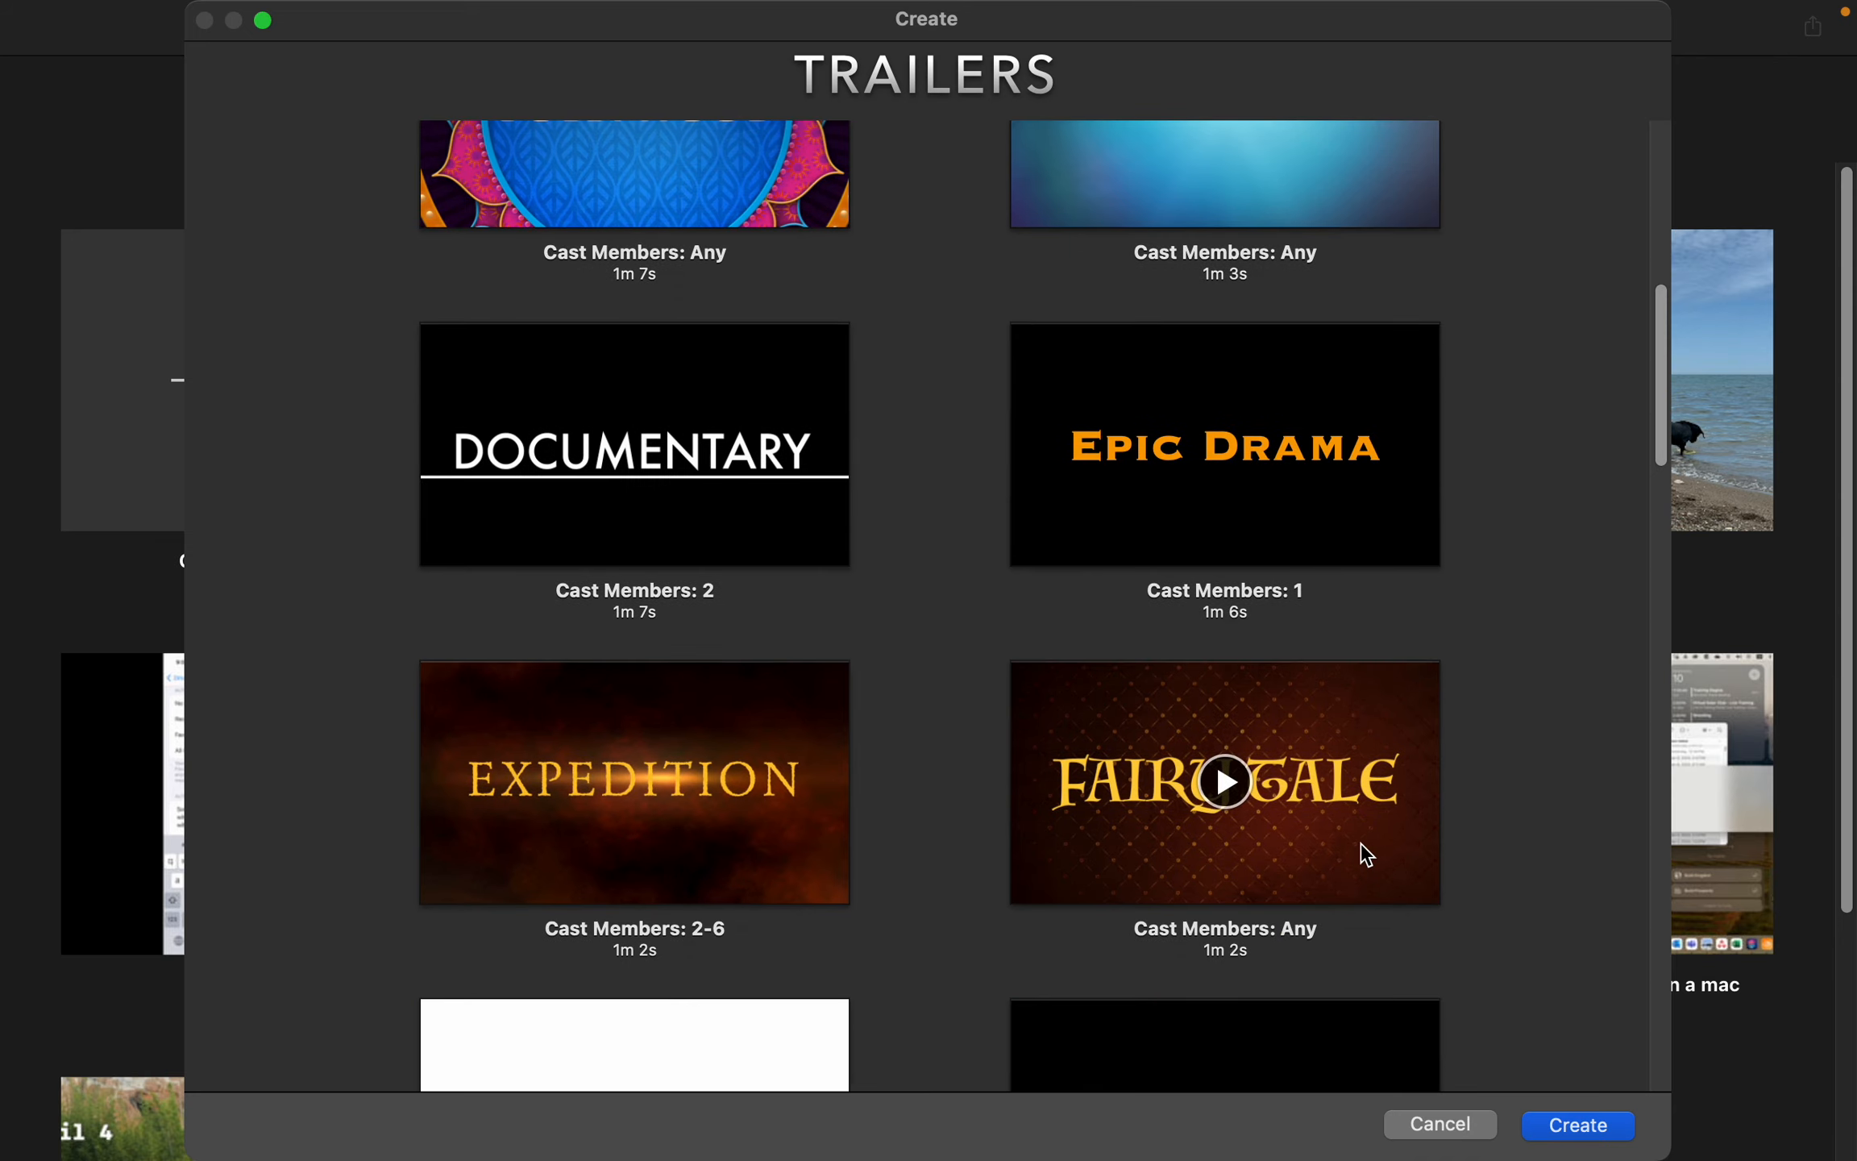
scroll(1365, 852, down, 9)
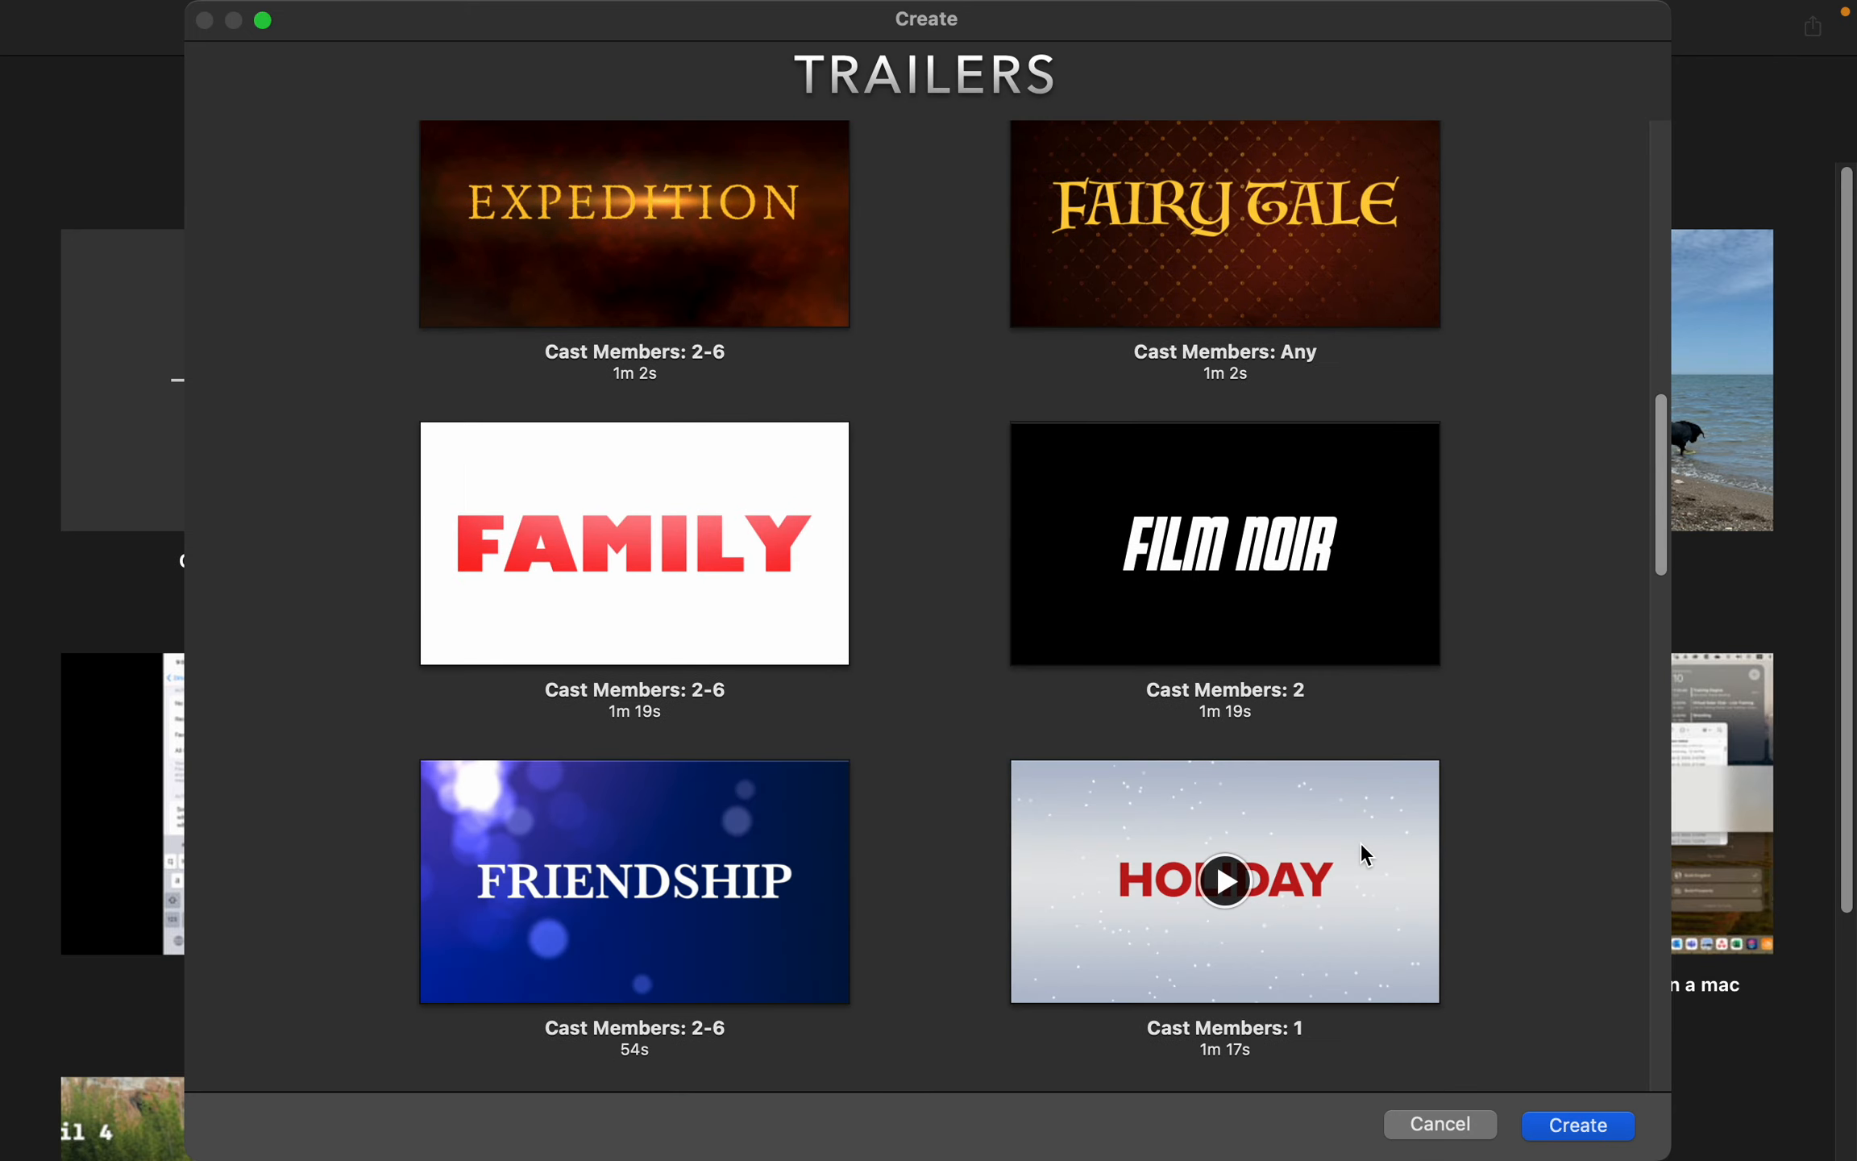
scroll(1365, 853, down, 5)
scroll(1361, 843, down, 2)
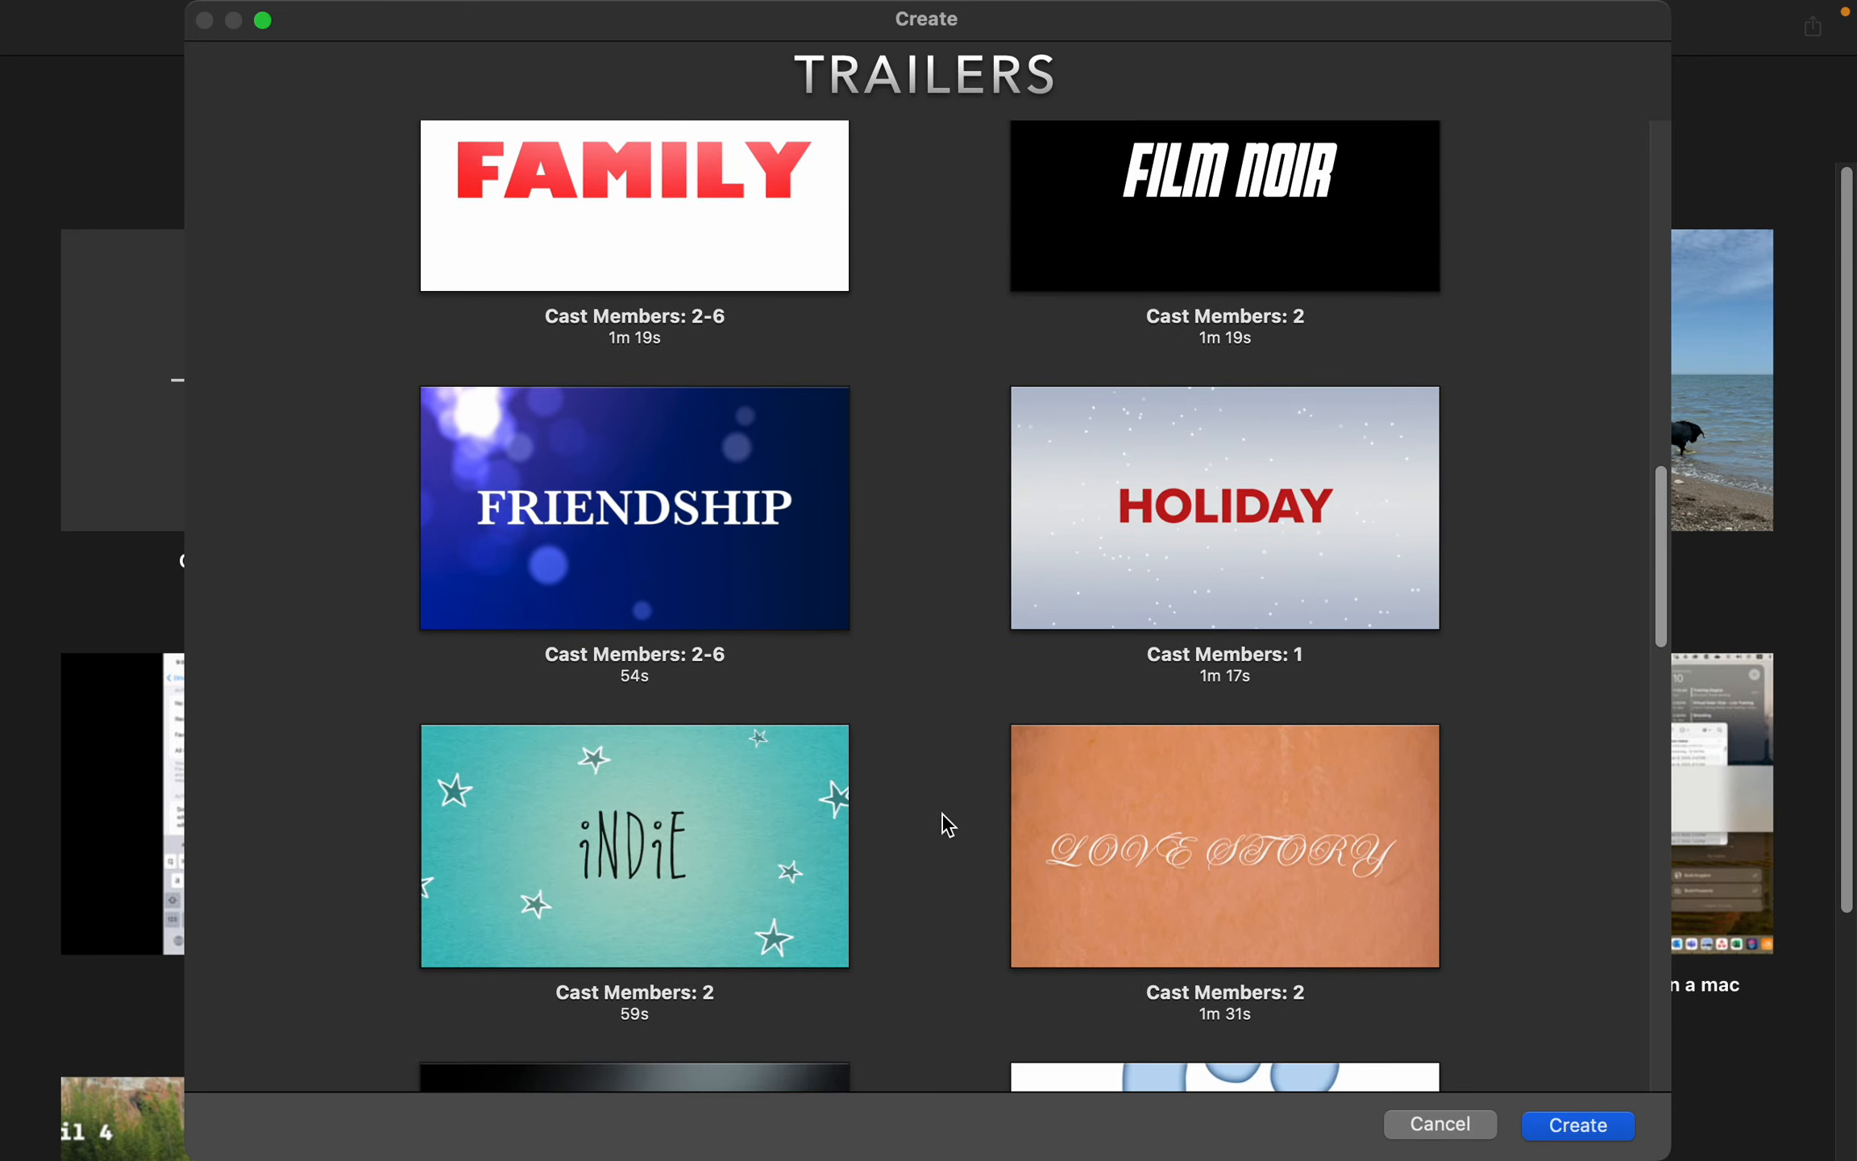
click(647, 556)
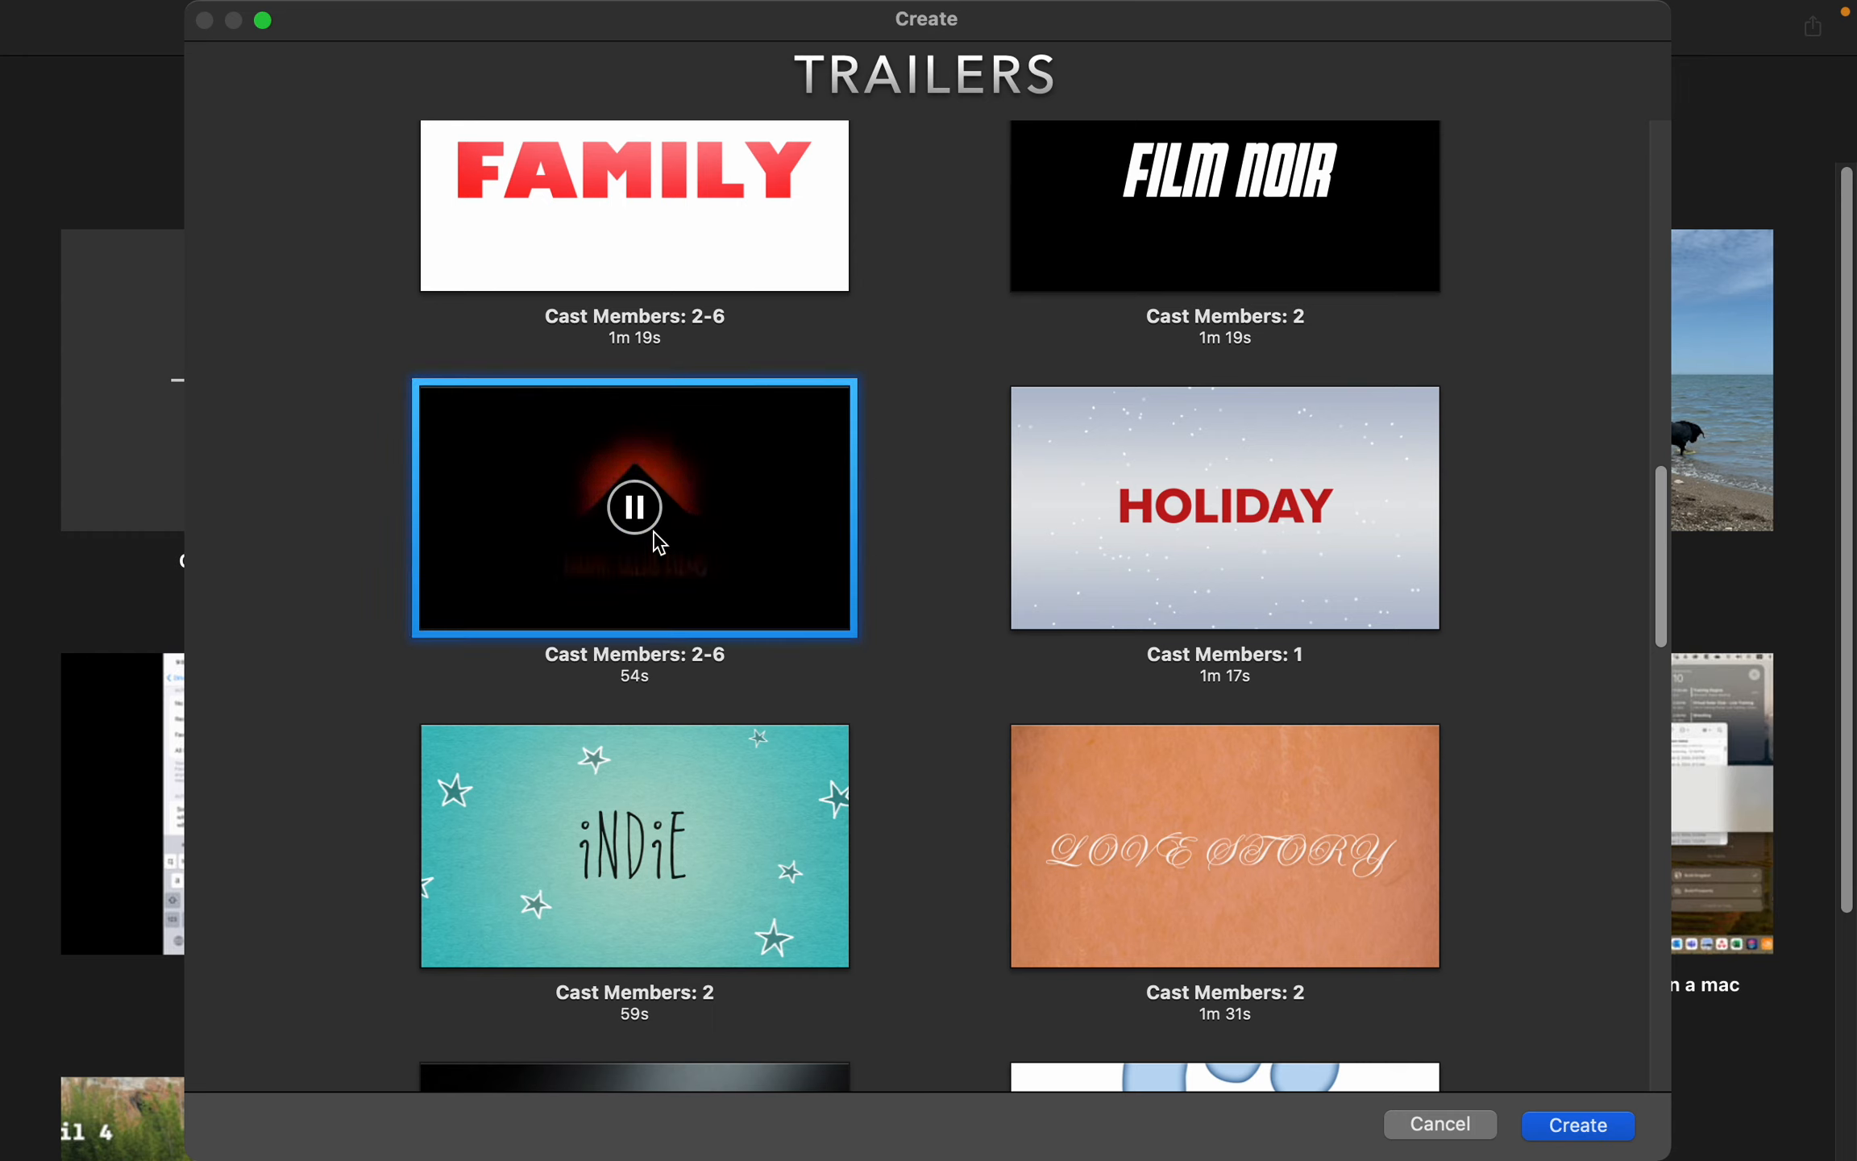
click(1443, 1127)
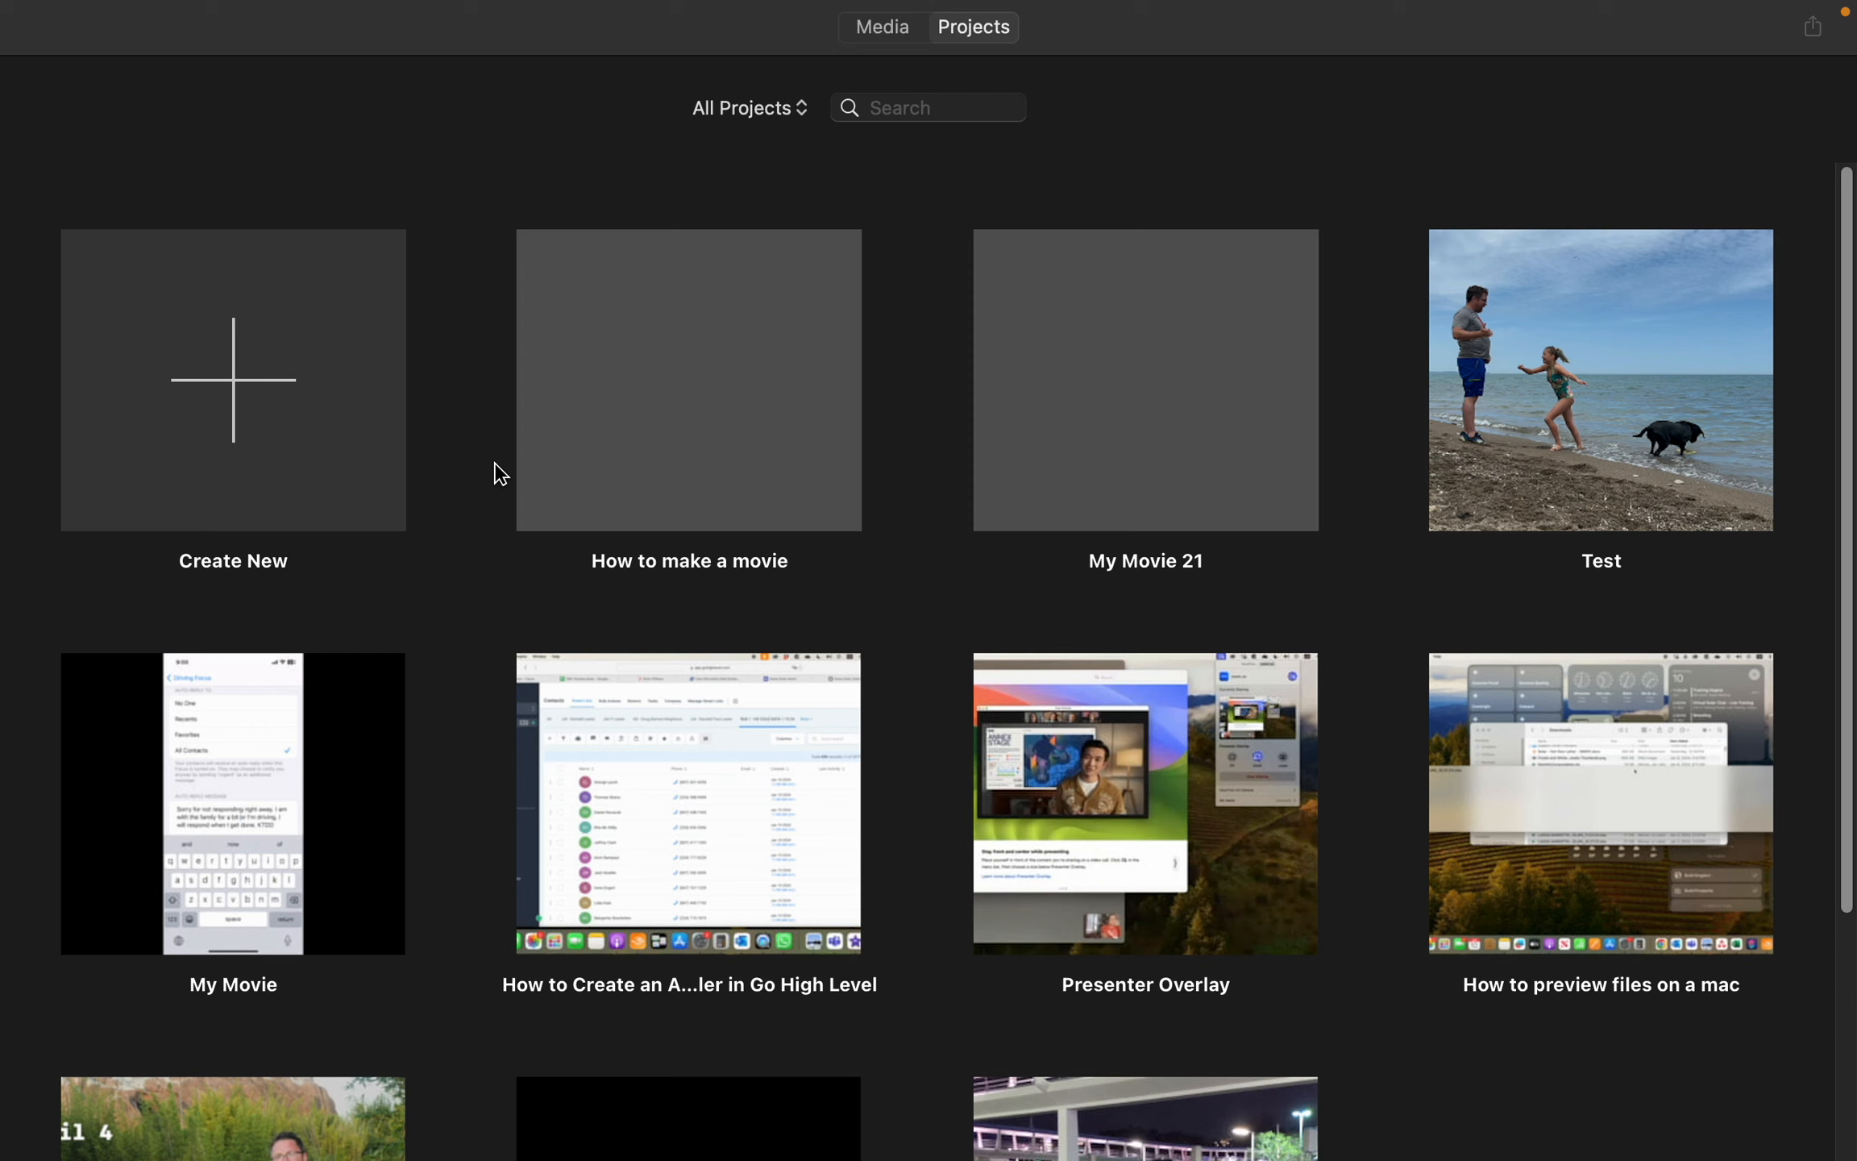
Step: Look over the file commands, including iMovie iOS project import, and the media library, and return to the project list
mouse_move(291, 4)
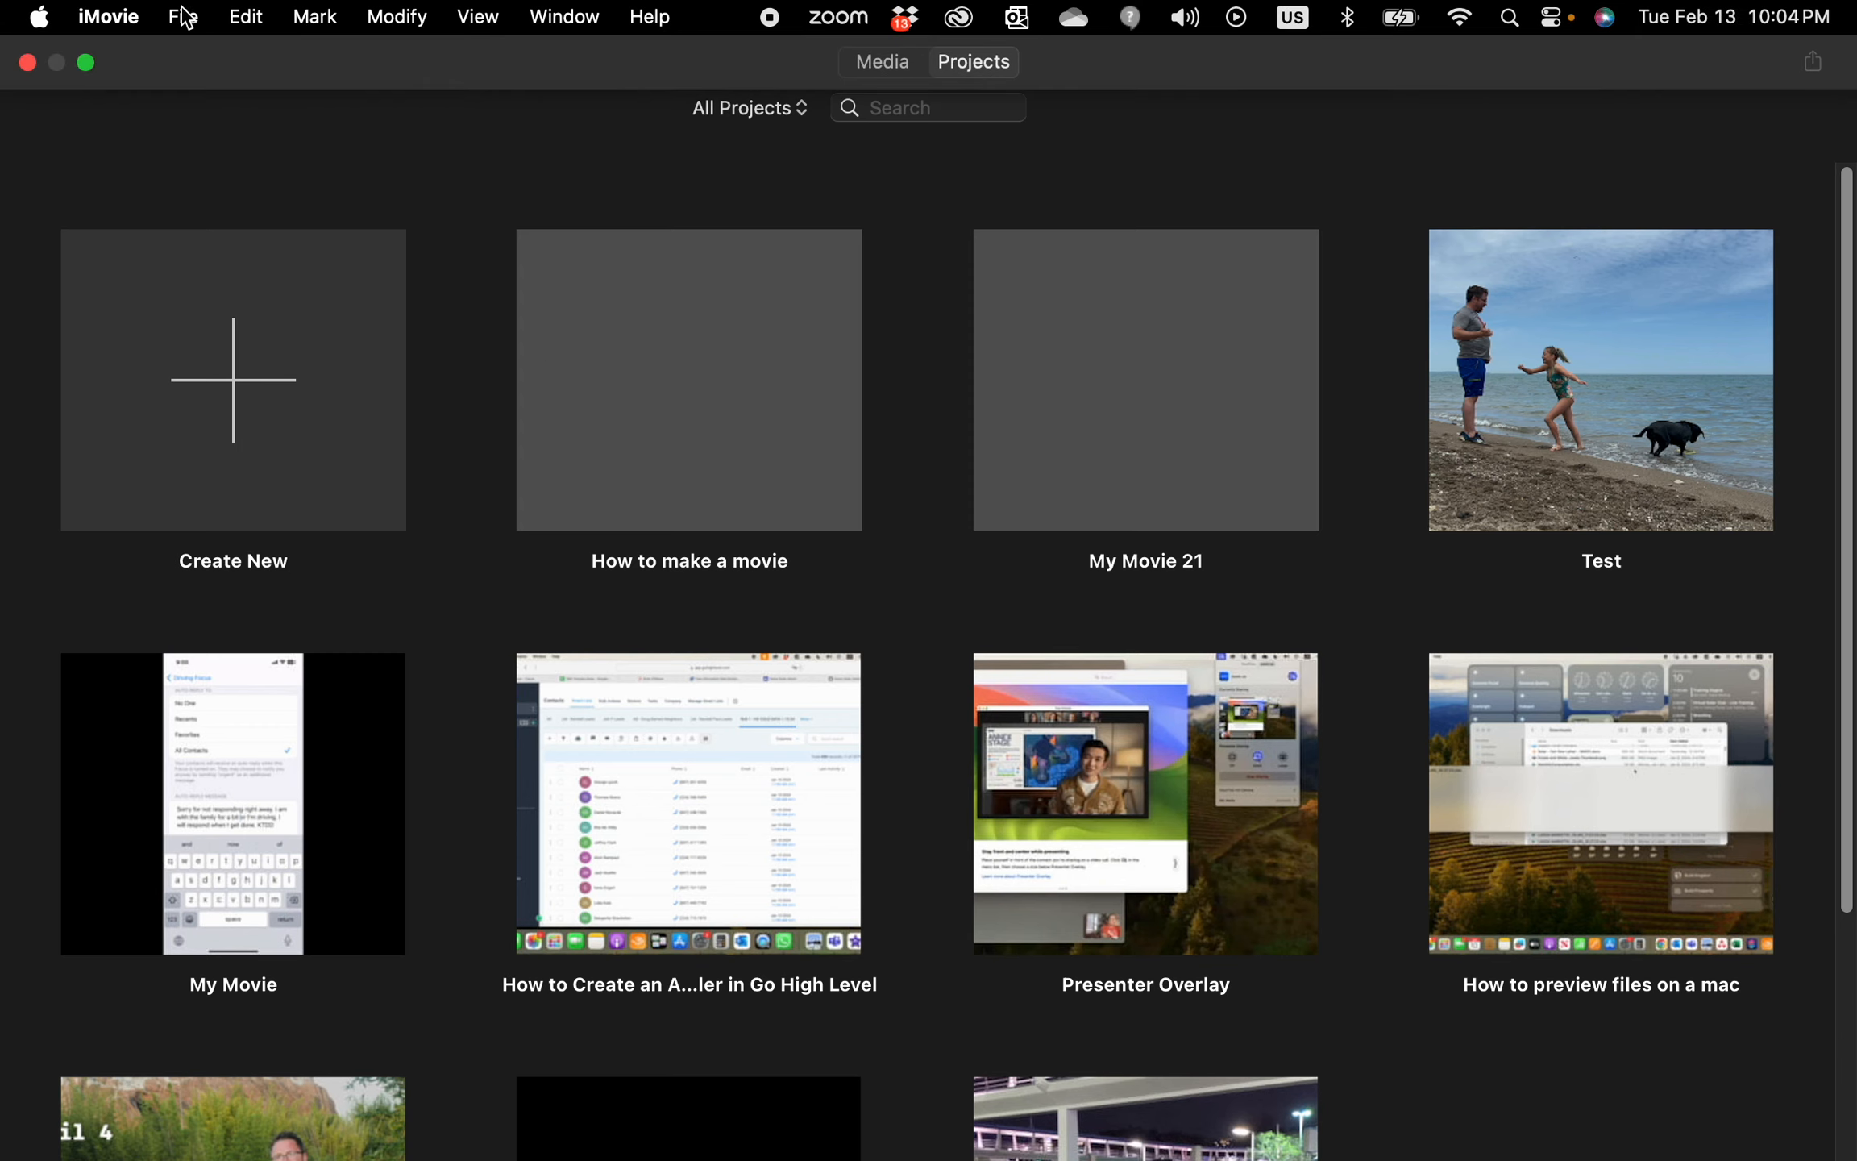
click(185, 17)
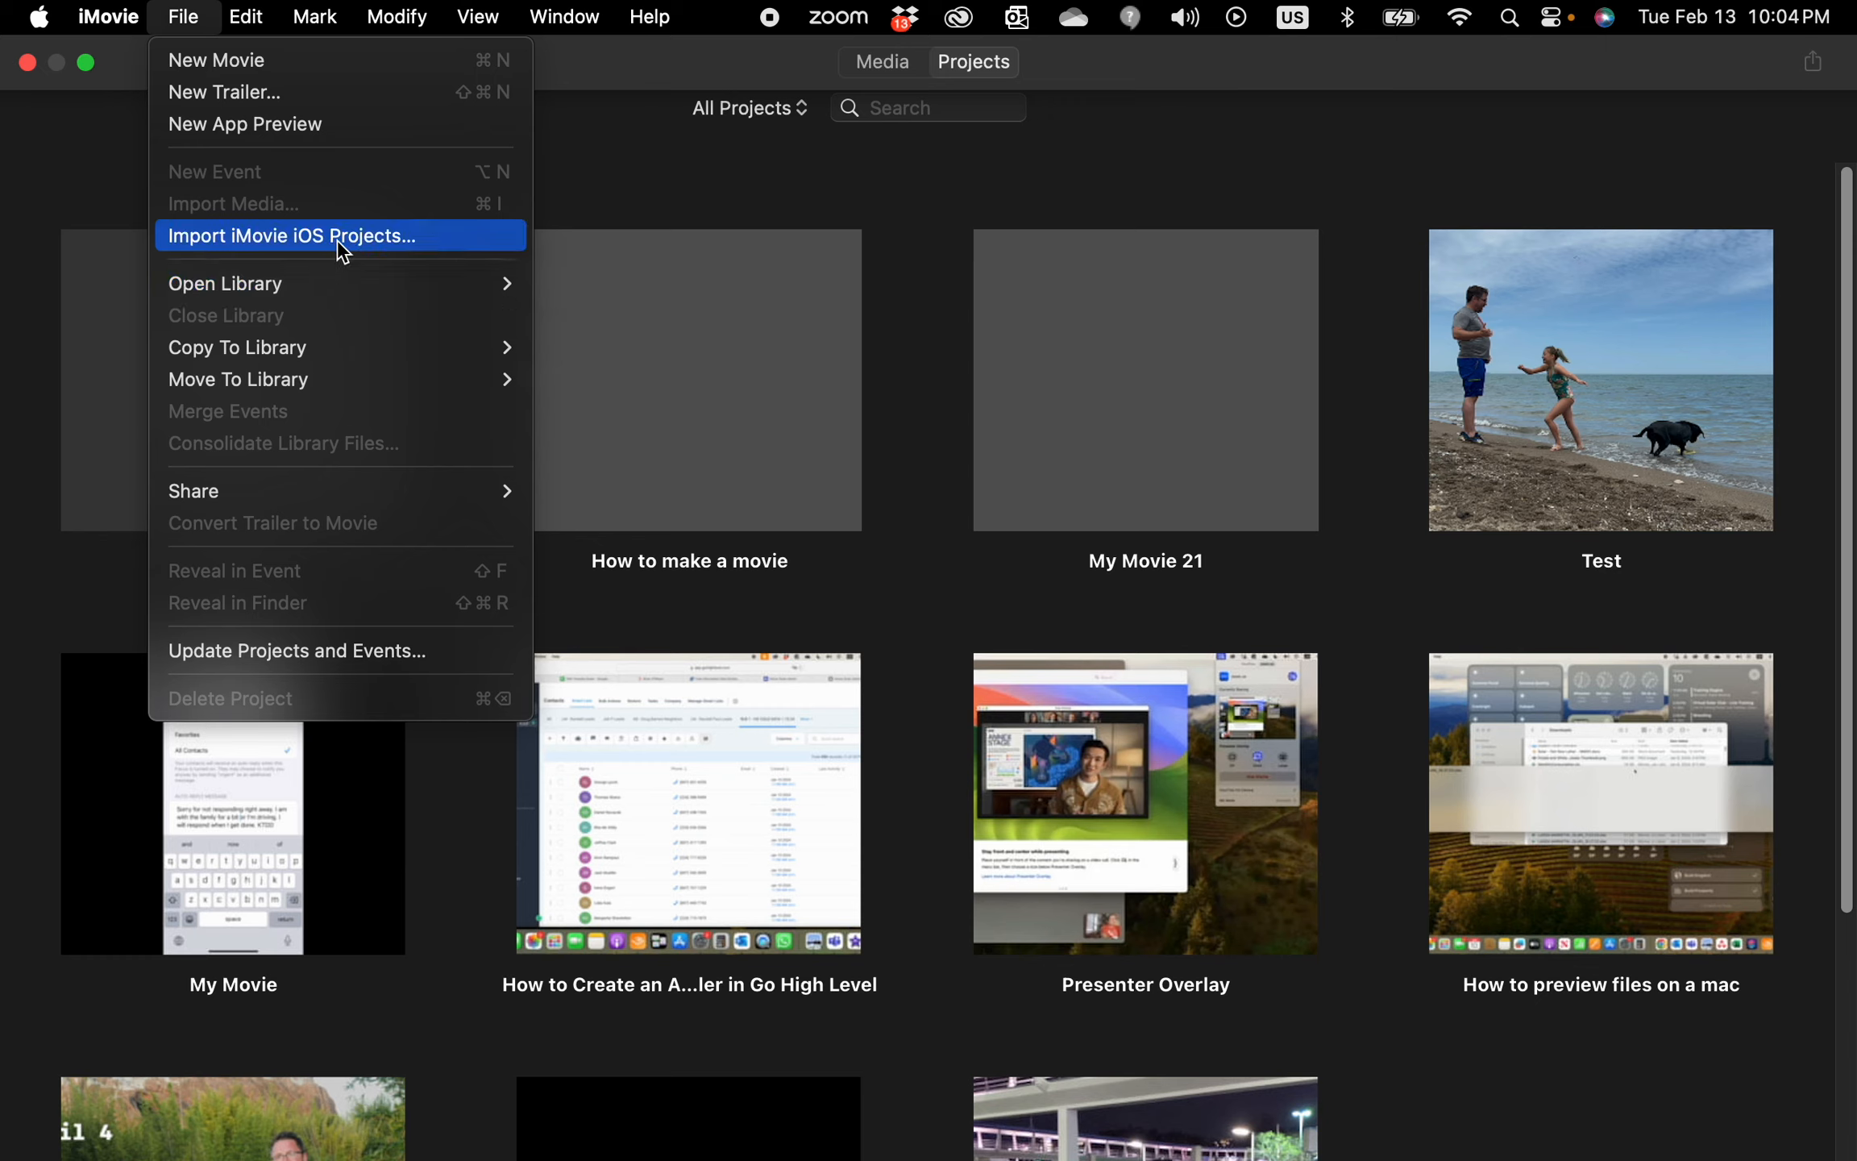
click(987, 199)
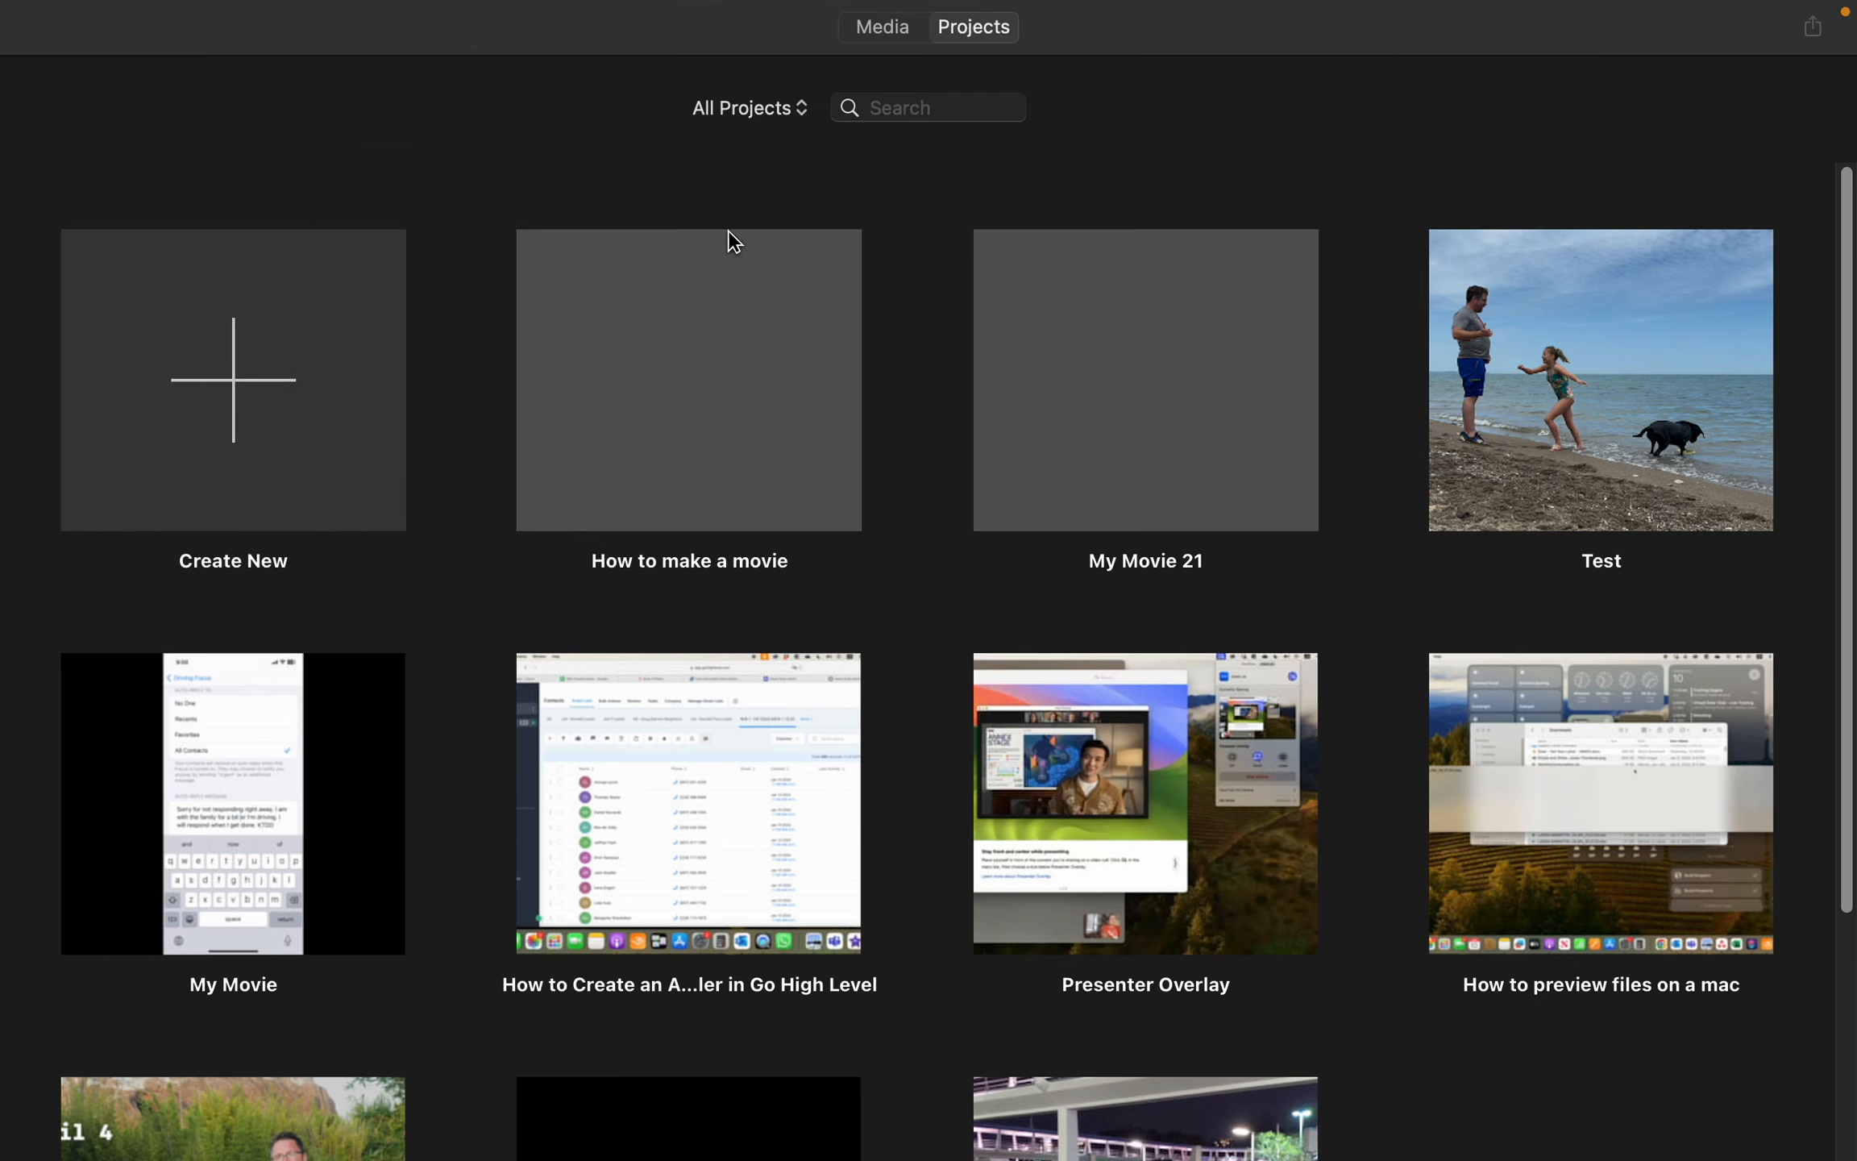
mouse_move(684, 786)
click(886, 32)
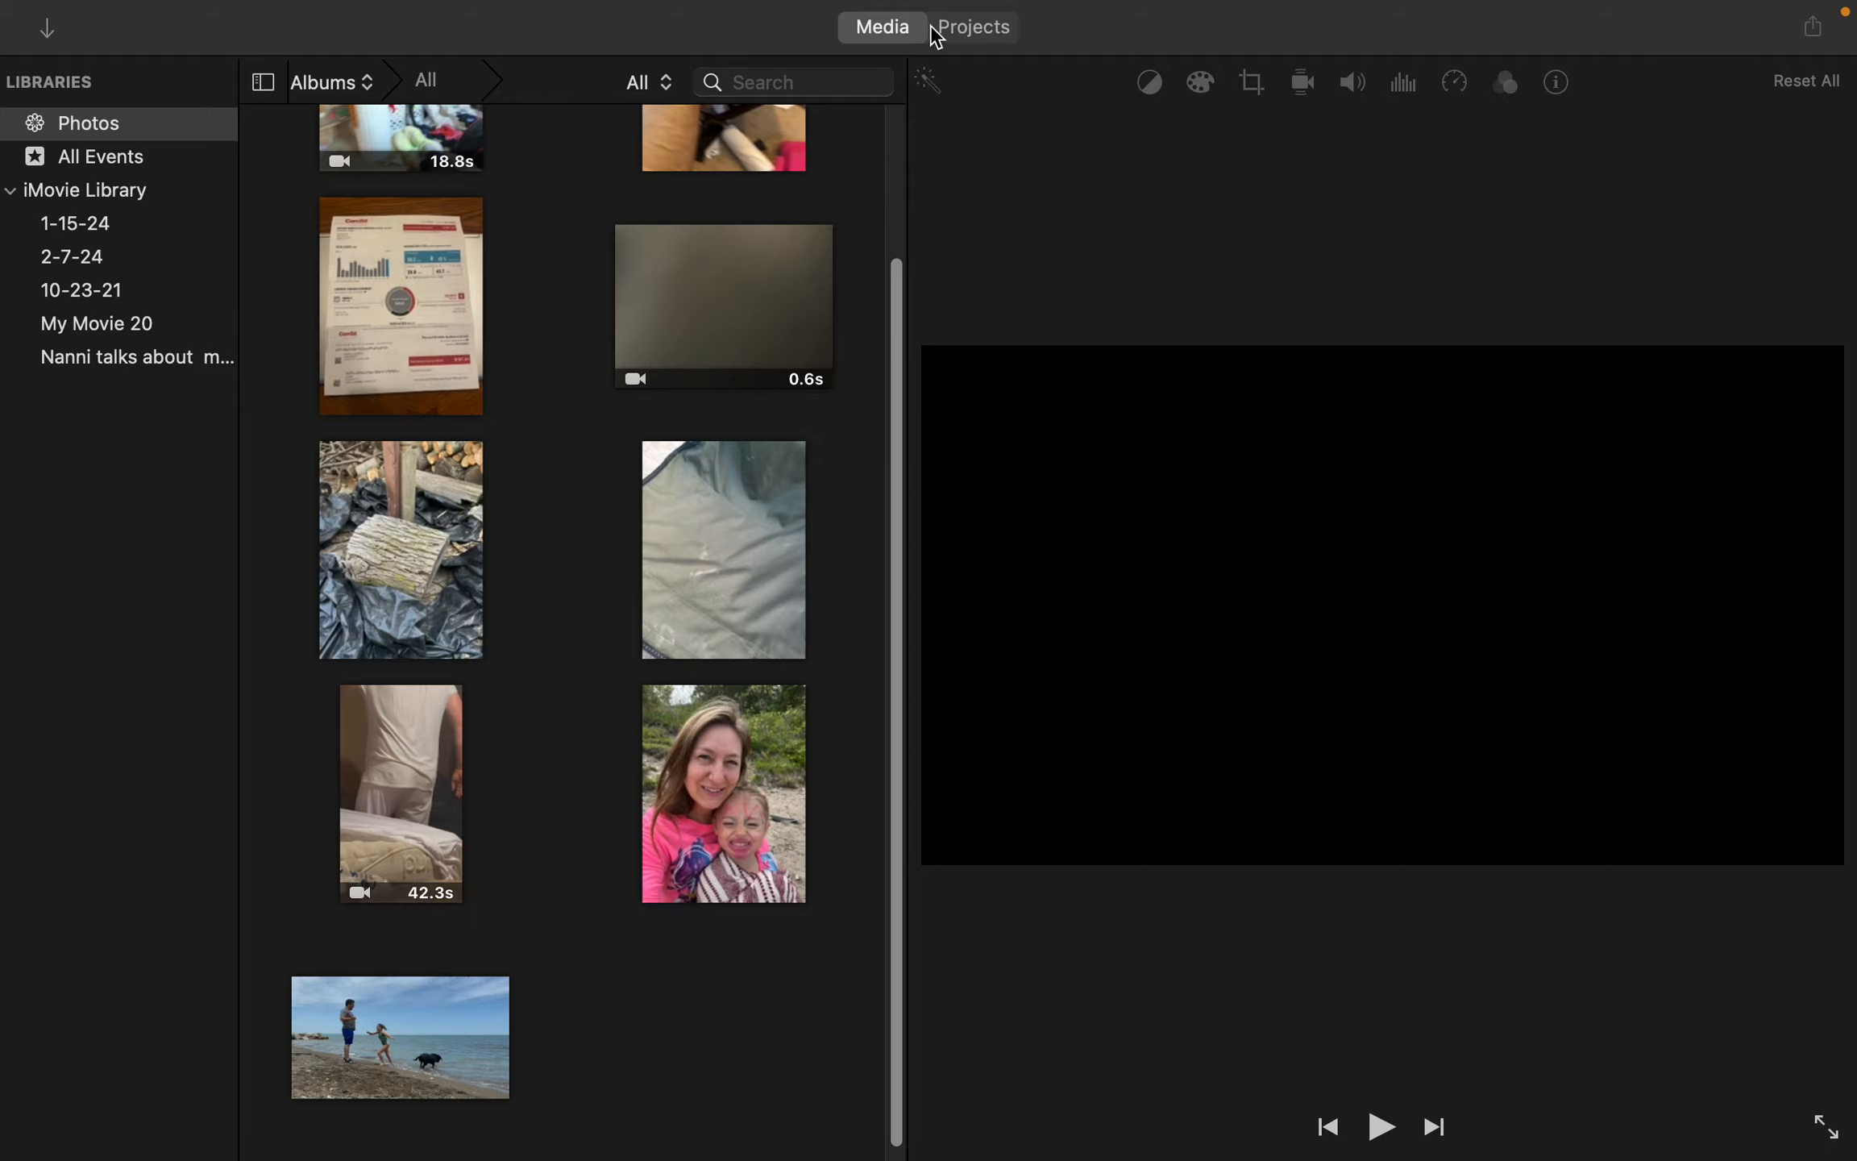
click(968, 31)
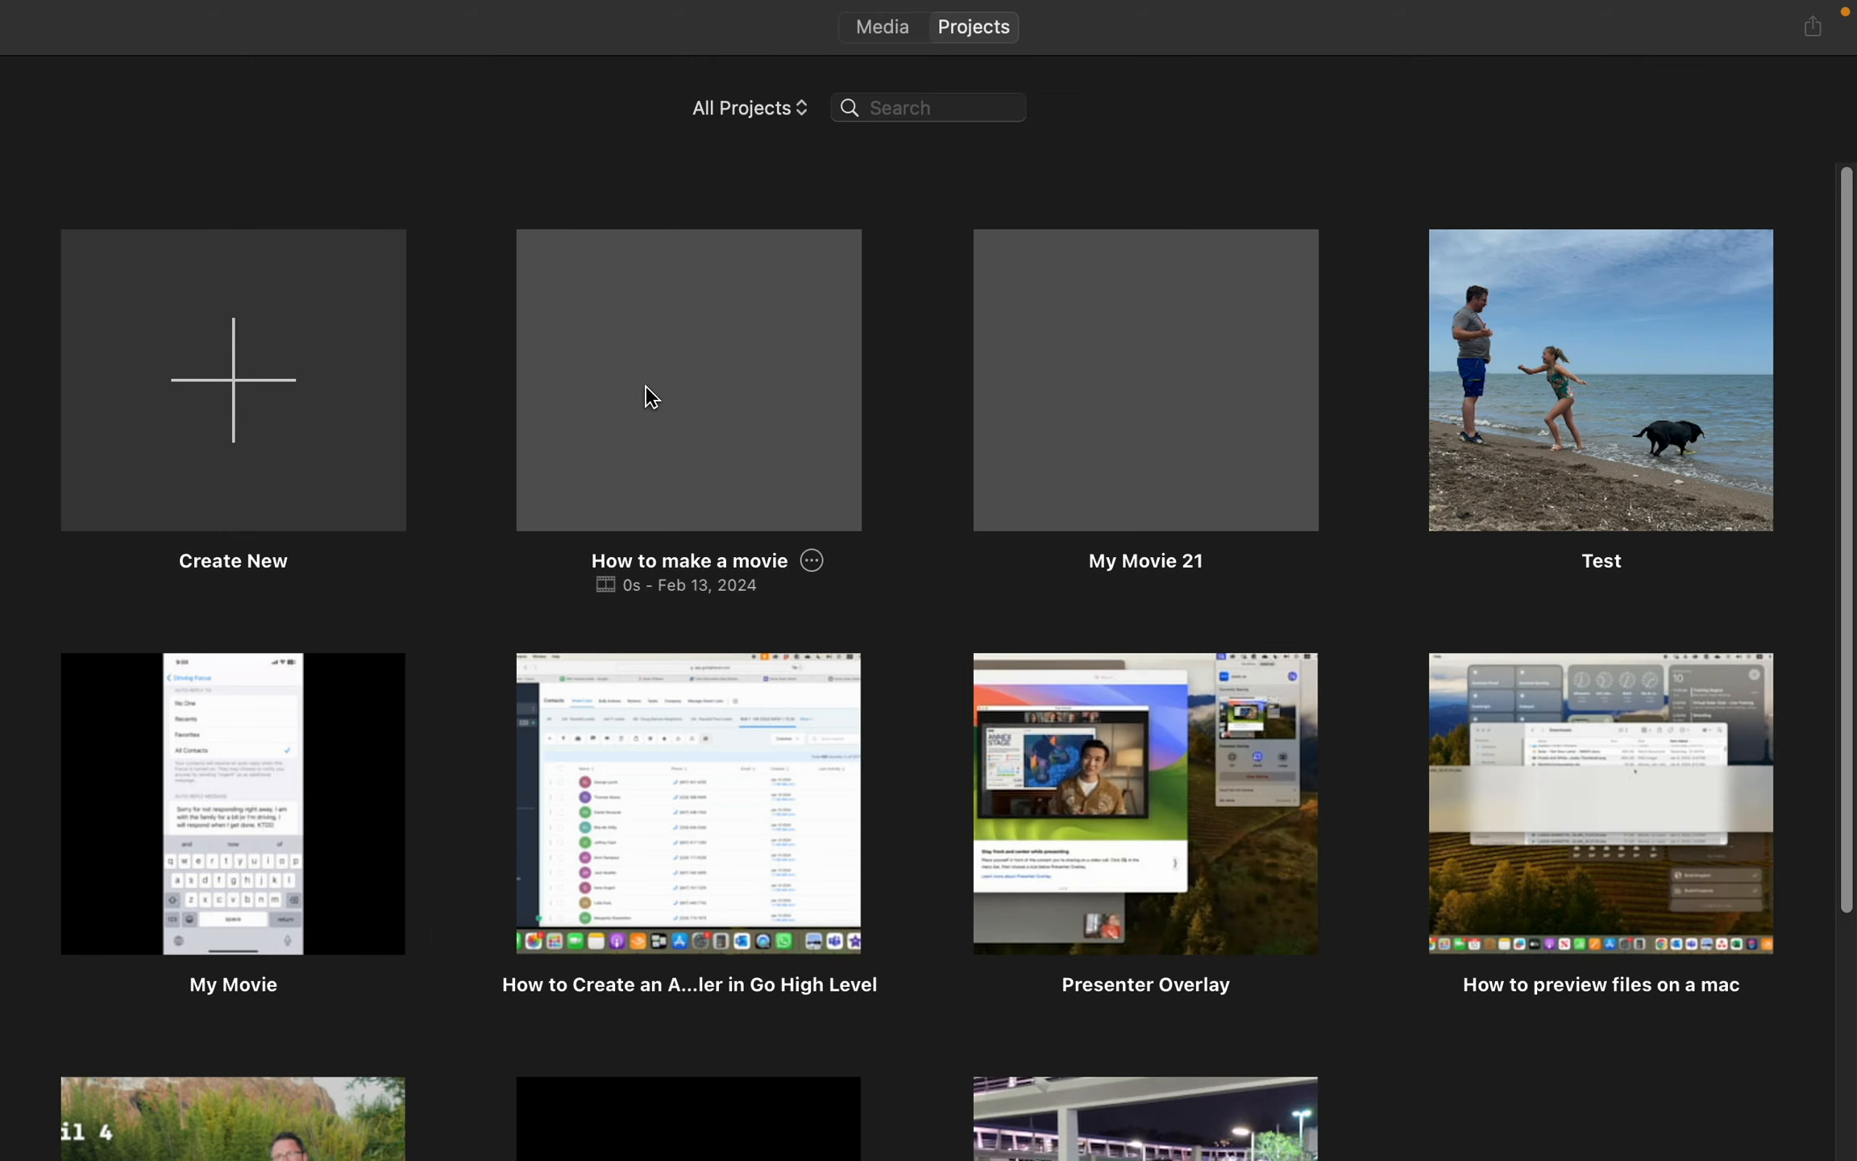
Step: Reopen the "How to make a movie" project and browse the Photos library's available pictures and clips
double_click(683, 410)
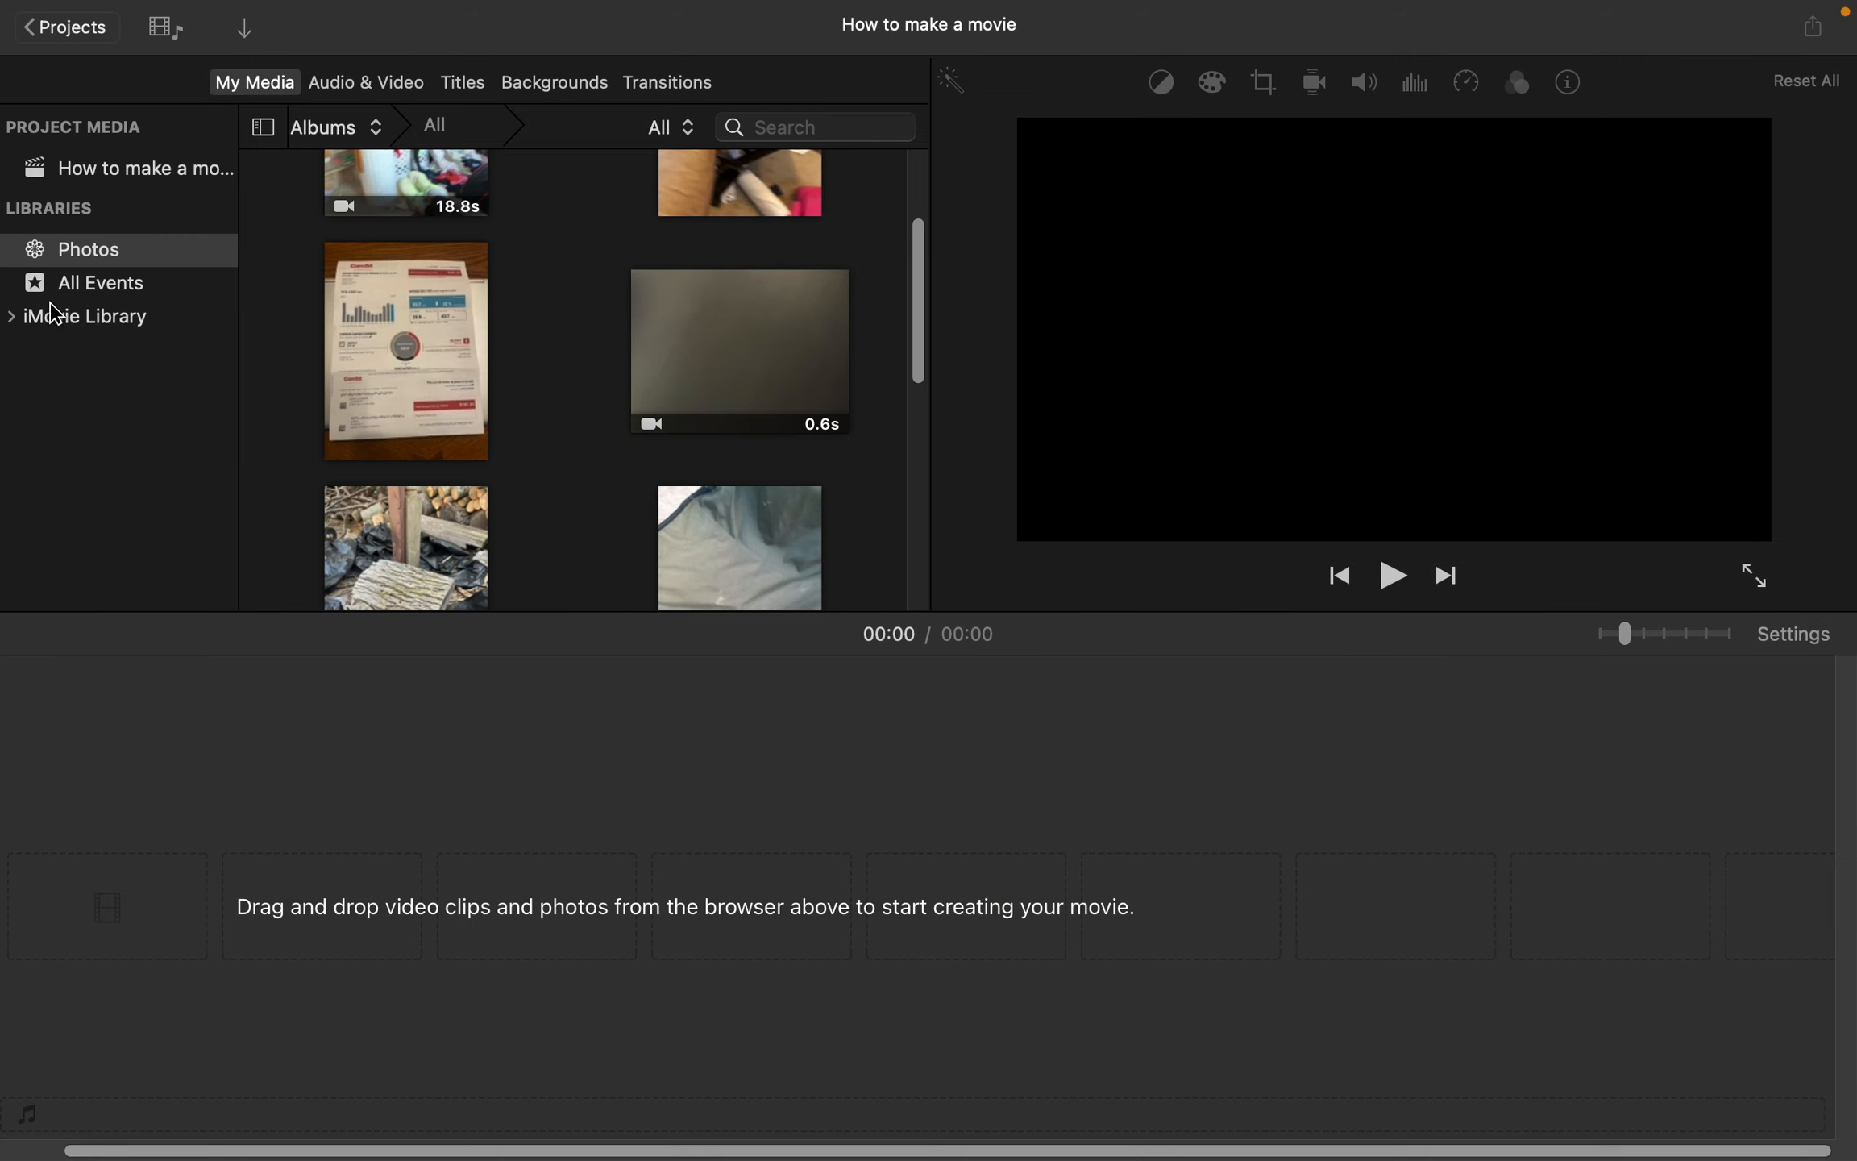
click(76, 256)
scroll(585, 465, up, 3)
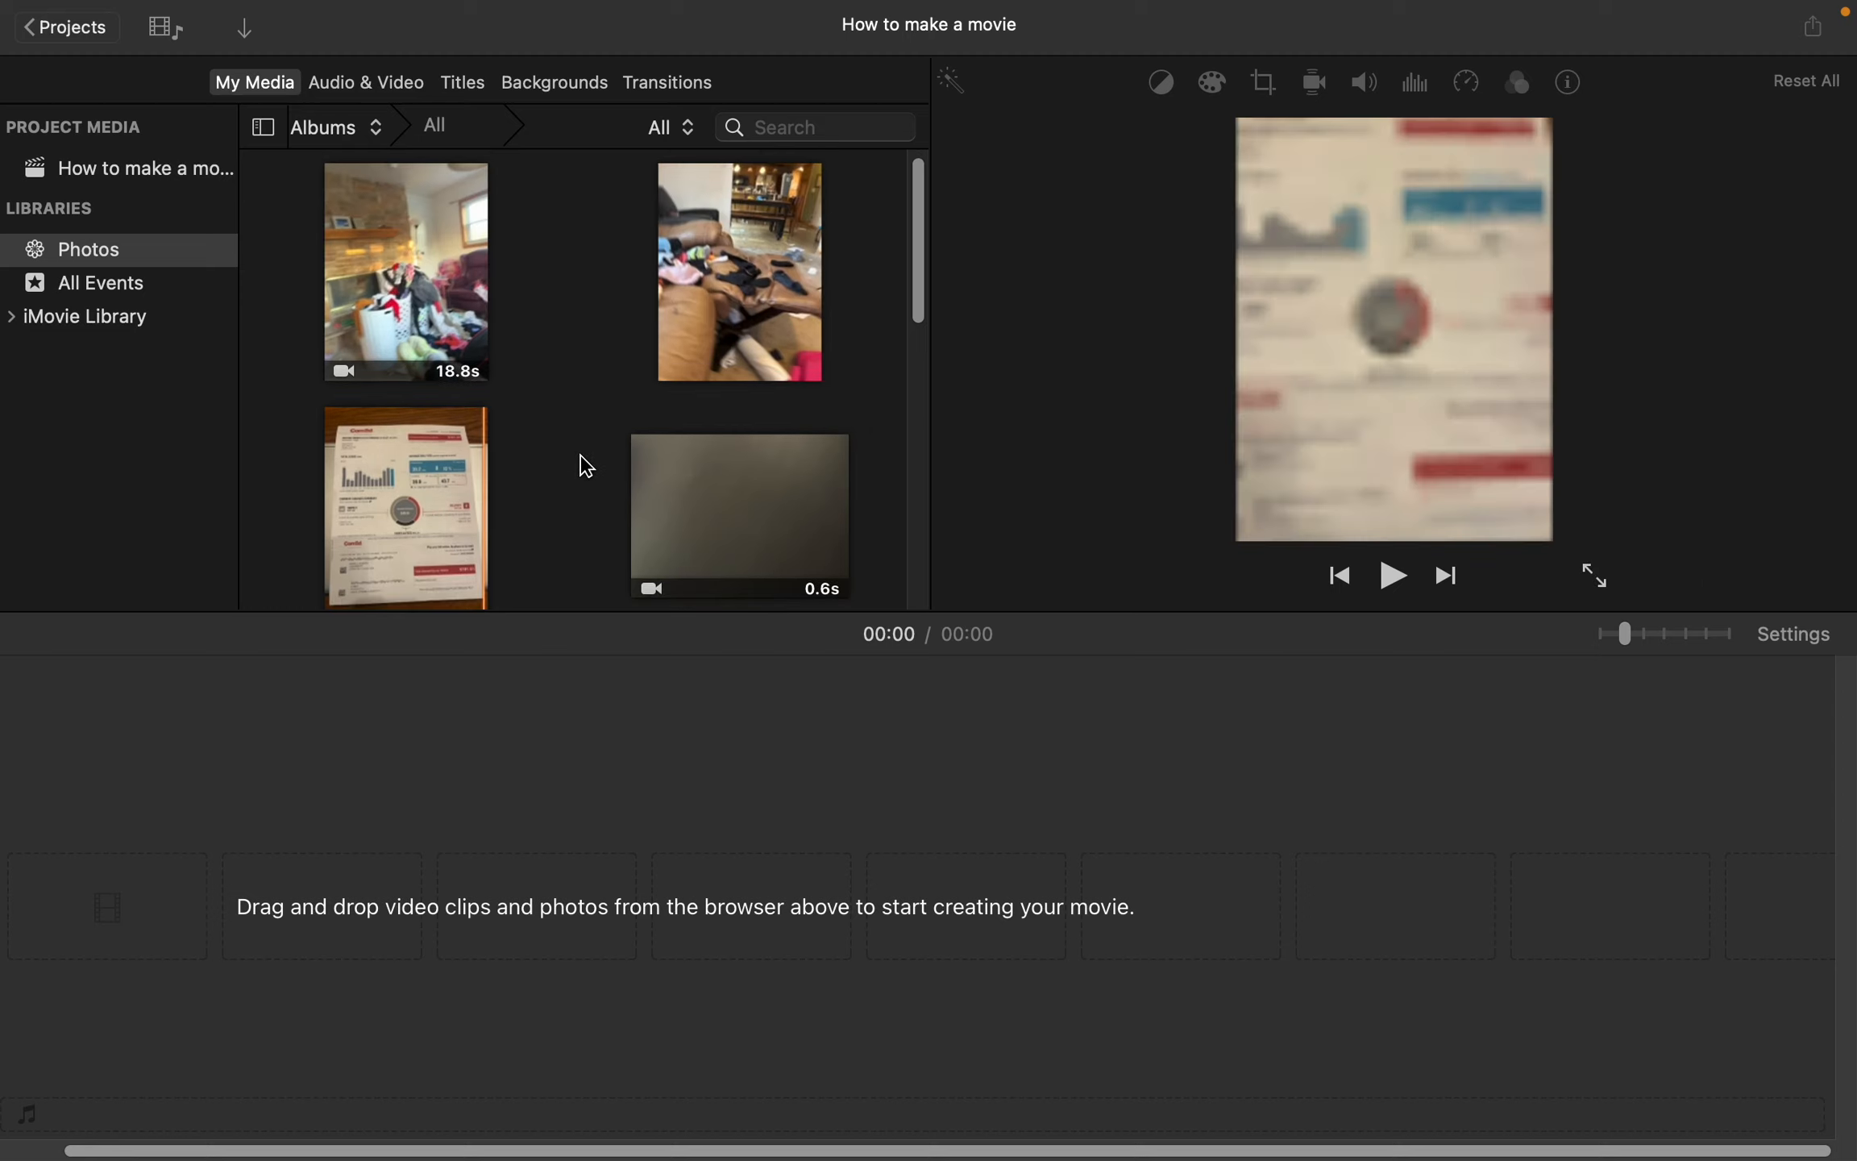
scroll(585, 465, down, 10)
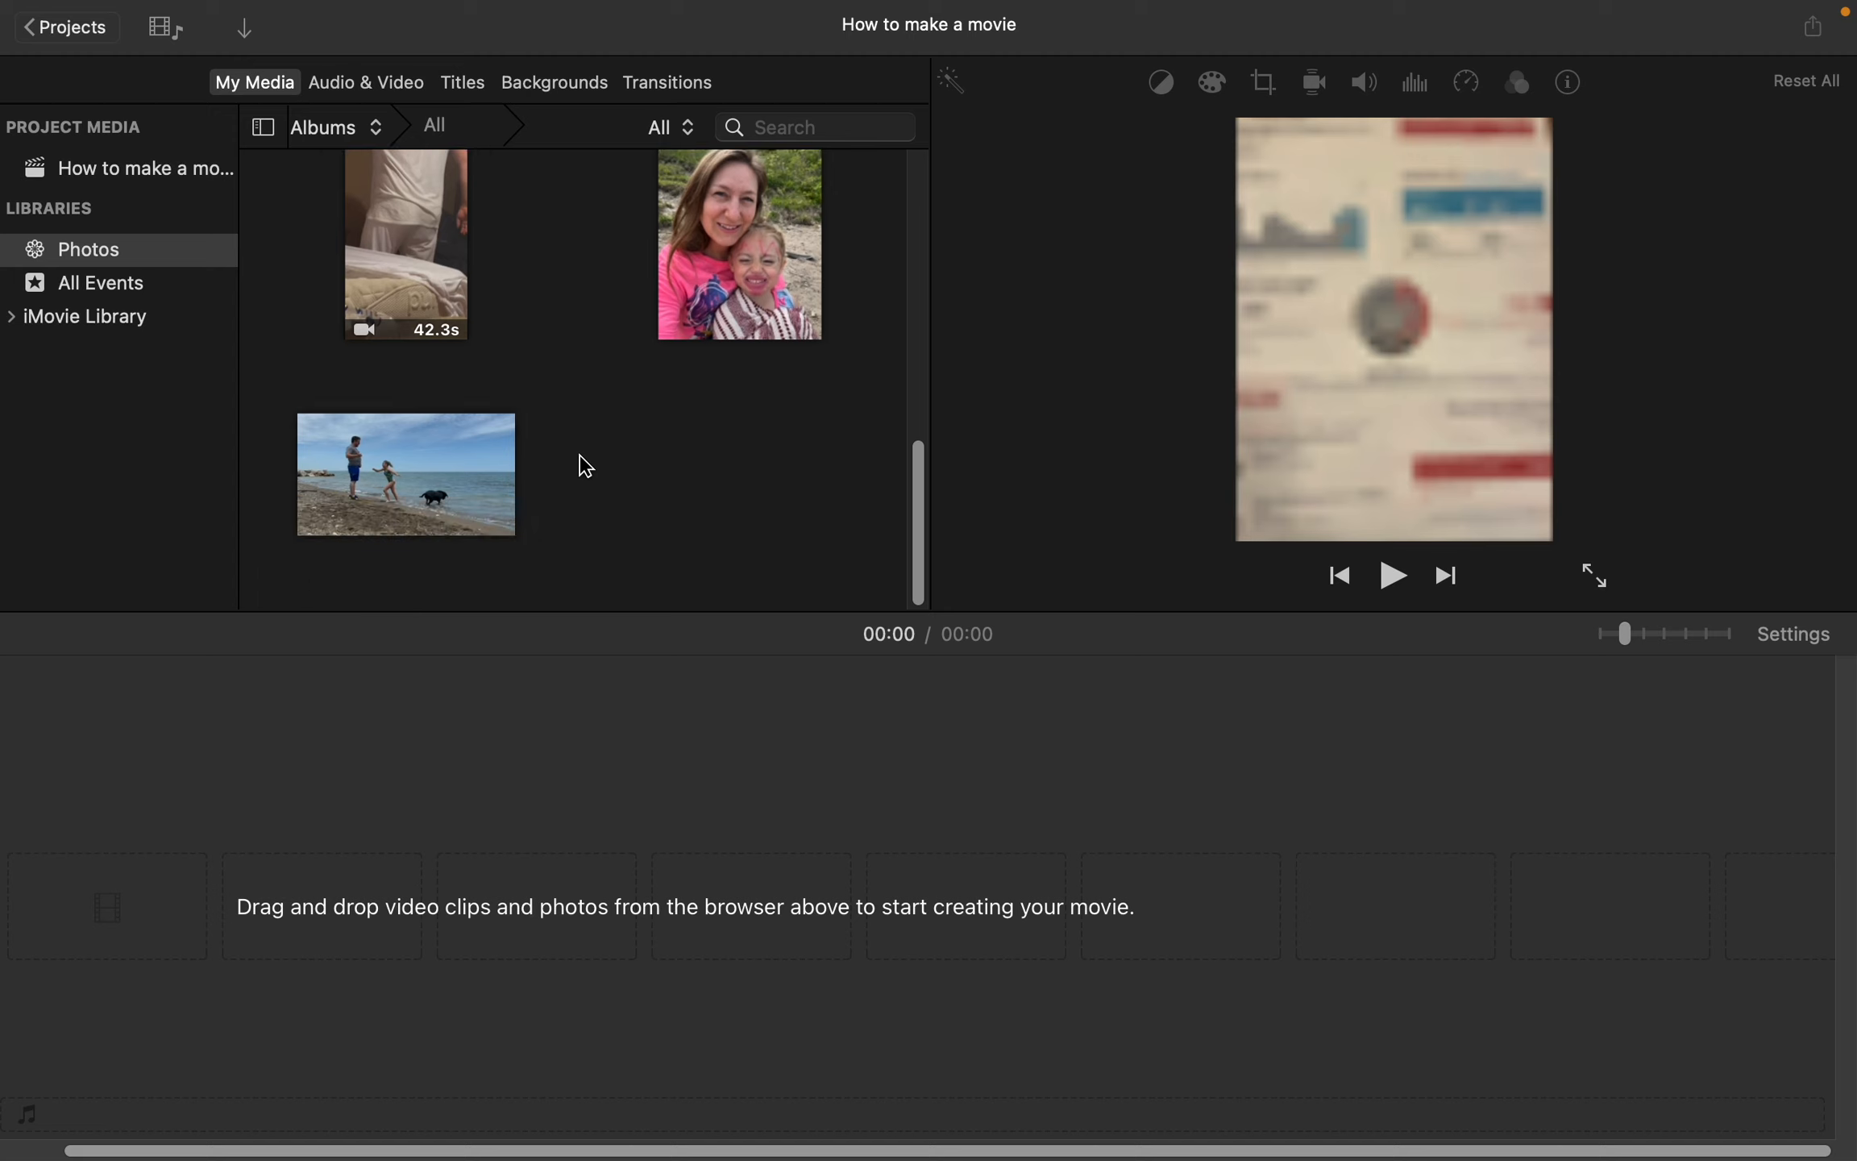
scroll(585, 465, up, 5)
scroll(585, 465, up, 2)
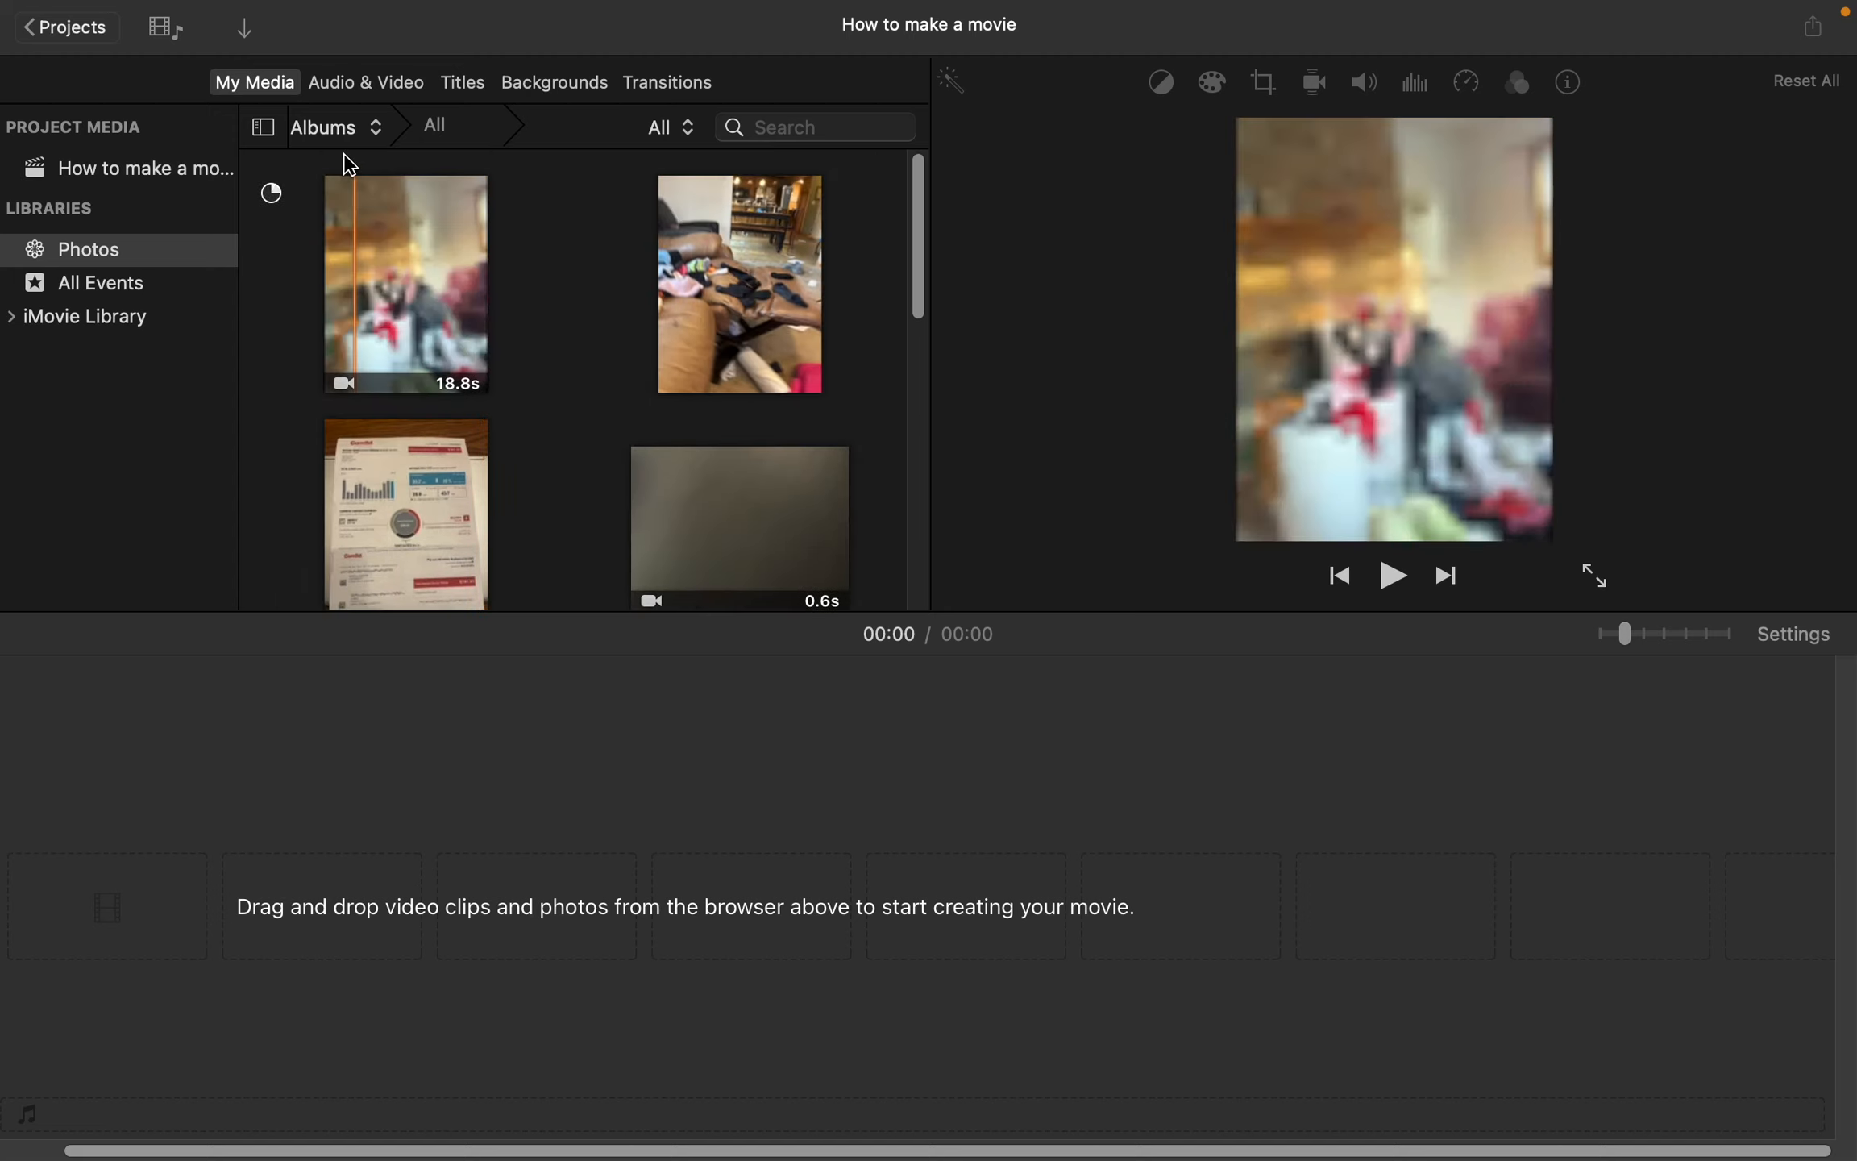
Step: Browse All Photos, All Events and the iMovie Library, look over the import window, and return to the full photo collection
click(363, 145)
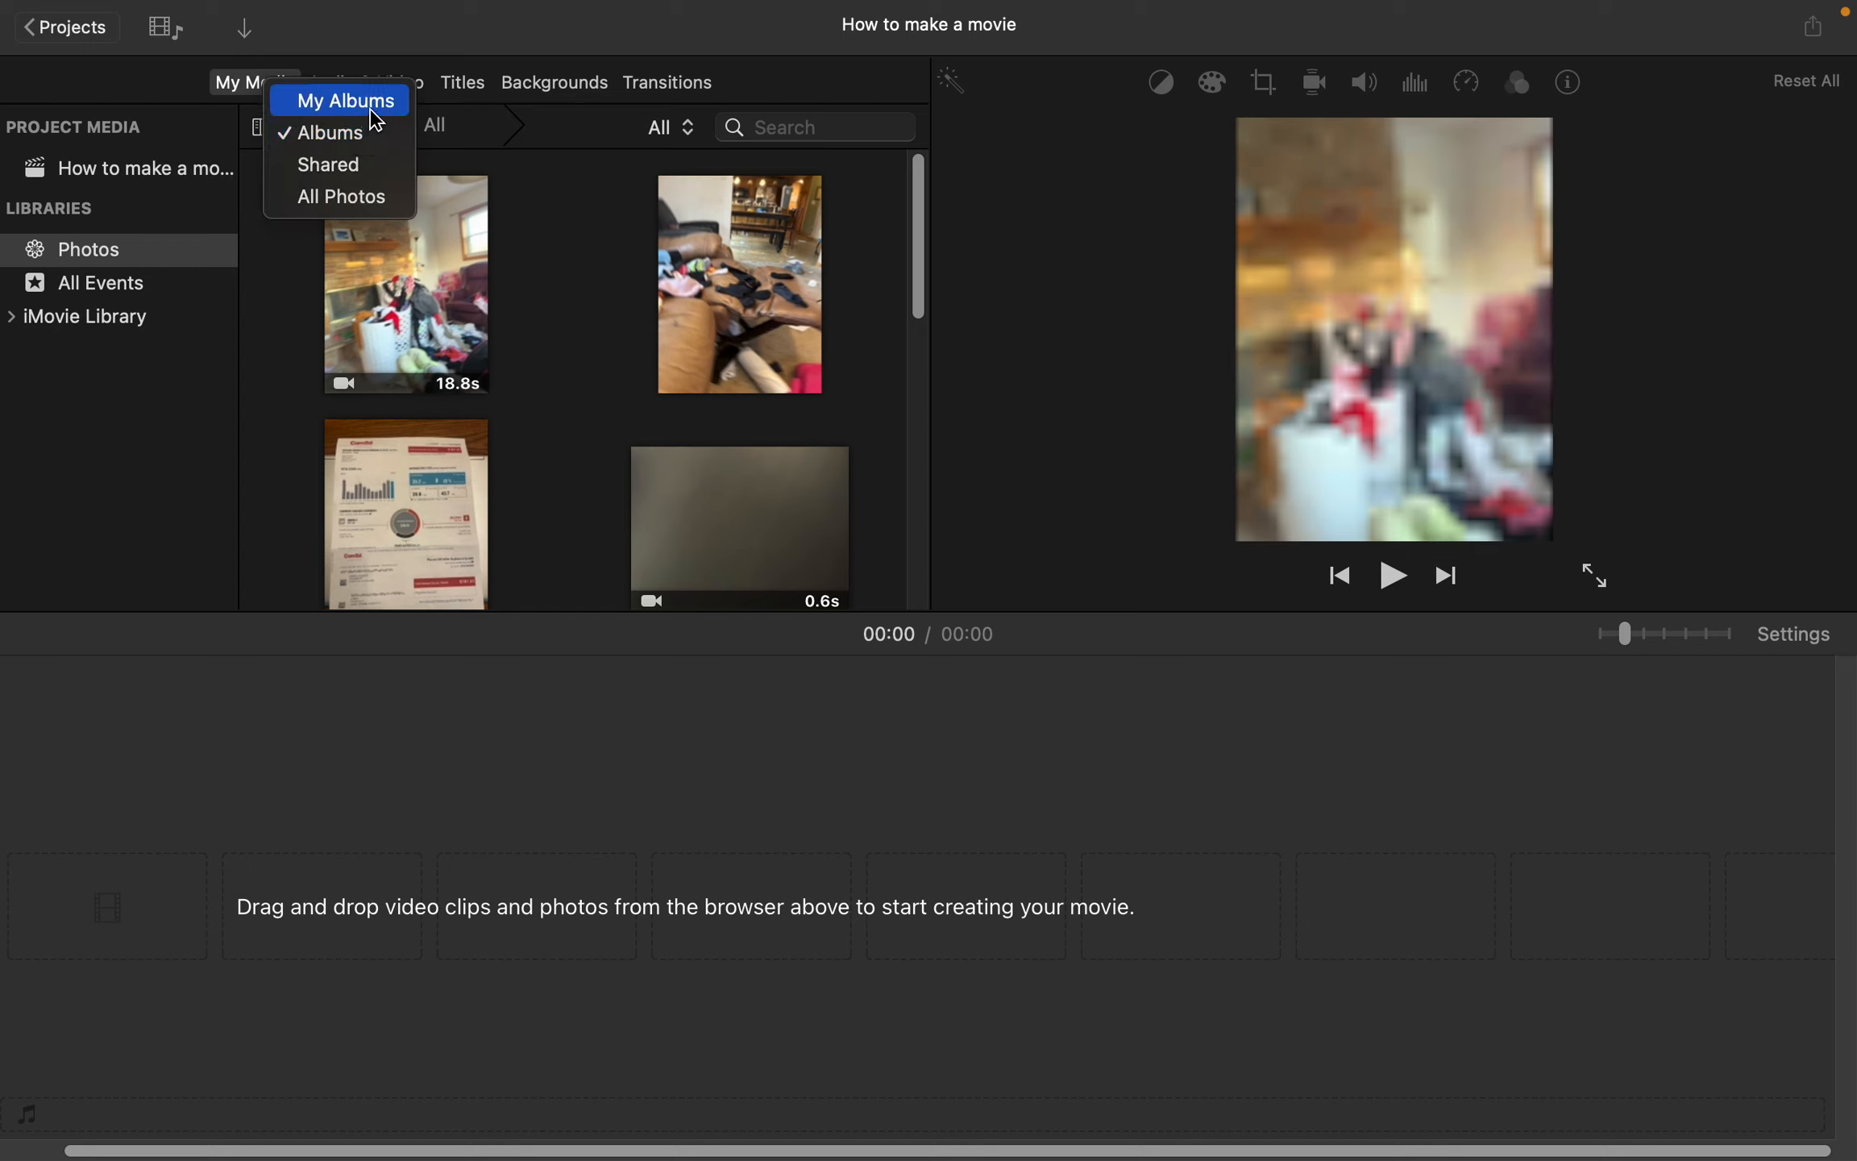
click(395, 196)
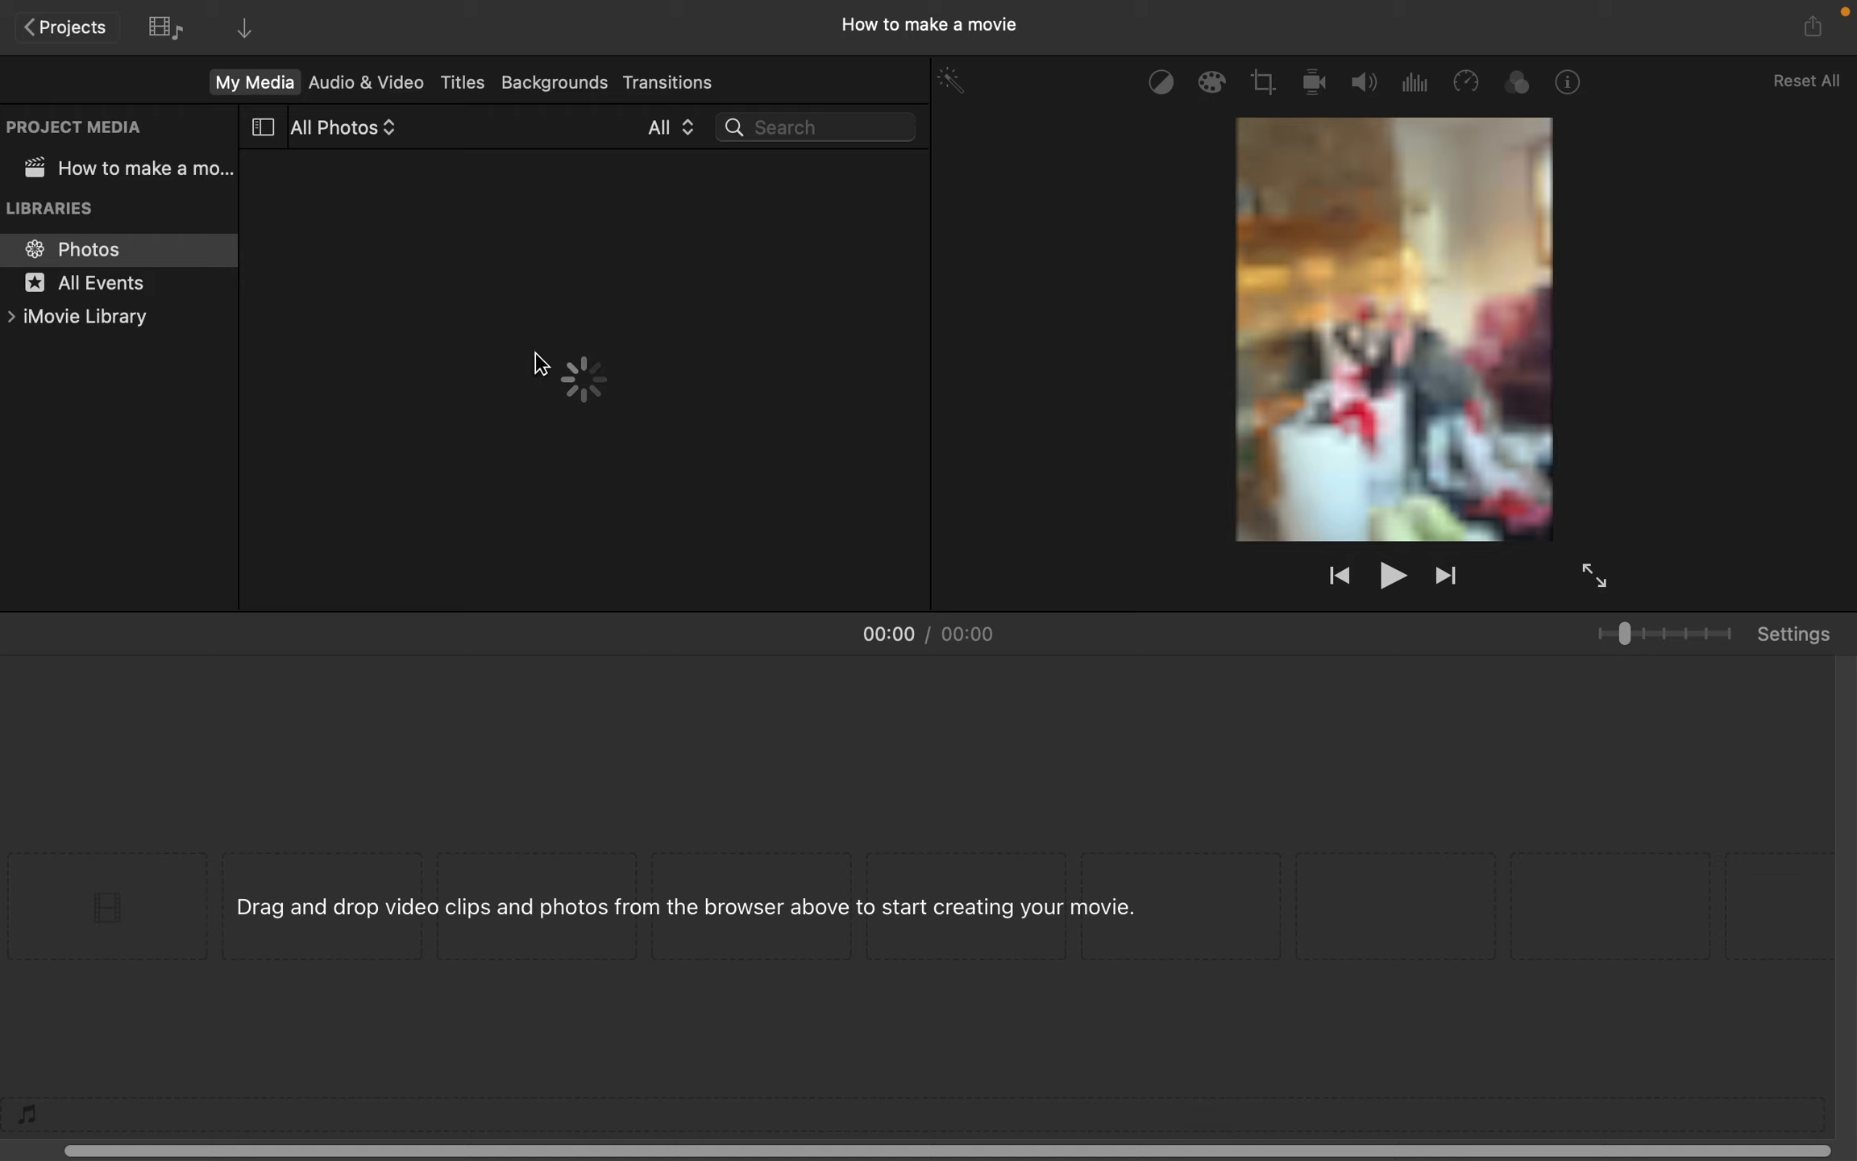
click(168, 299)
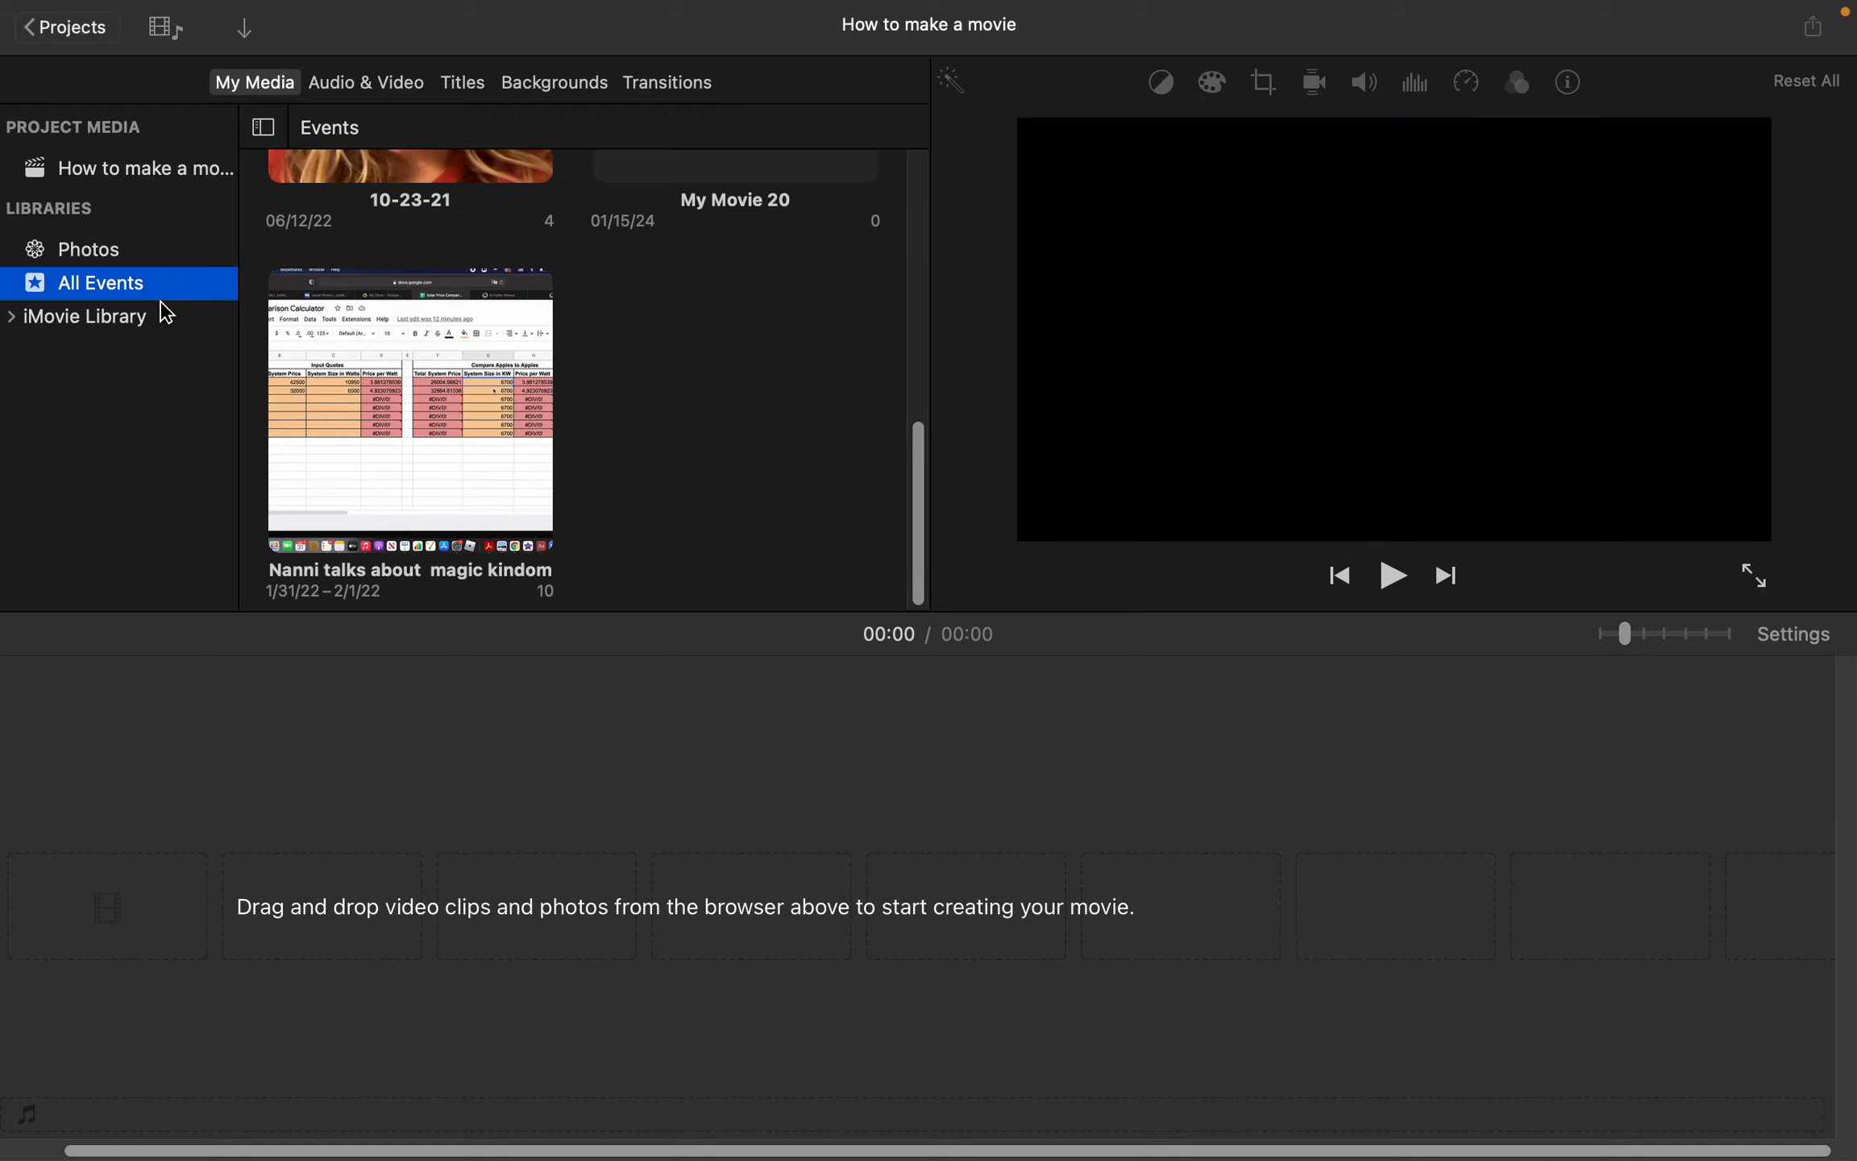
click(25, 322)
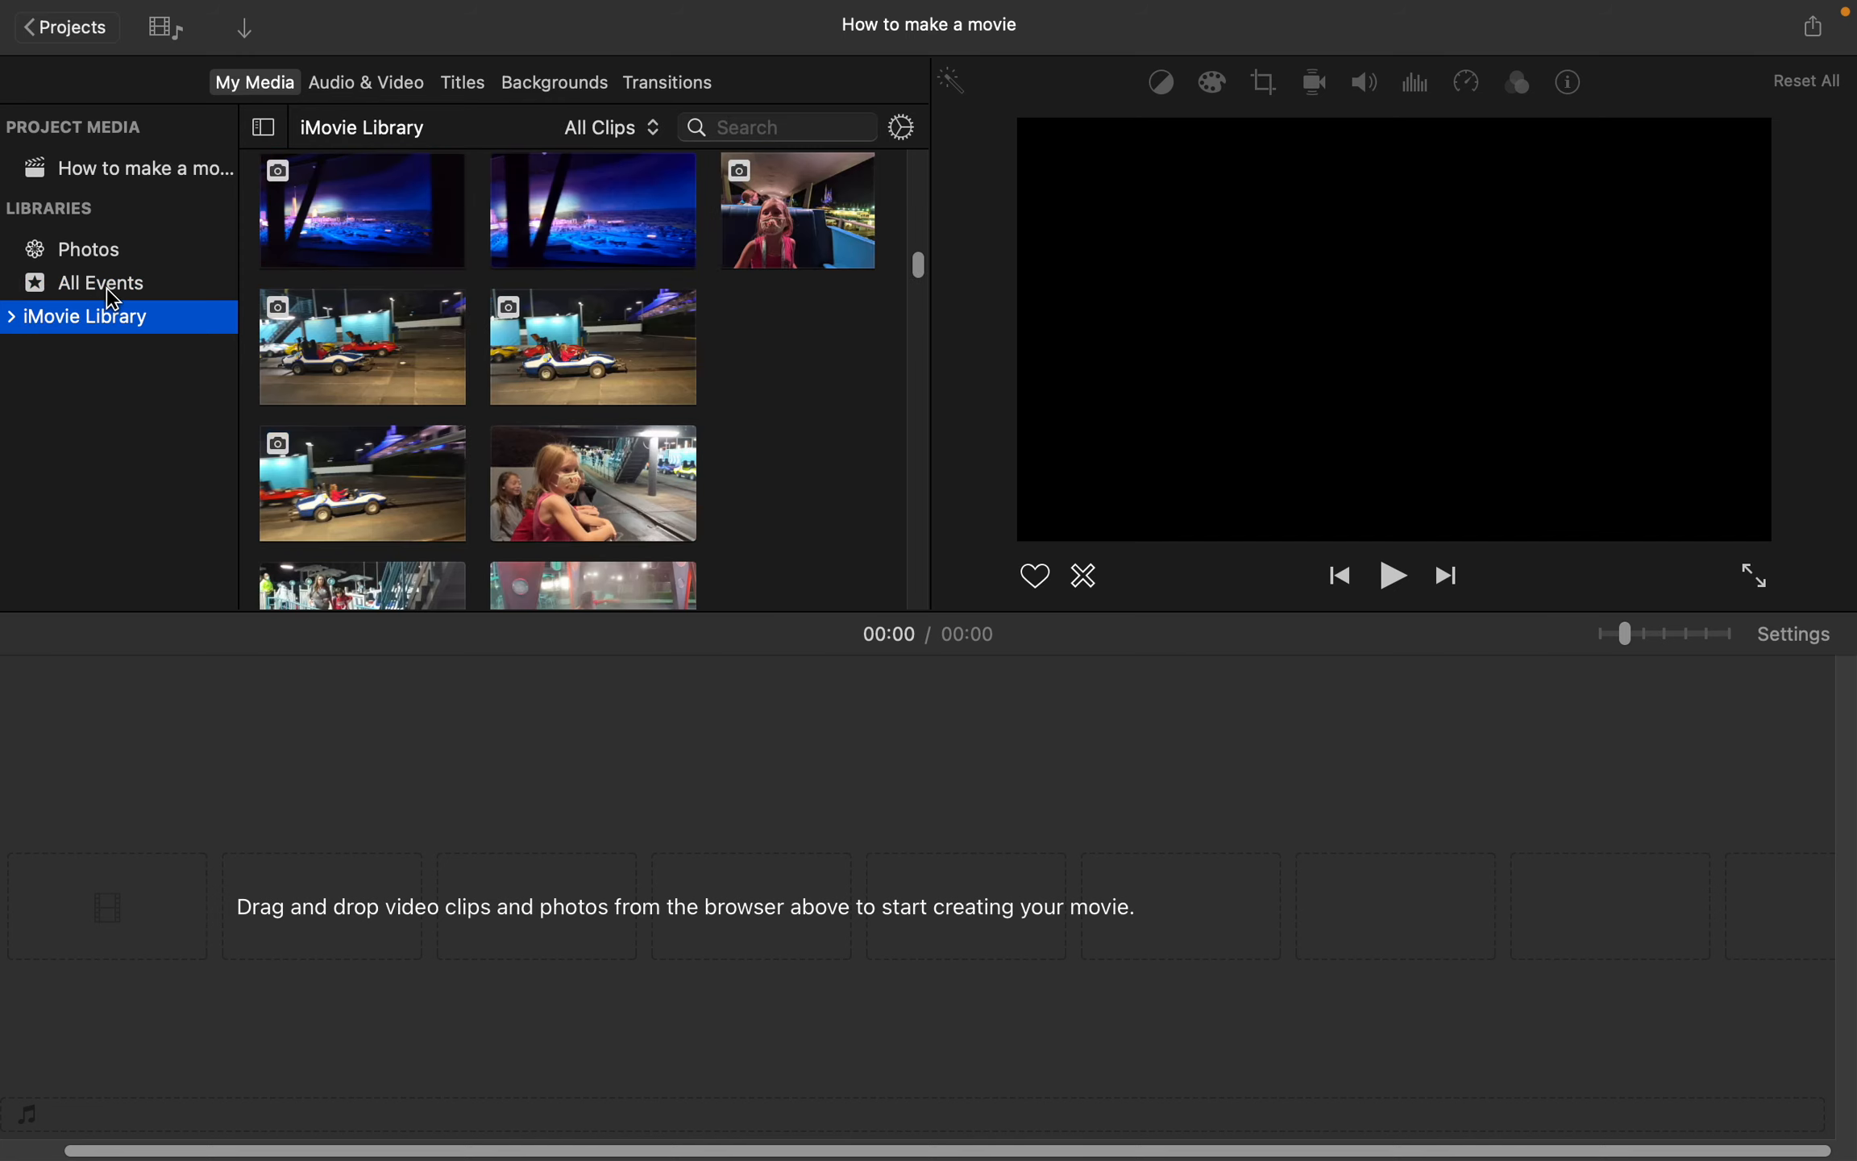
click(131, 259)
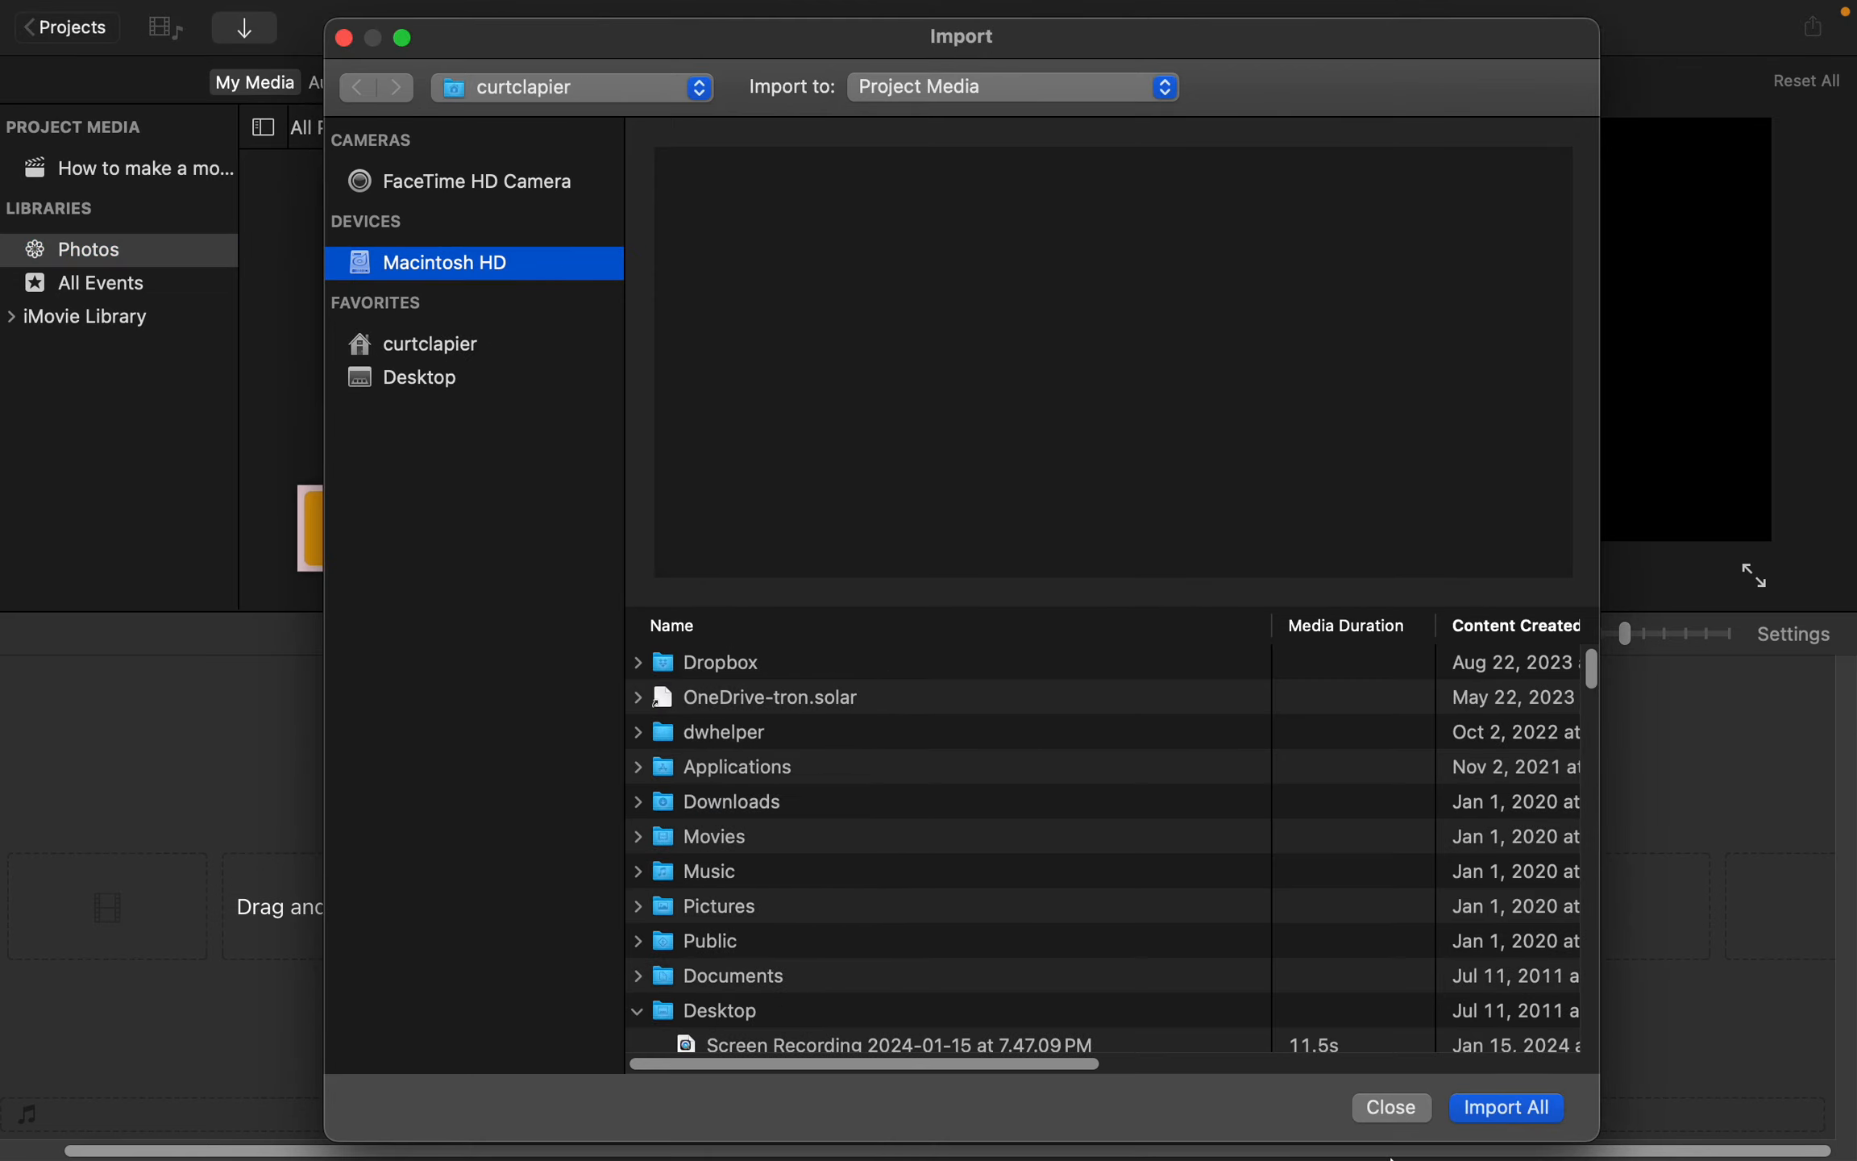
click(1416, 1120)
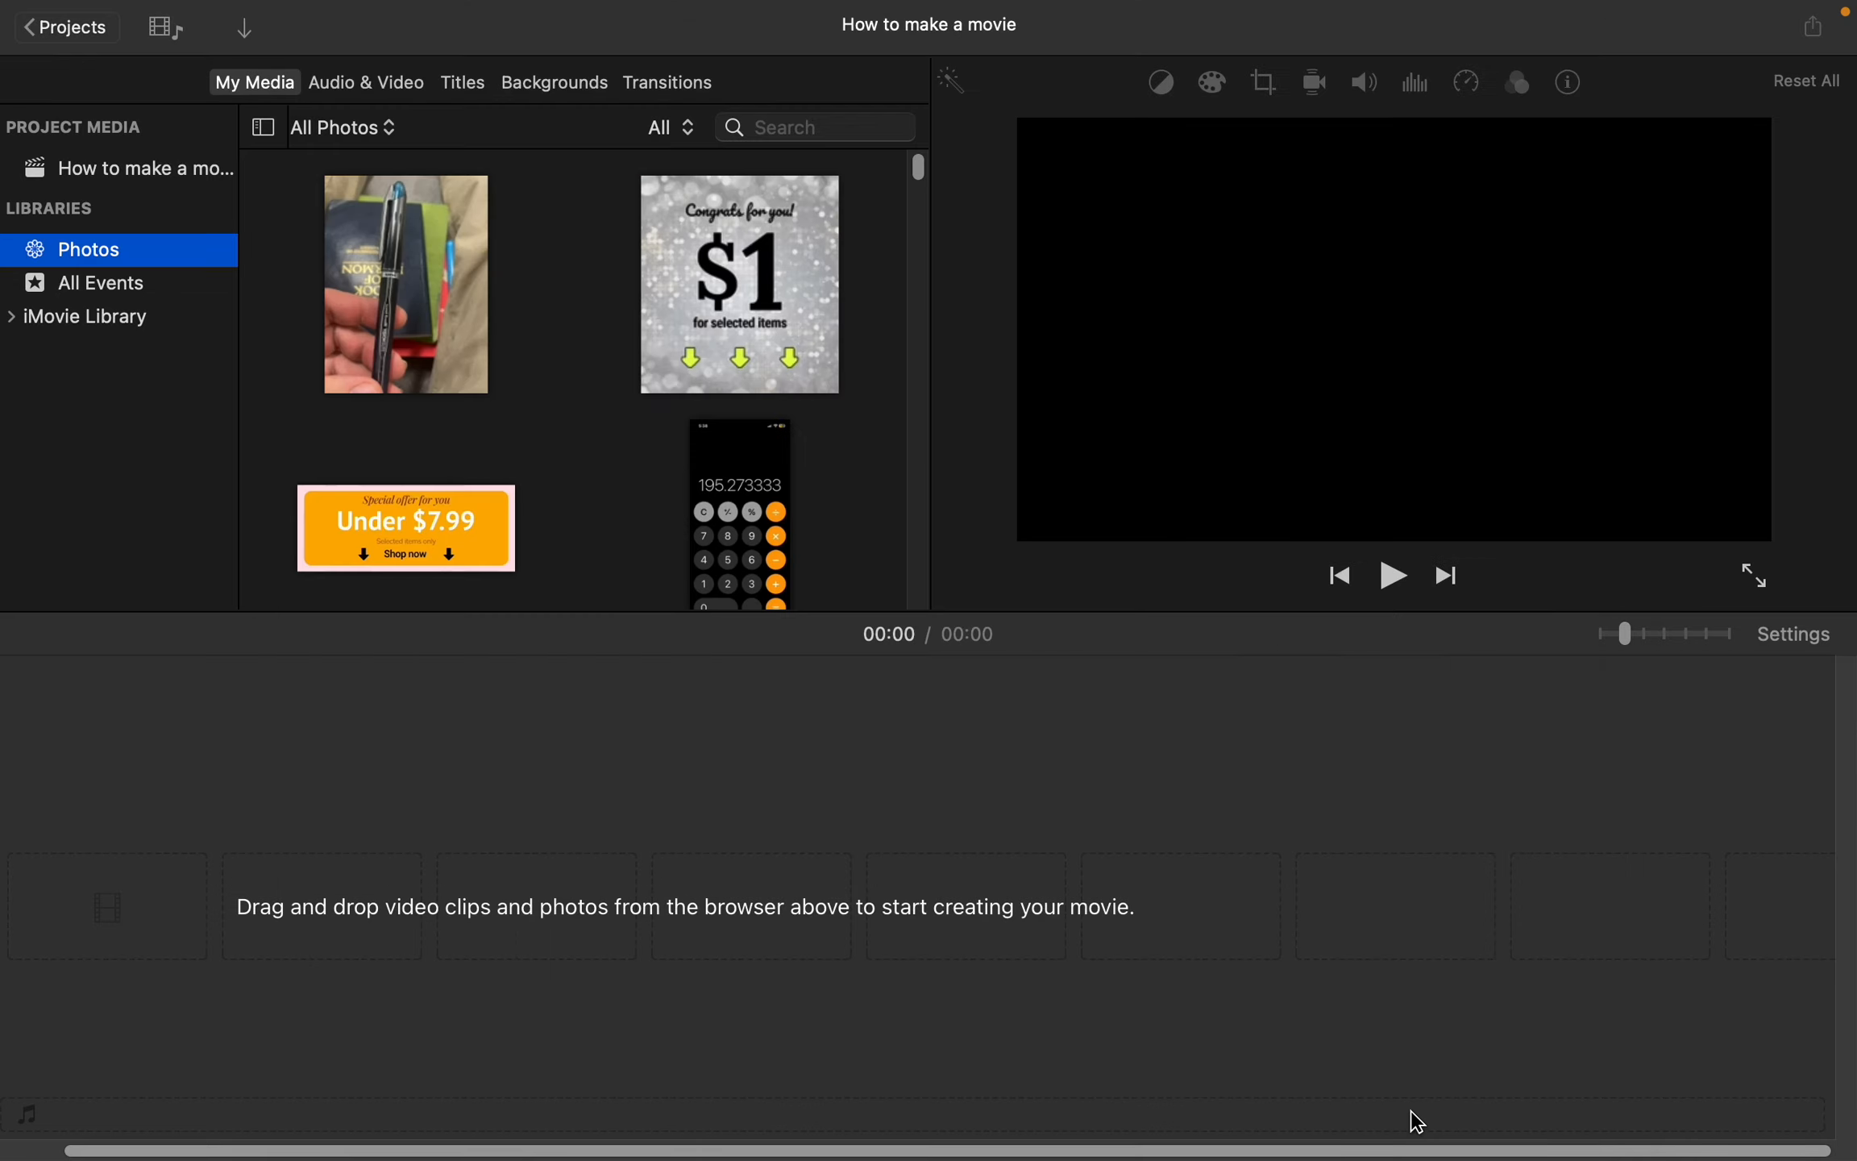
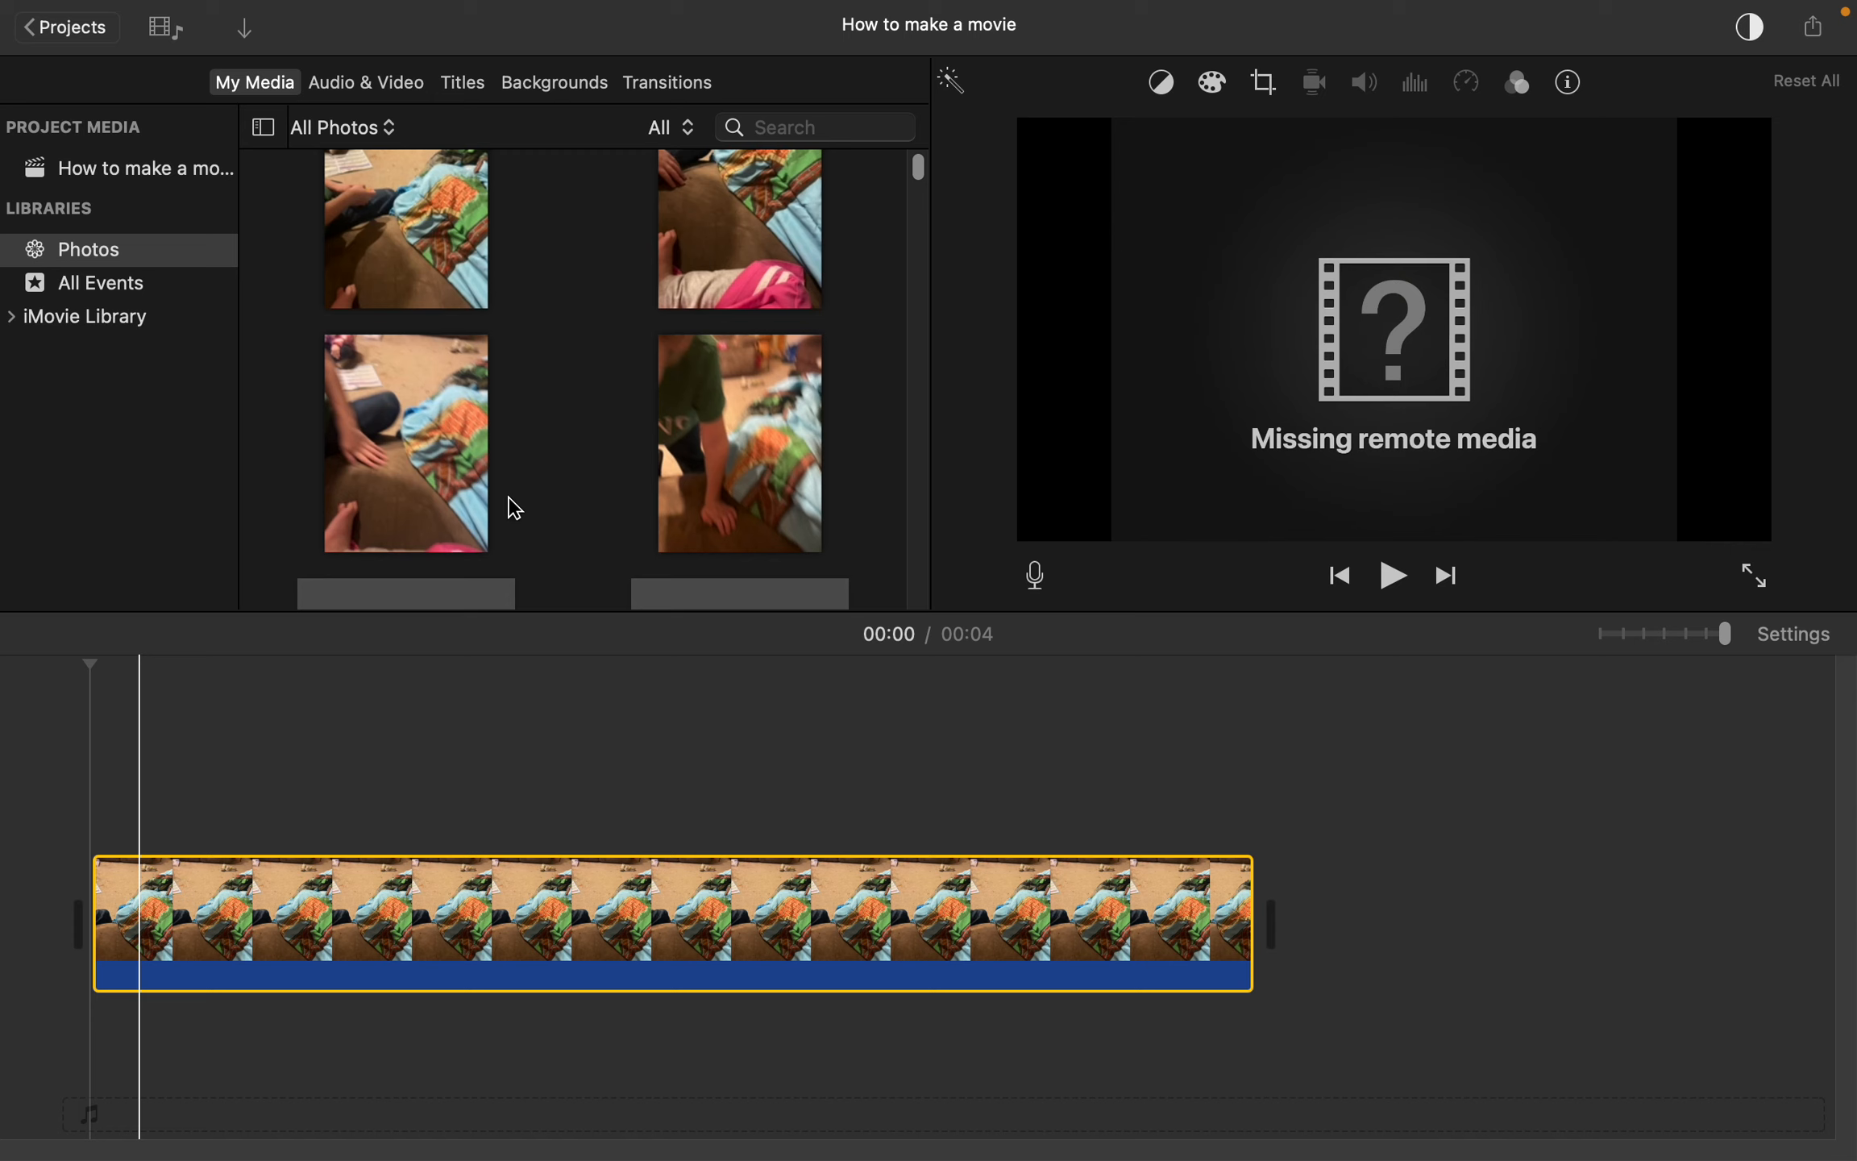
Step: Add the English "Employee Spotlight" picture from the photo collection to the timeline, directly after the existing photo clip
scroll(516, 508, down, 8)
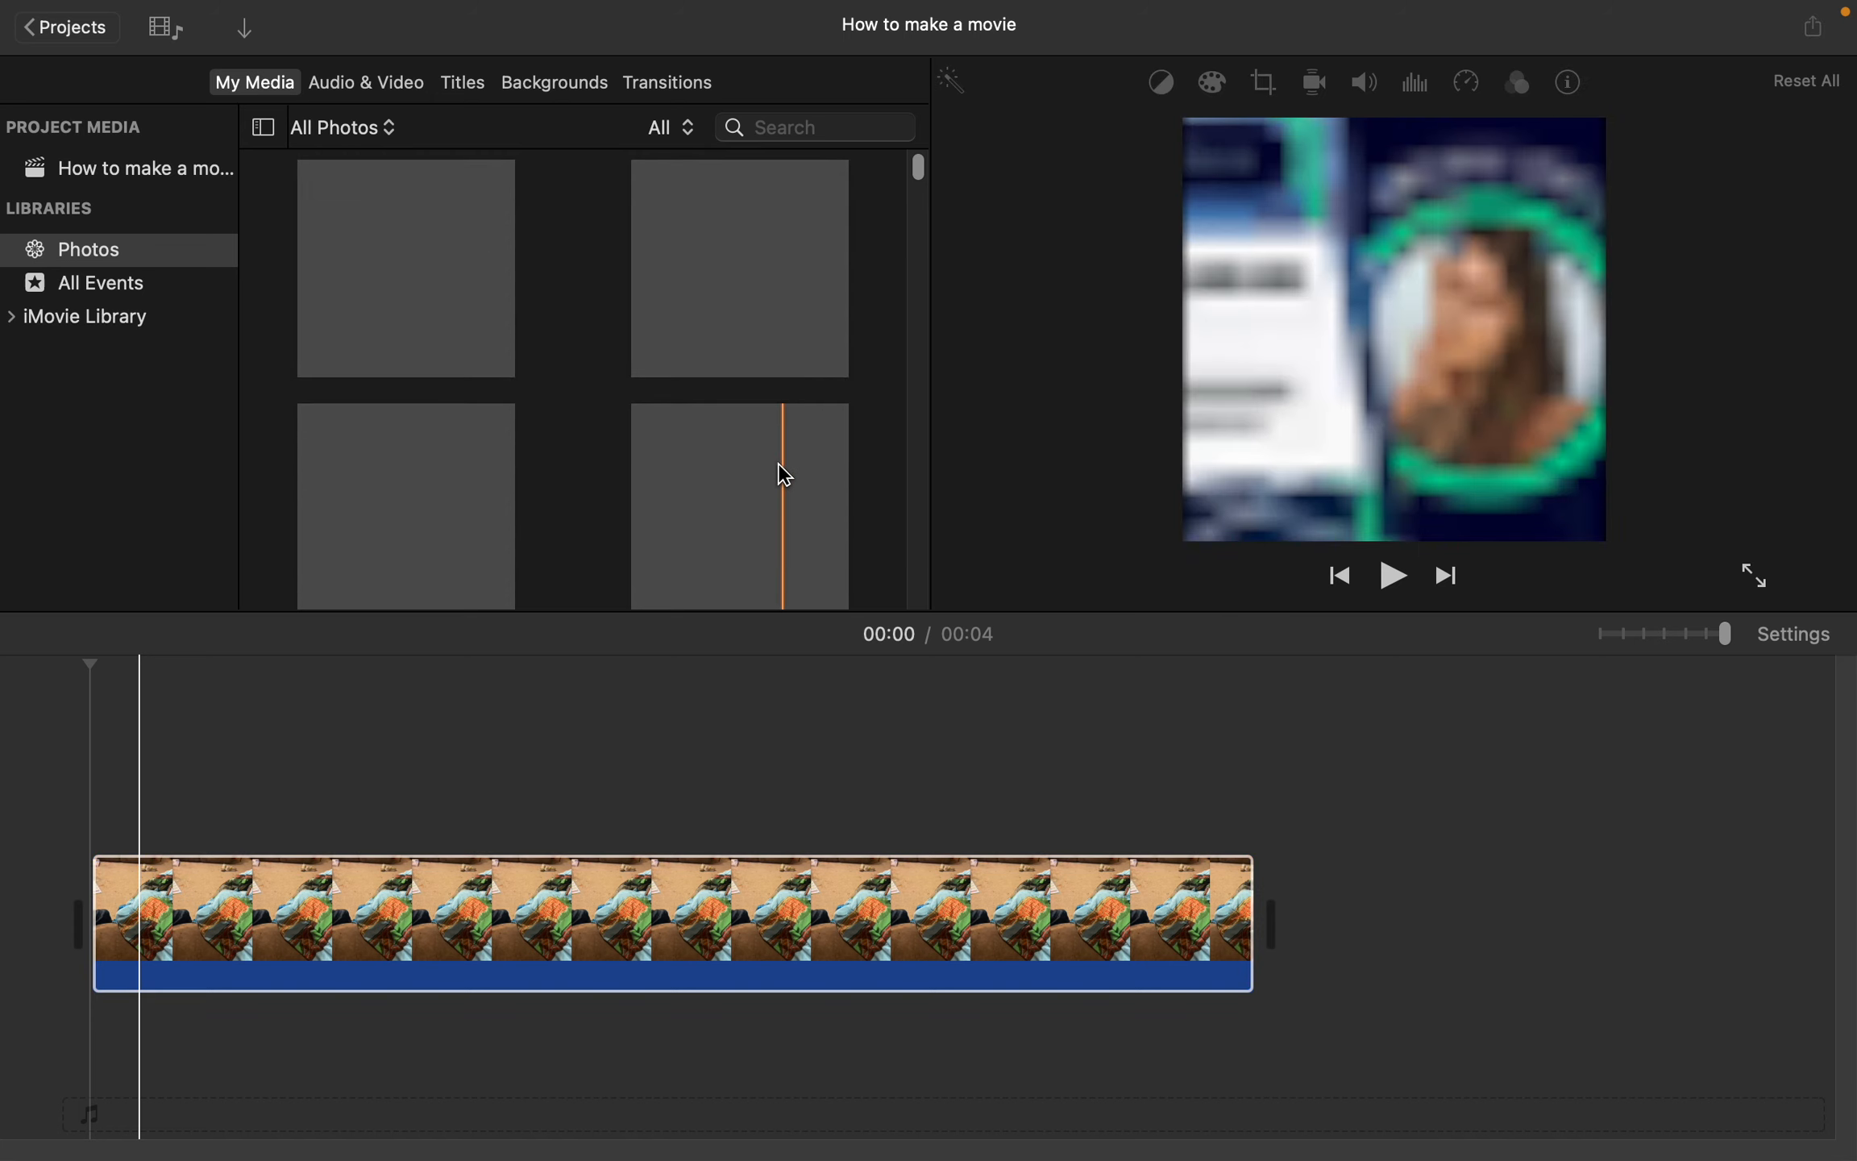
click(749, 481)
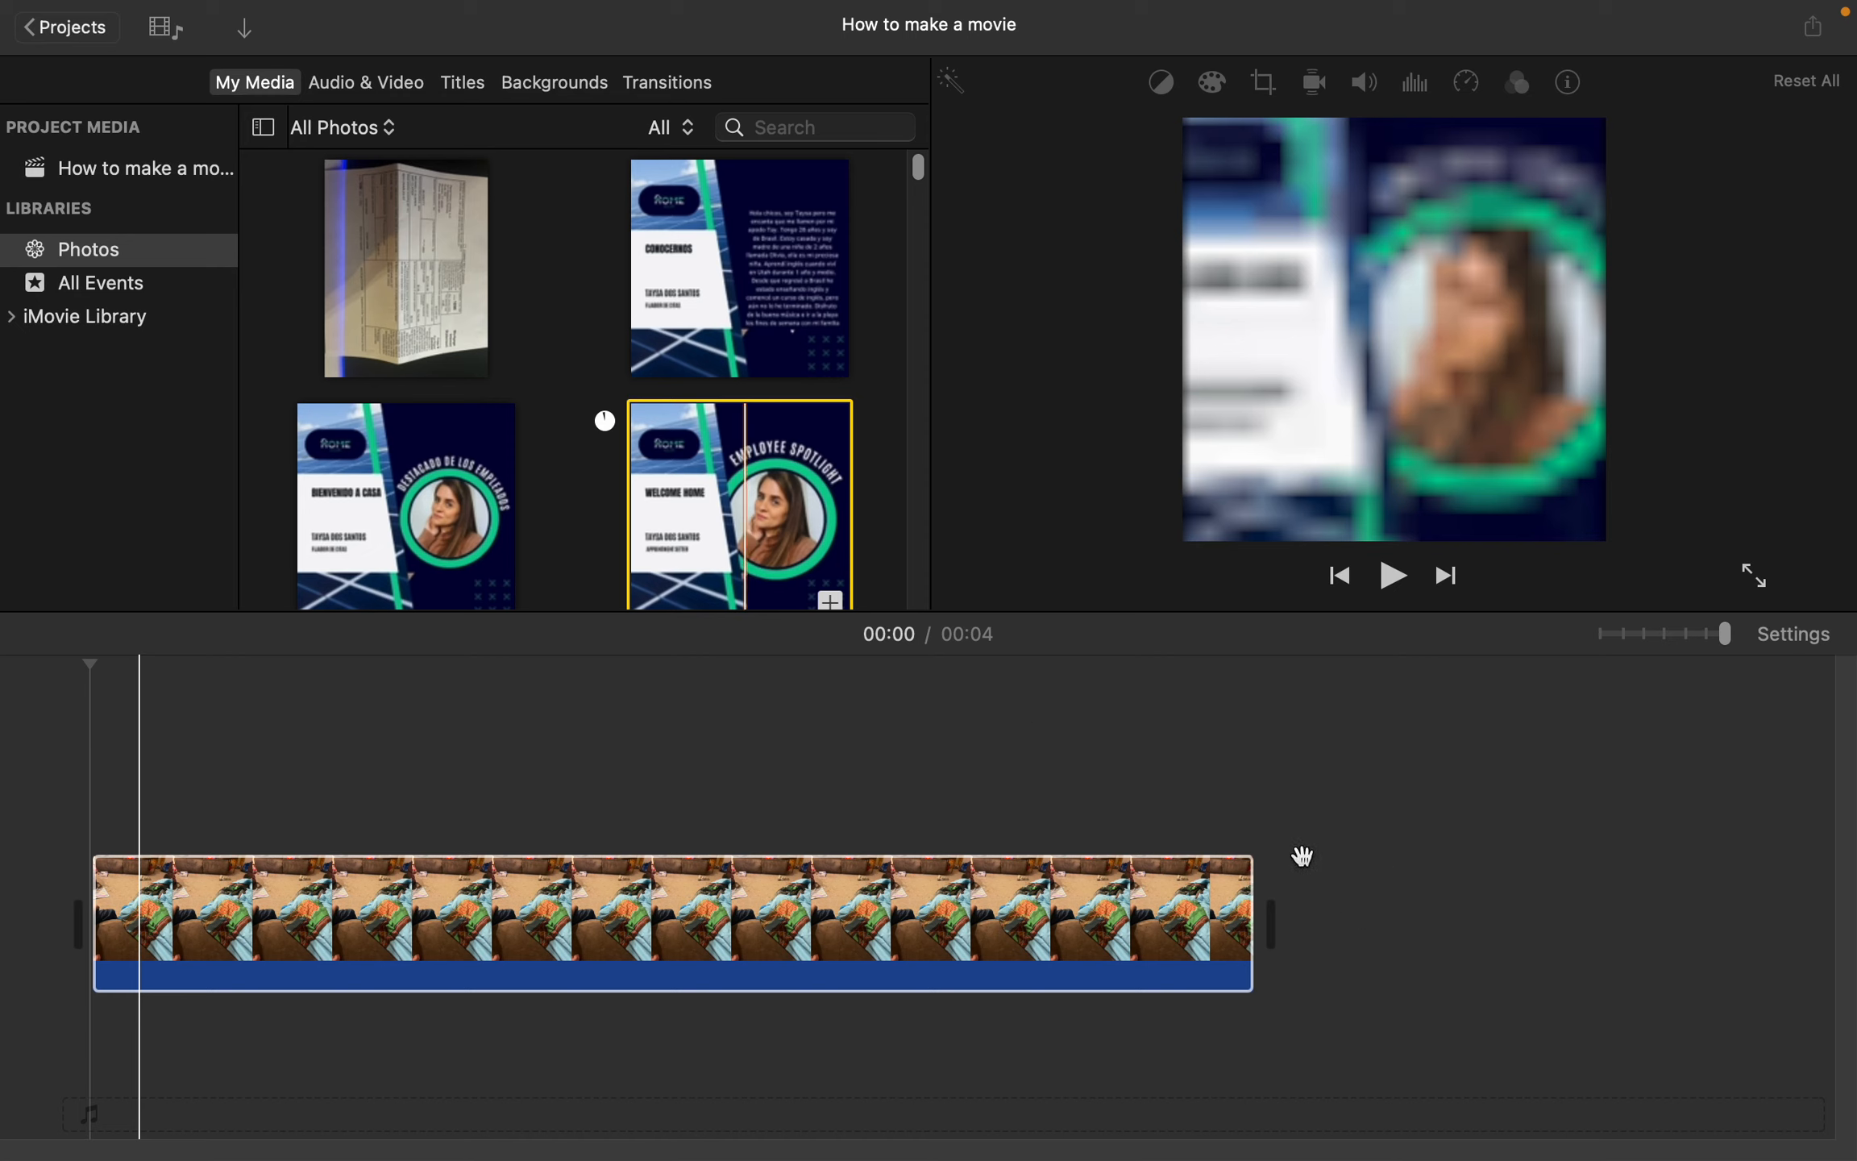
click(1071, 735)
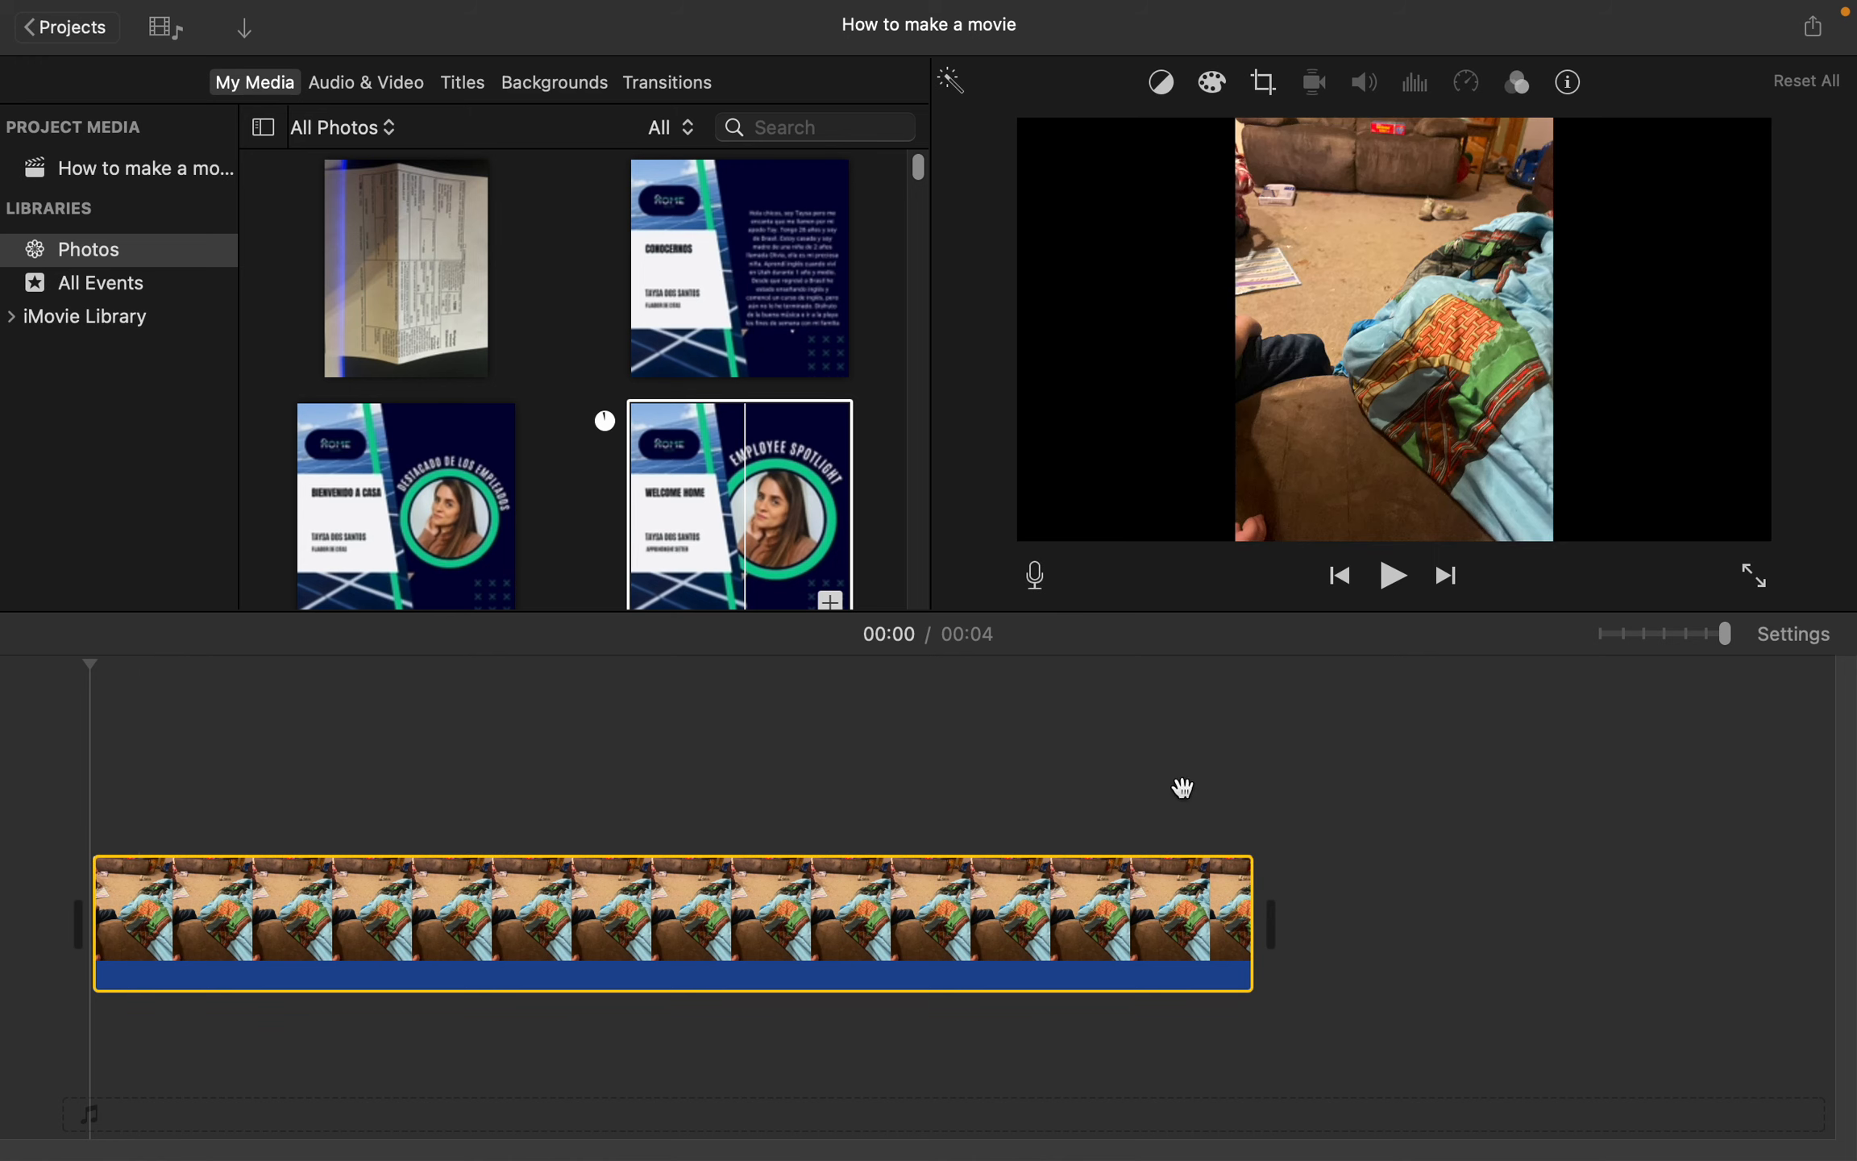
click(1182, 788)
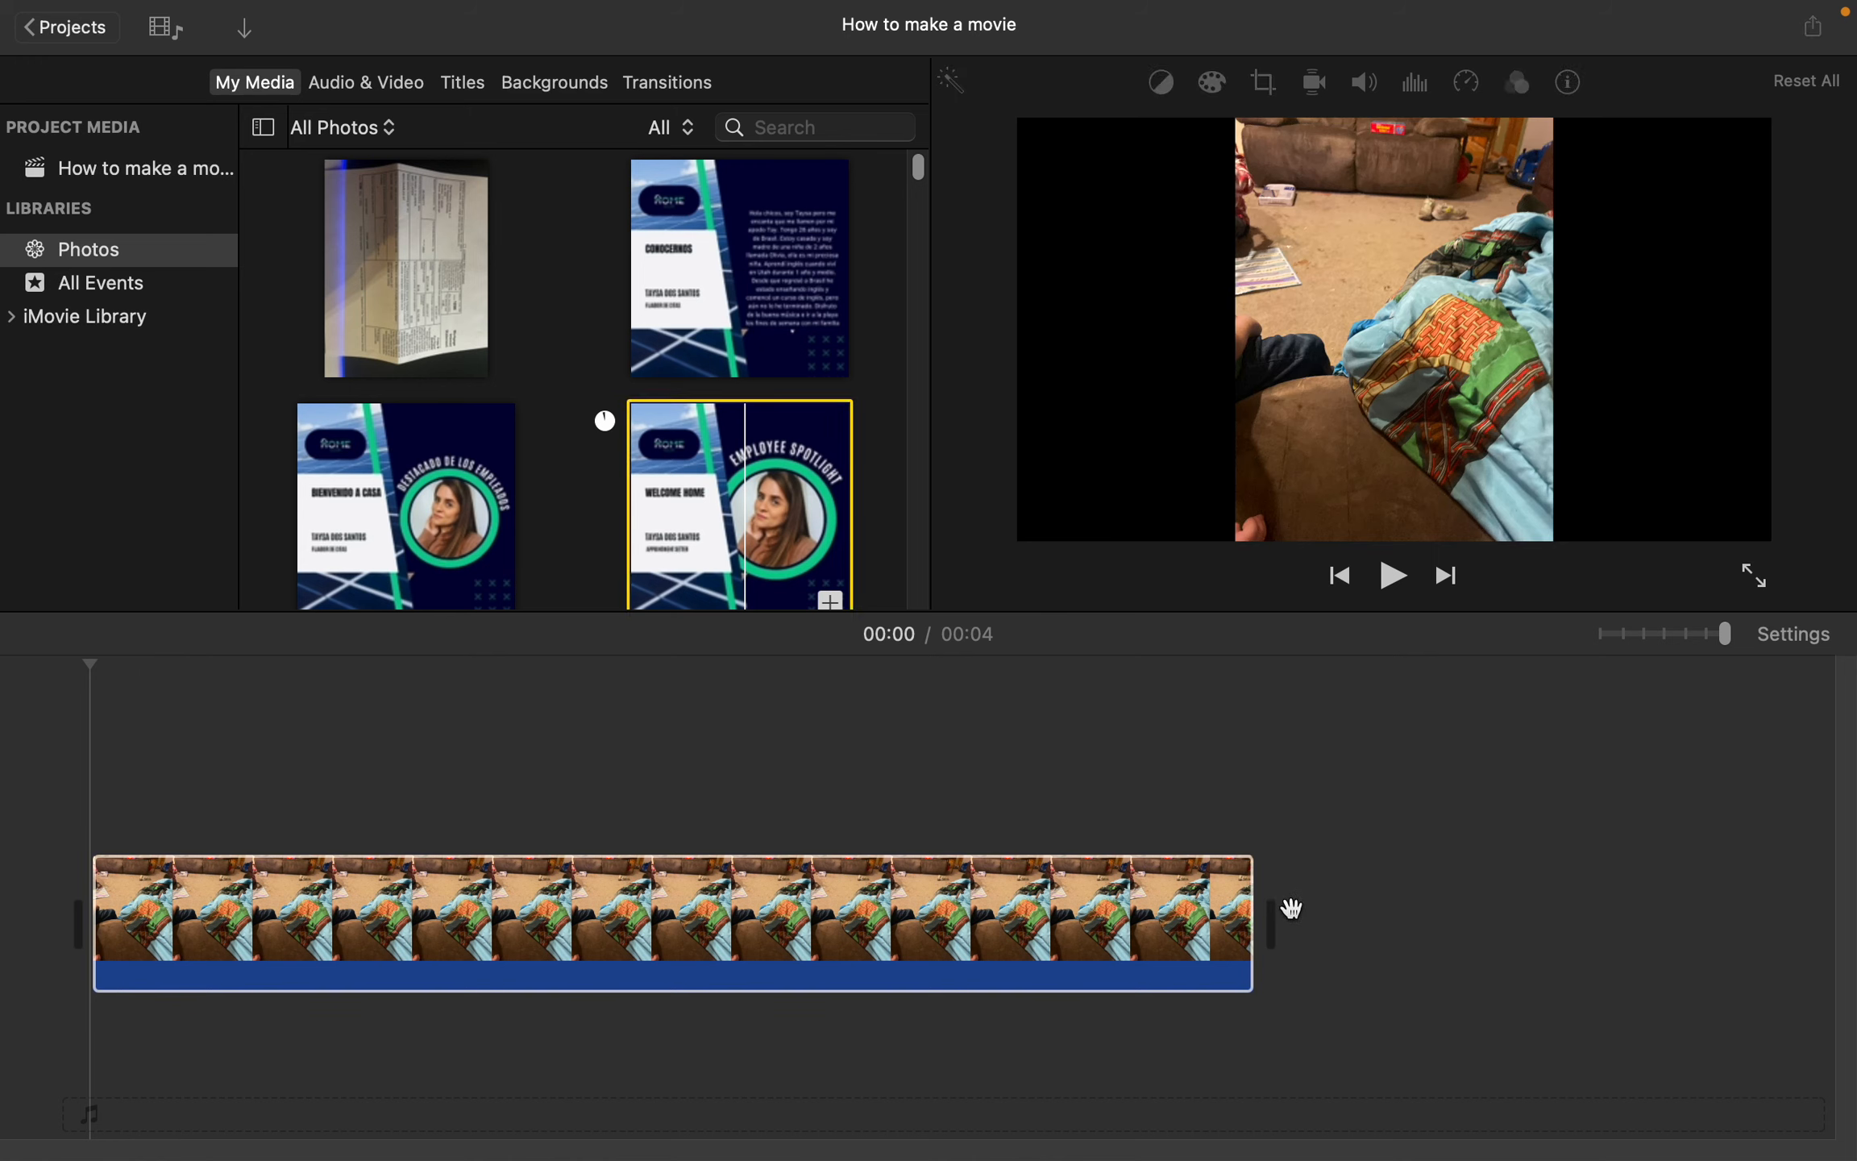
scroll(731, 512, down, 3)
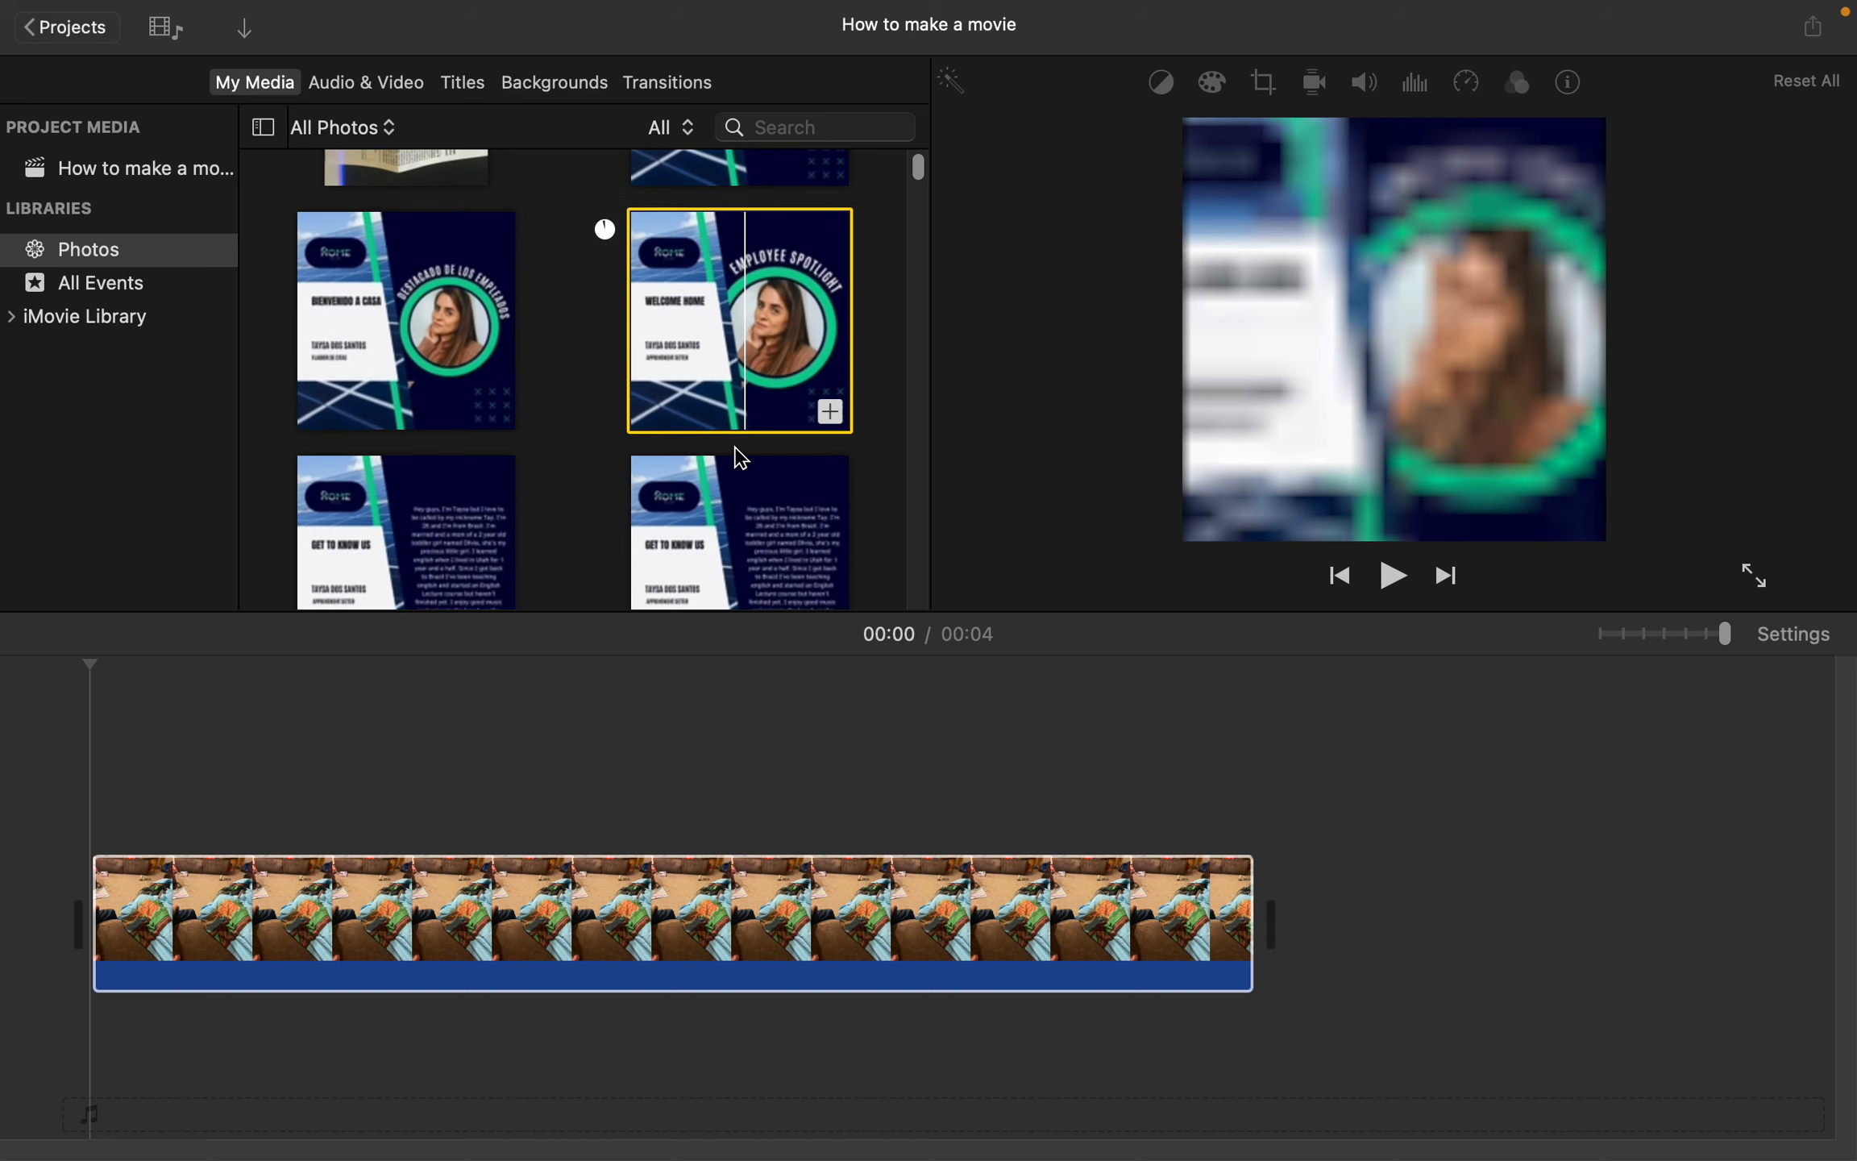
drag(1087, 654, 1323, 945)
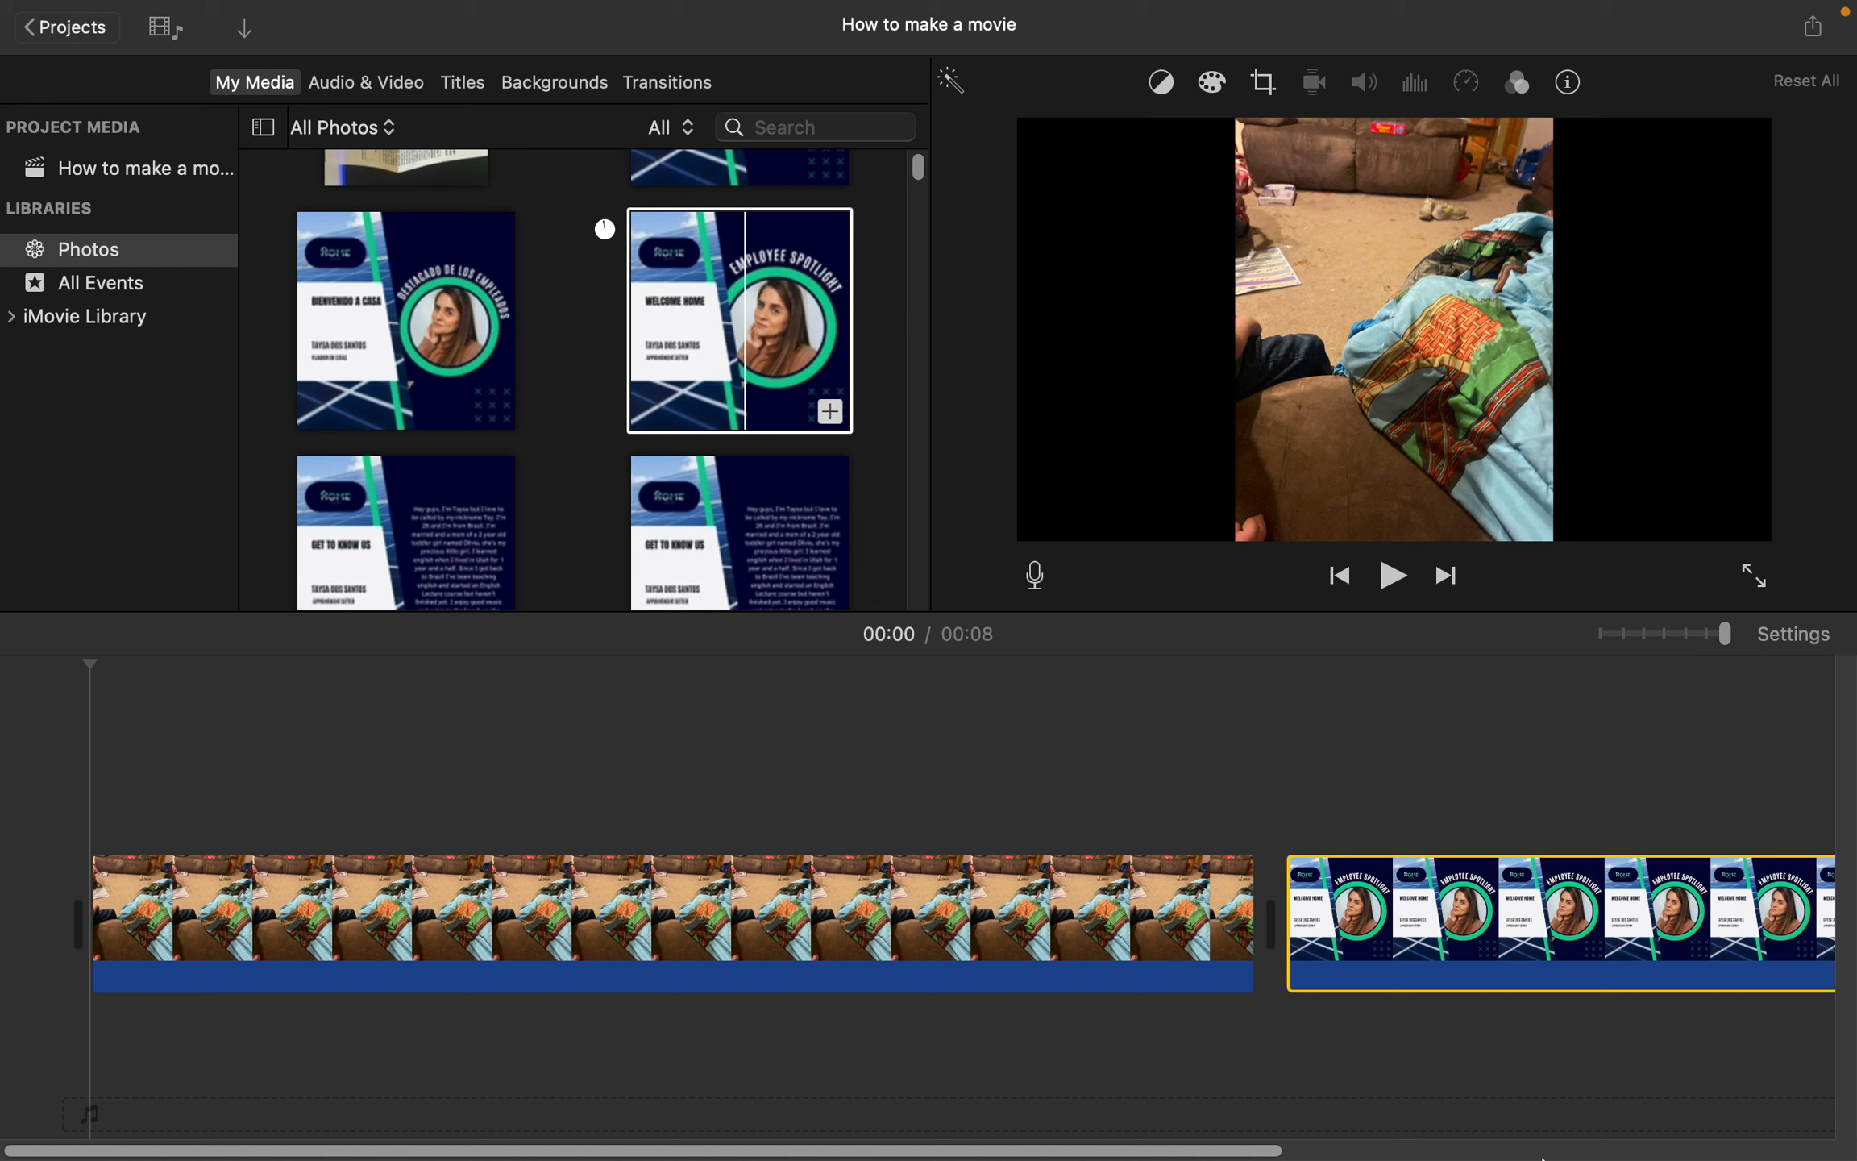
Step: Trim the end of the first photo clip to about 2.3 s and shorten the end of the "Employee Spotlight" clip
click(1191, 927)
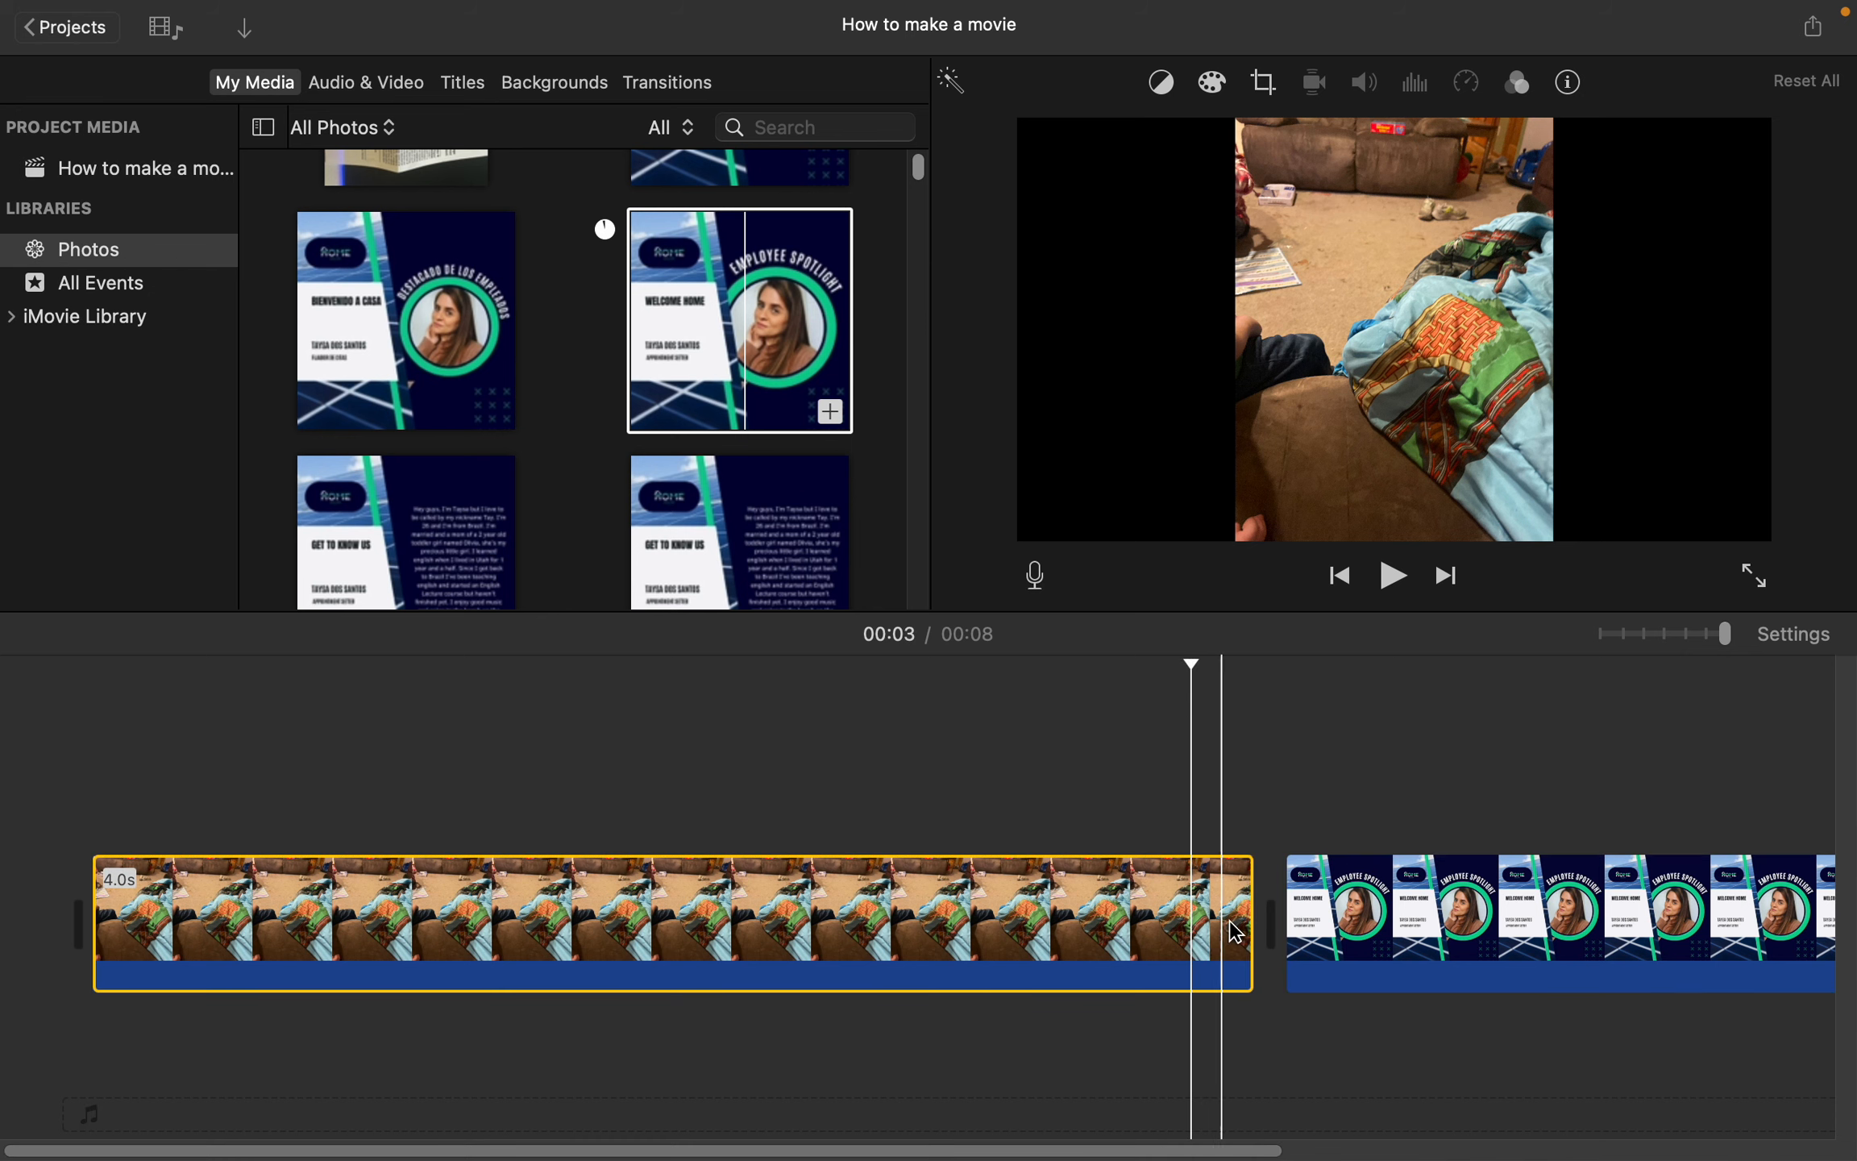
drag(1247, 926, 747, 919)
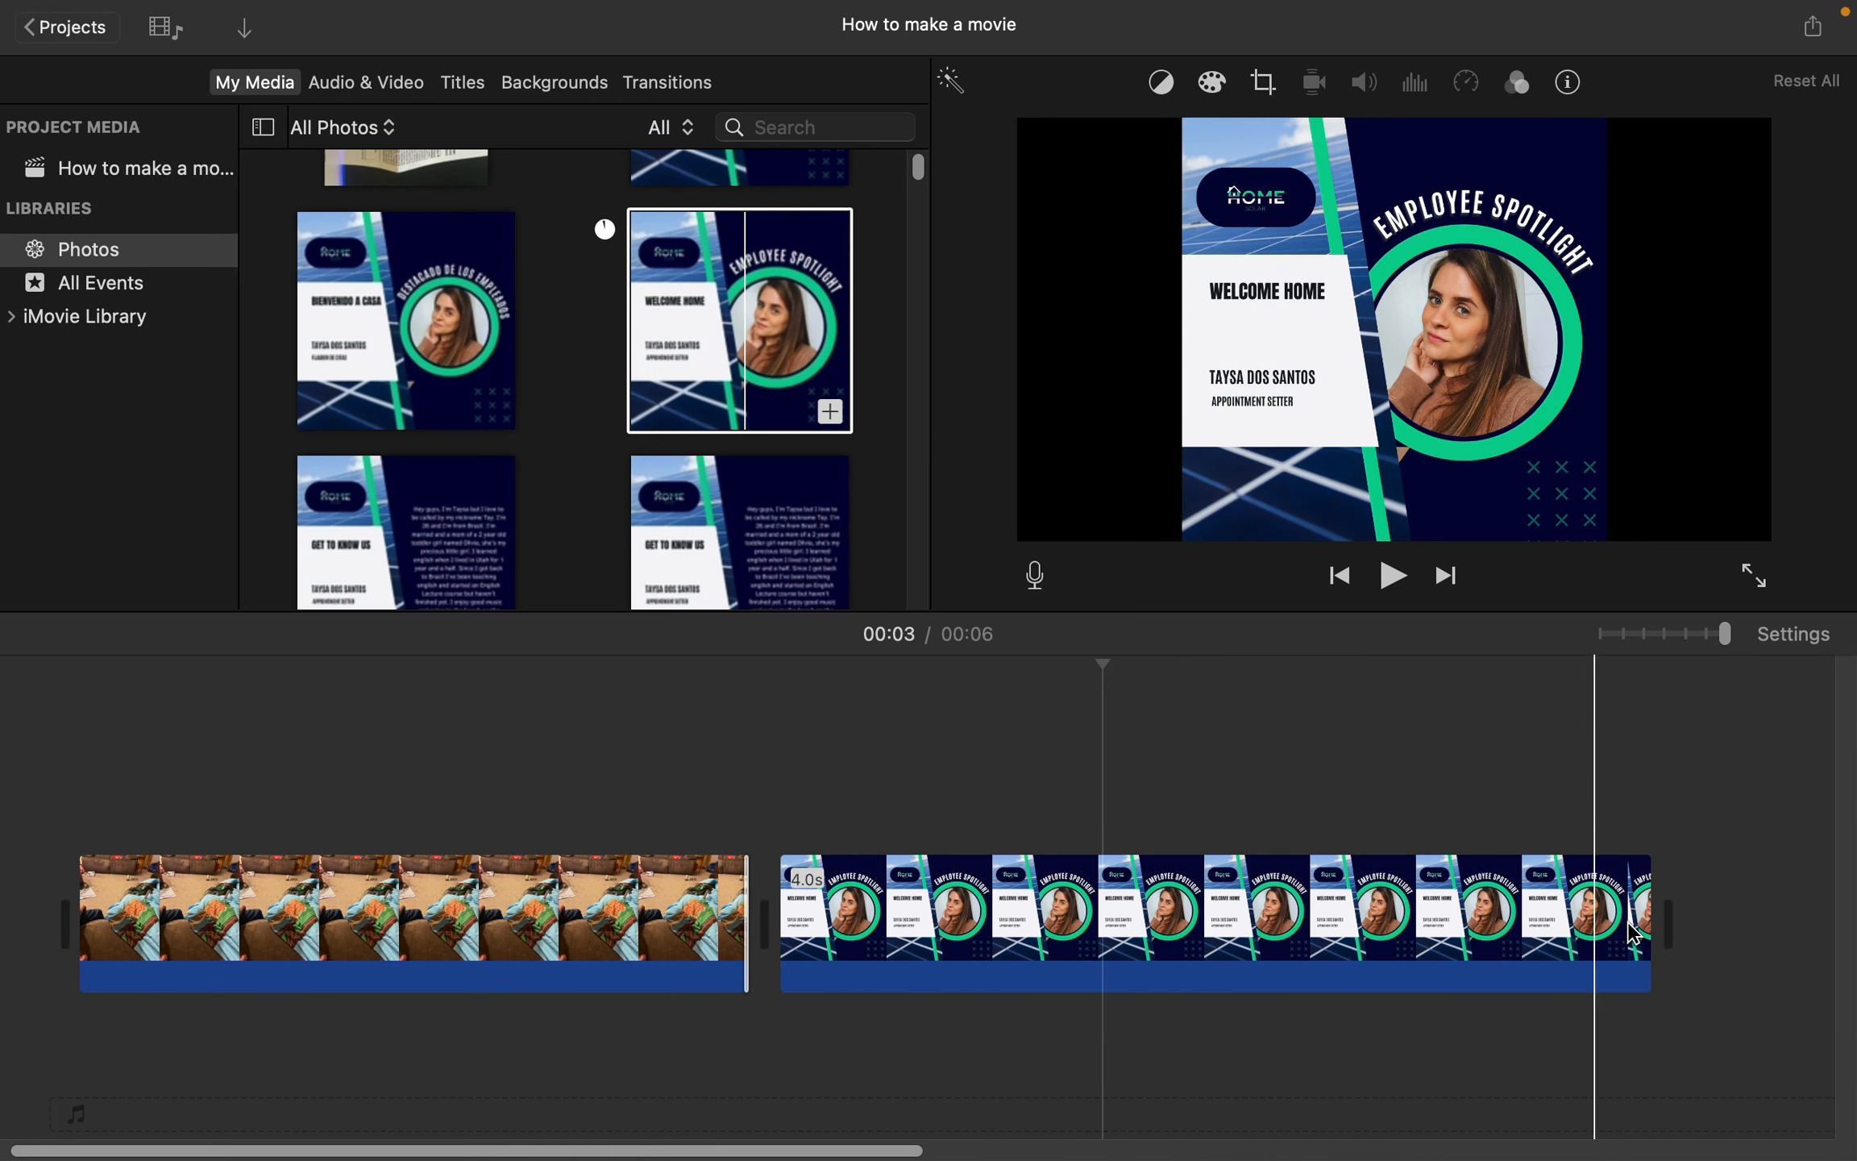
drag(1644, 917, 1309, 903)
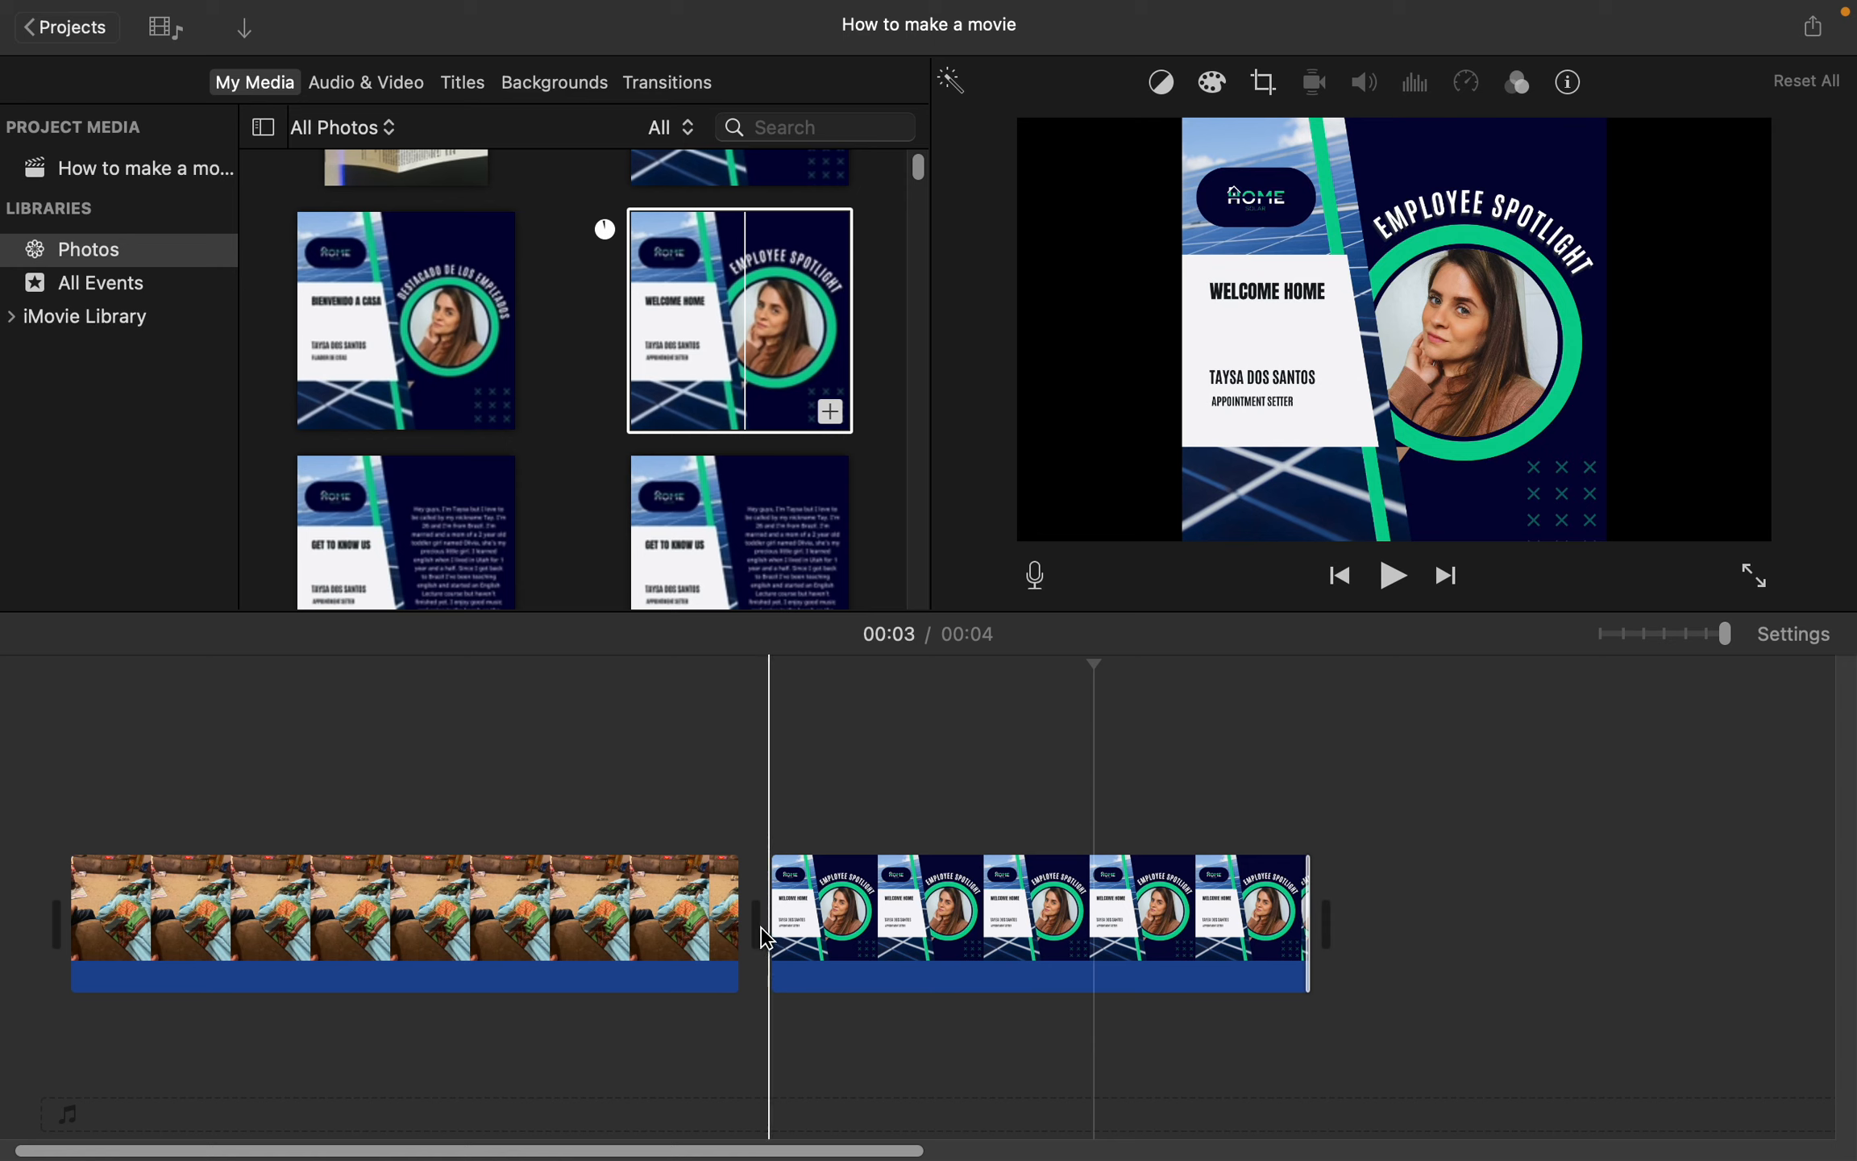
Step: Play the movie across the cut between the two trimmed photo clips to check how it changes
click(720, 934)
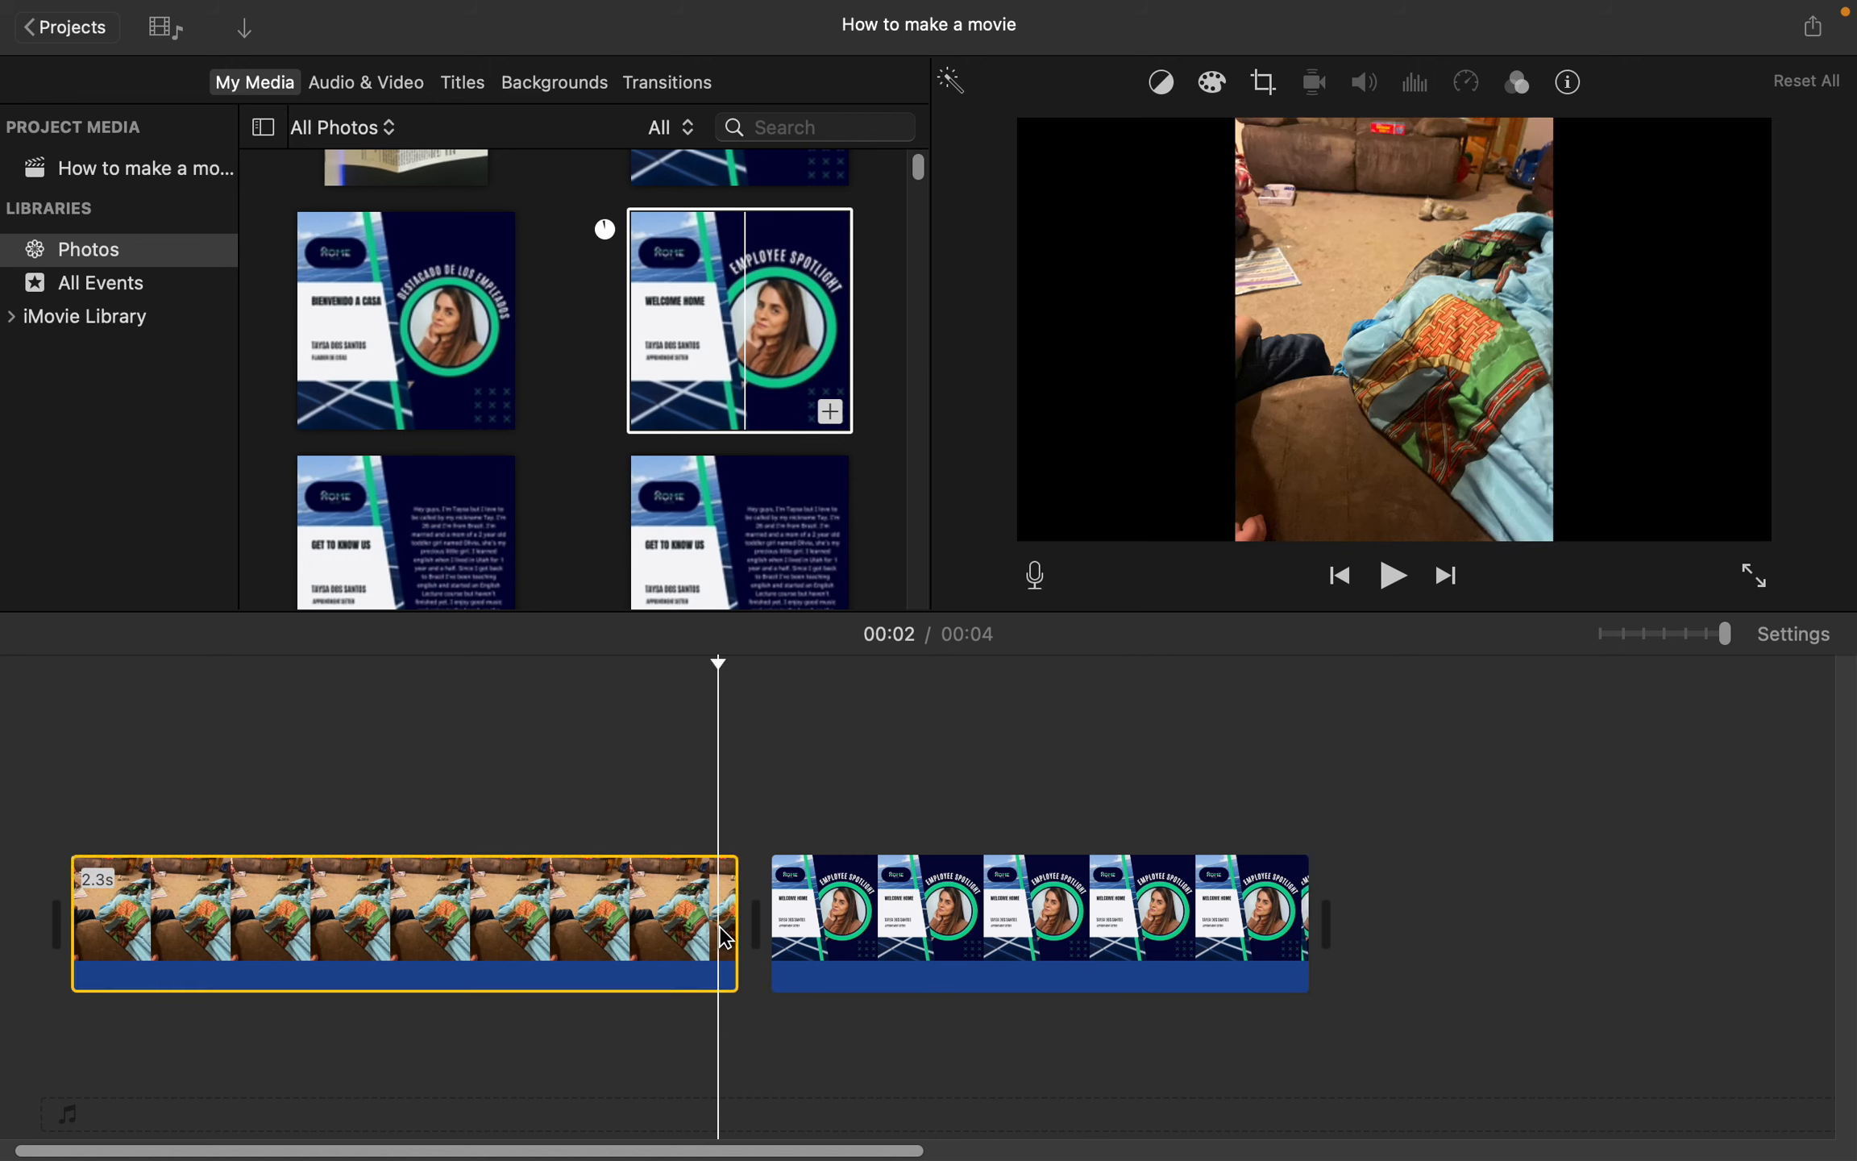
key(space)
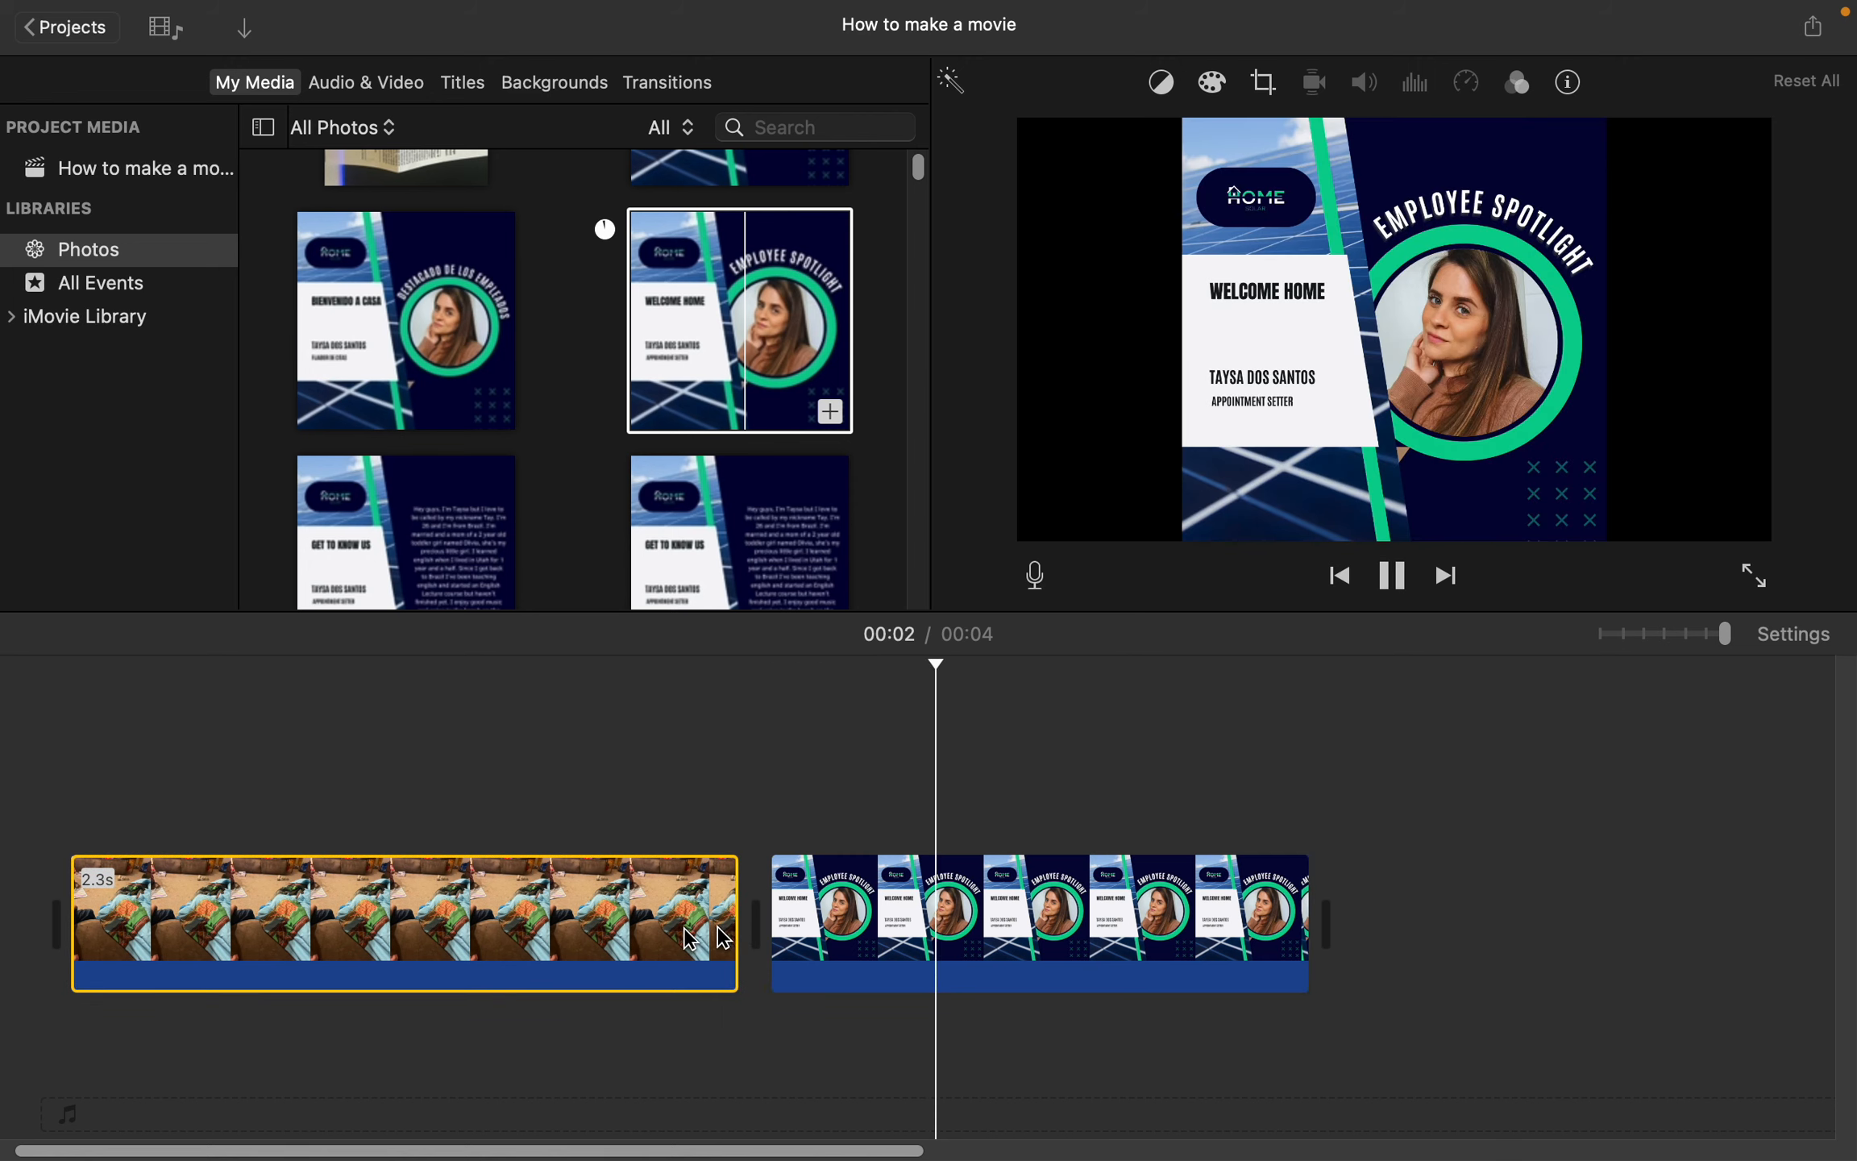
click(660, 806)
click(660, 806)
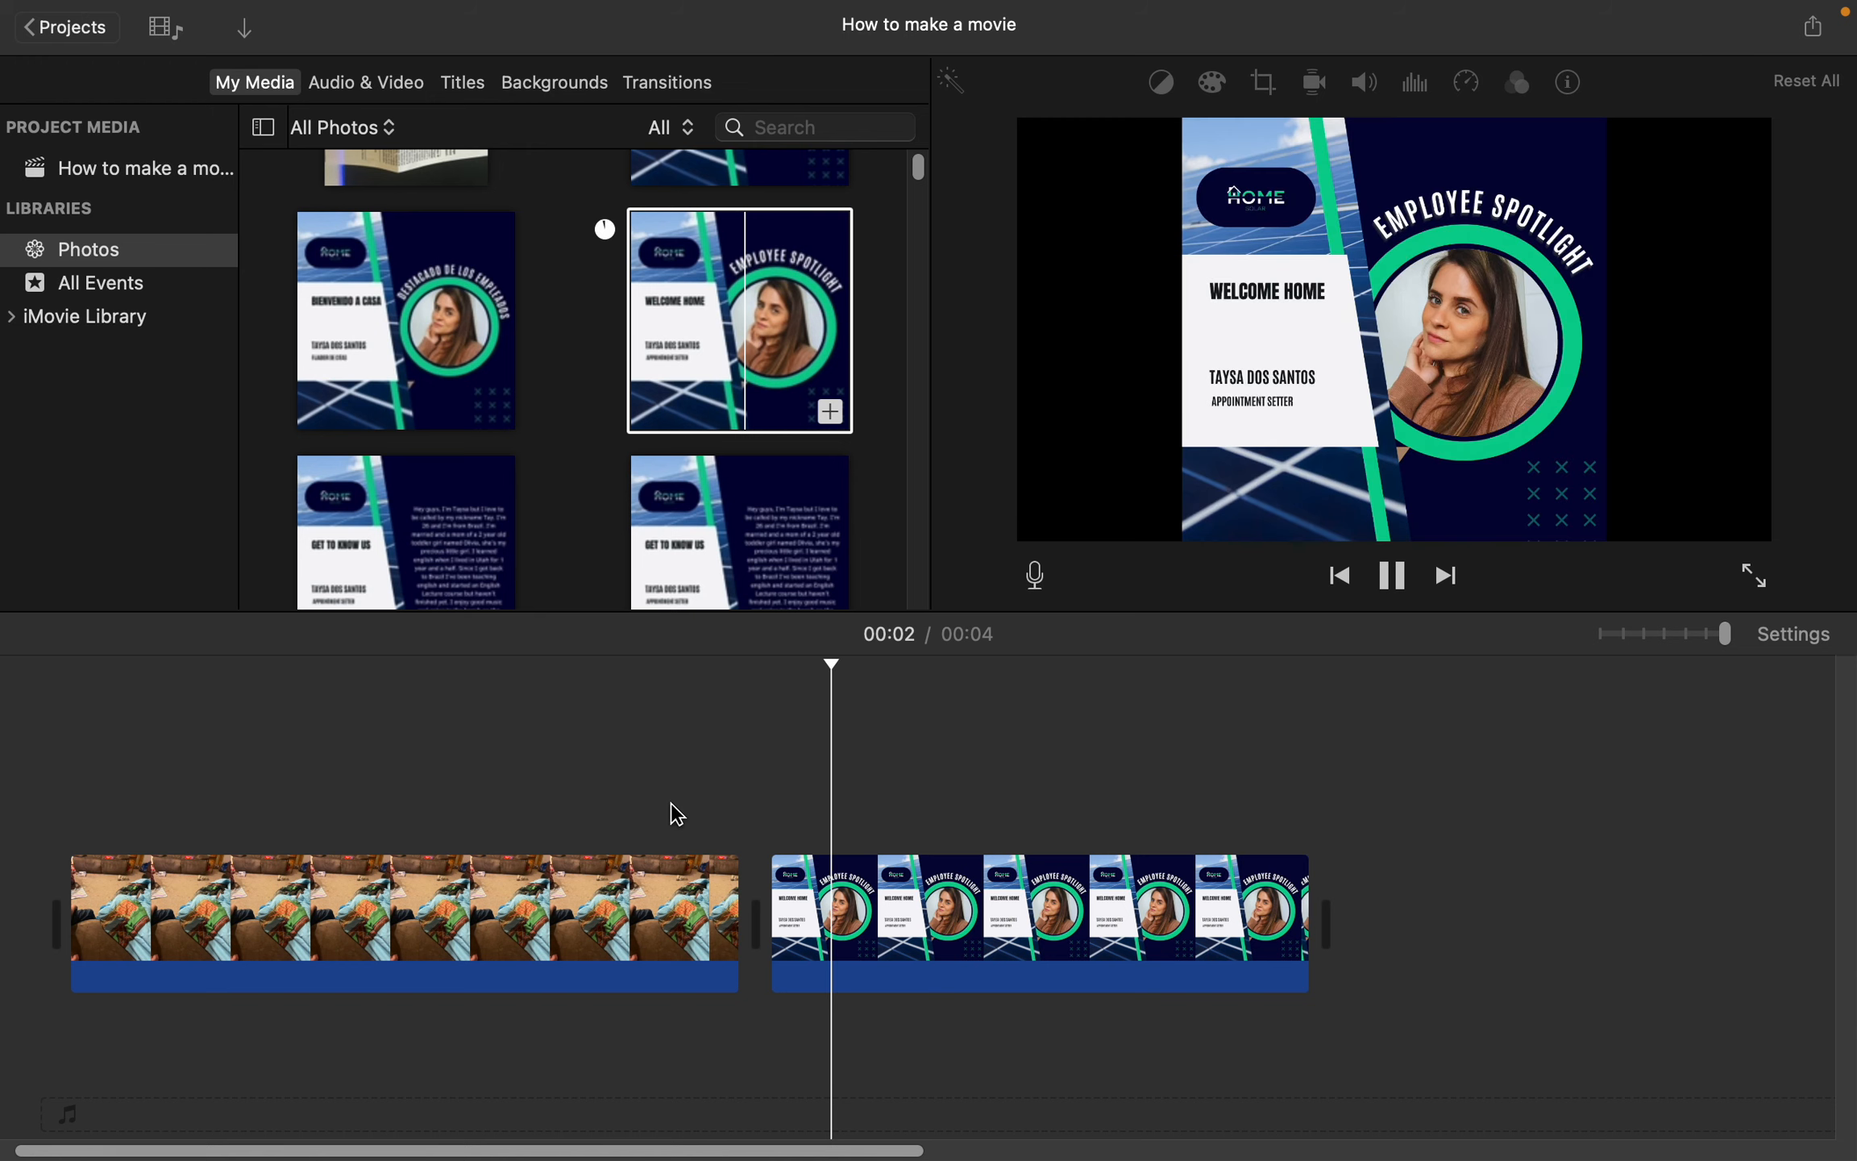
key(space)
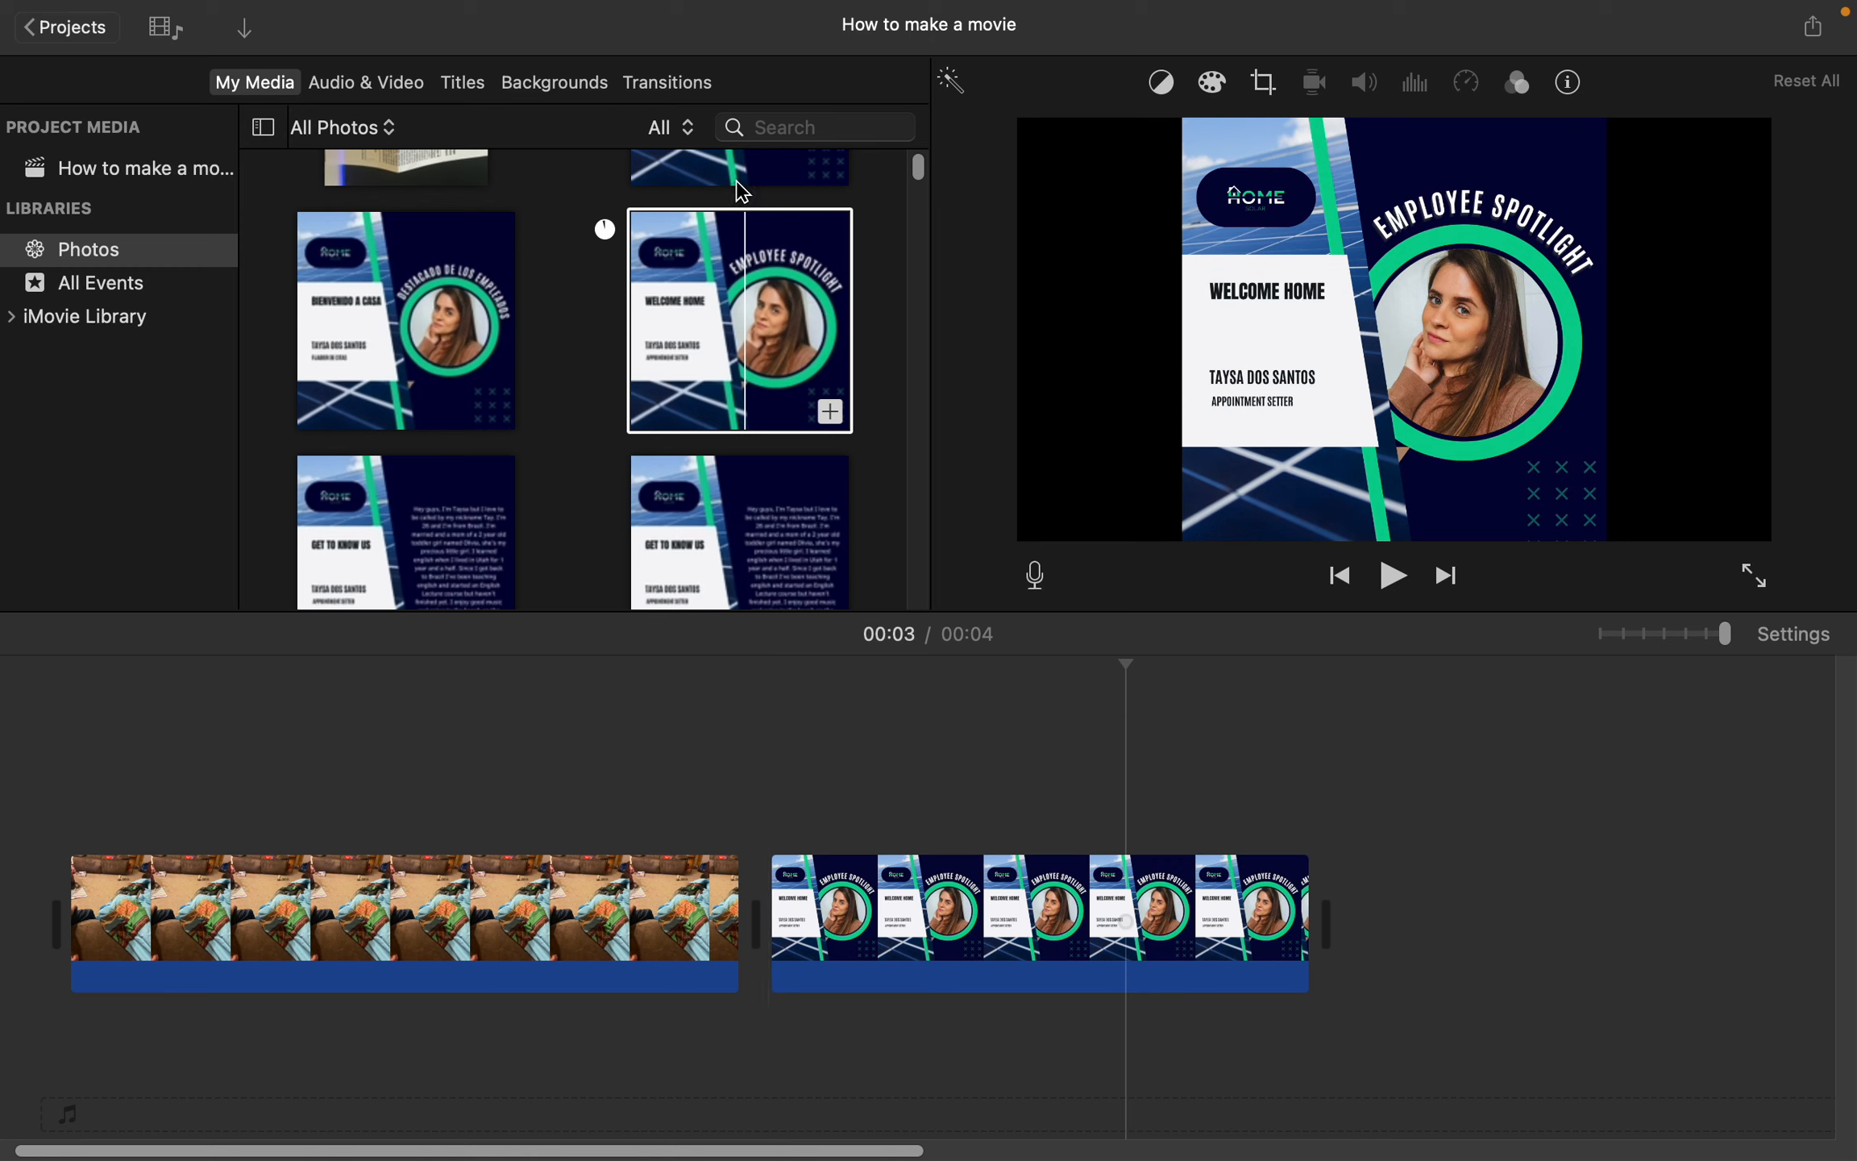
Step: Insert a Mosaic transition between the first photo clip and the "Employee Spotlight" clip
click(668, 84)
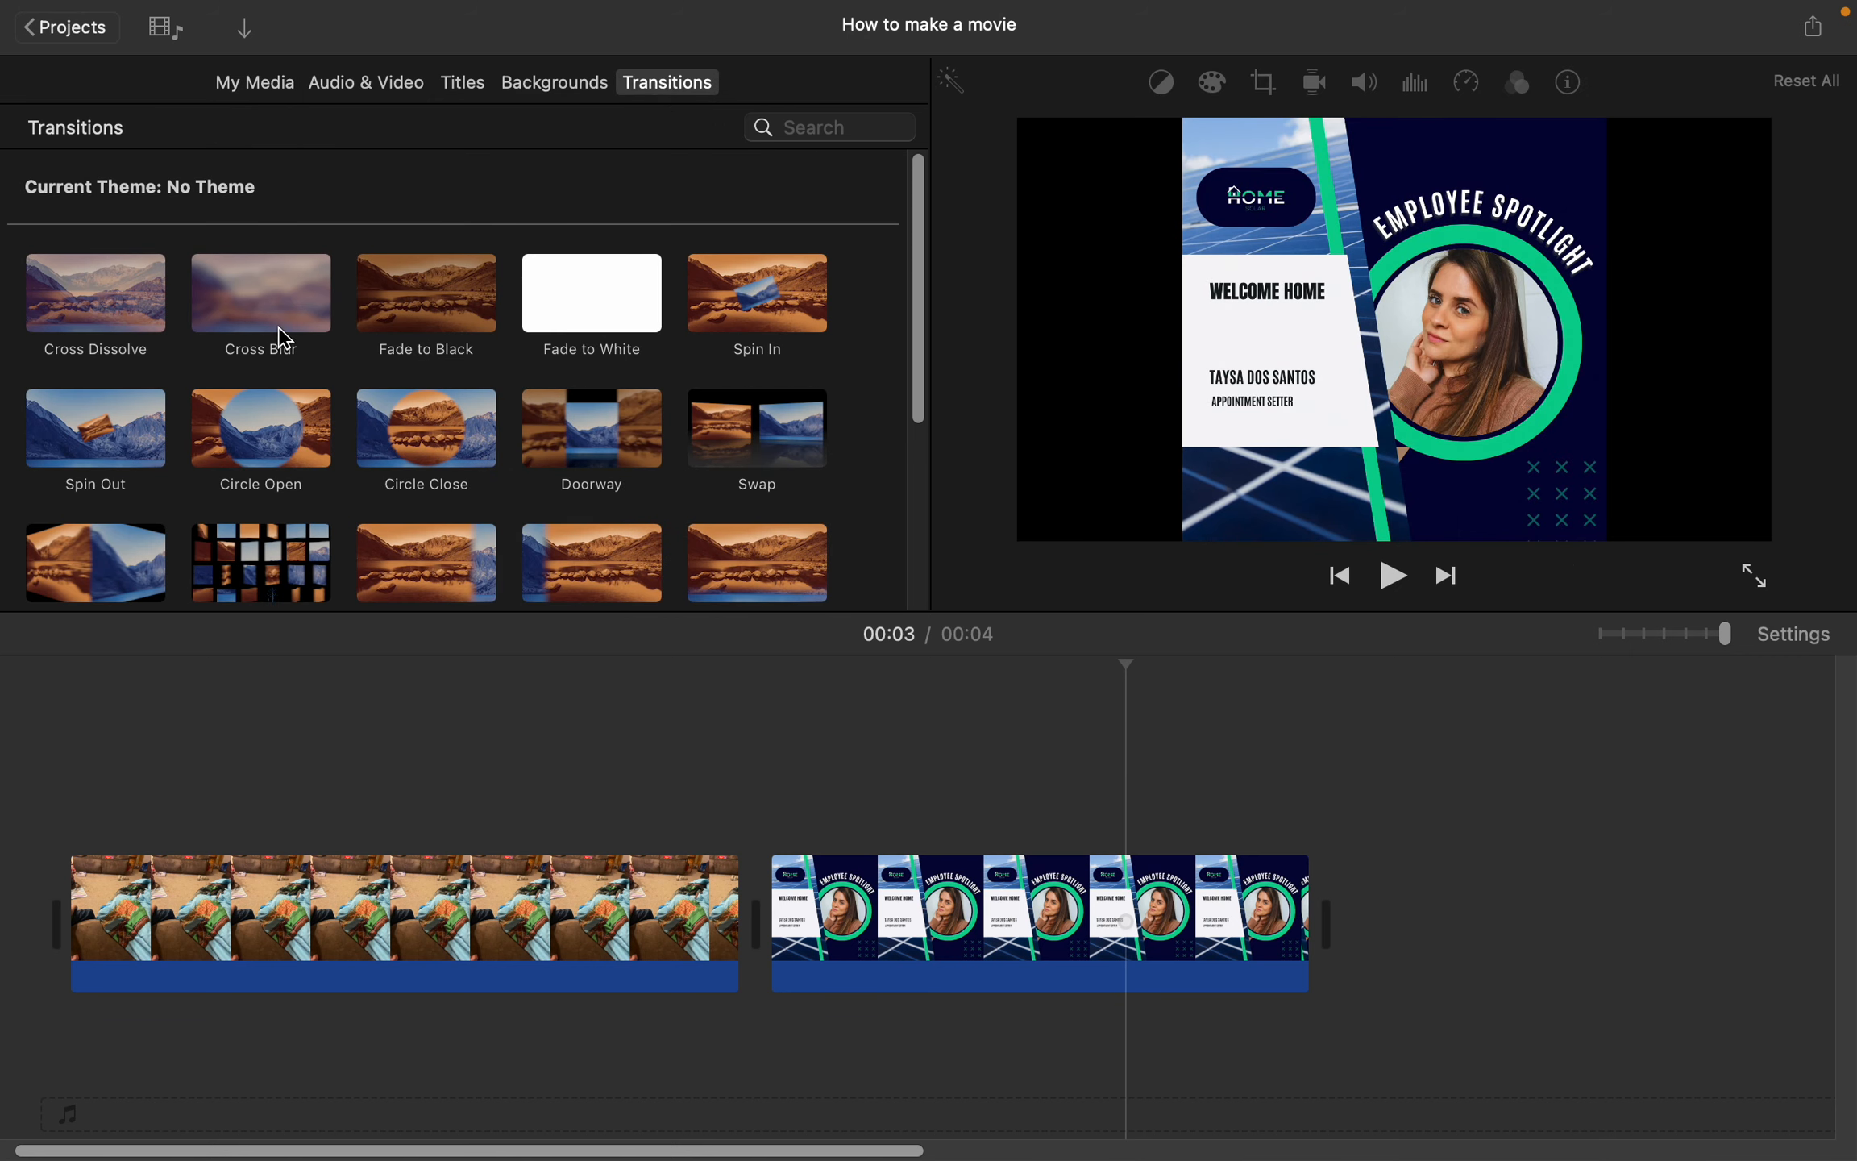
scroll(436, 470, down, 3)
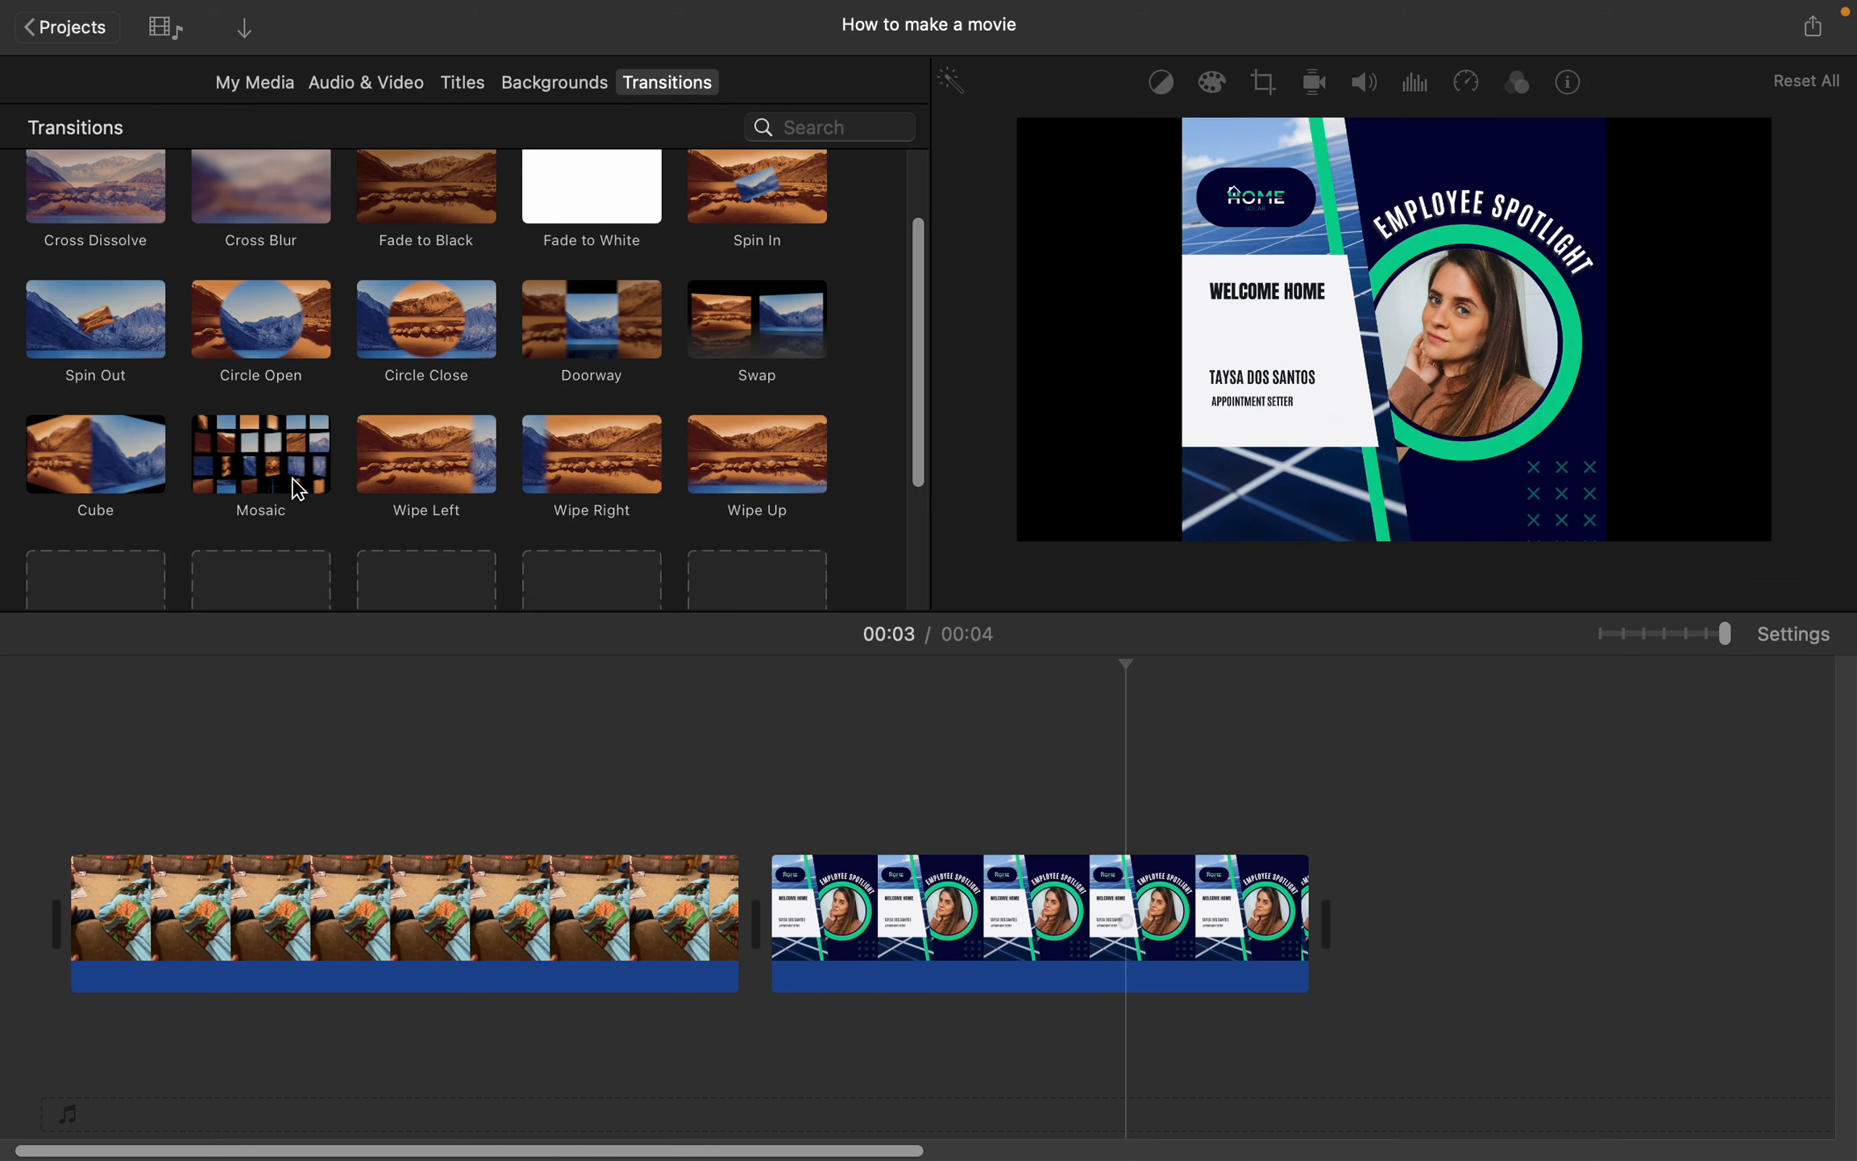
drag(296, 484, 739, 812)
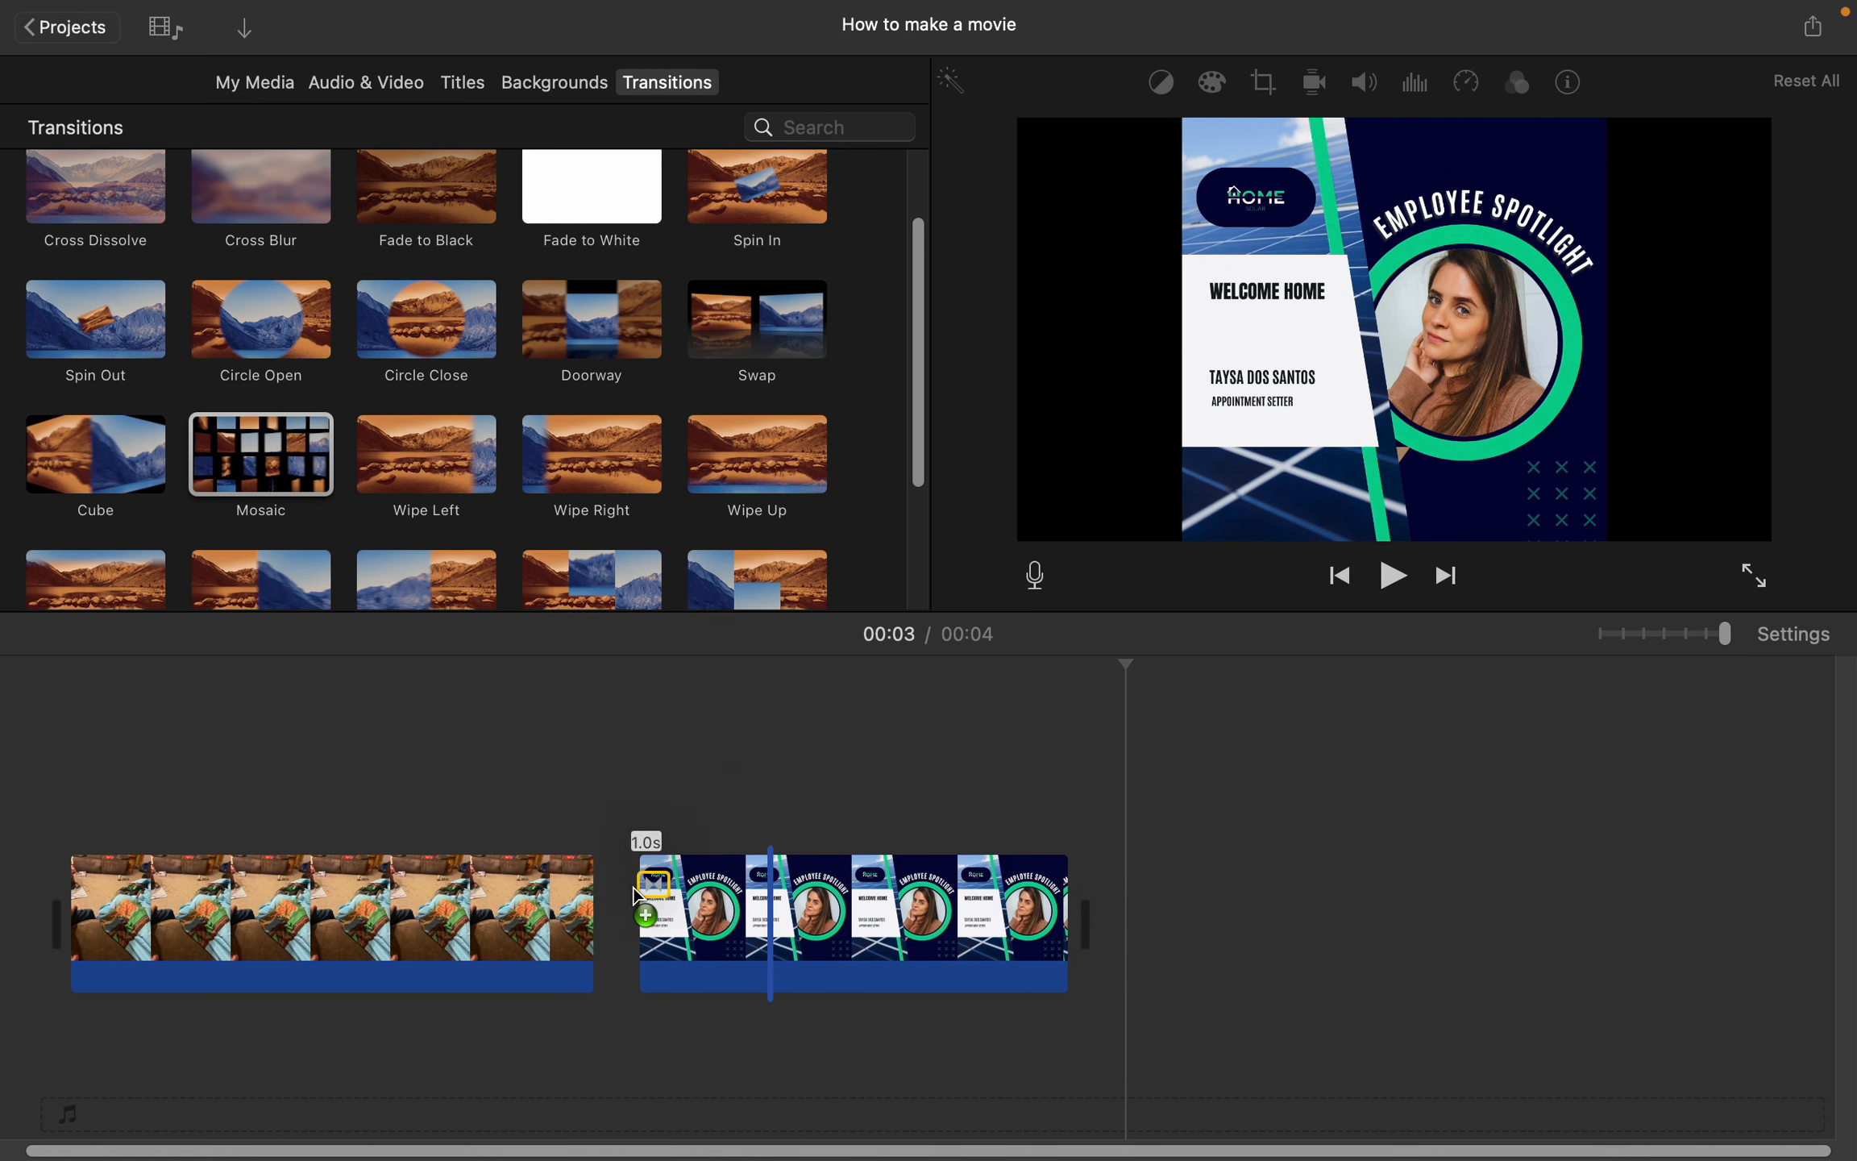
drag(639, 894, 629, 906)
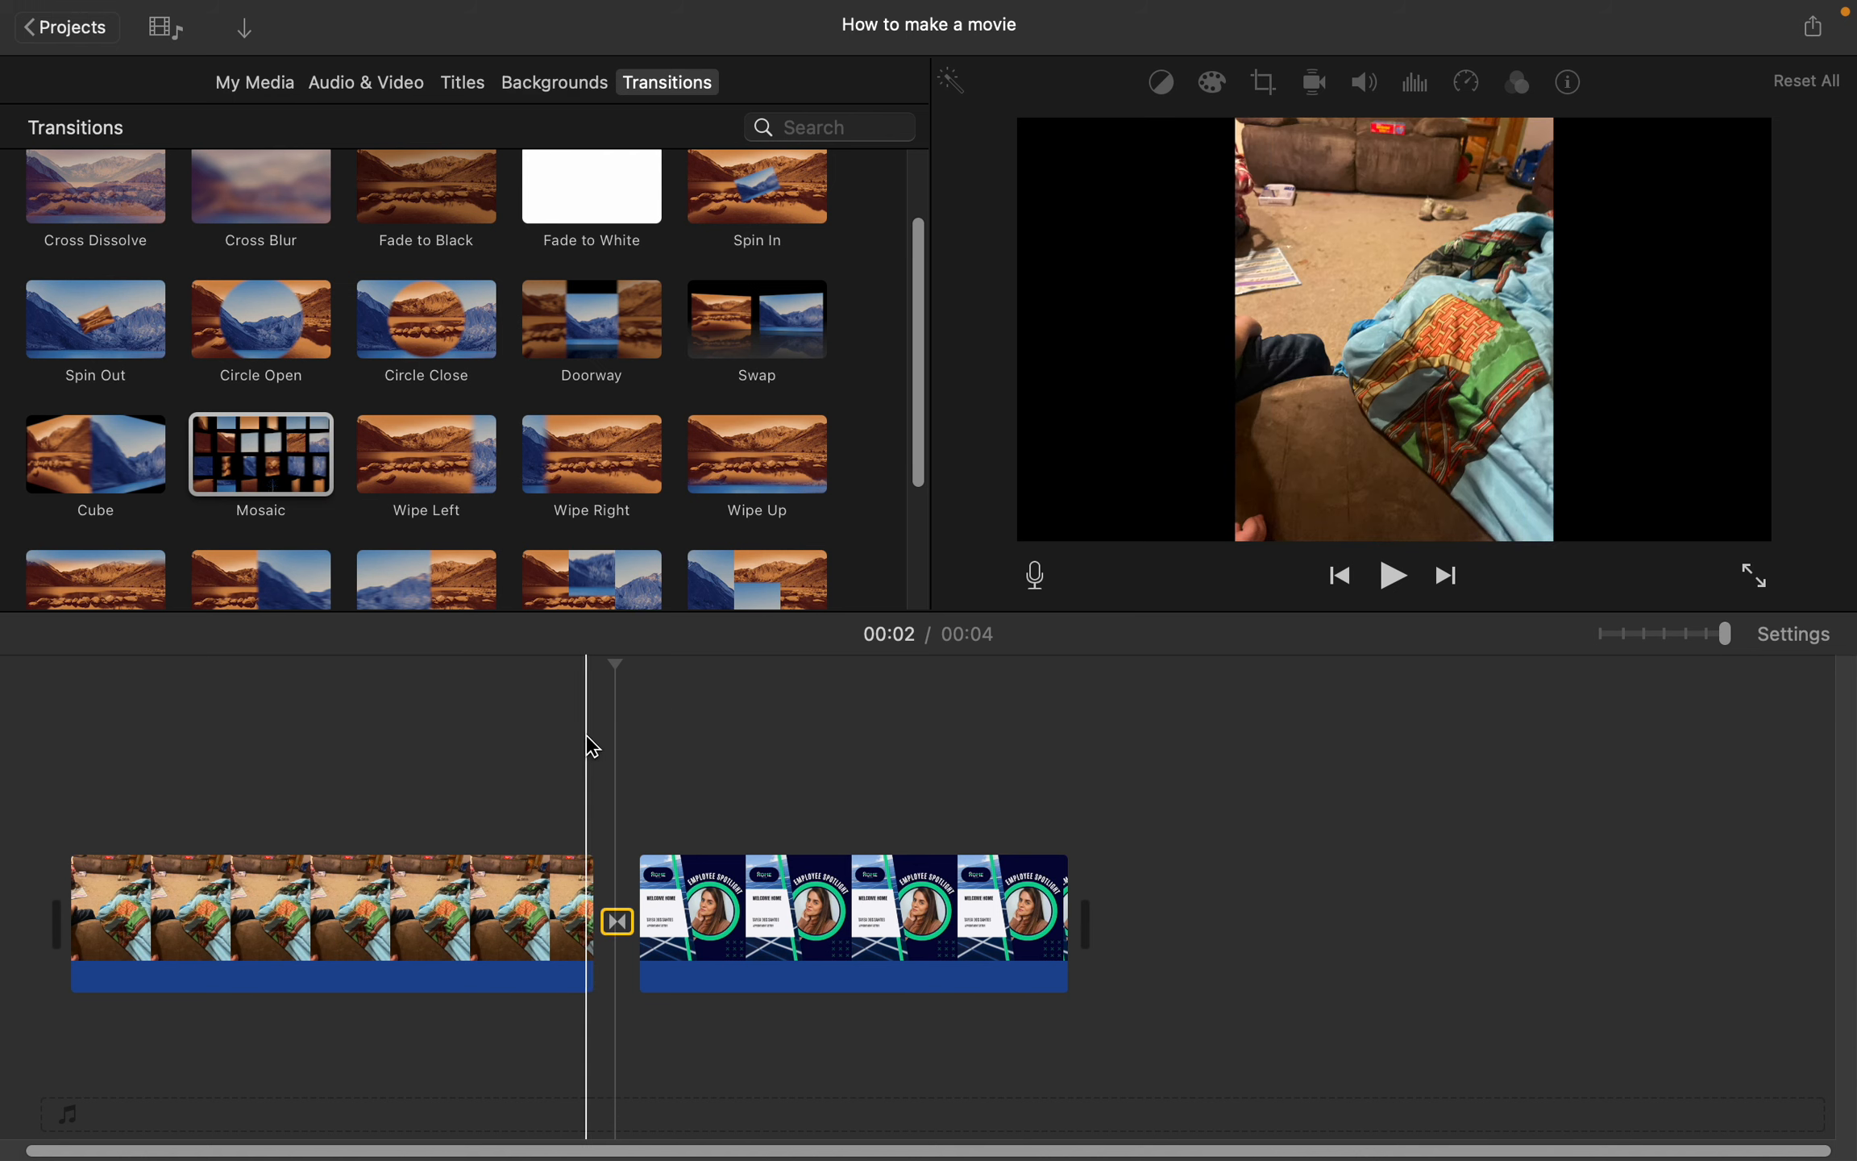
Step: Play the movie from just before the Mosaic transition to preview the effect
click(556, 737)
click(561, 748)
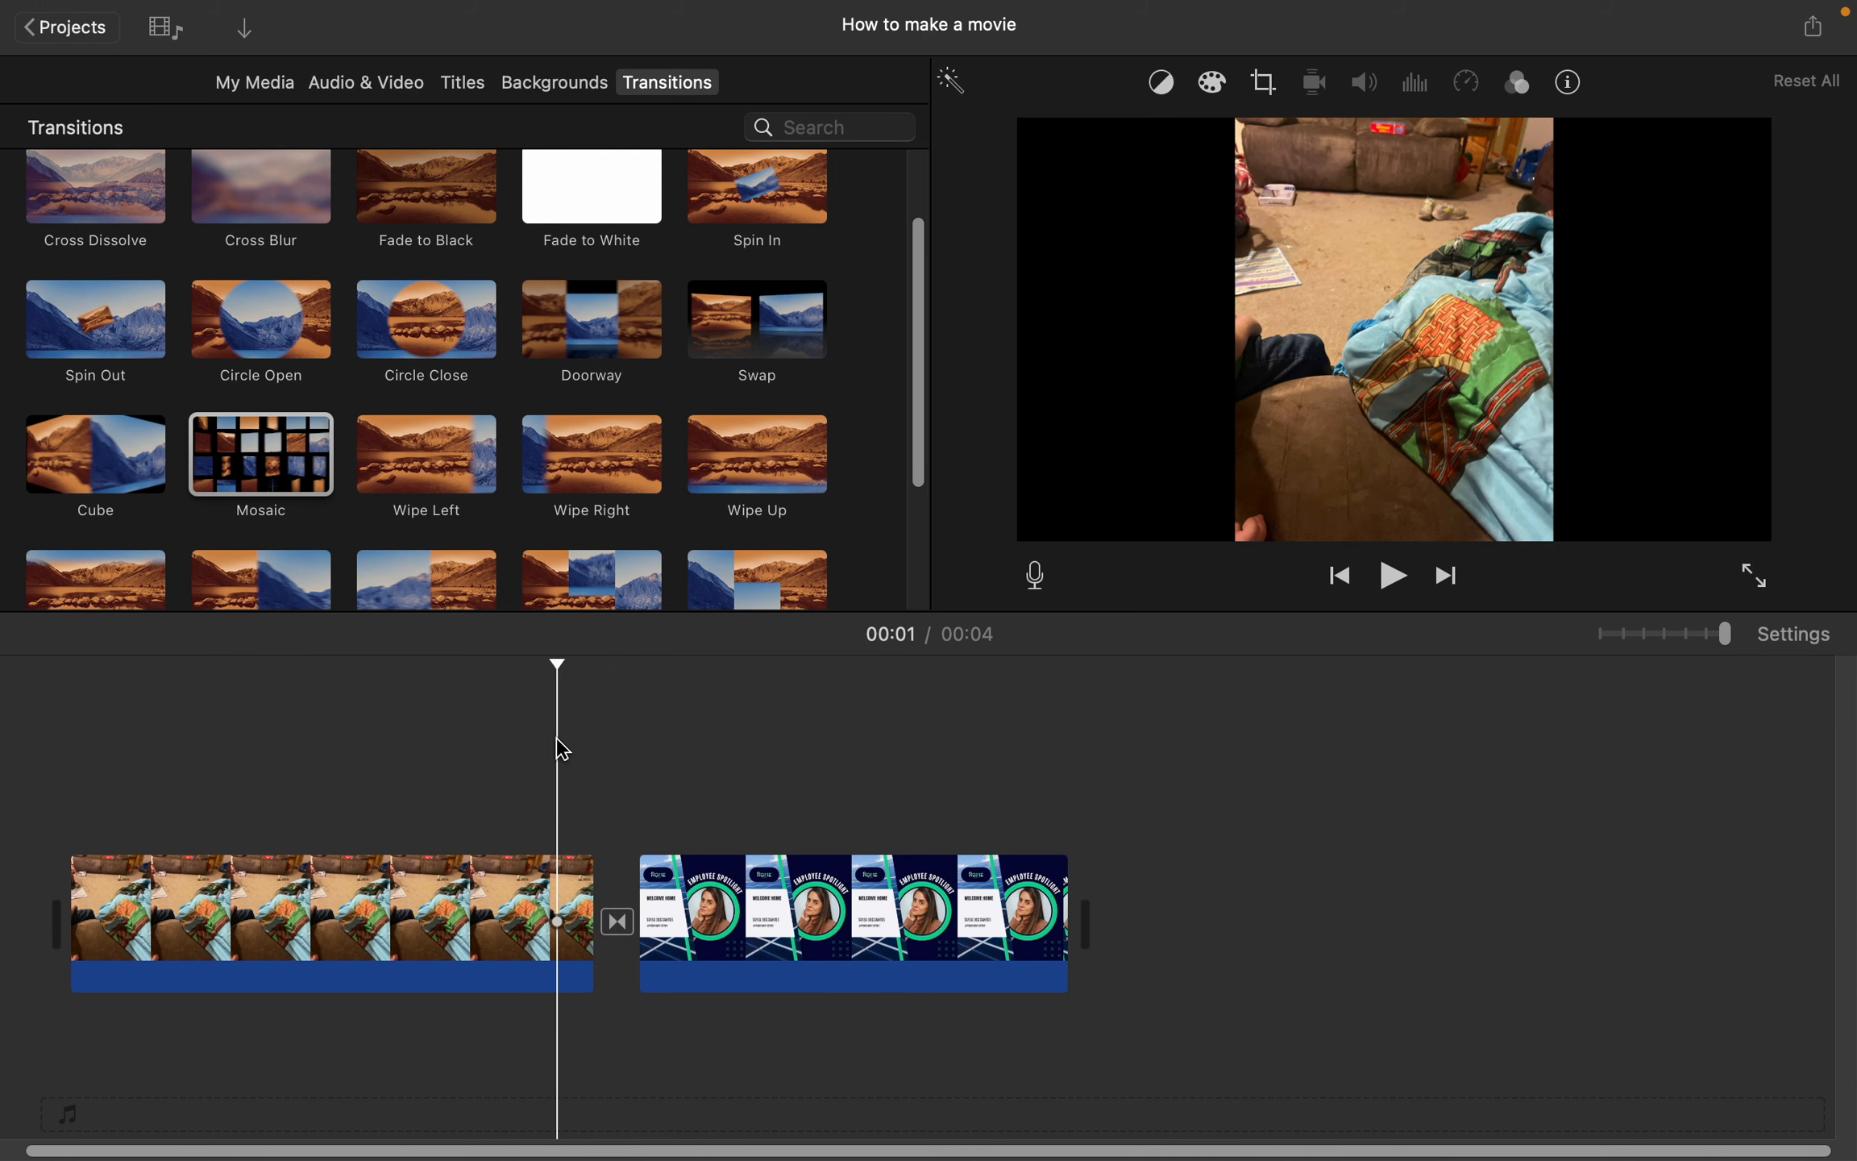
key(space)
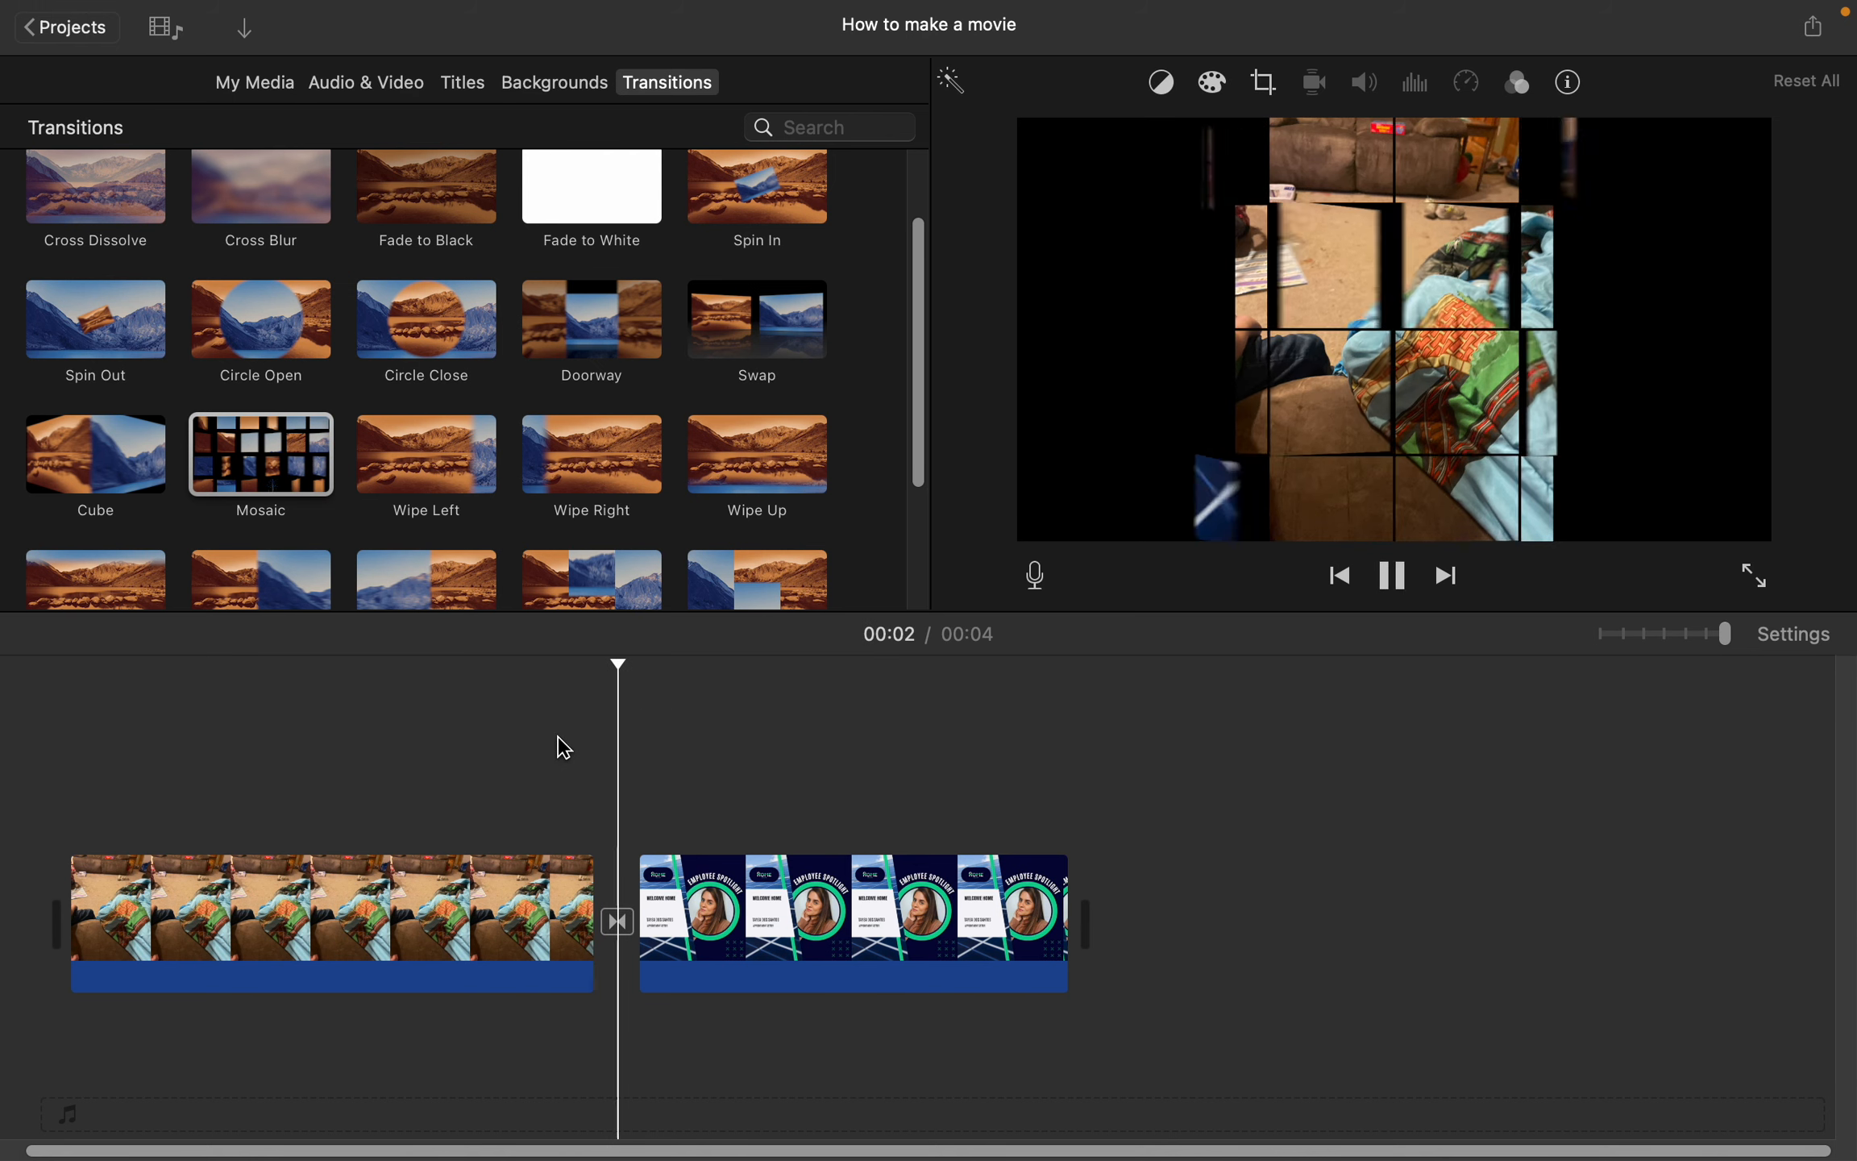
click(562, 747)
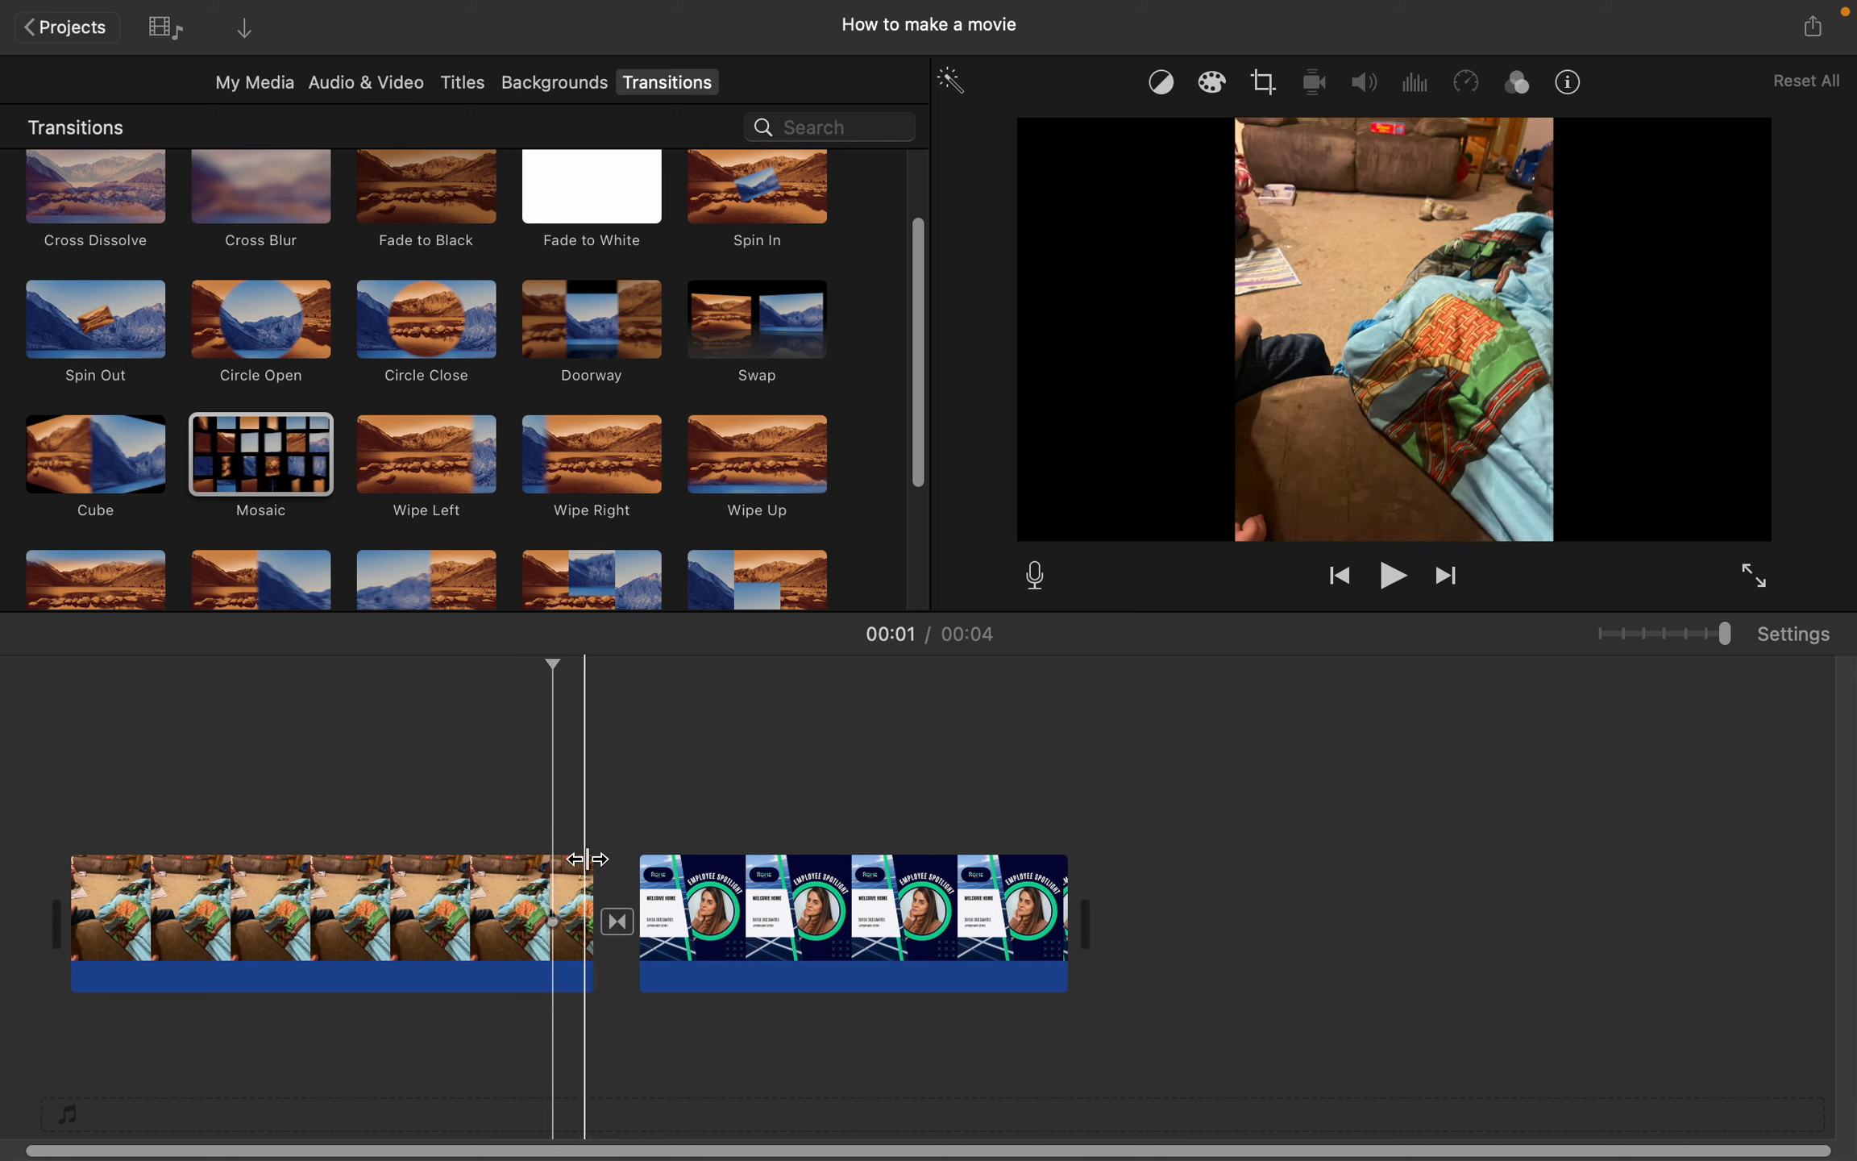
Step: Set the duration of the Mosaic transition between the two clips to 3 seconds
click(615, 921)
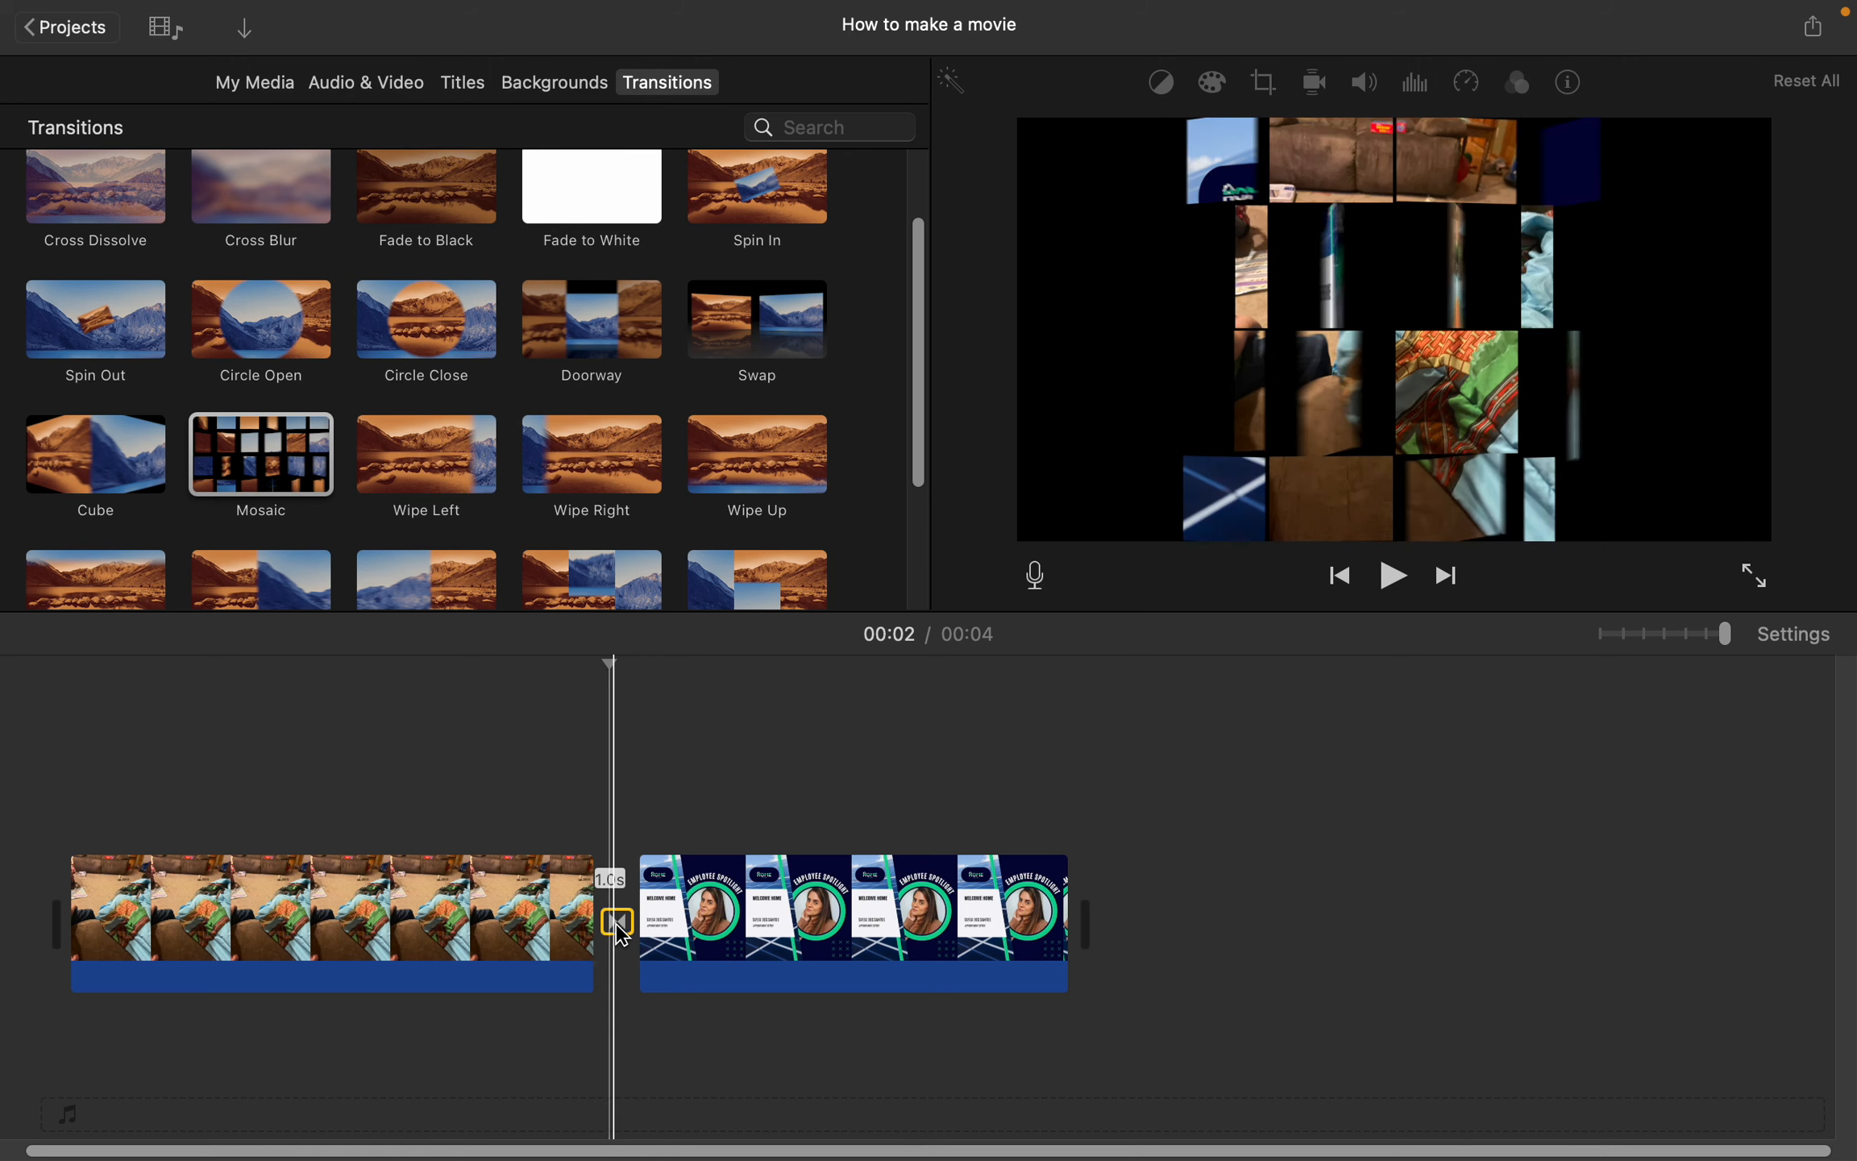
double_click(619, 925)
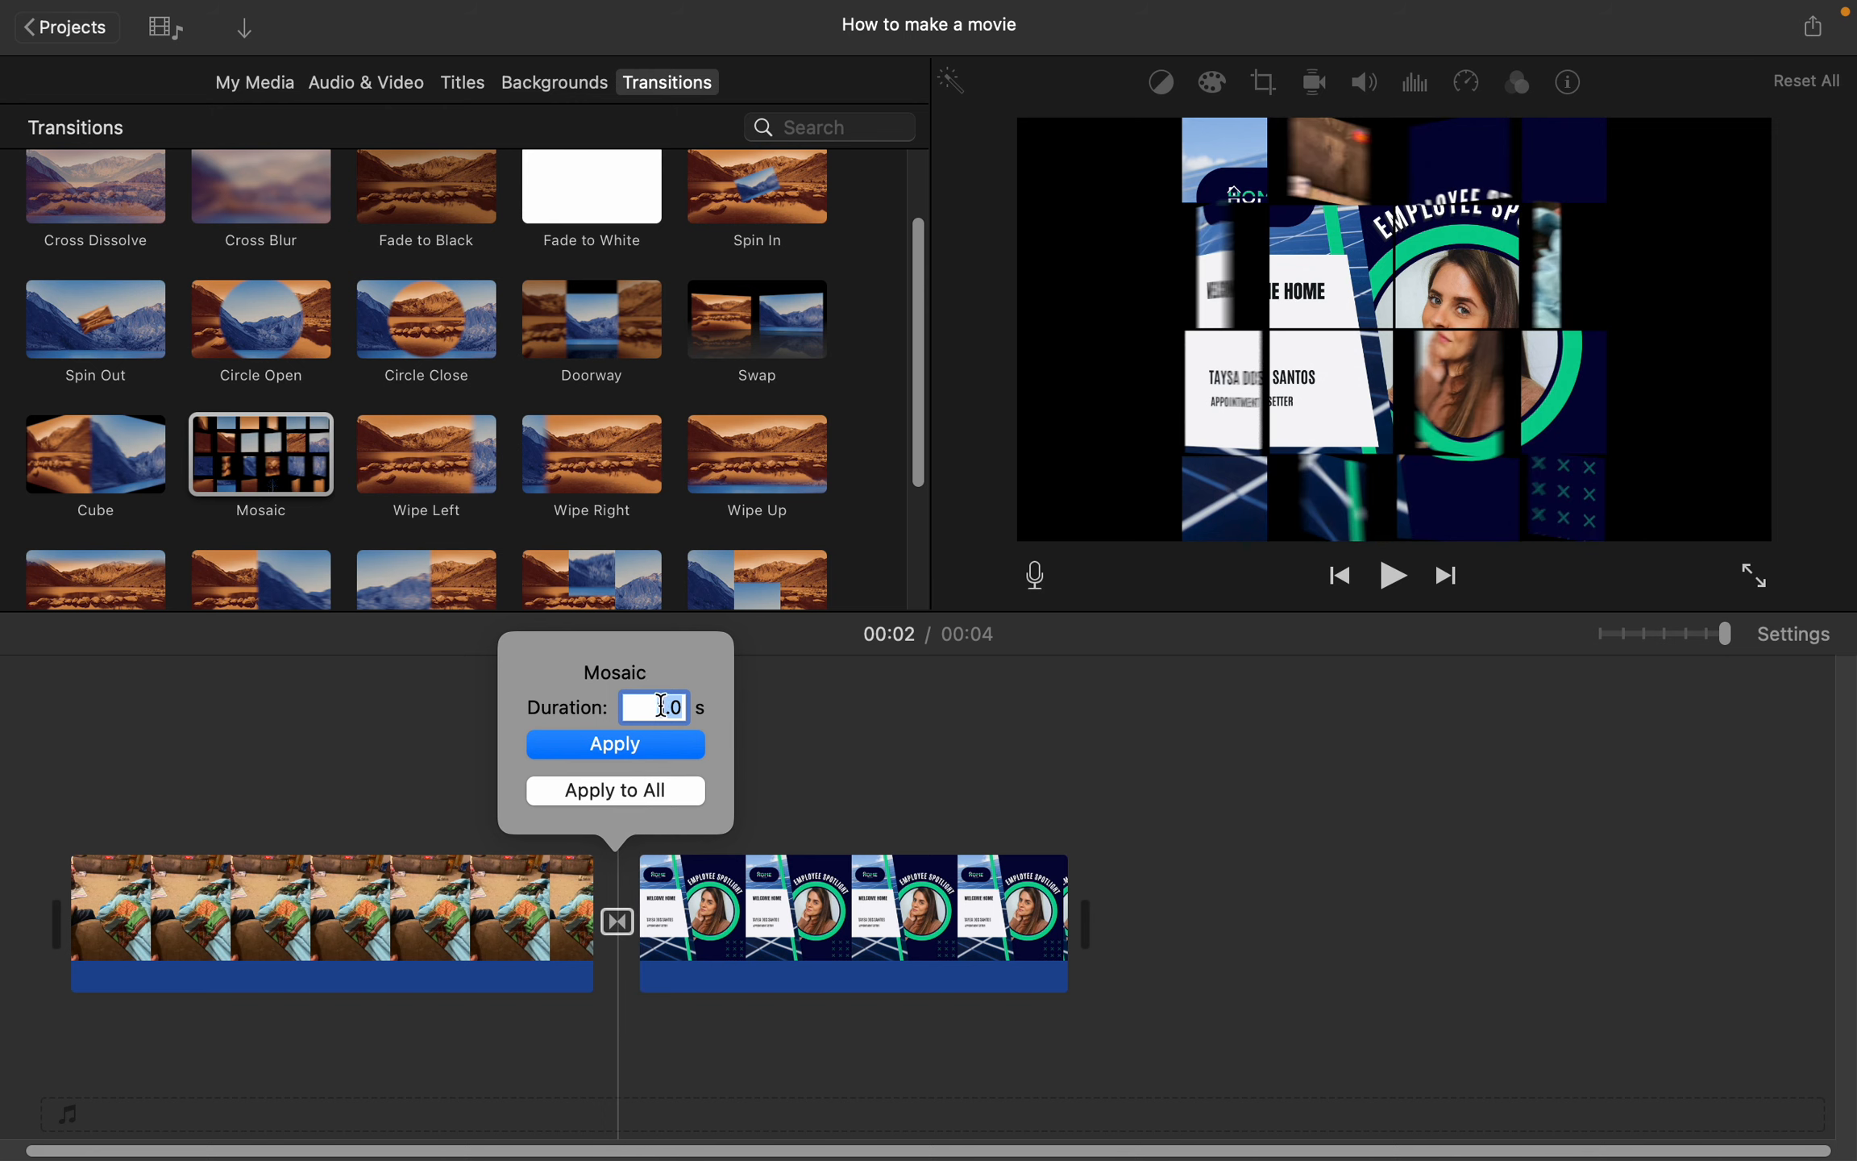
text(3)
key(Return)
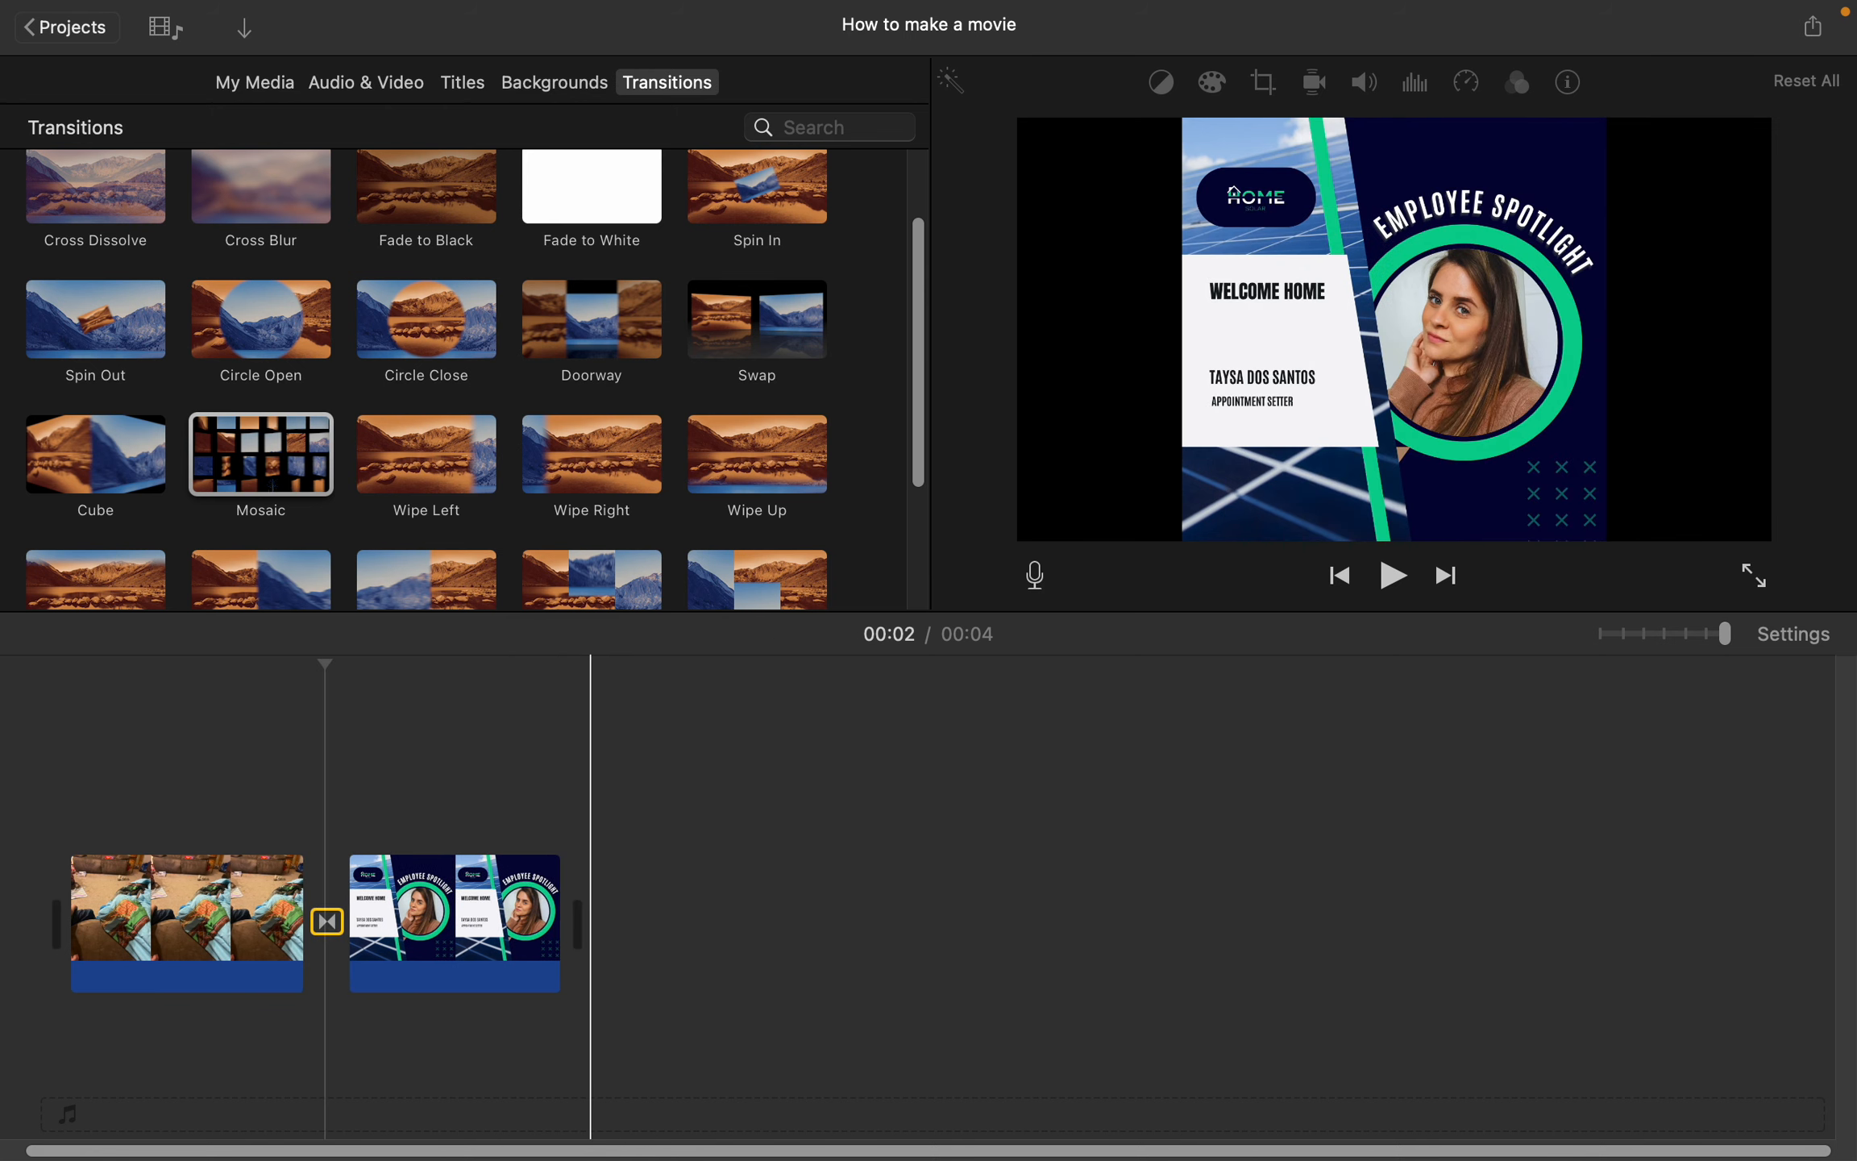
Step: Preview the lengthened Mosaic transition from the first clip and review its duration setting
click(257, 828)
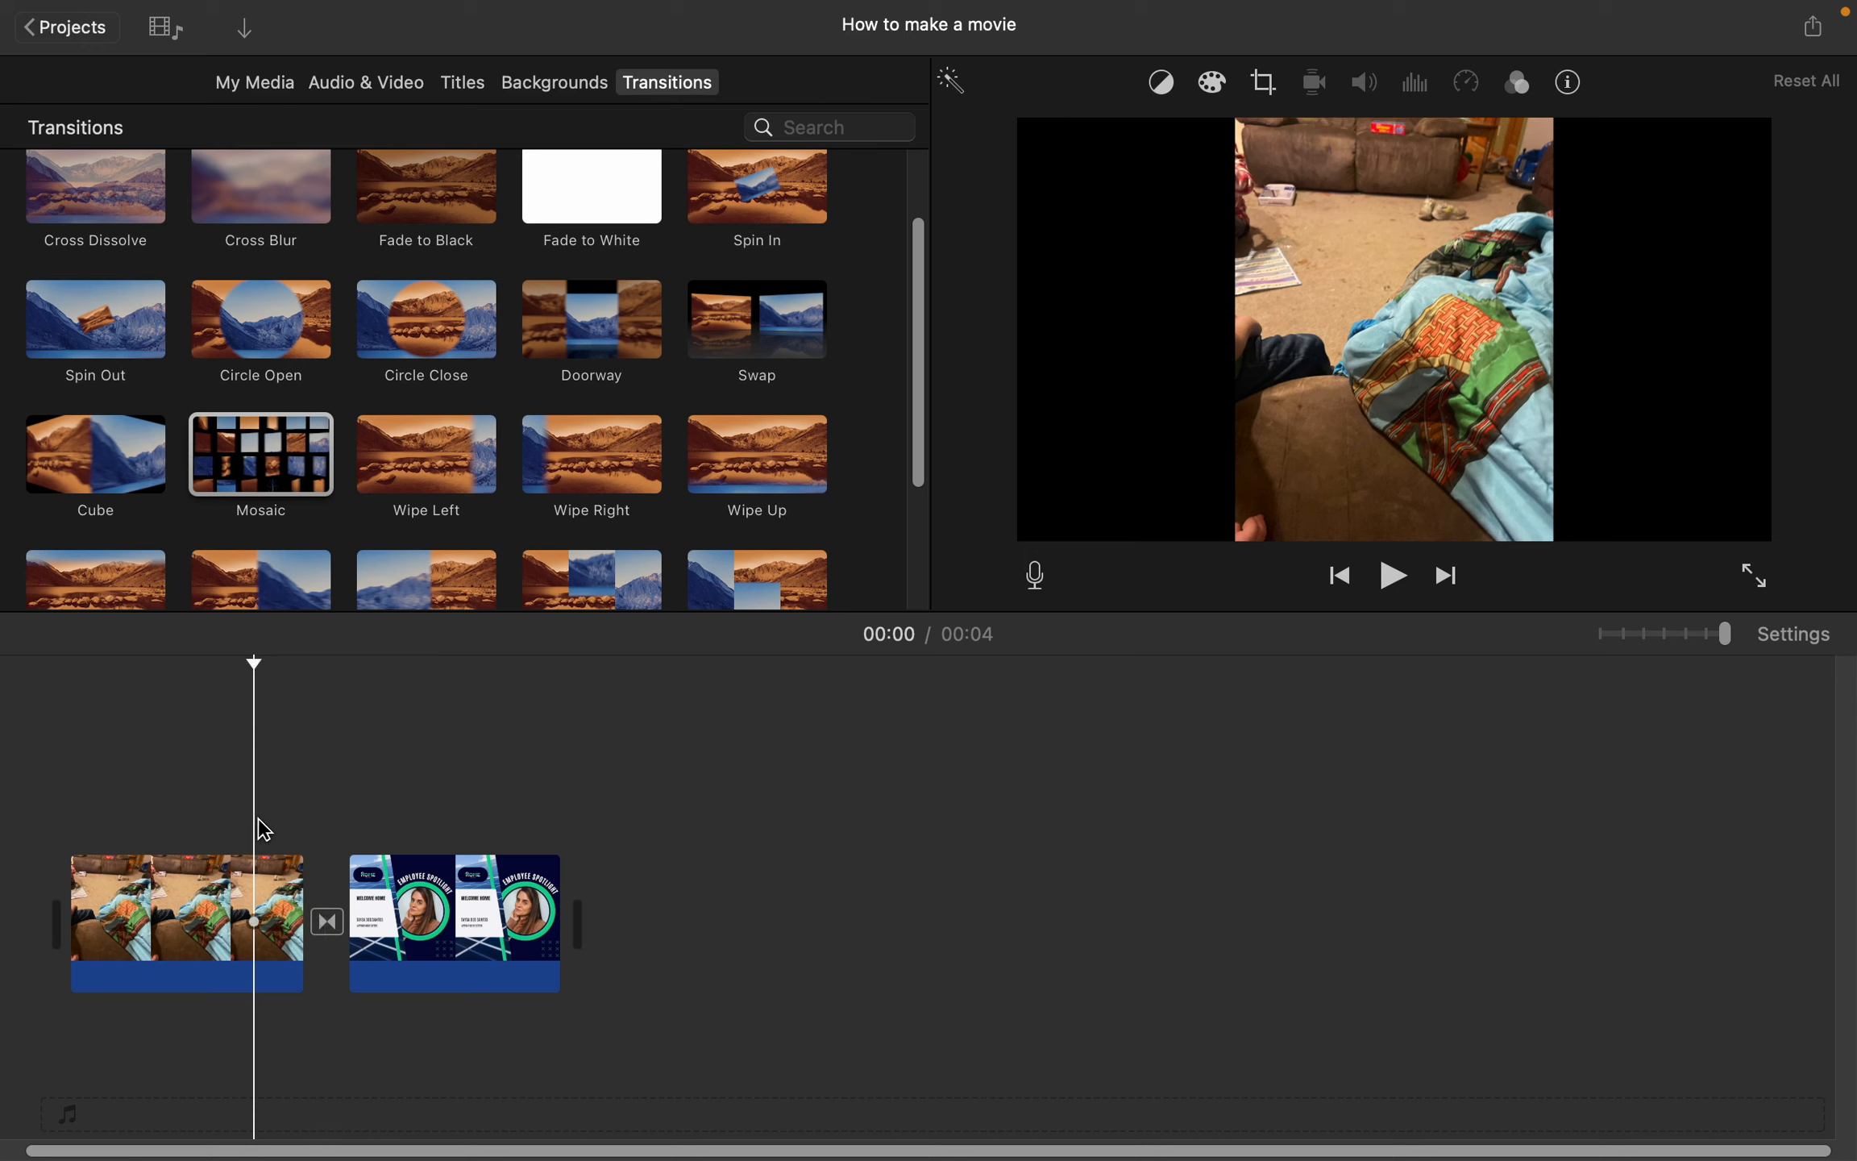
key(space)
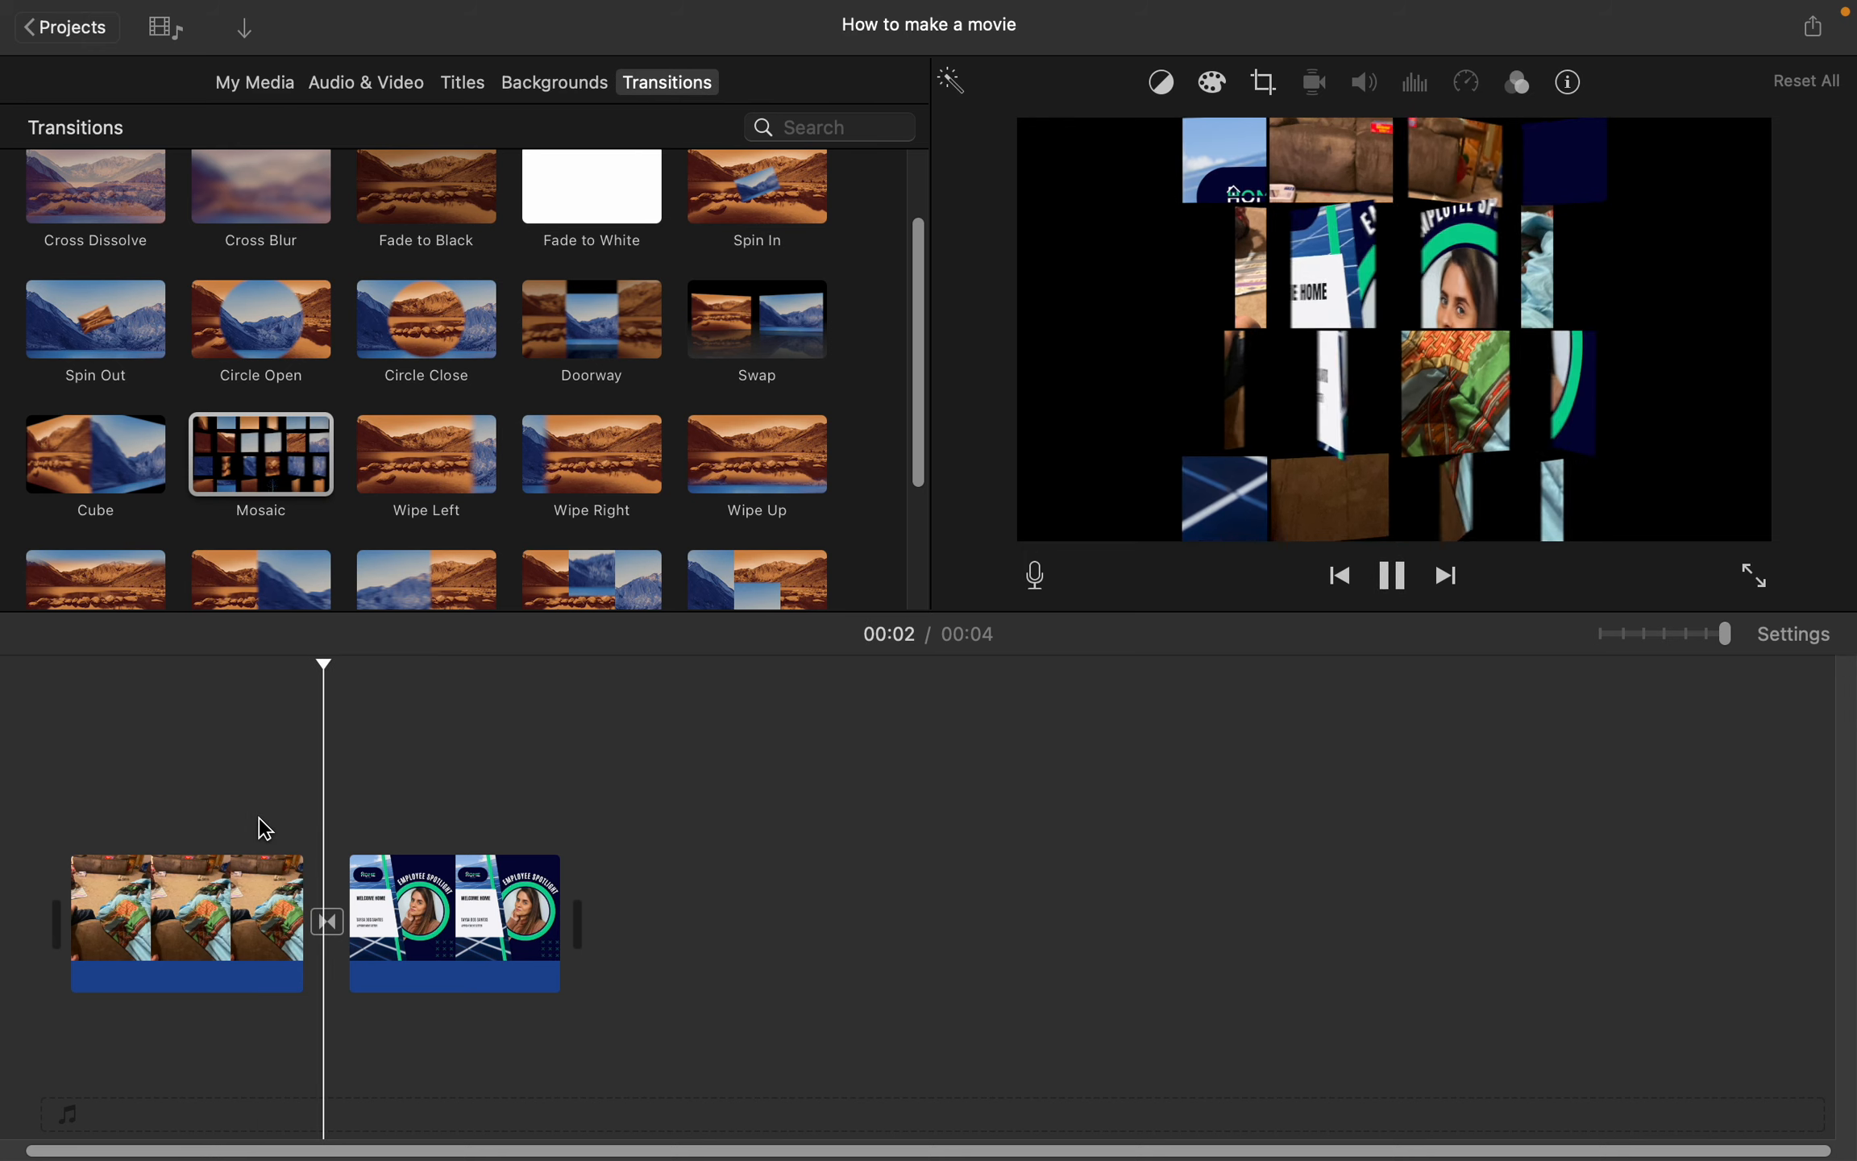
click(319, 903)
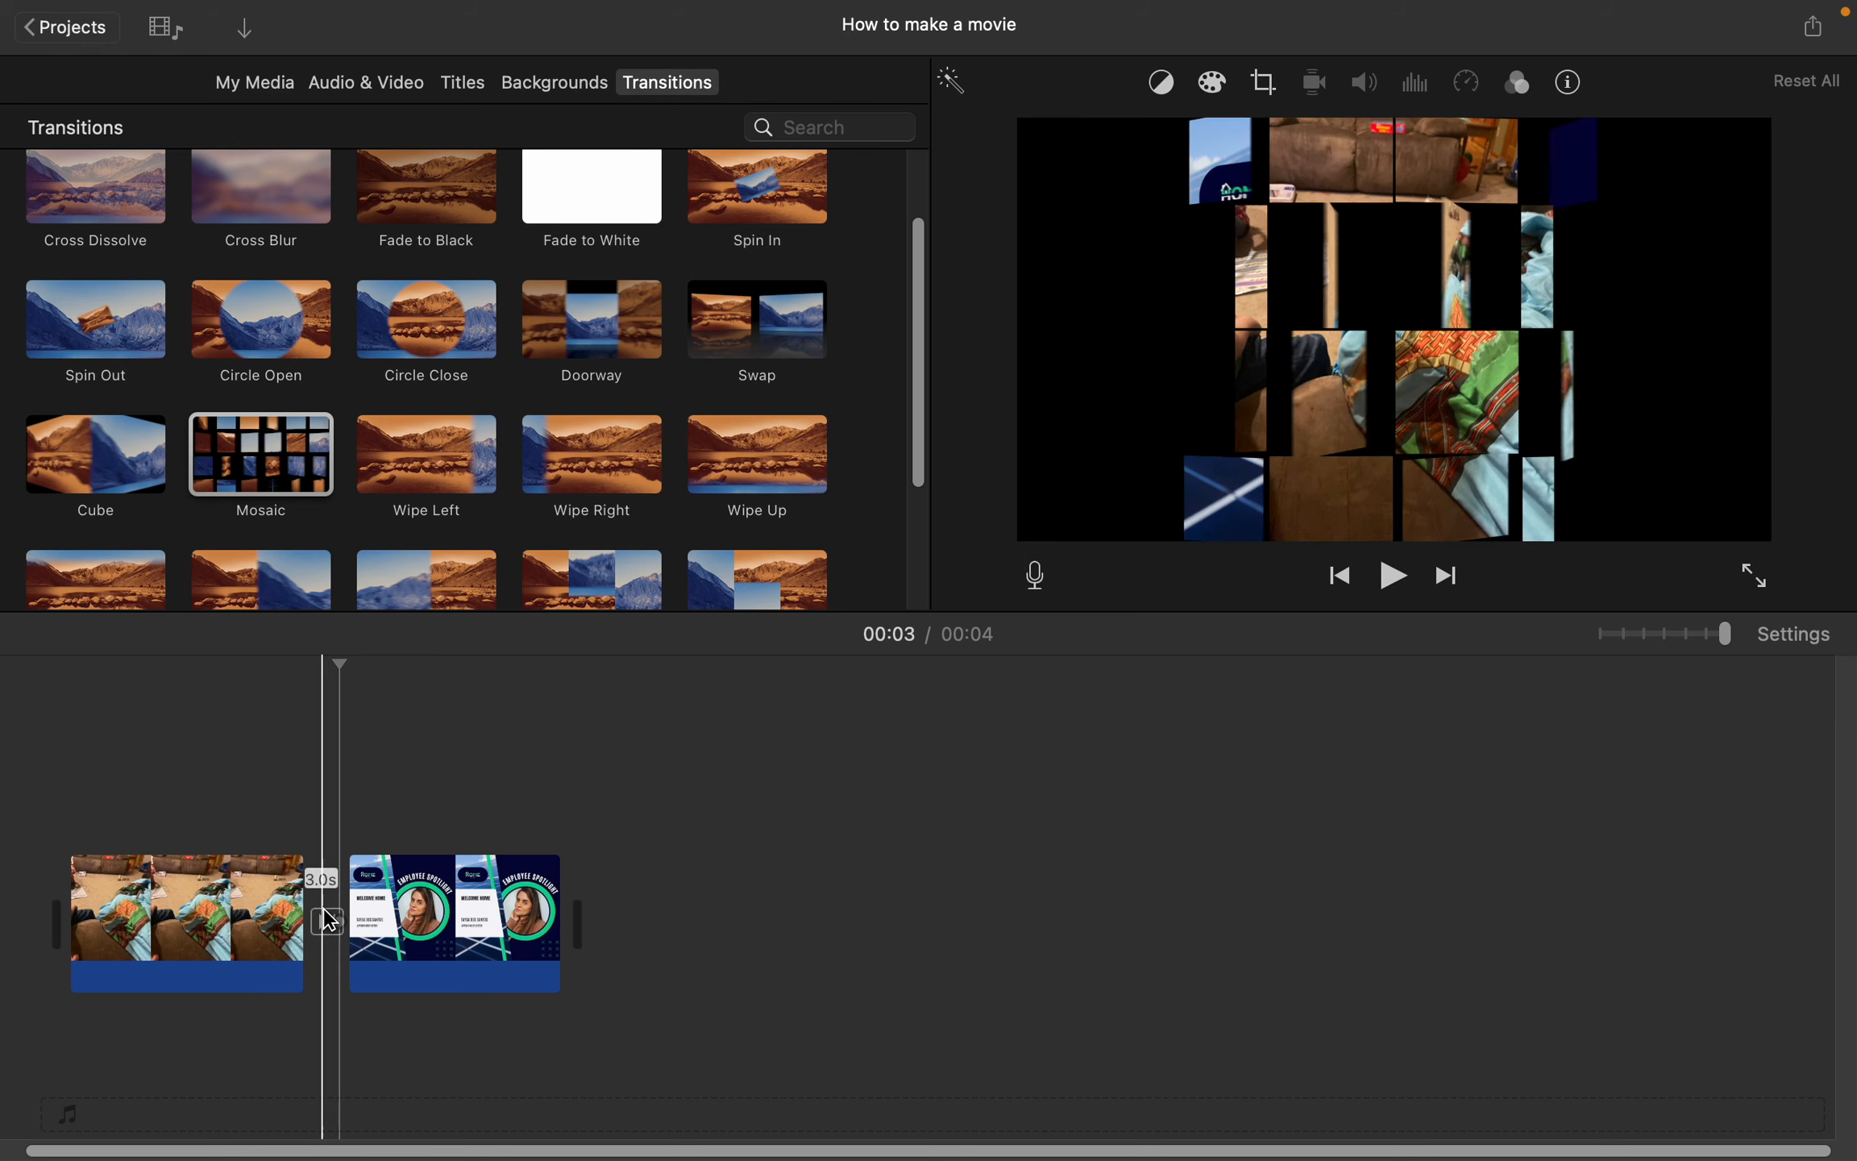
double_click(328, 918)
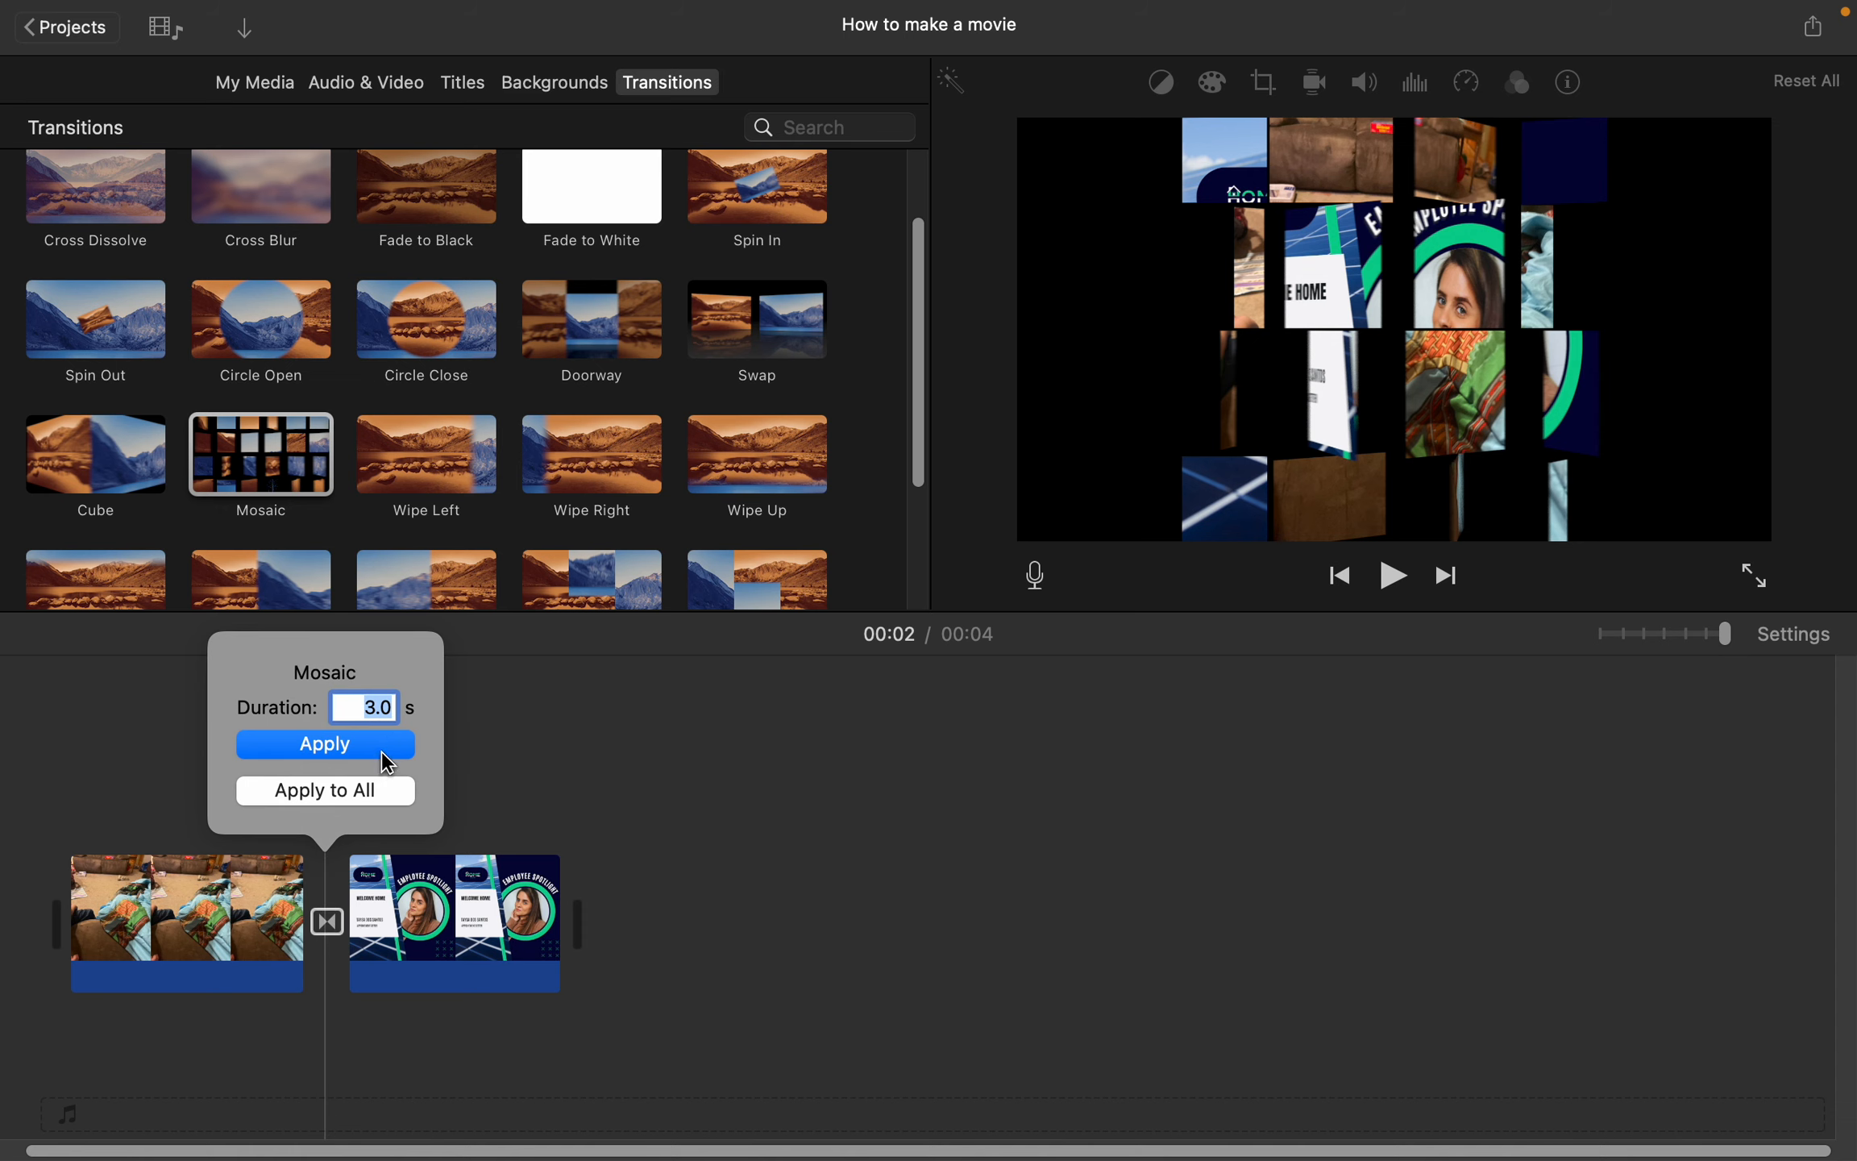
click(387, 761)
key(space)
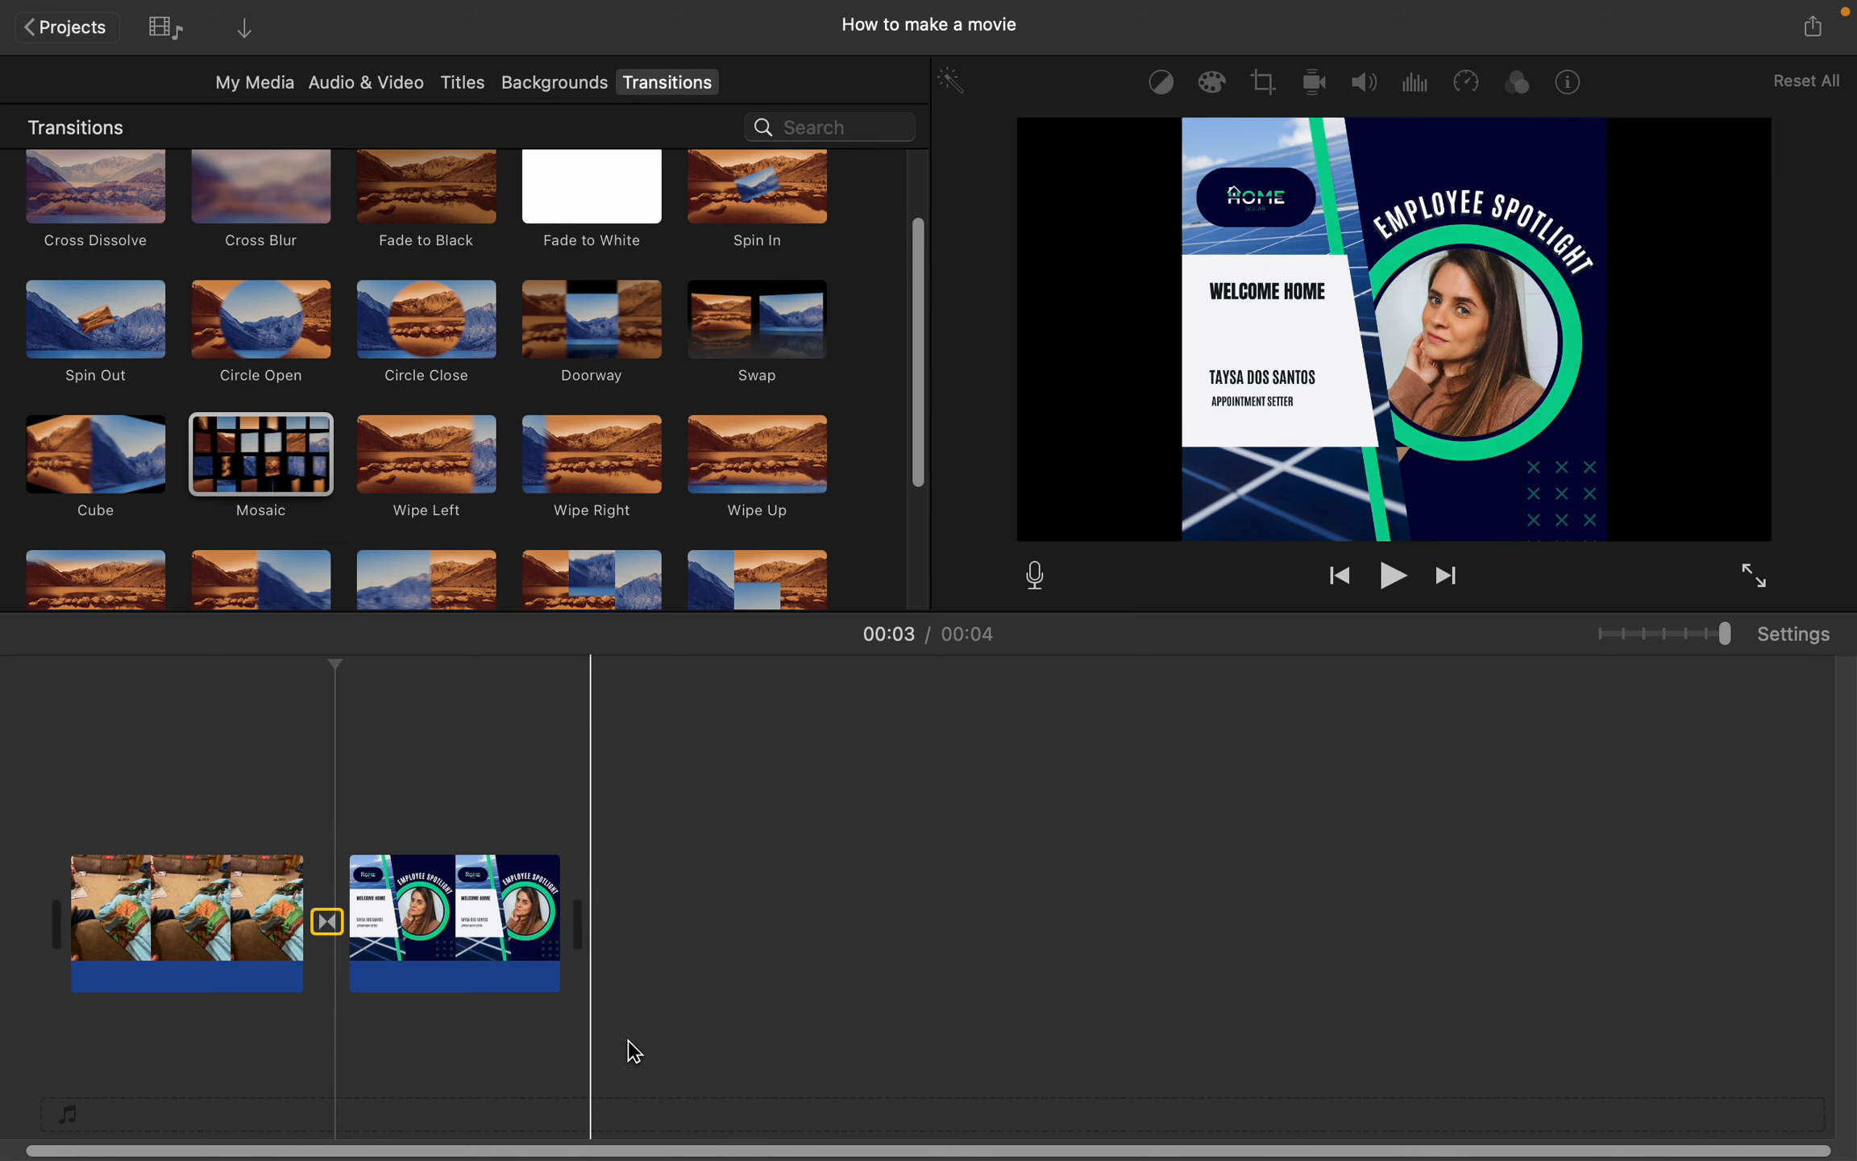
Step: Add a Split title above the start of the "Employee Spotlight" clip in the timeline
click(438, 918)
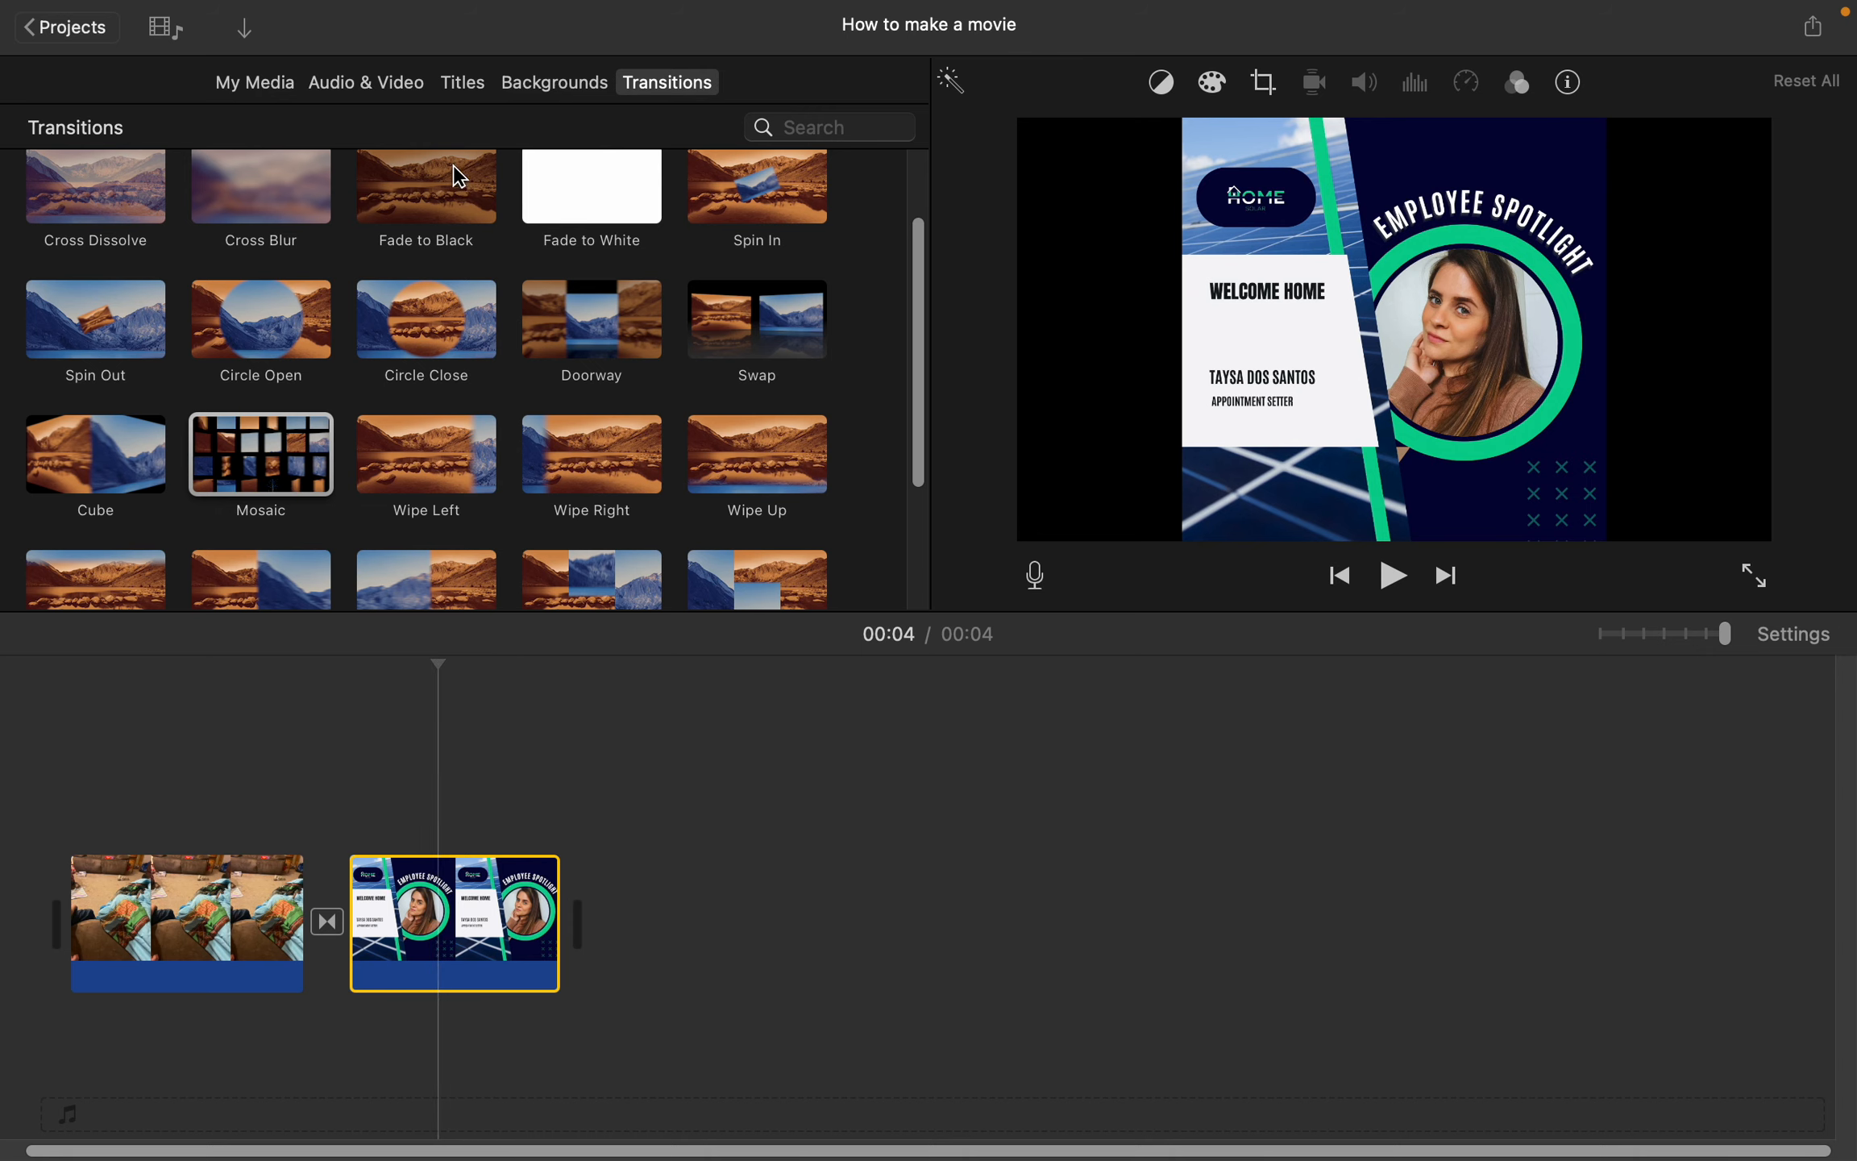
click(459, 88)
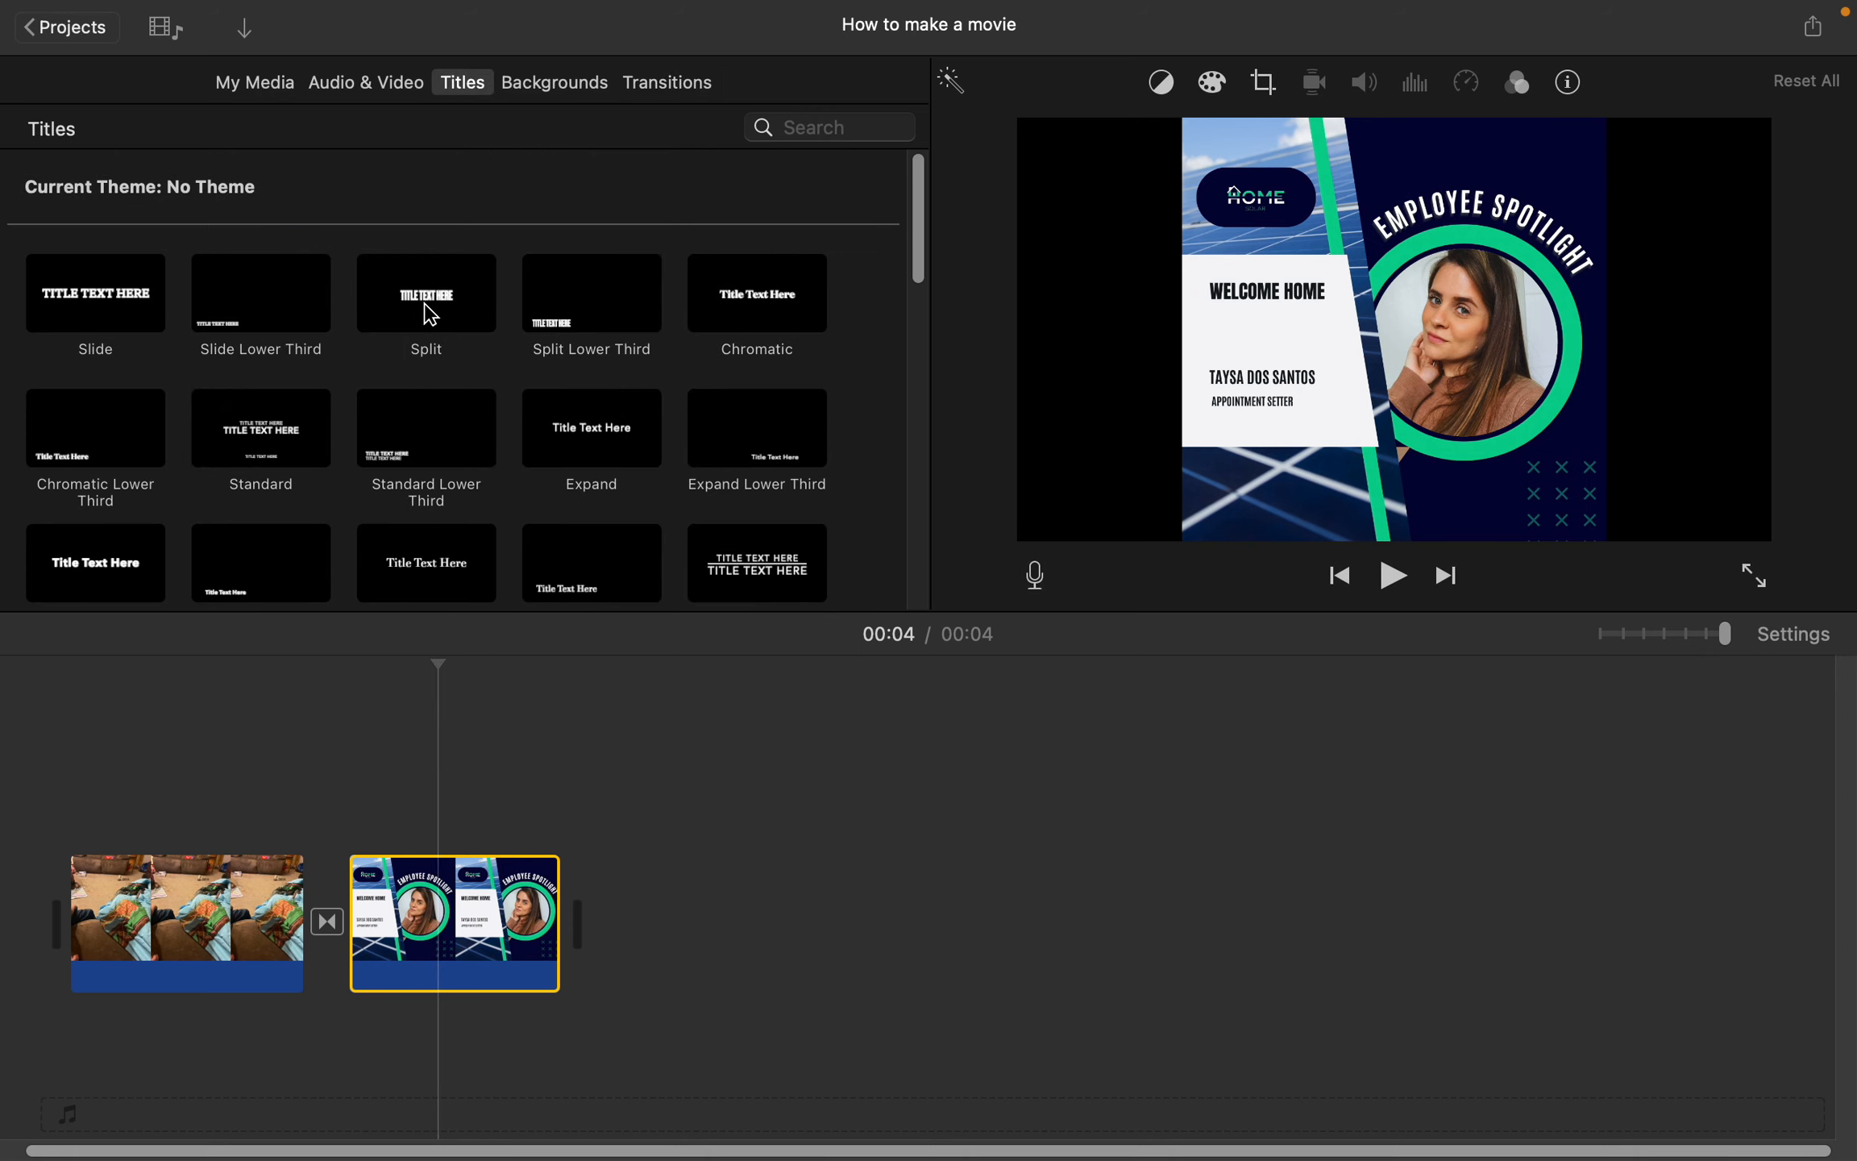
drag(431, 302, 360, 807)
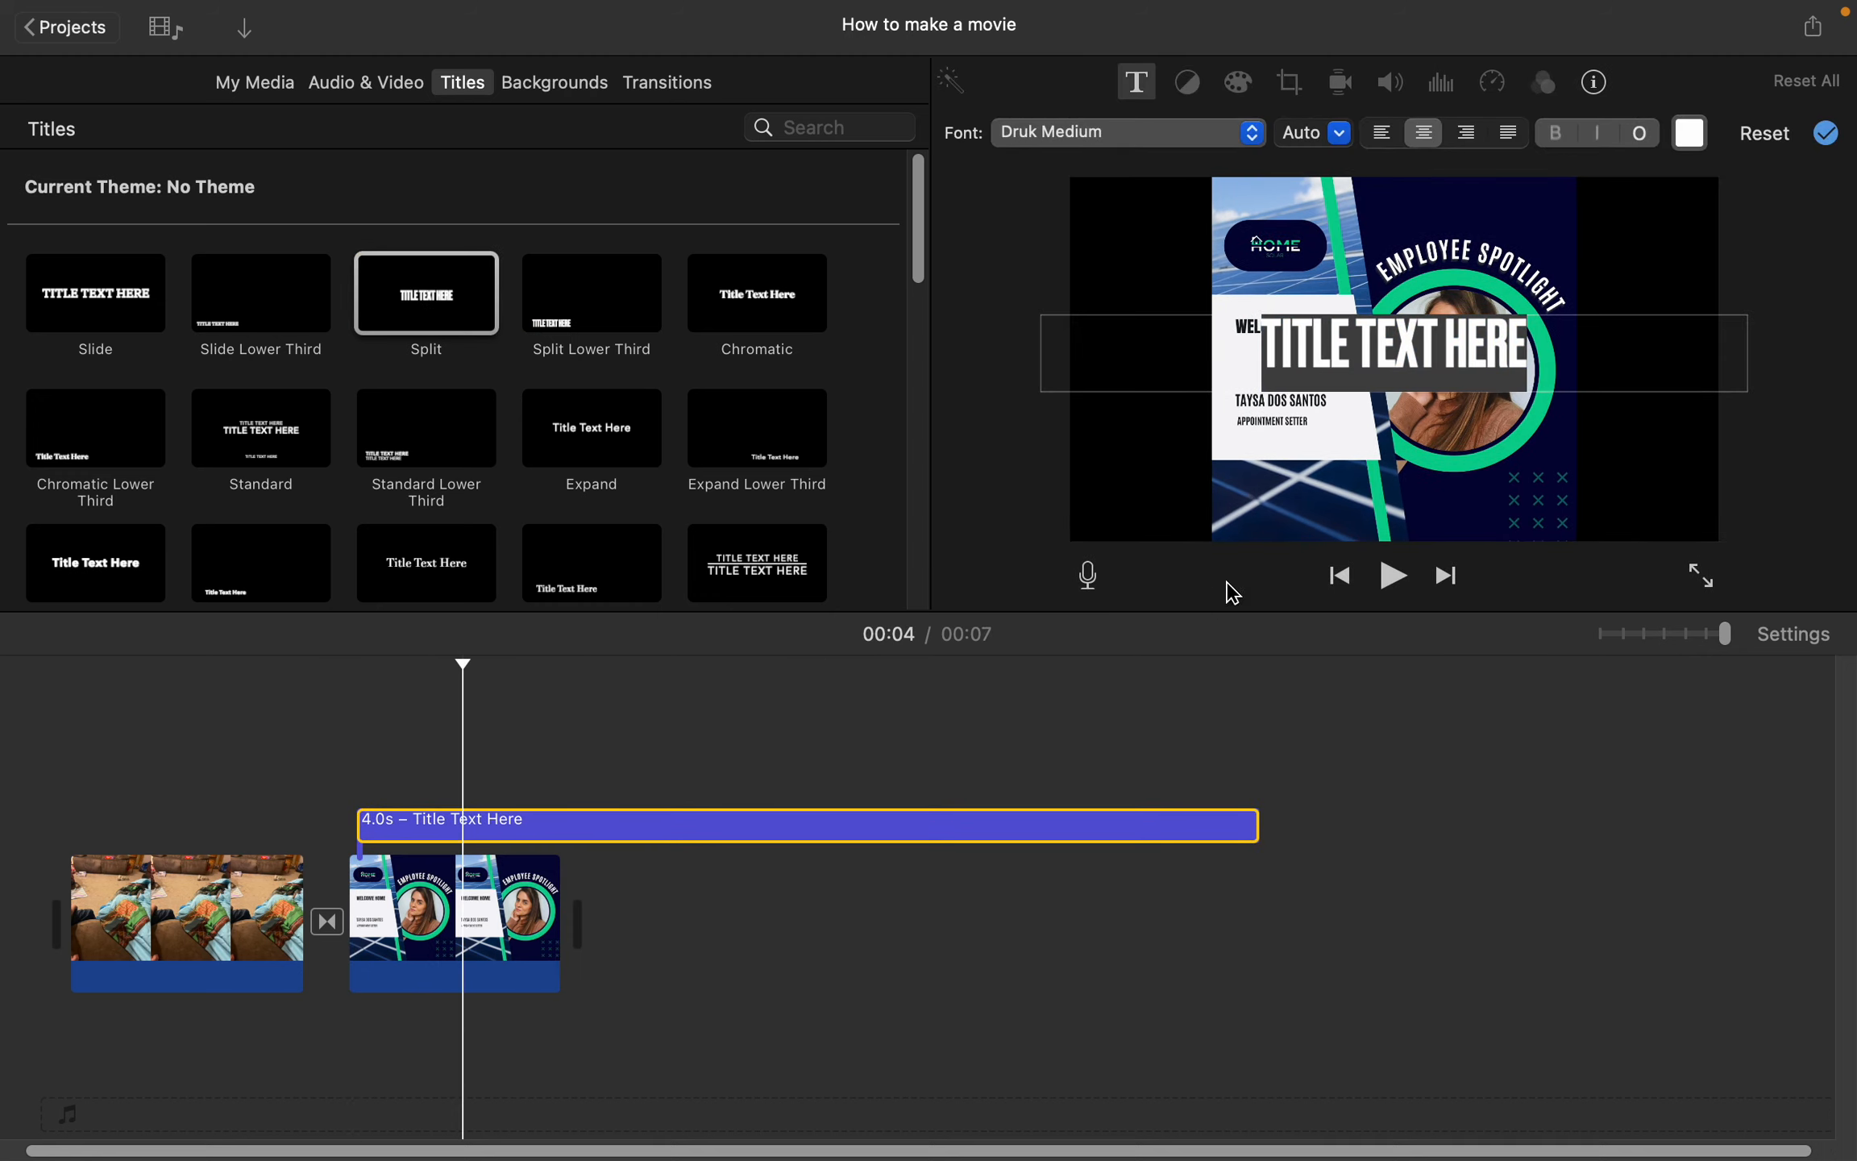
Step: Replace the Split title's placeholder text with "MY TITLE"
click(1383, 356)
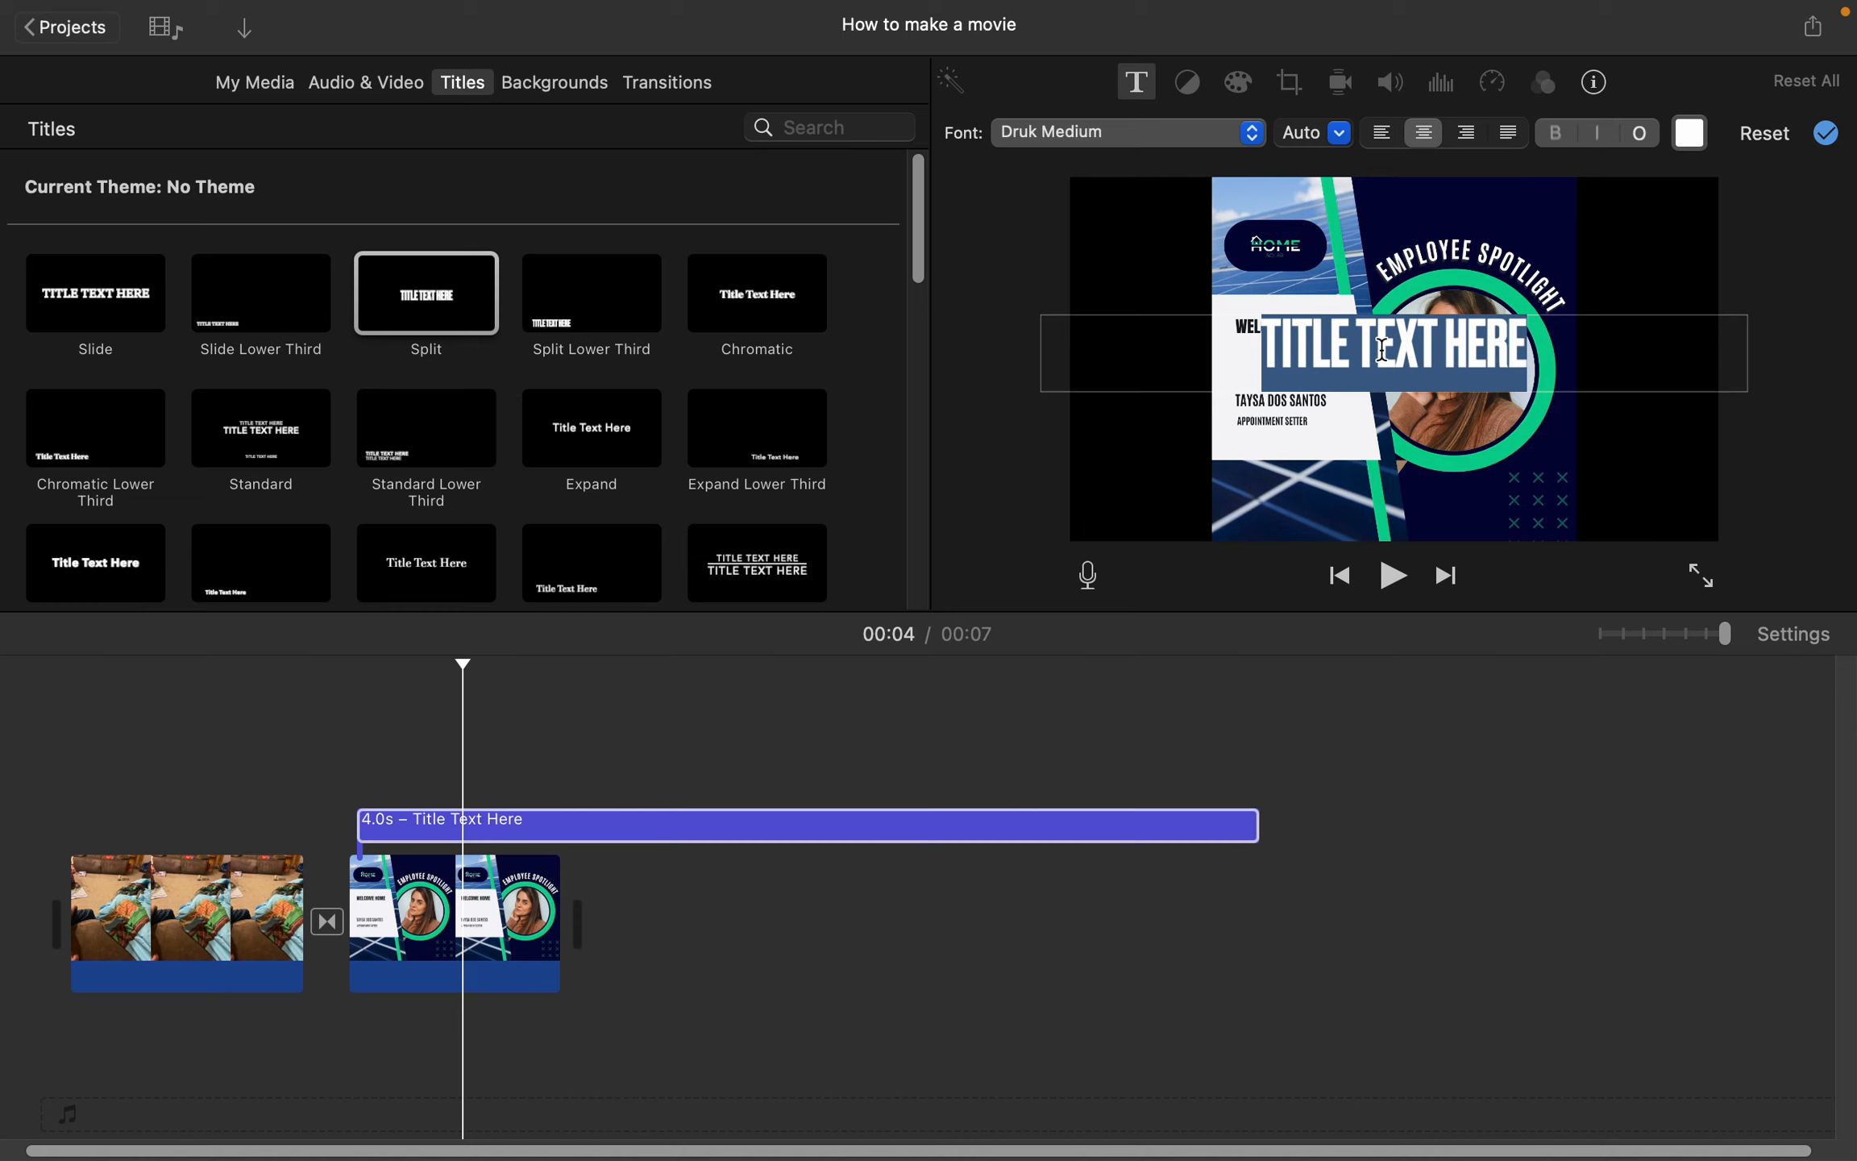
text(MY)
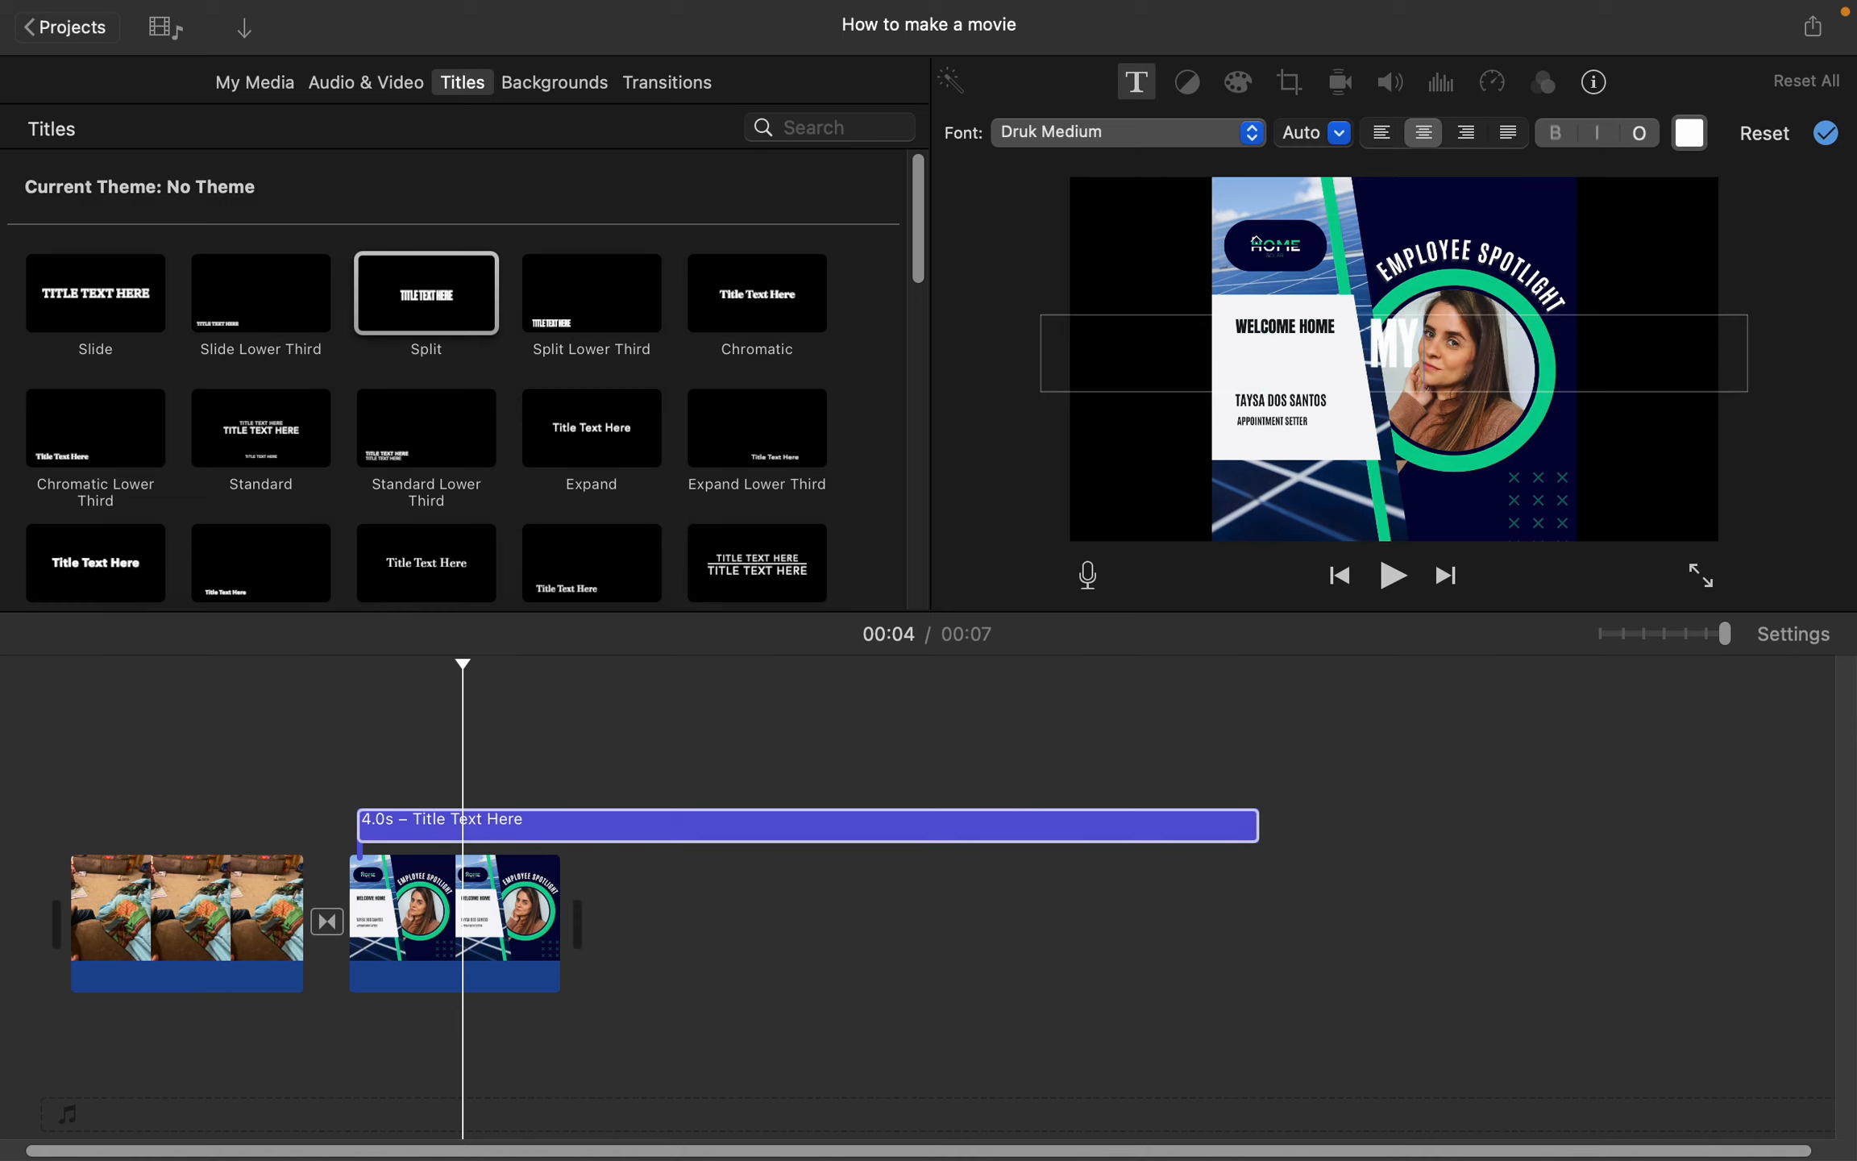
text( TITLE)
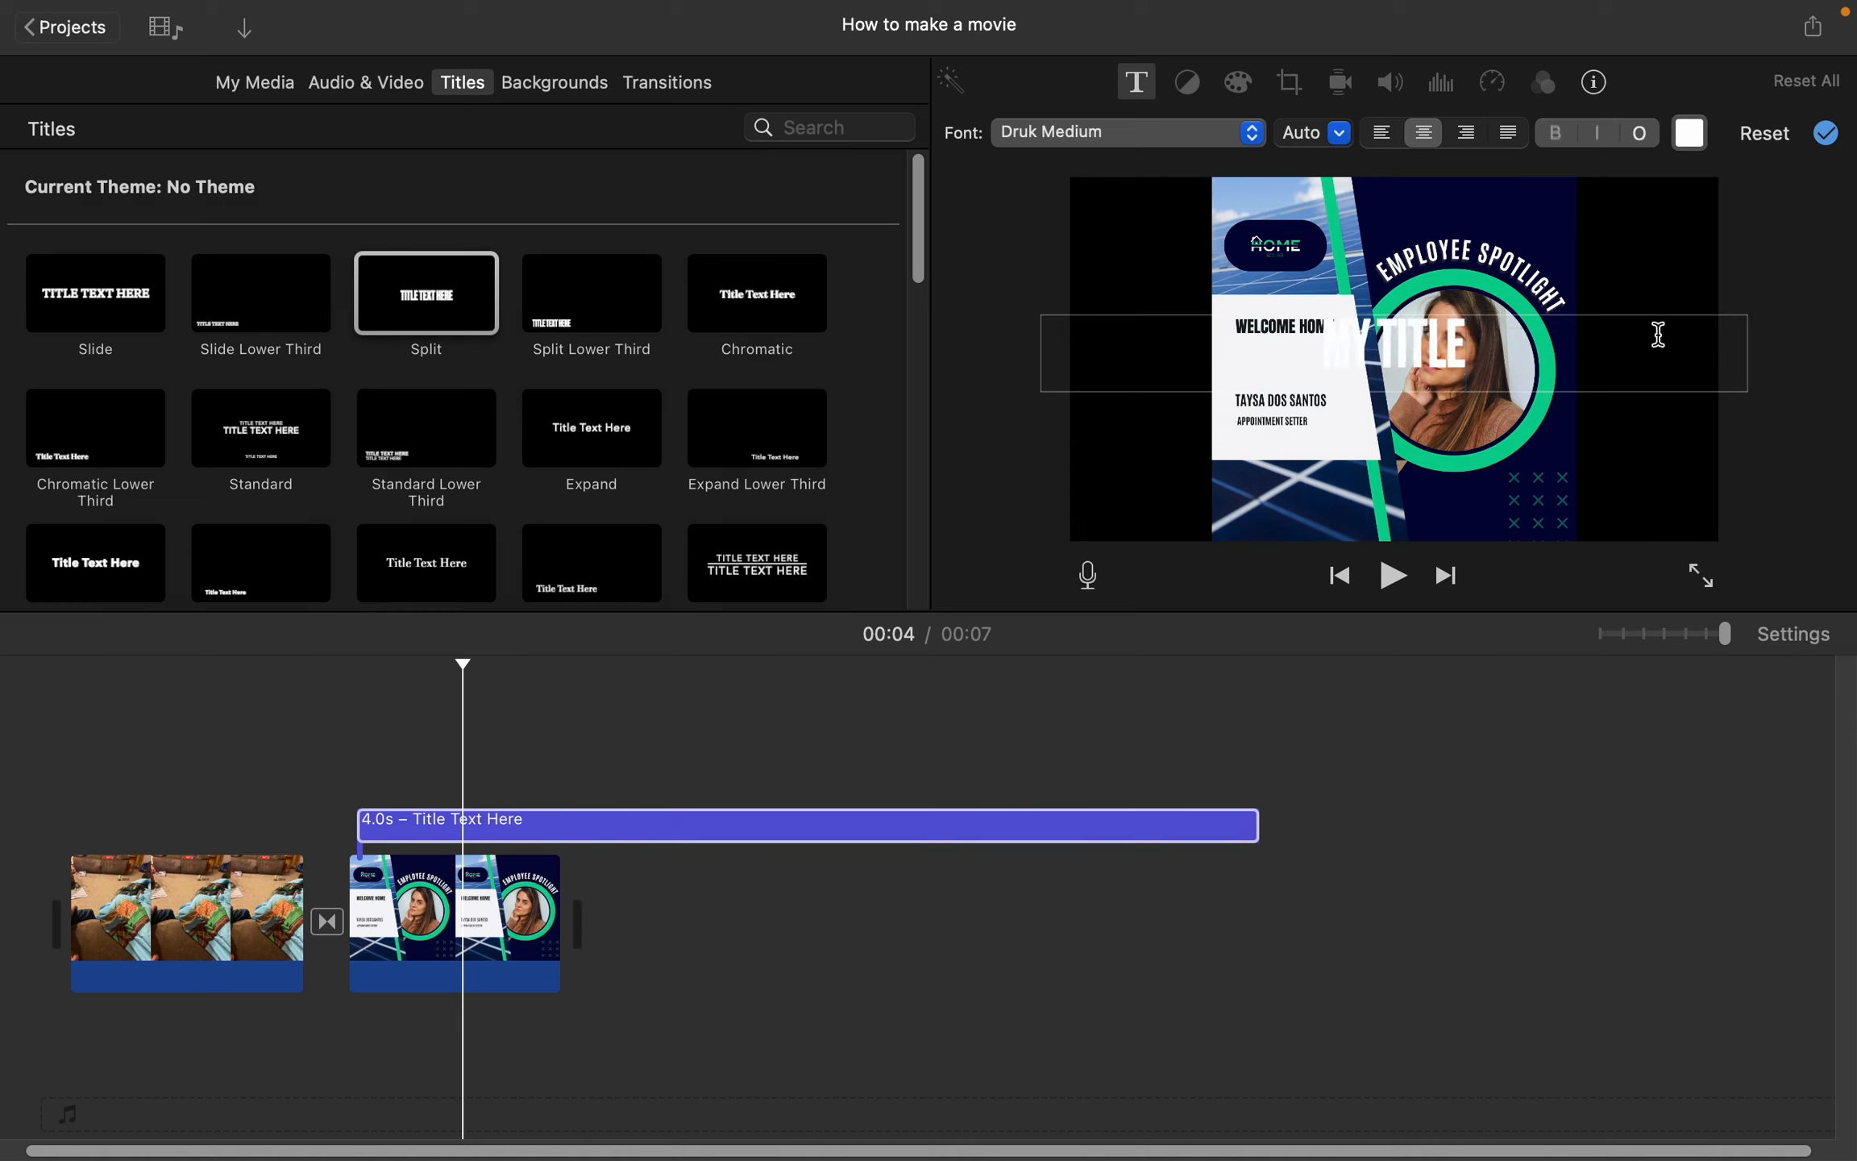
Step: Set the text color of the "MY TITLE" title to the Ocean pencil color
click(1690, 133)
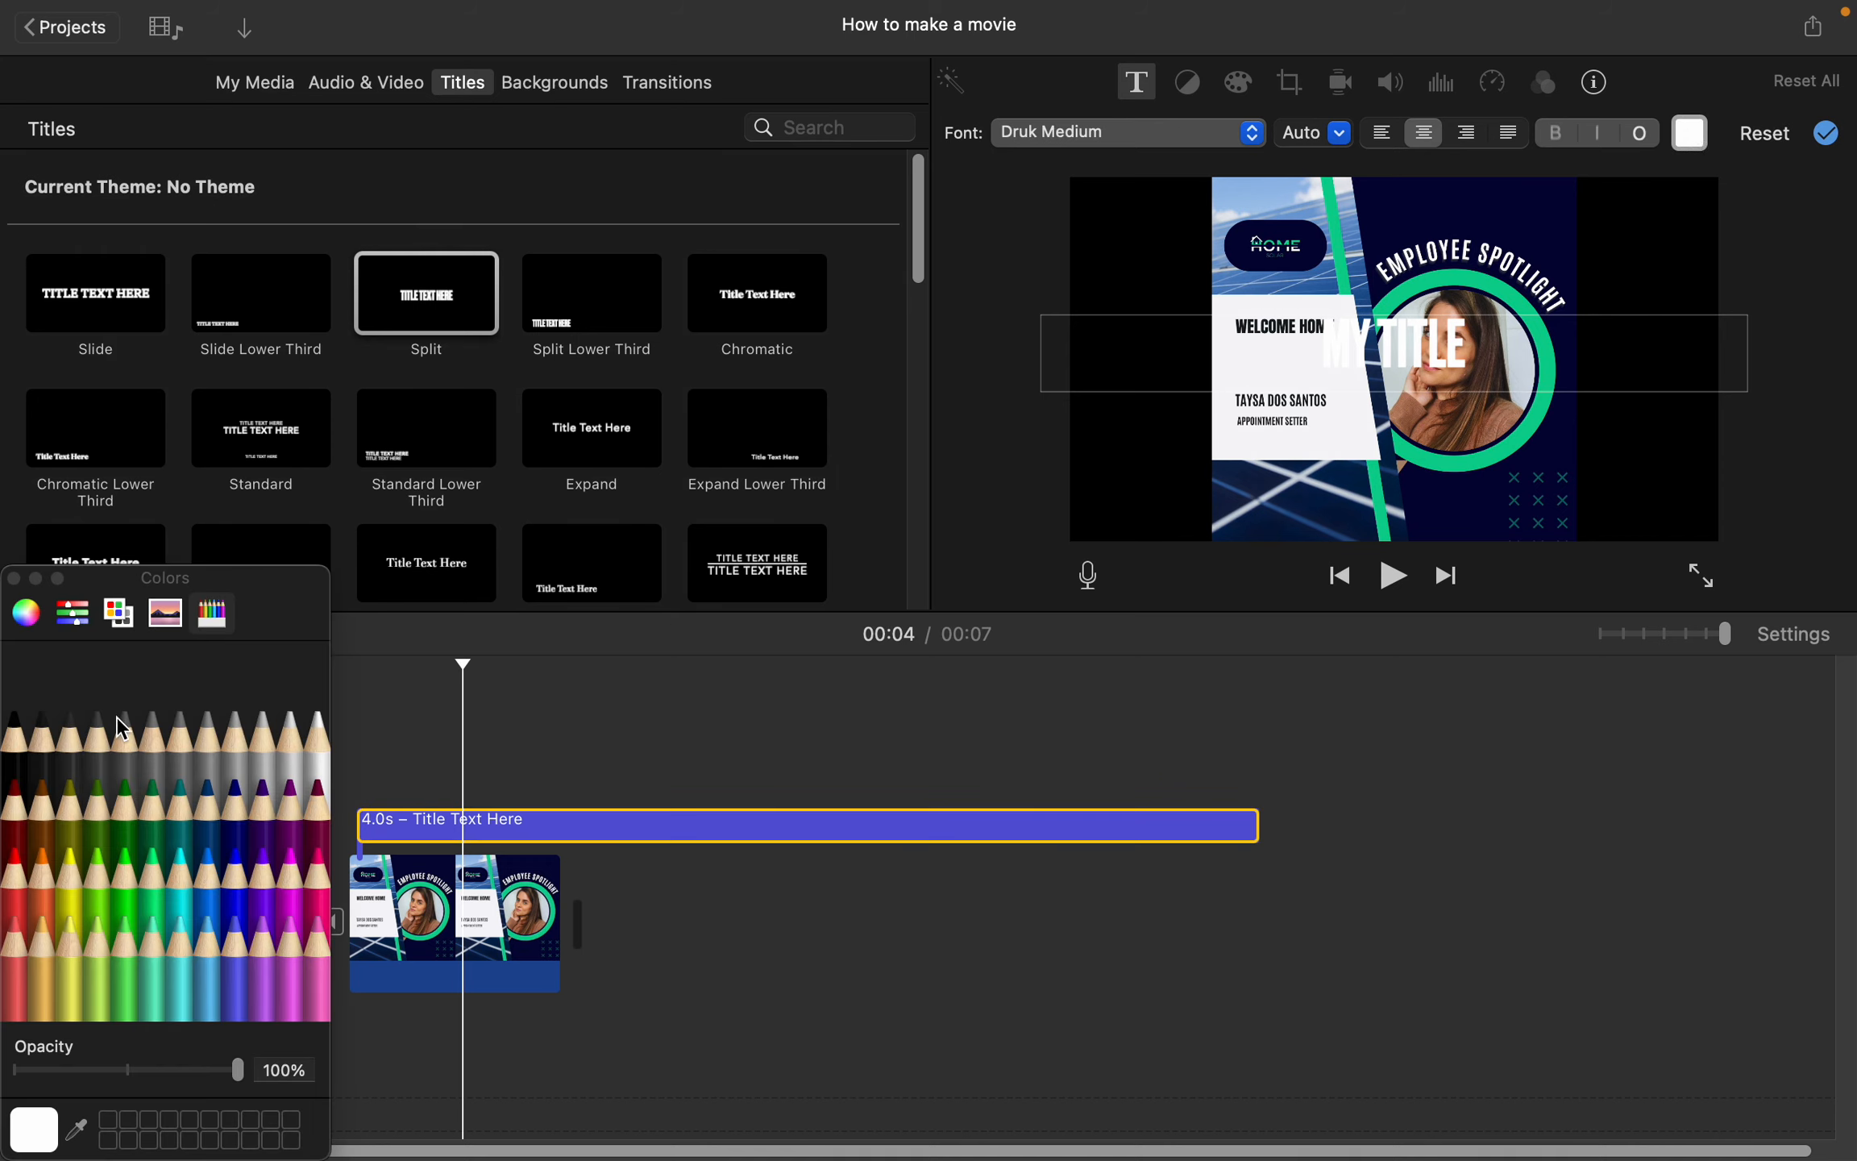
click(16, 733)
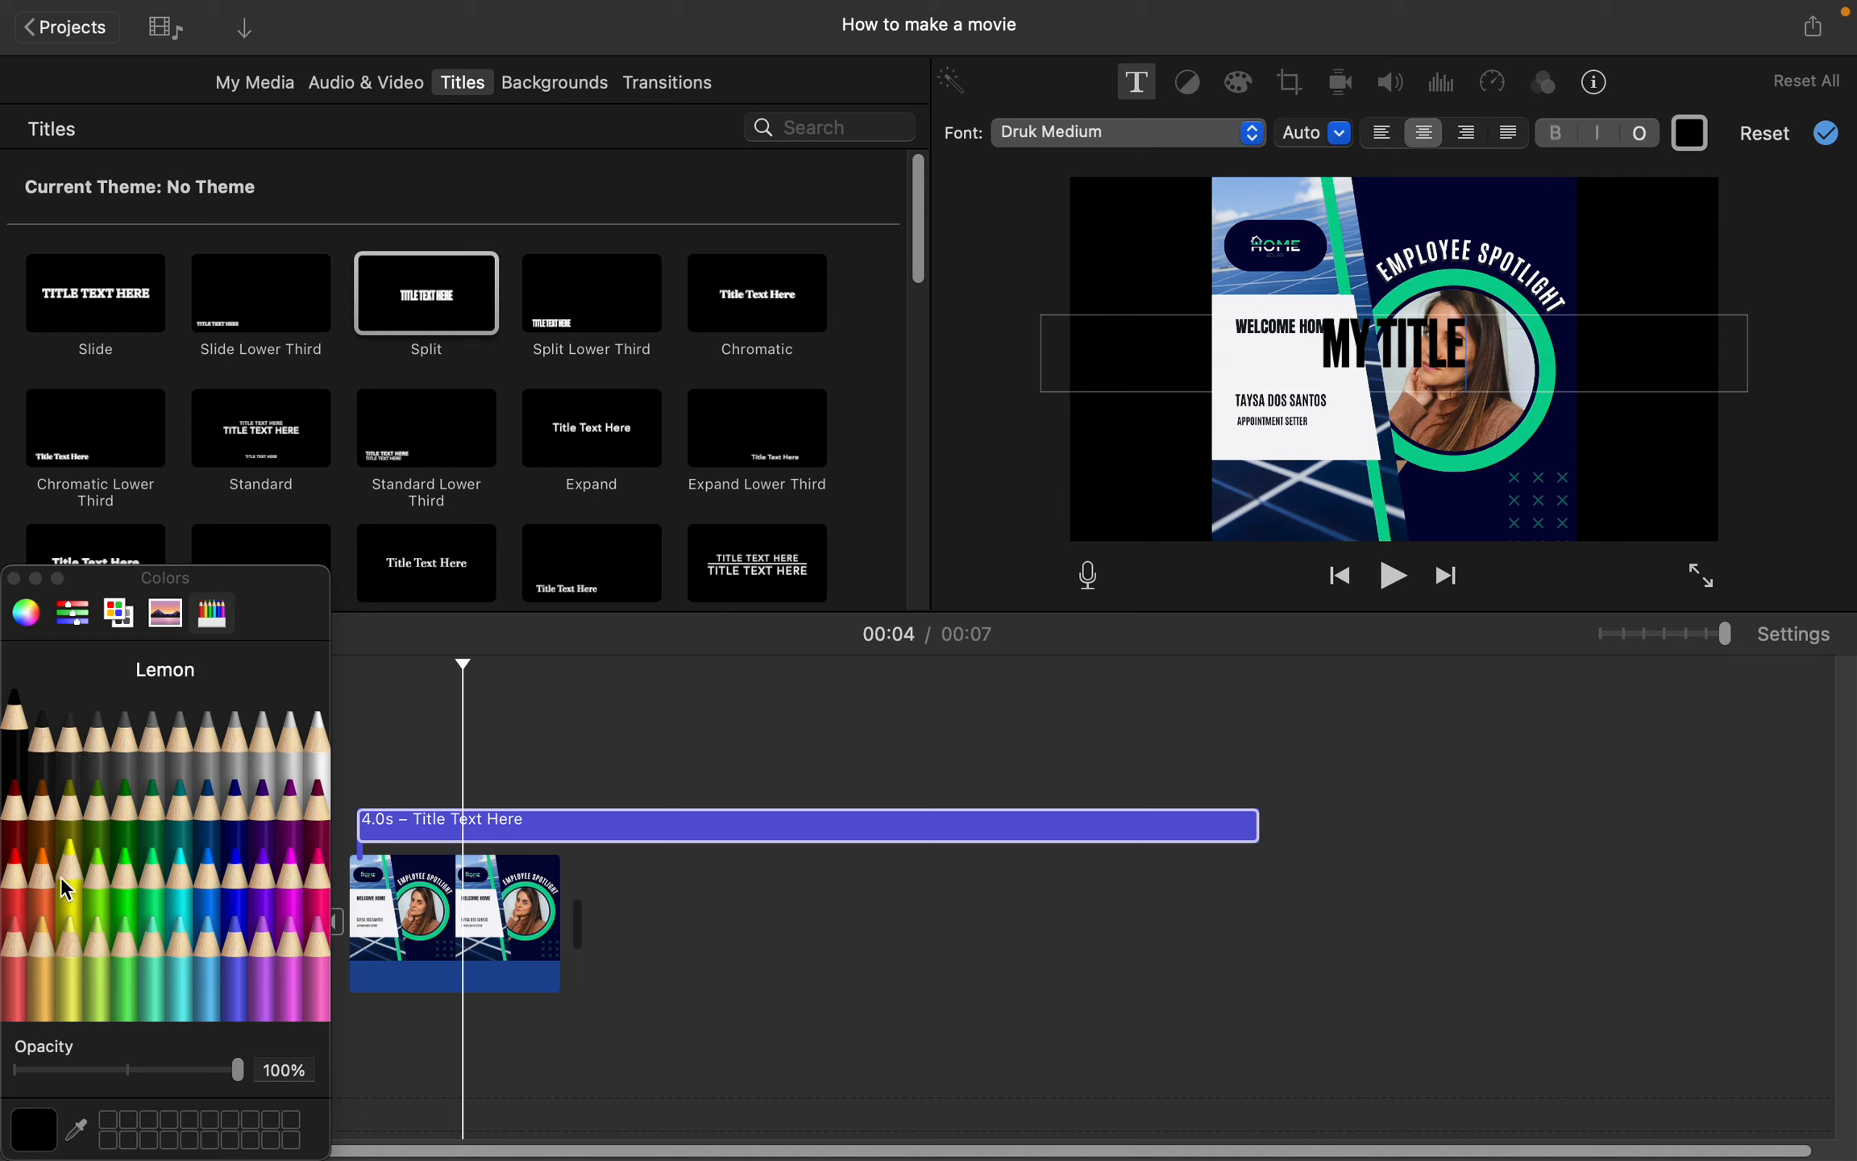
click(214, 830)
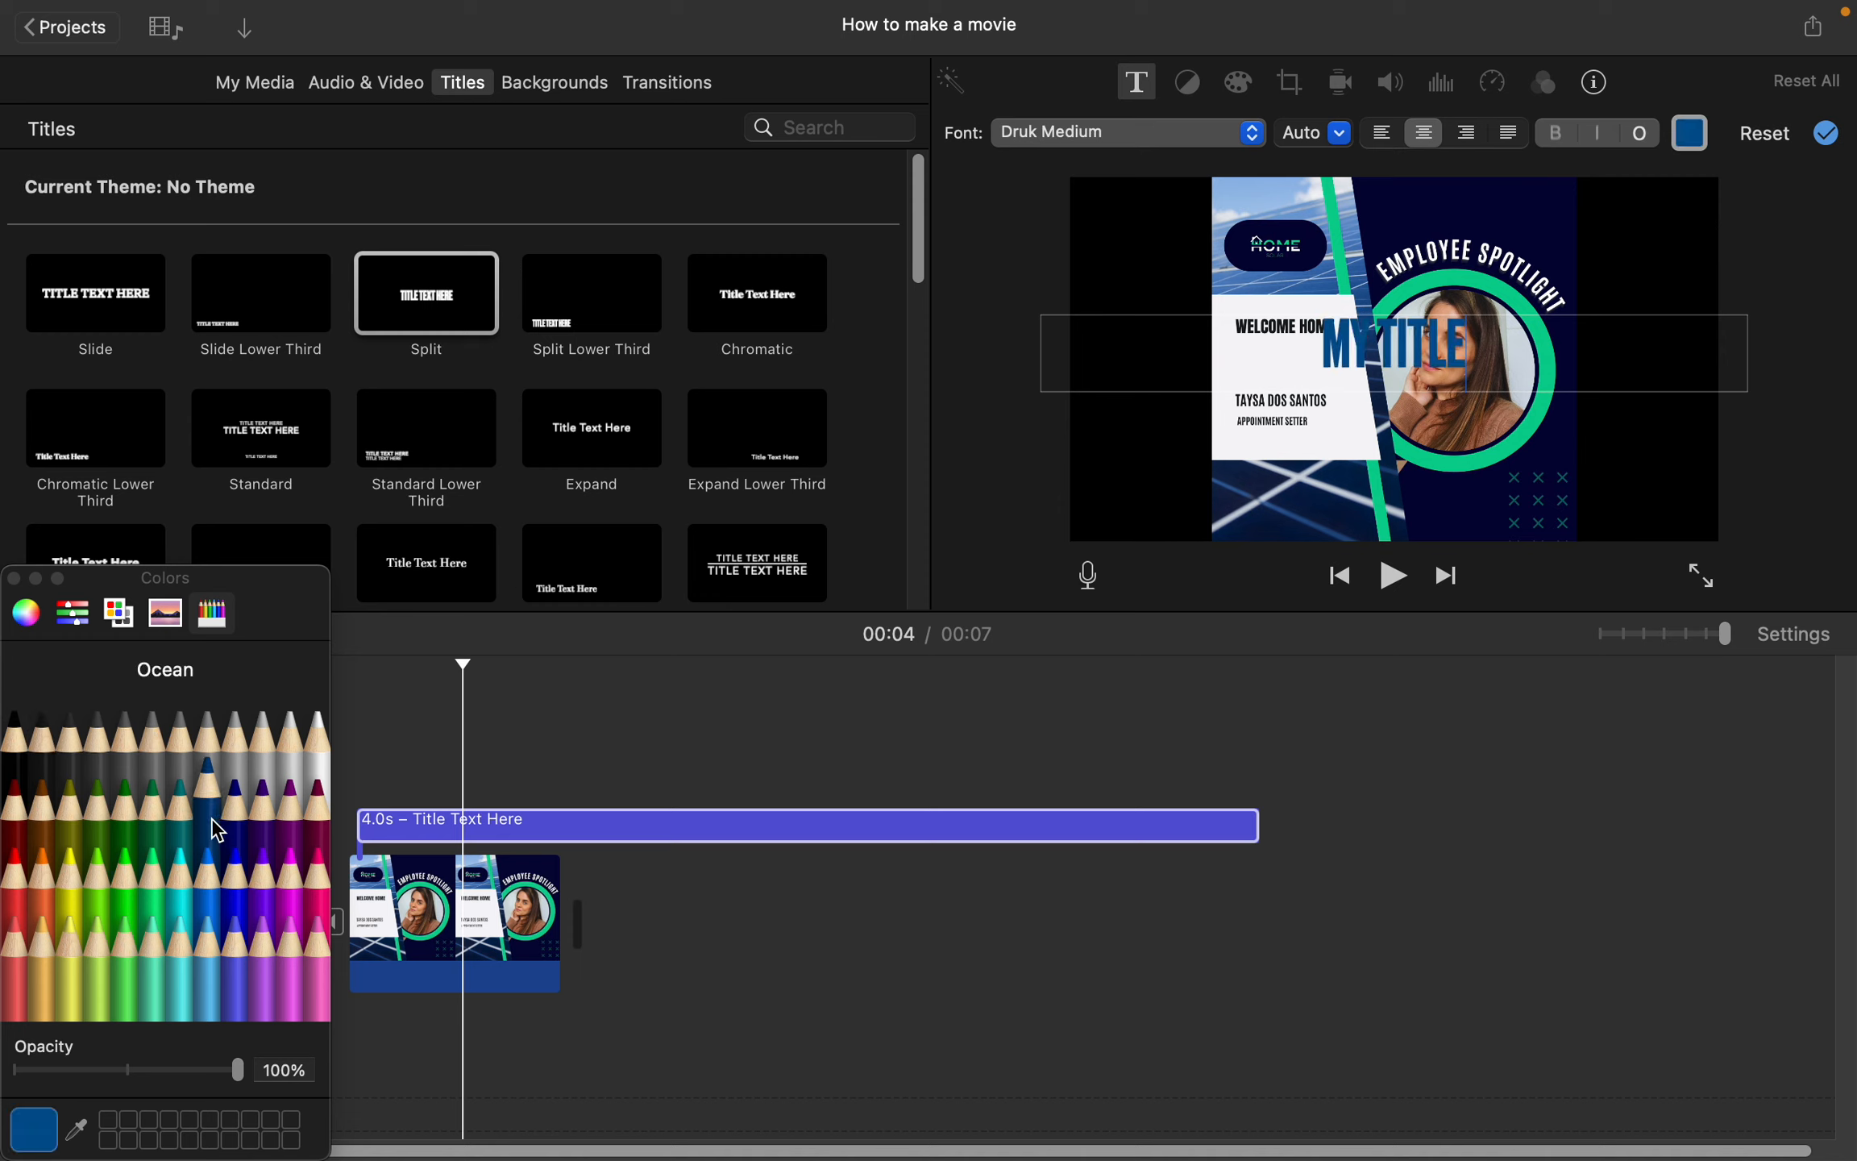
Step: Change the font of the "MY TITLE" text to American Typewriter Bold
drag(1445, 355, 1268, 375)
click(1510, 342)
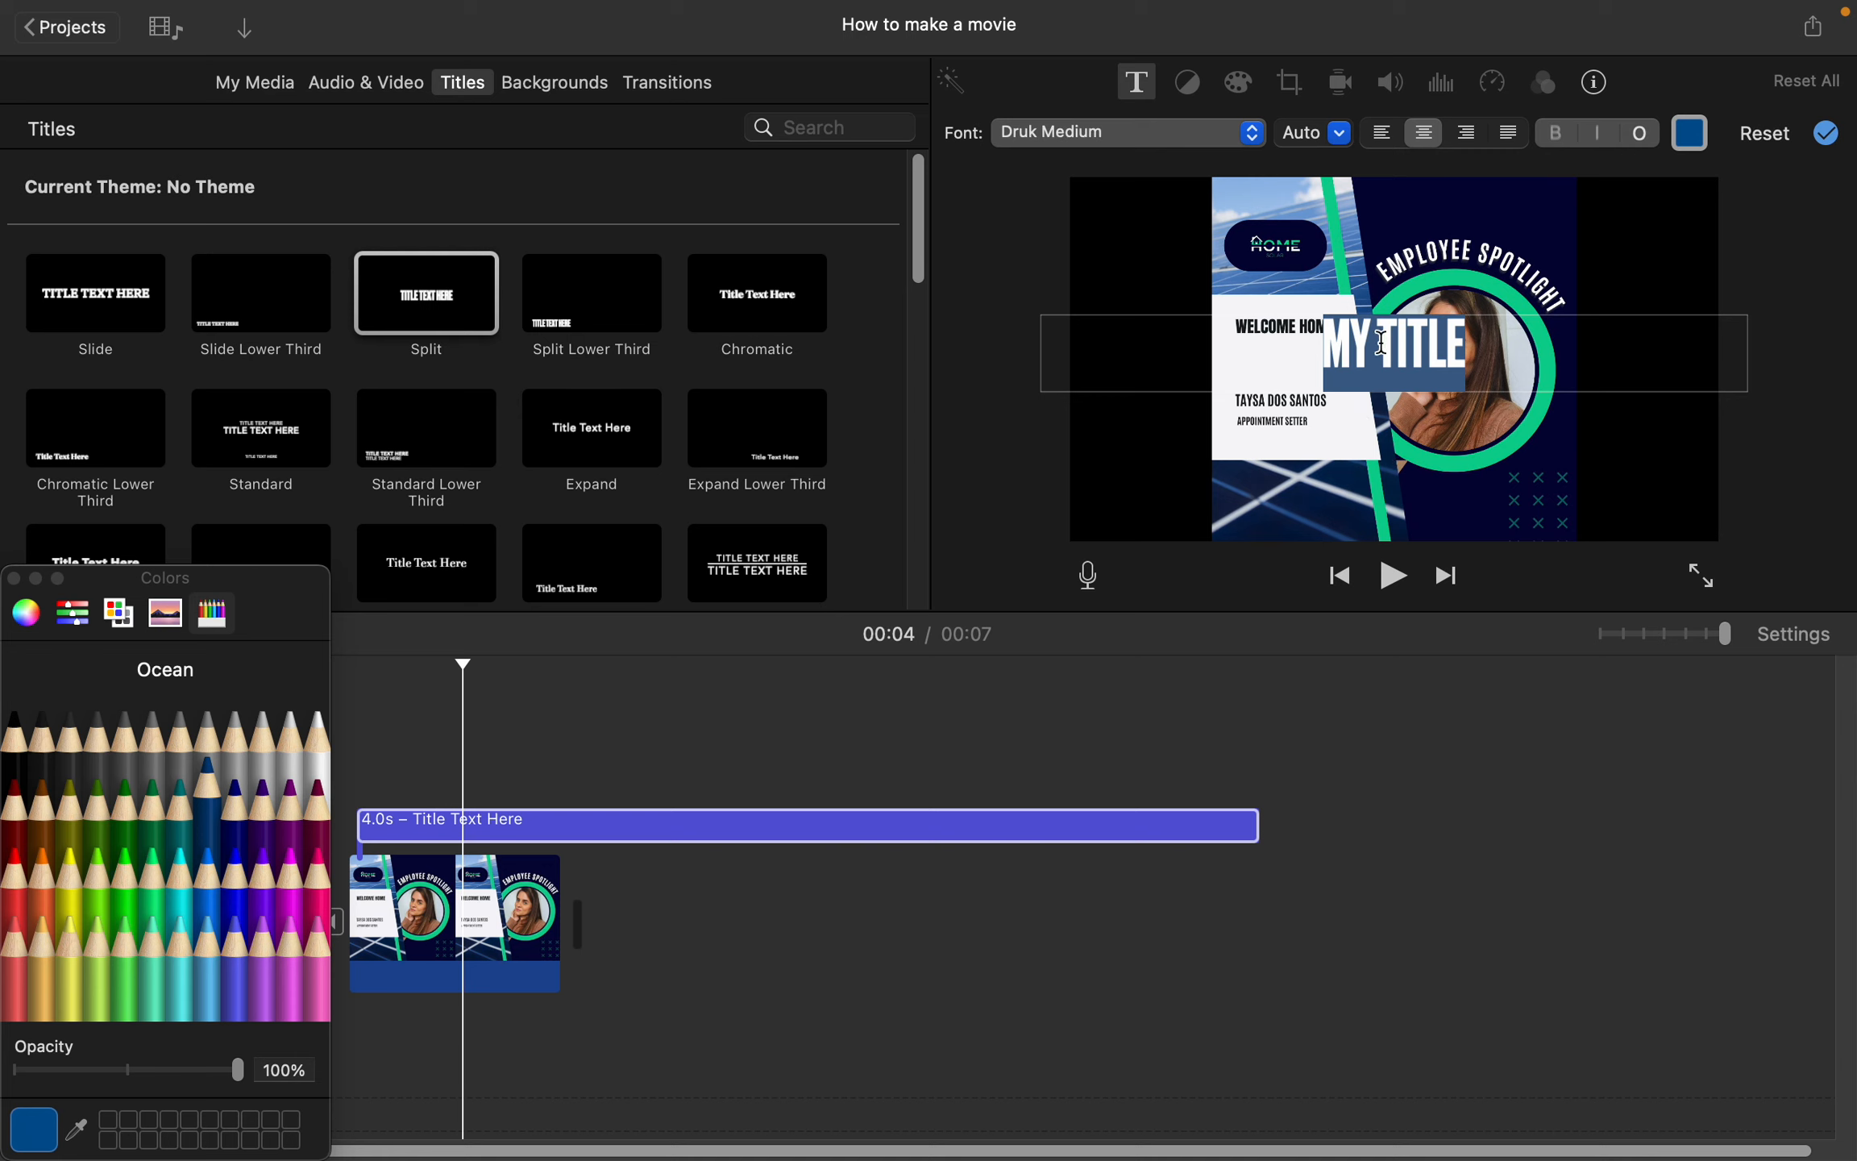
click(1250, 140)
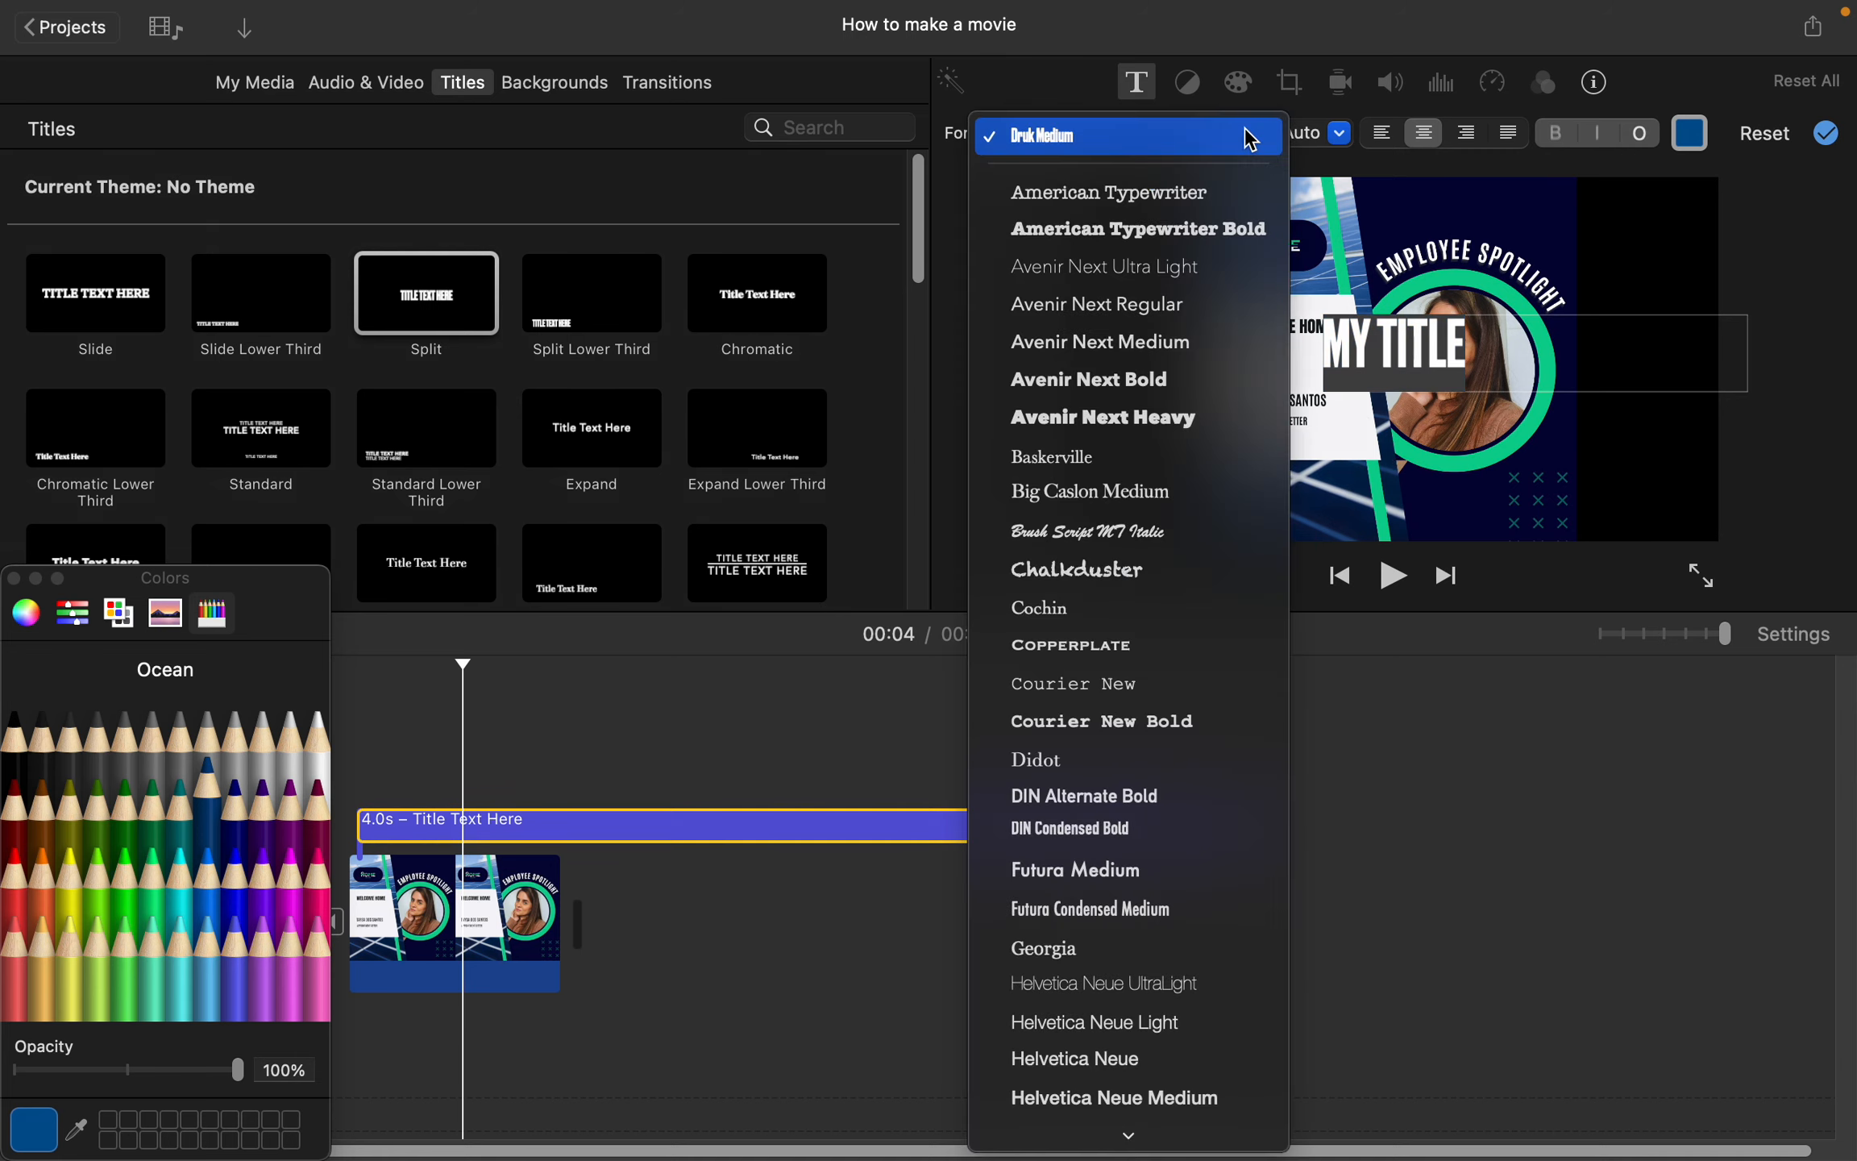
click(1161, 232)
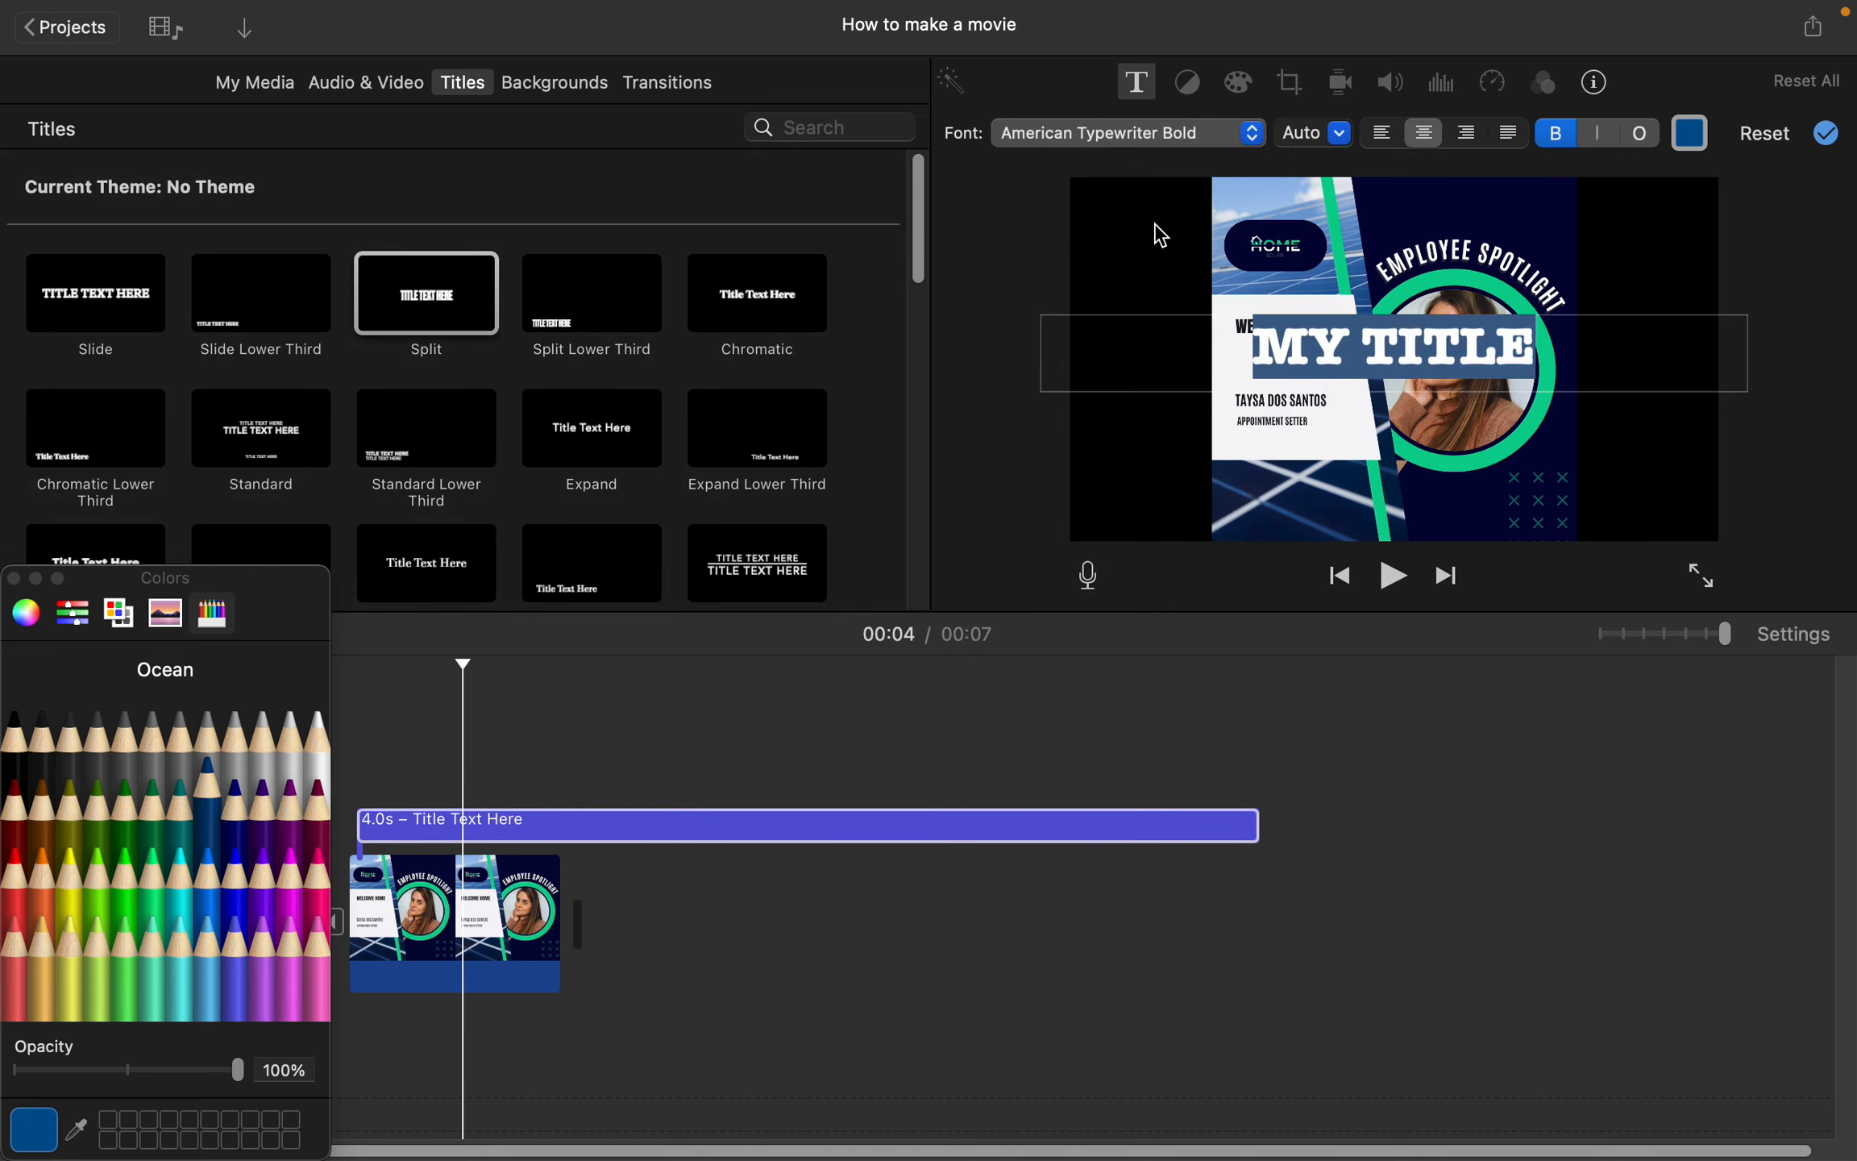
click(1526, 457)
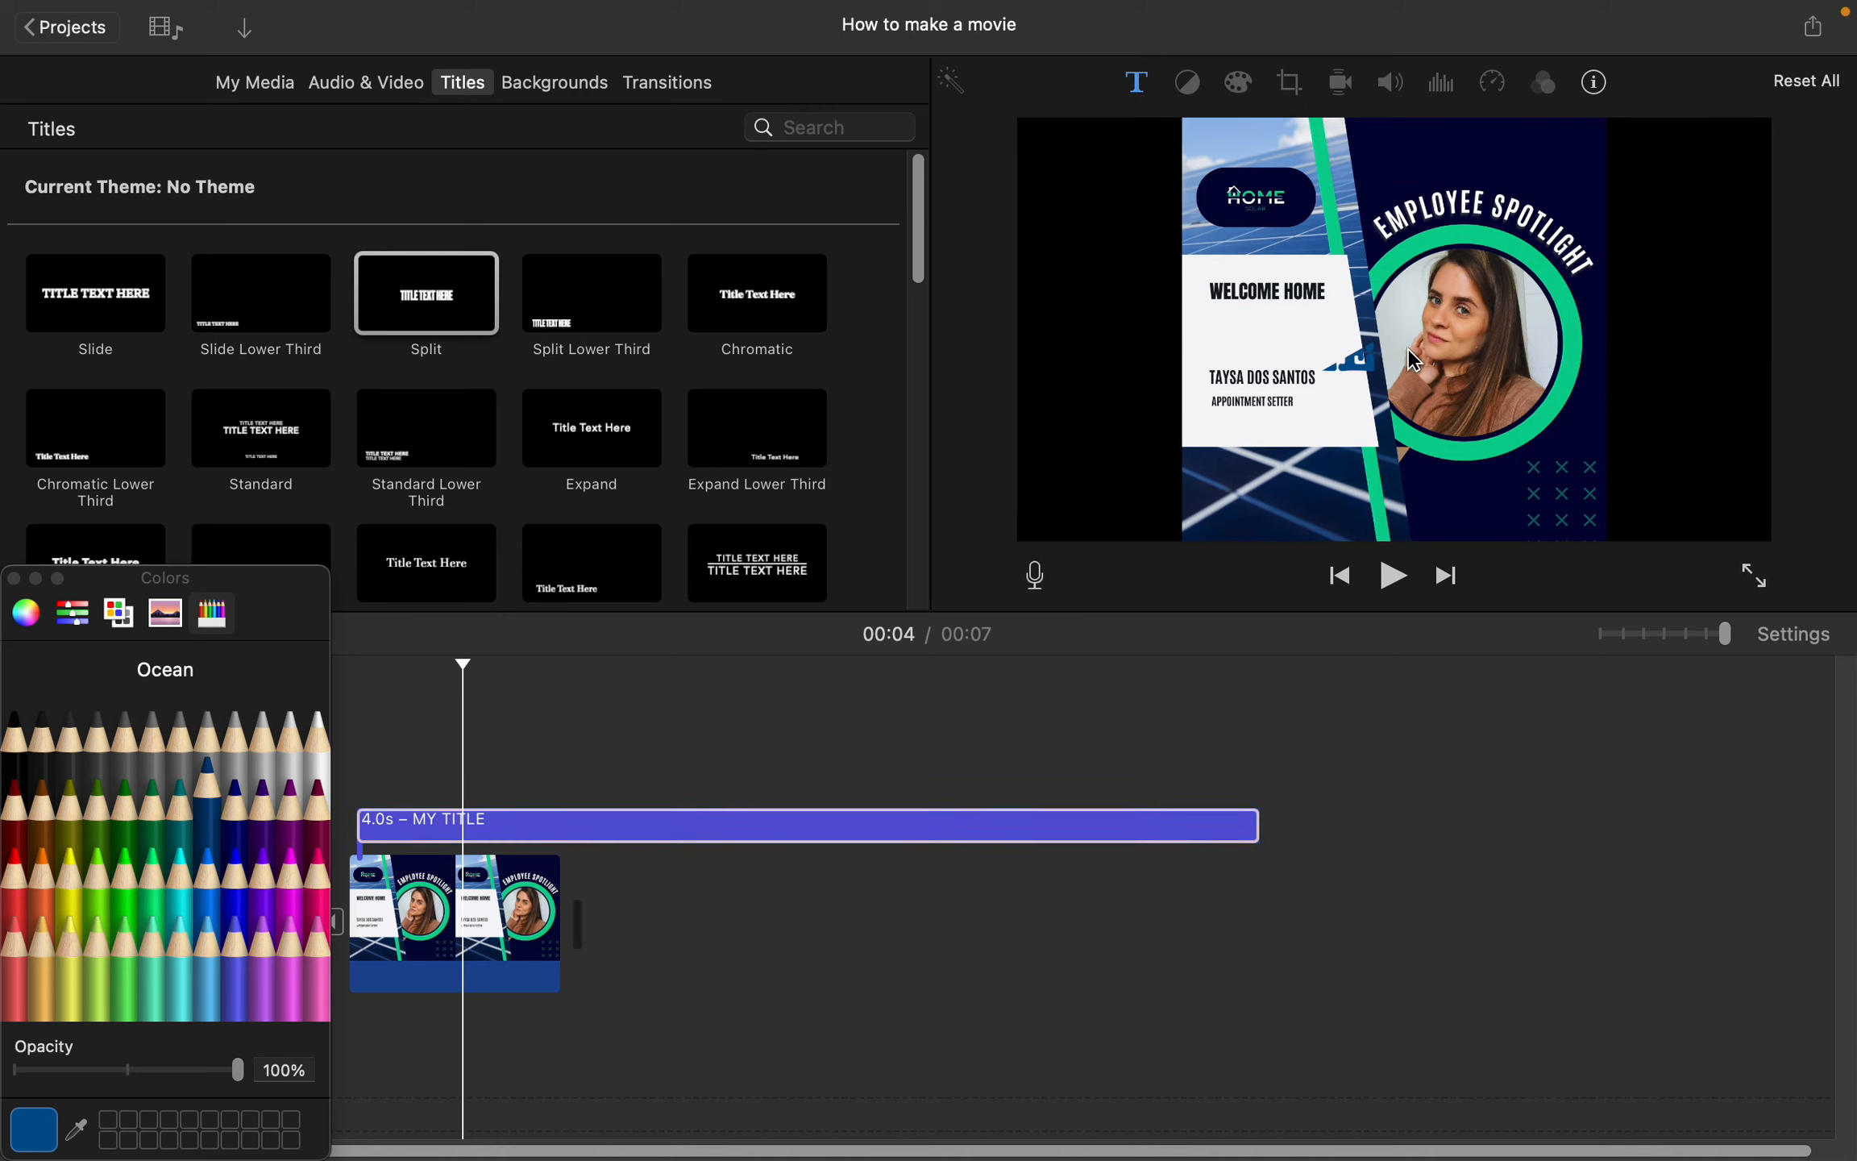
Step: Shorten the "MY TITLE" title in the timeline to about 1.8 s by trimming its end
click(482, 814)
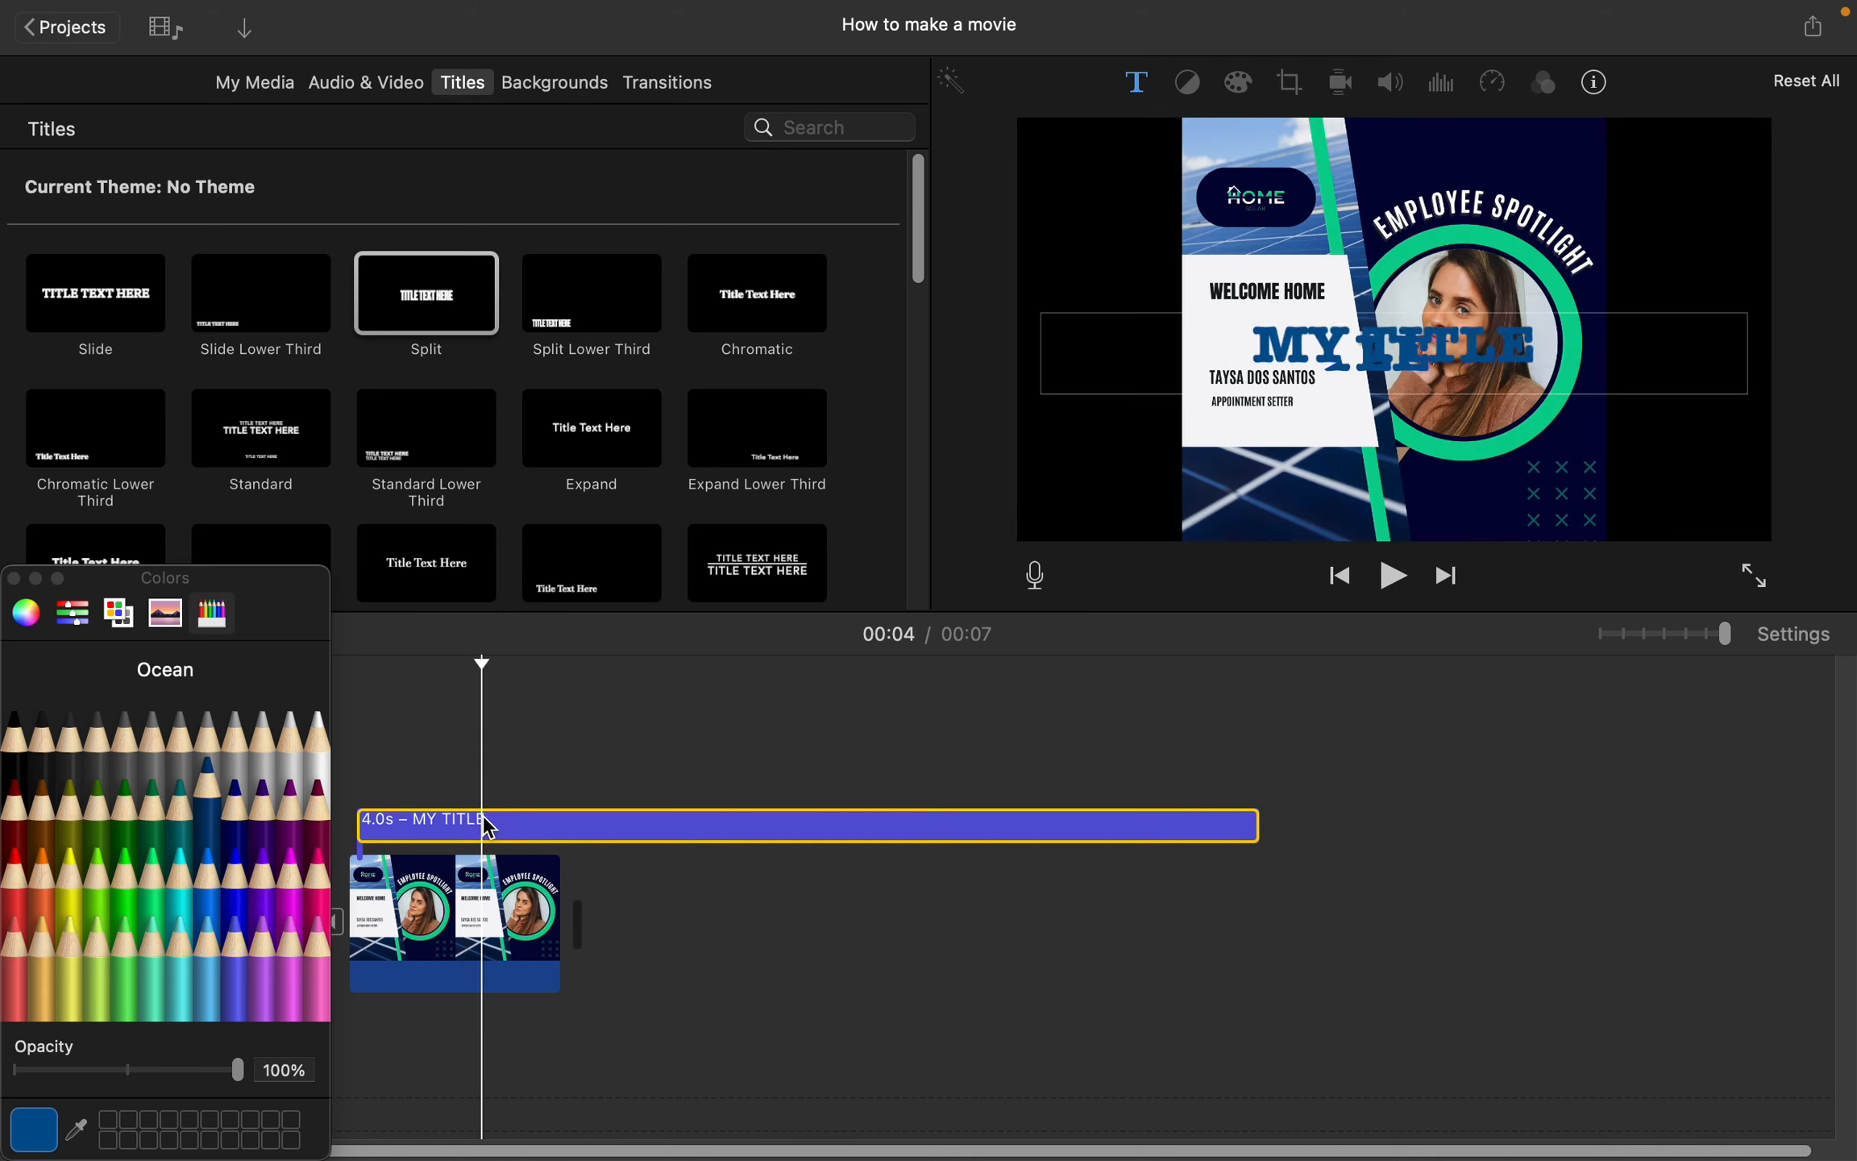
click(1696, 143)
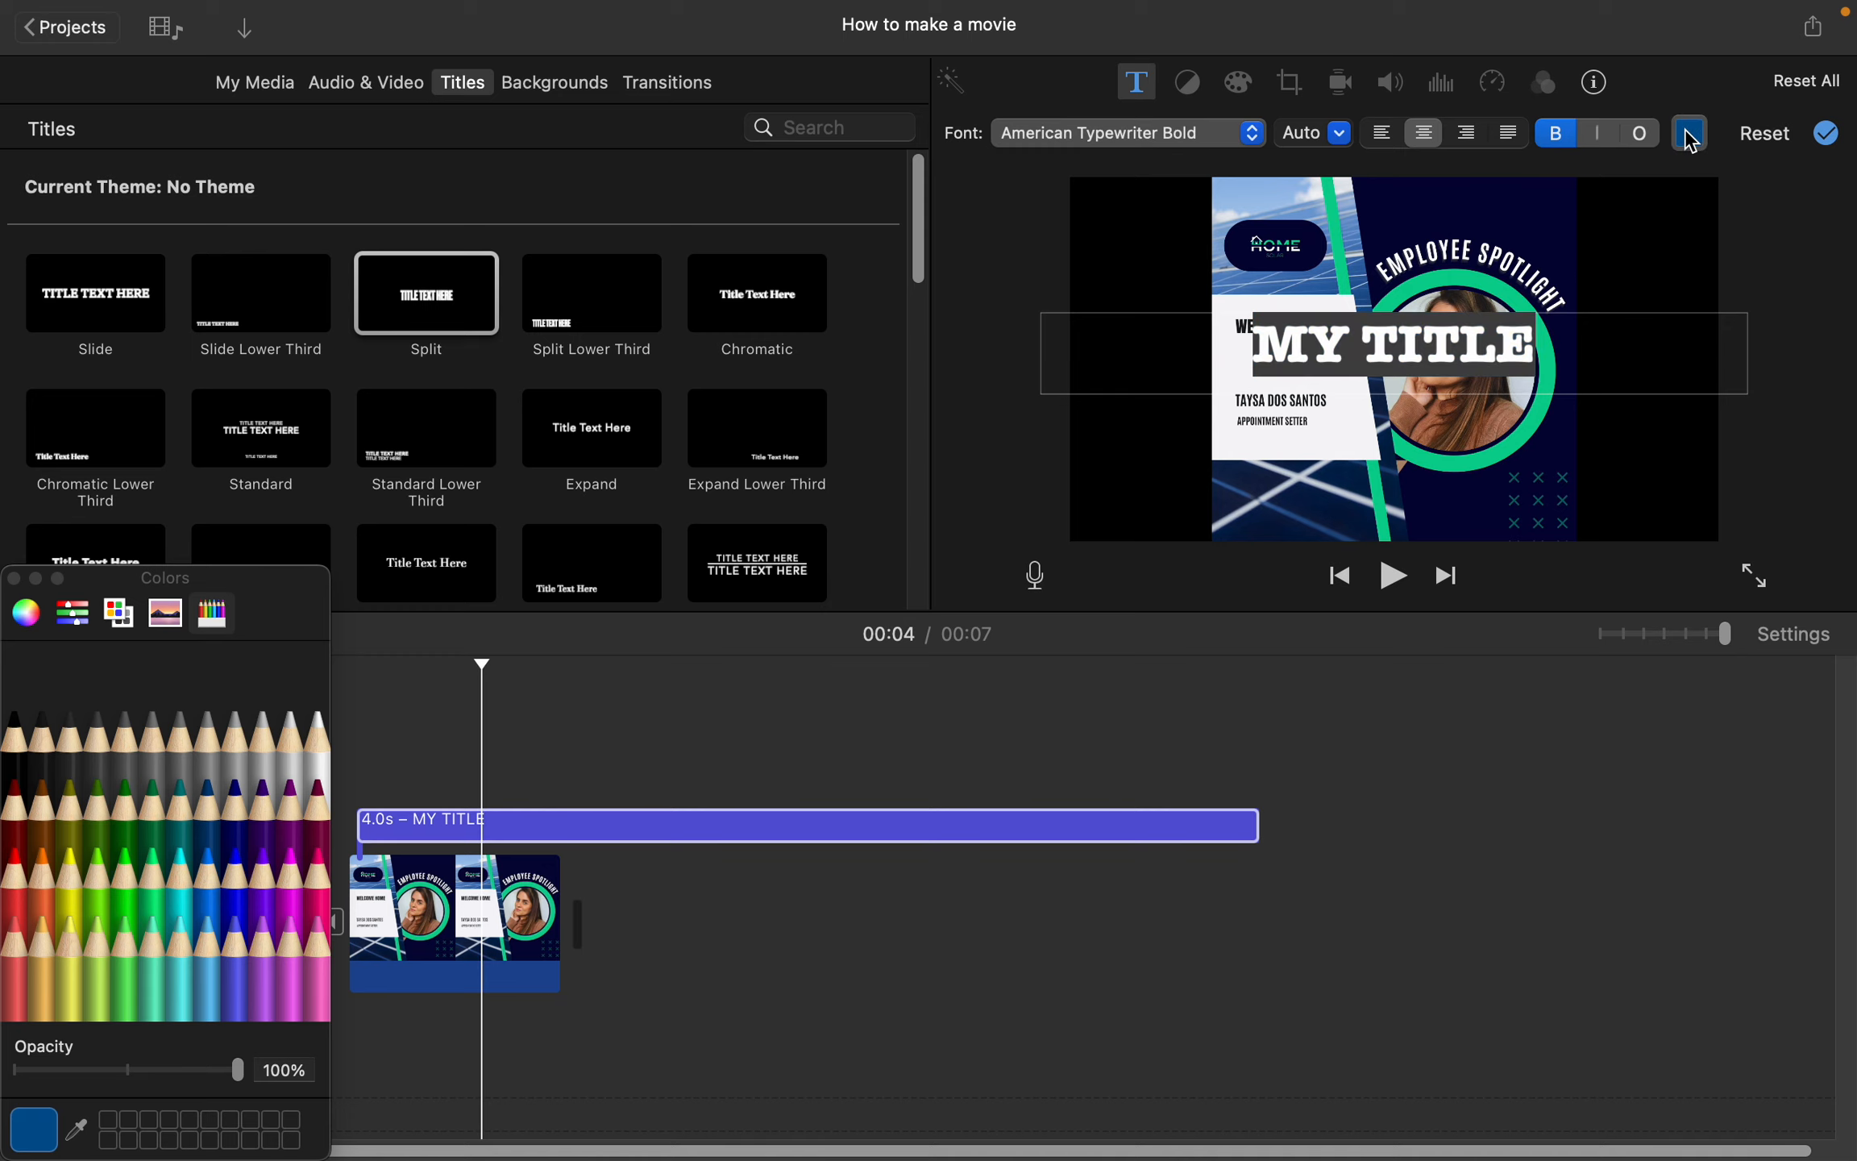
click(988, 666)
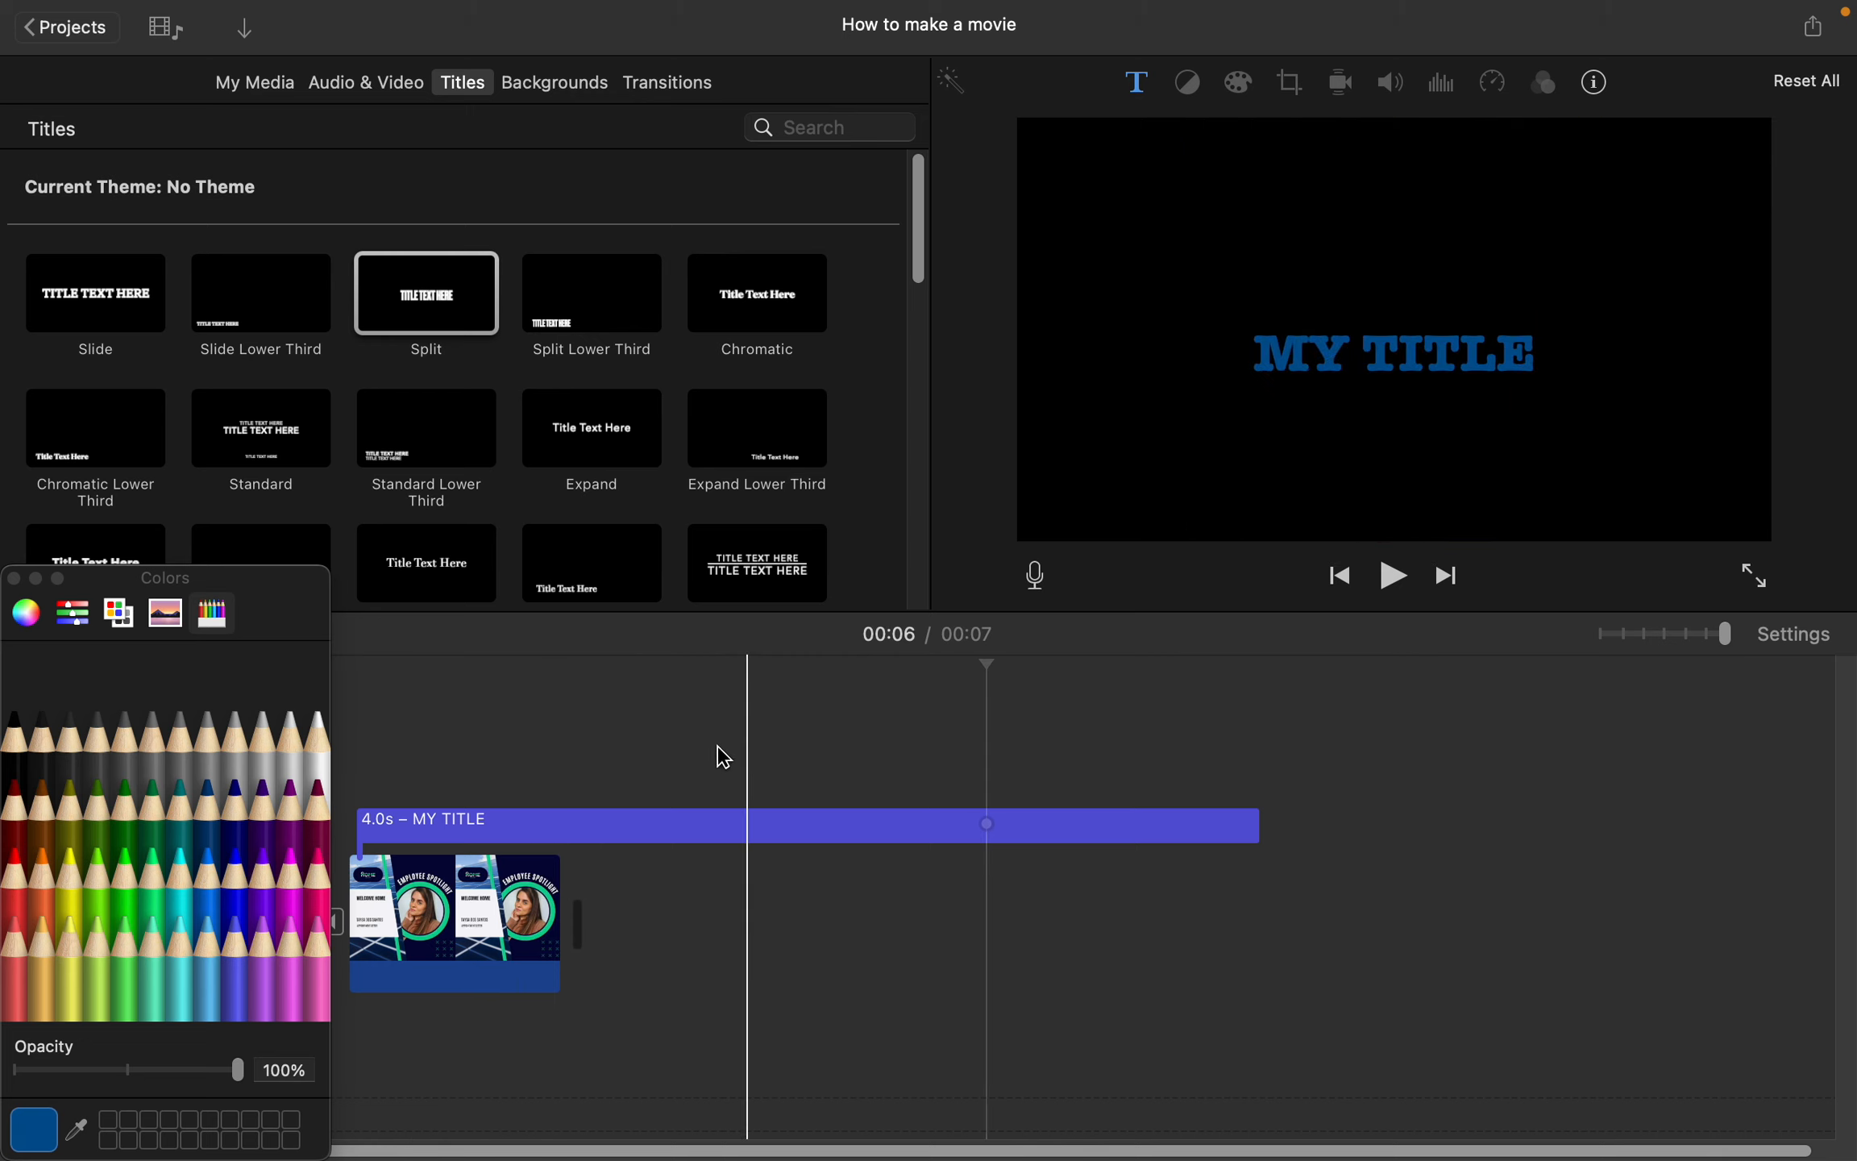
drag(1249, 838, 774, 822)
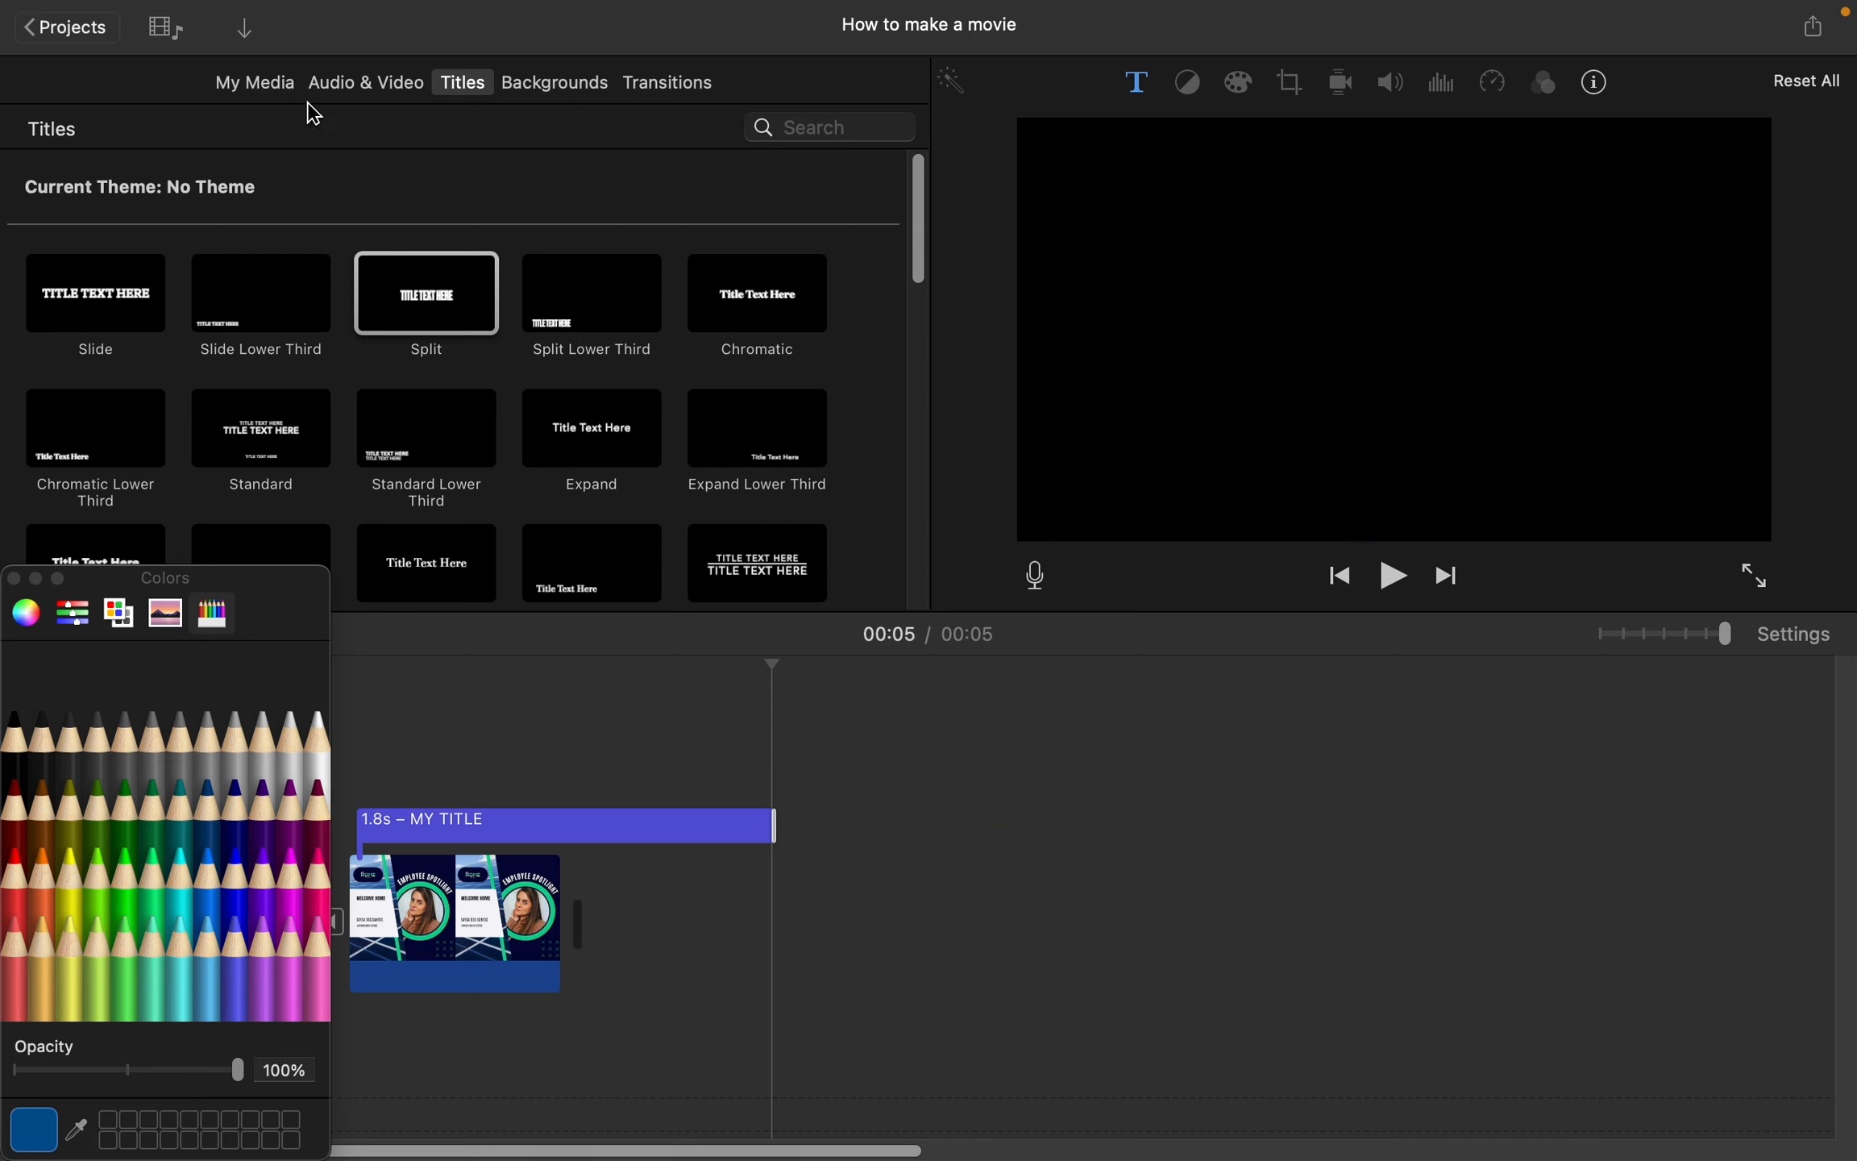
Step: Close the color picker and add the music track sunny-days-SBA-346470089 beneath the clips, starting at the beginning of the movie
click(376, 93)
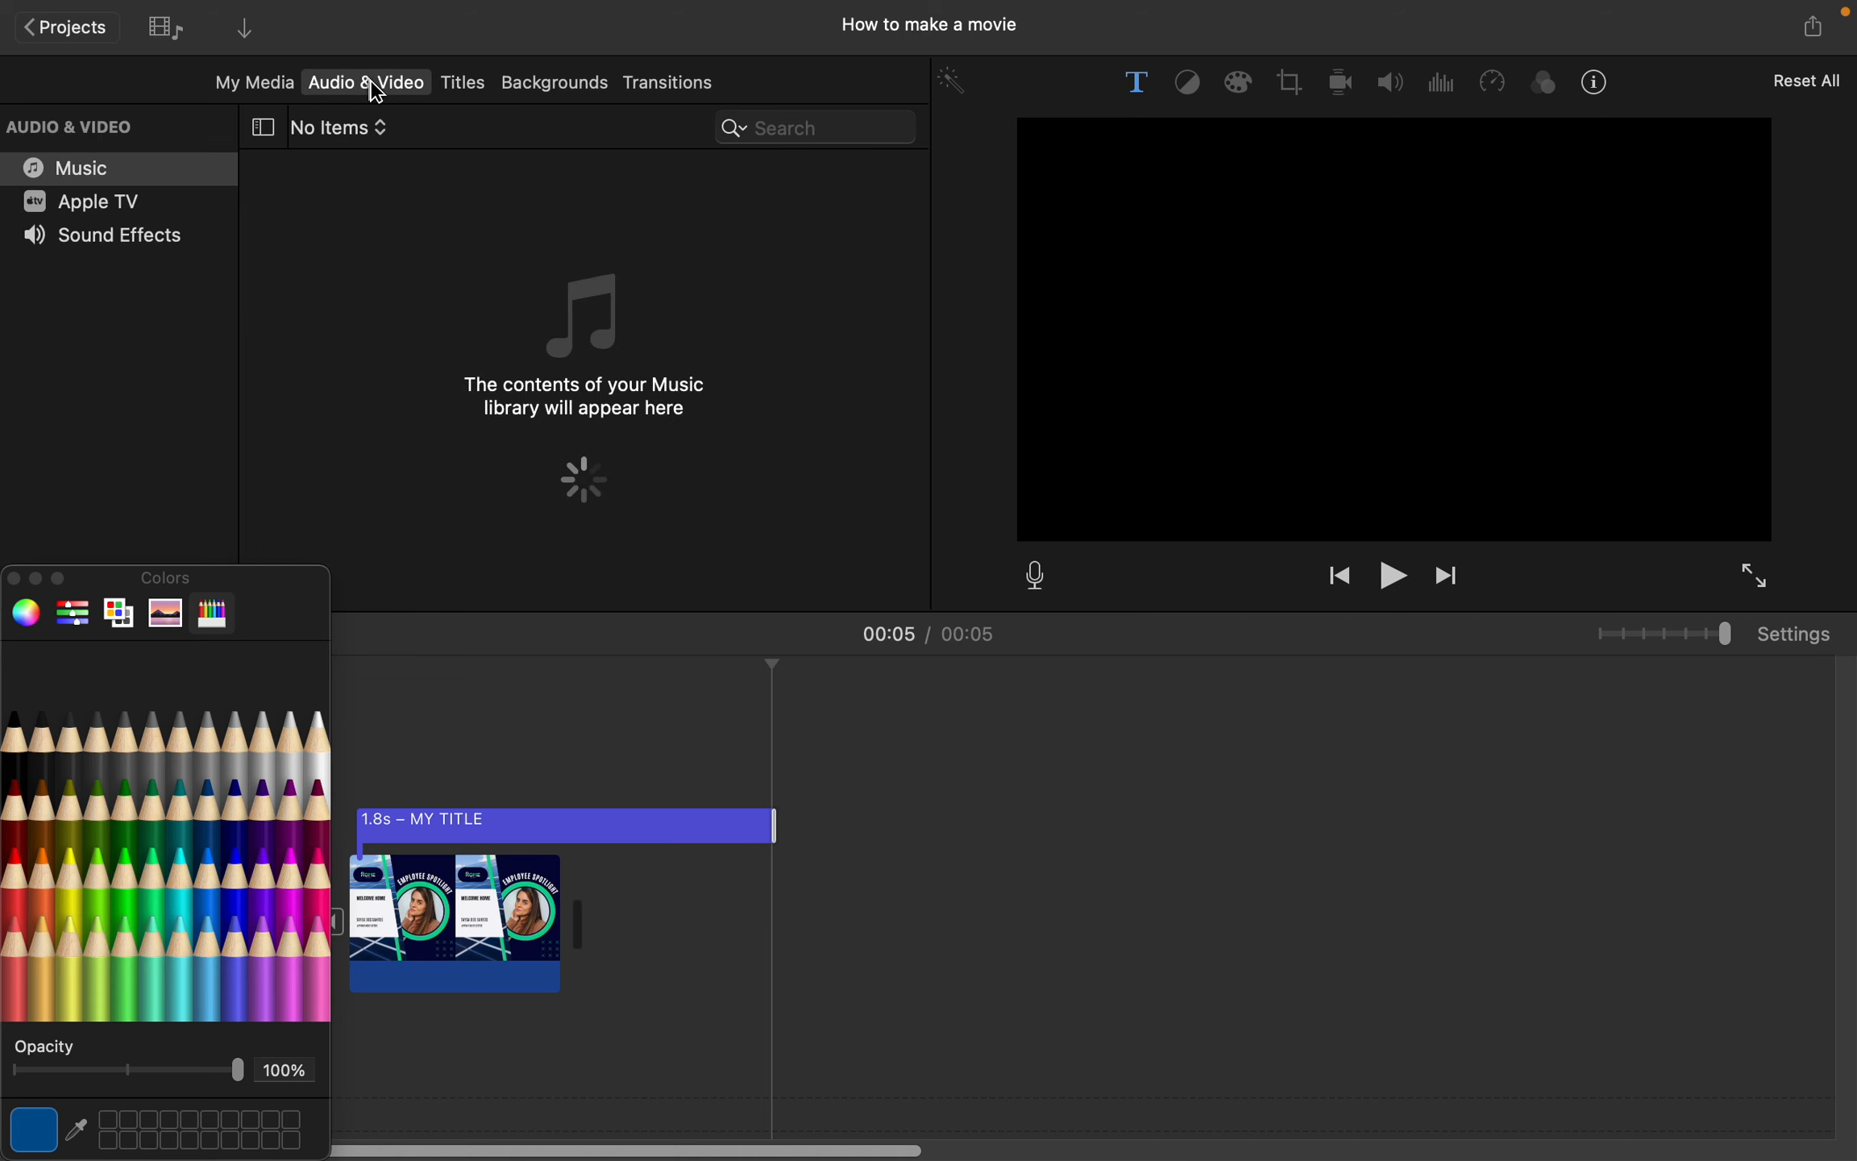
click(15, 579)
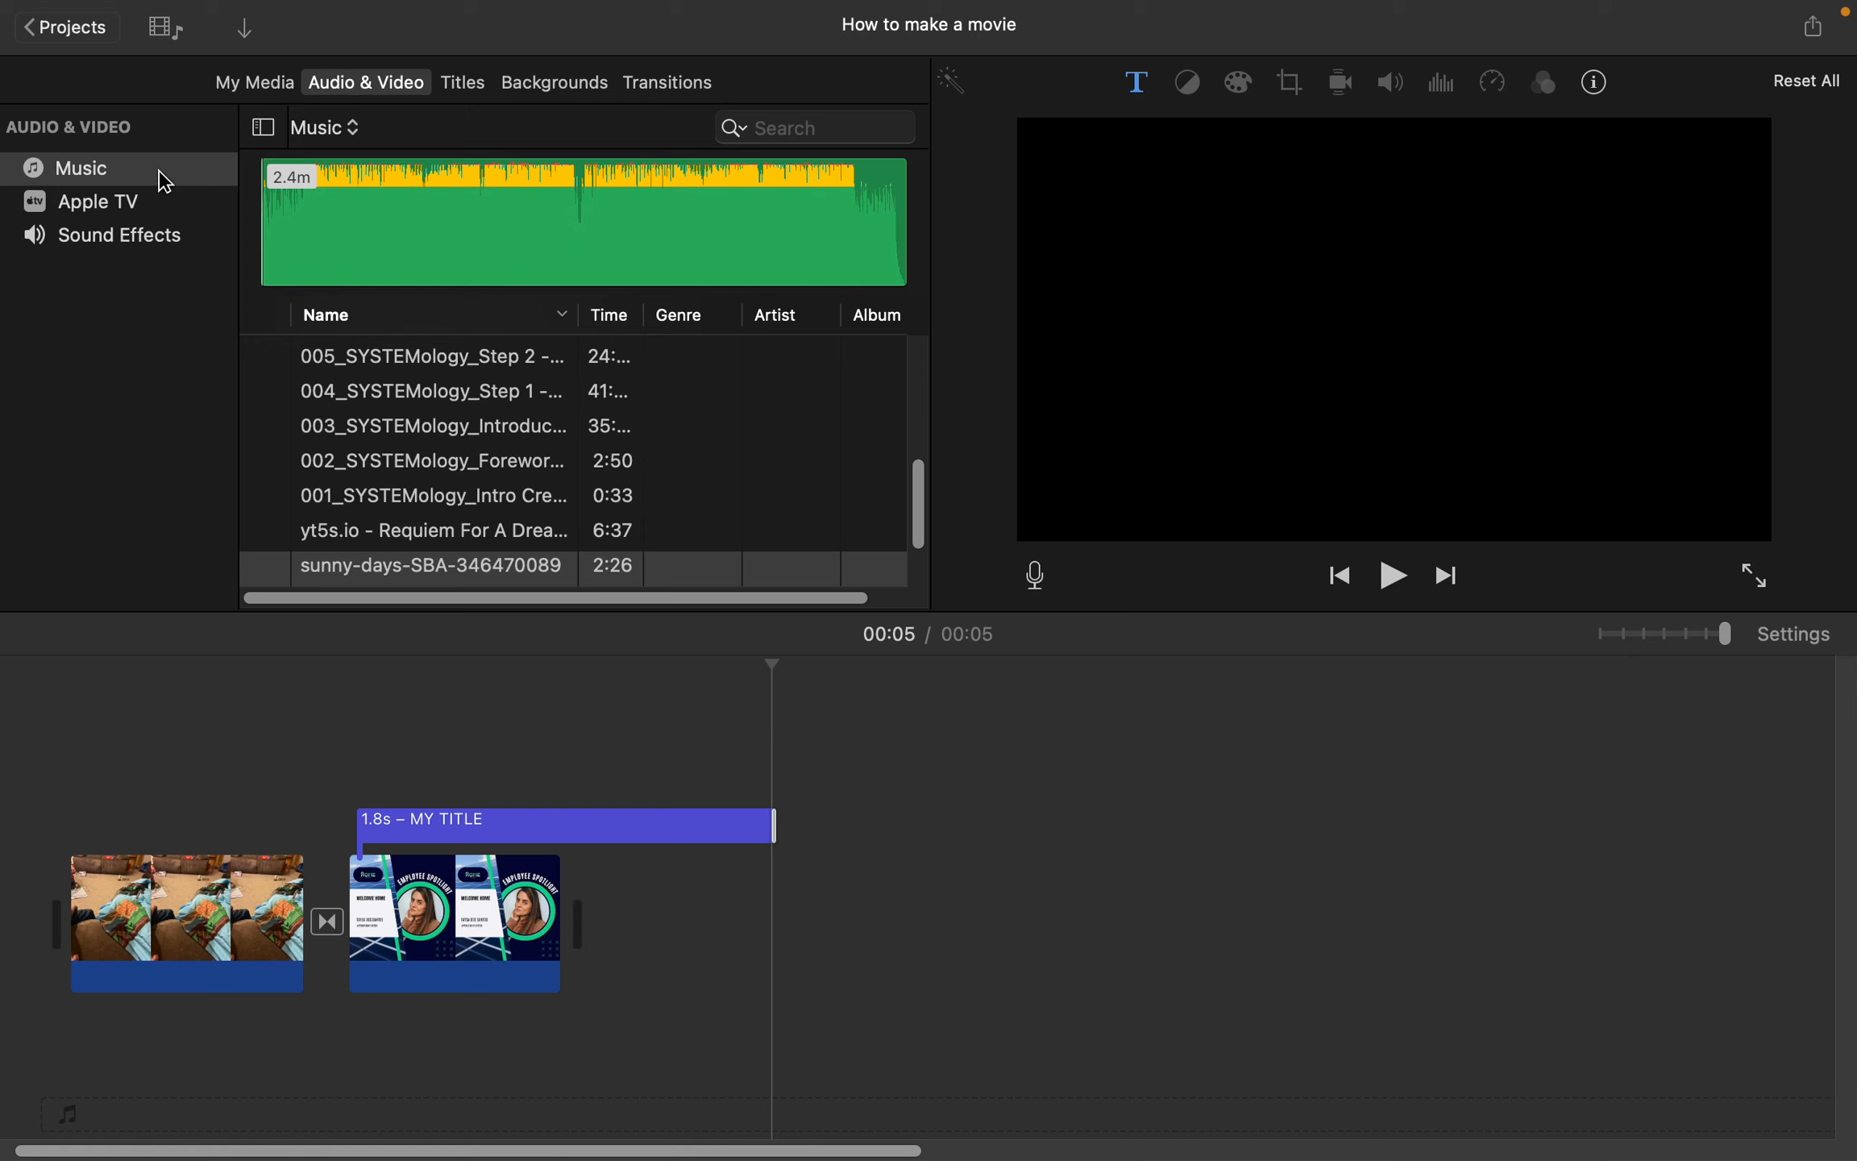
click(494, 413)
scroll(532, 484, down, 3)
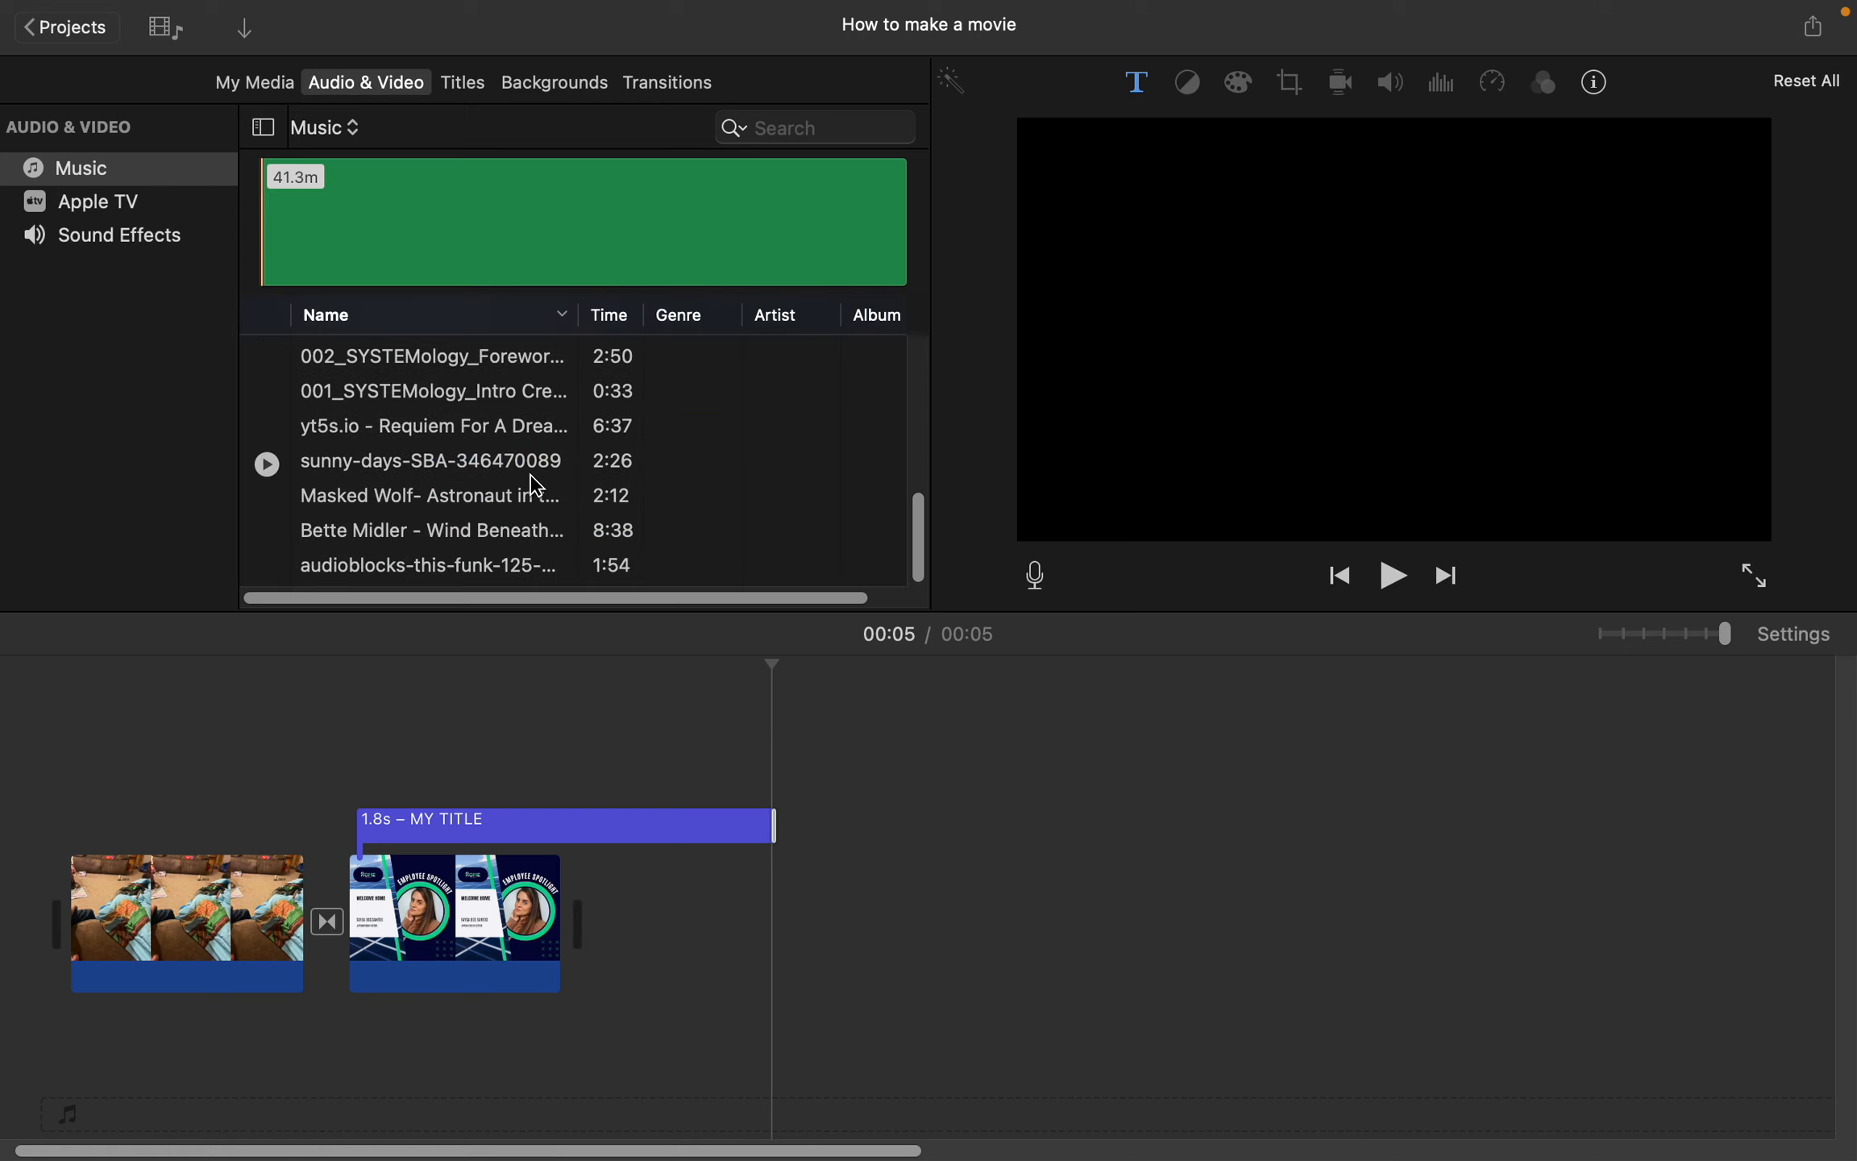
drag(451, 475, 20, 1056)
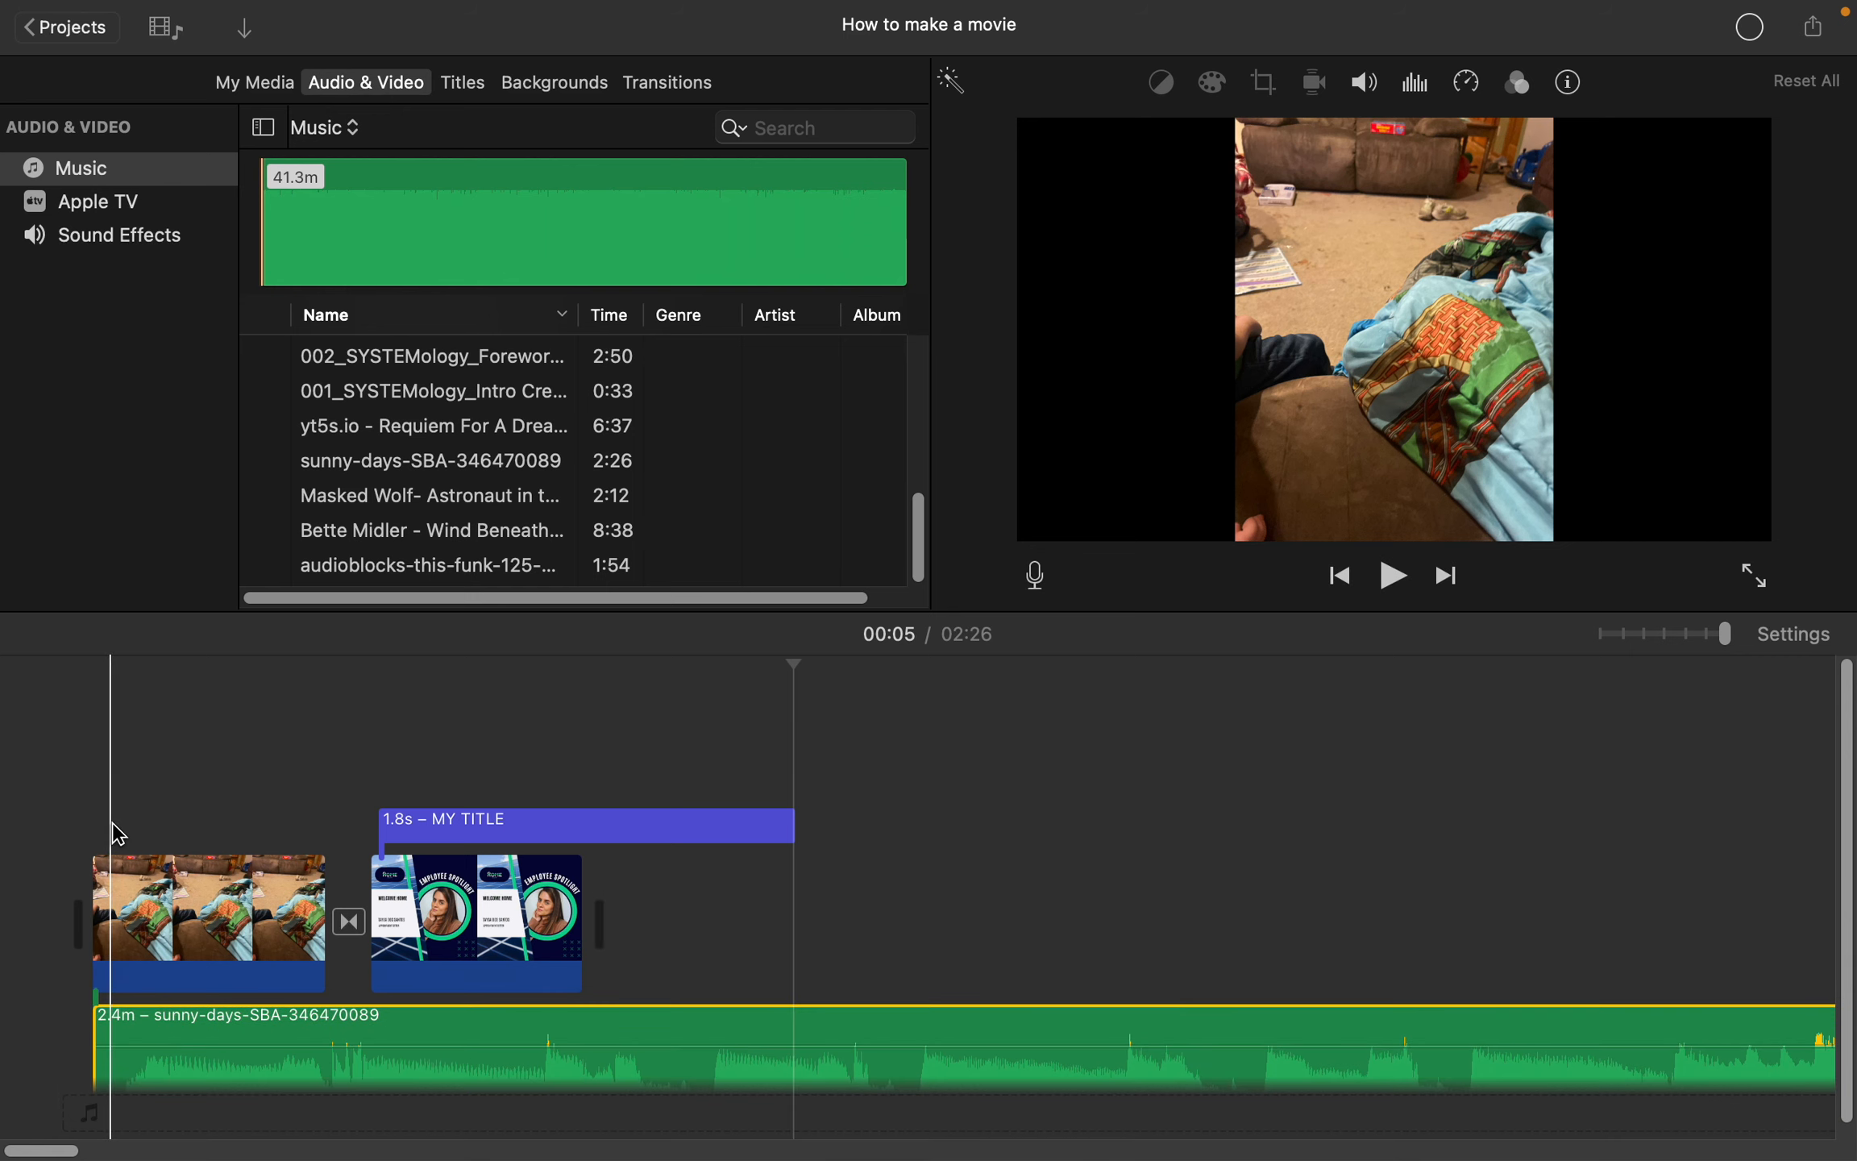
Step: Preview the movie's opening with the music and trim the "MY TITLE" title to about 0.9 s, ending with the "Employee Spotlight" clip
key(space)
key(space)
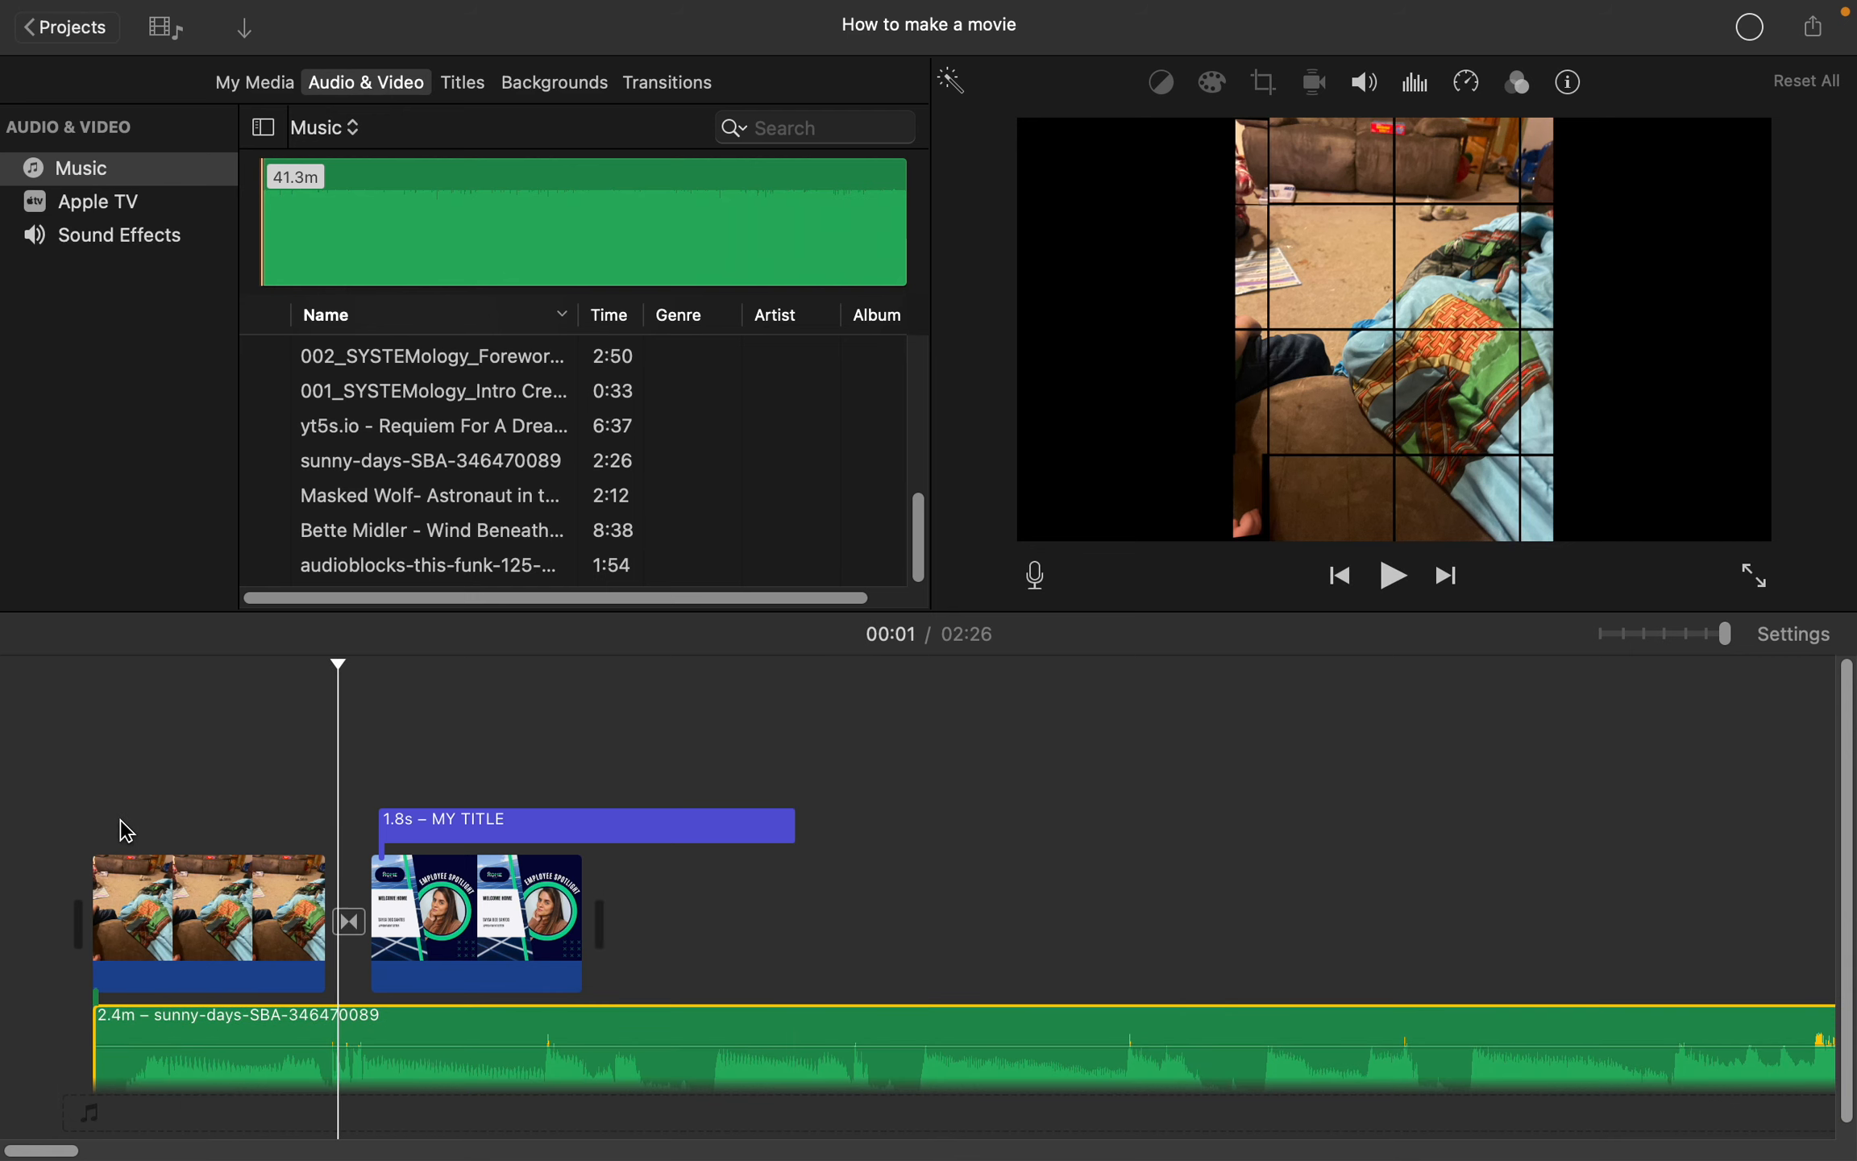
key(space)
key(space)
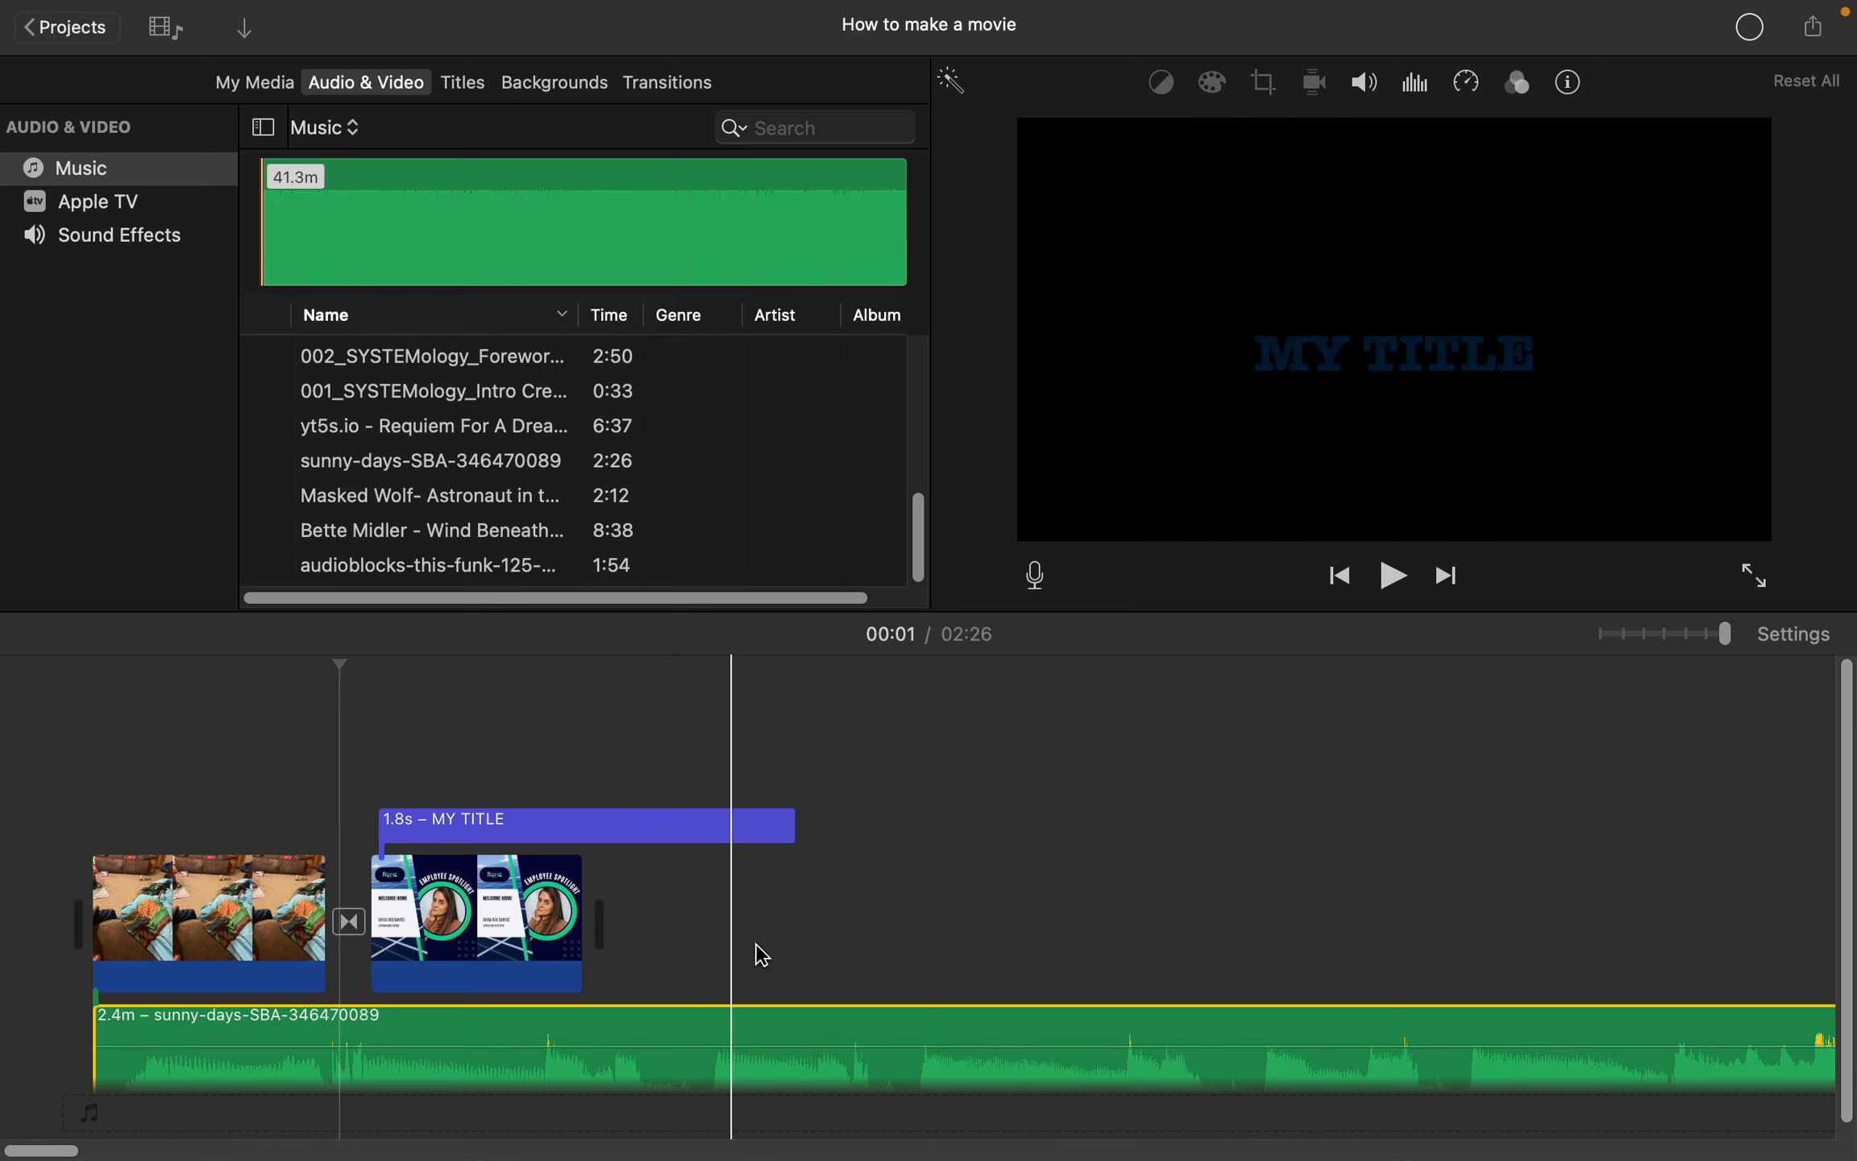
drag(786, 831, 583, 830)
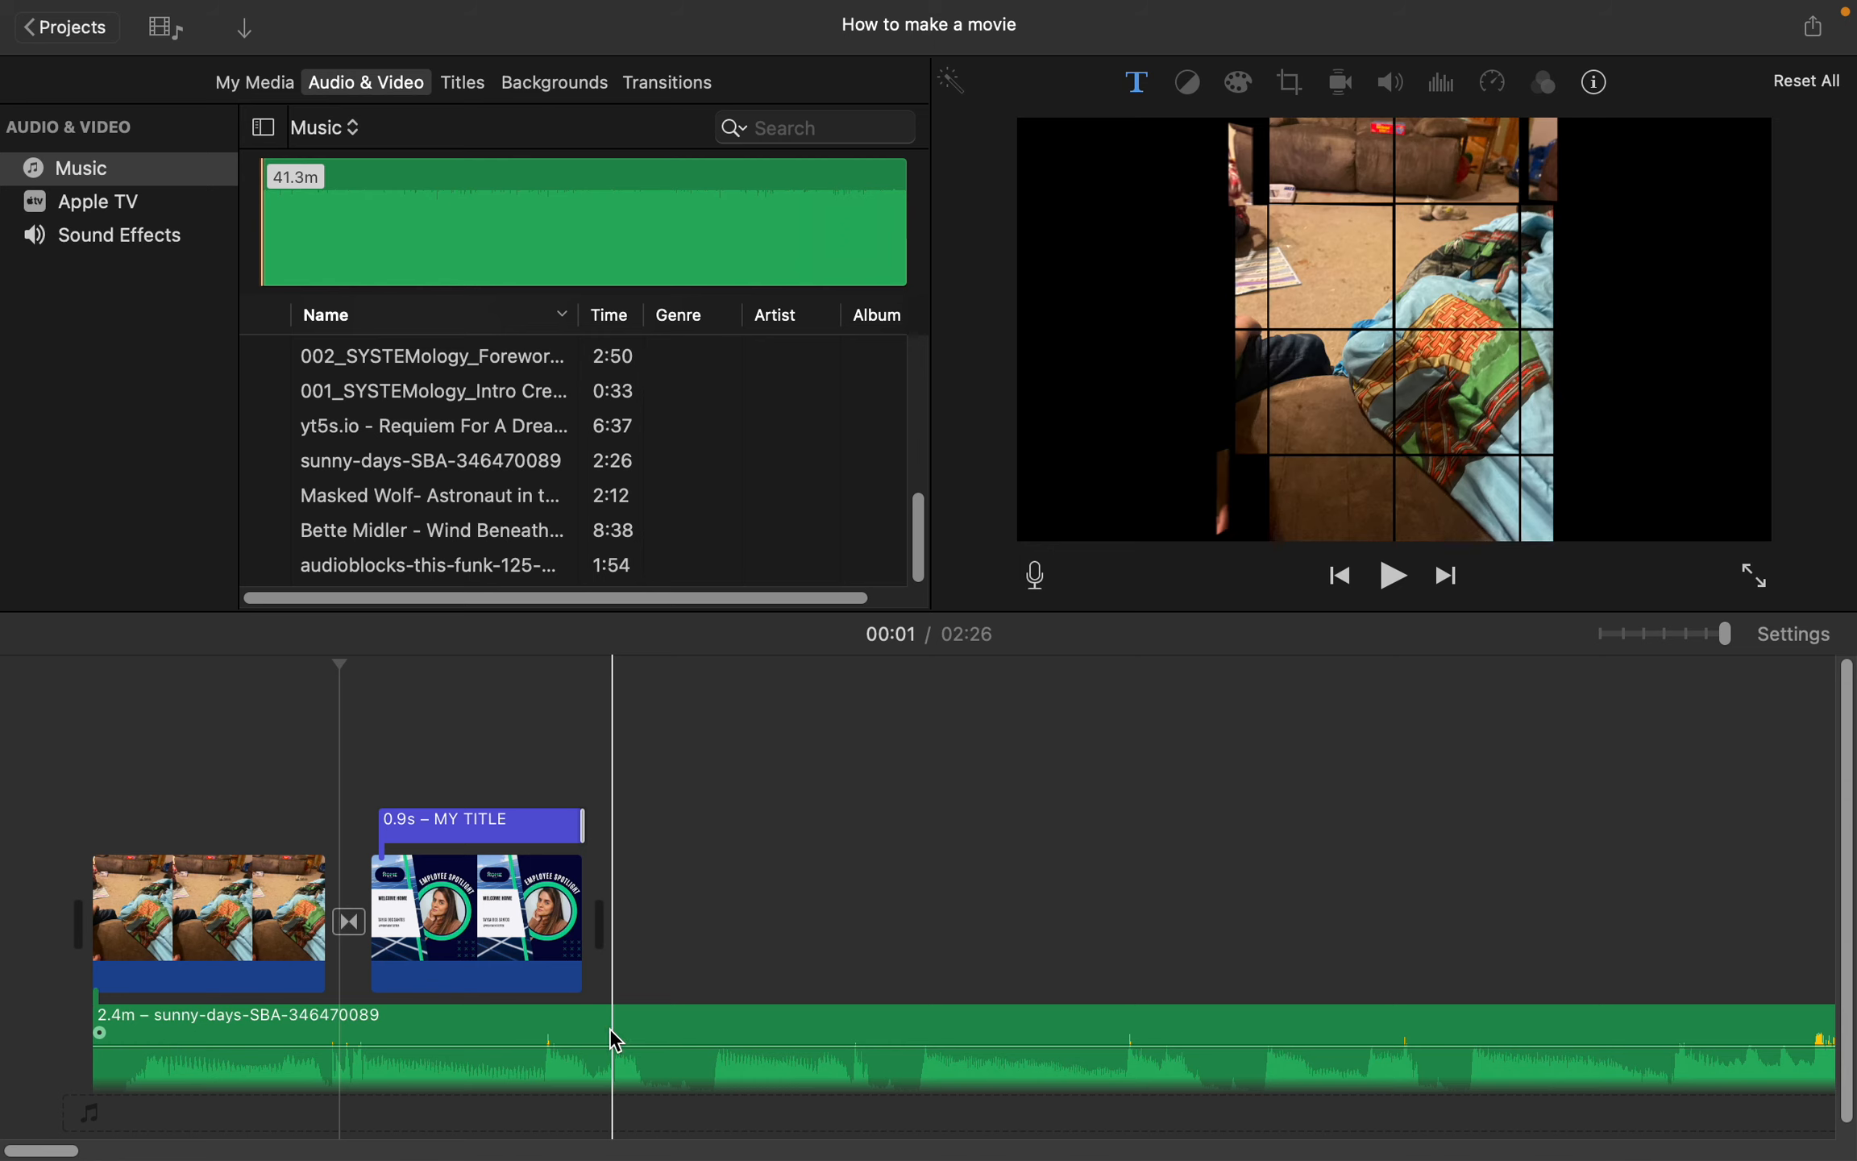
Step: Try splitting the sunny-days music clip at the playhead near the end of the first photo clip, and undo the split
right_click(610, 1027)
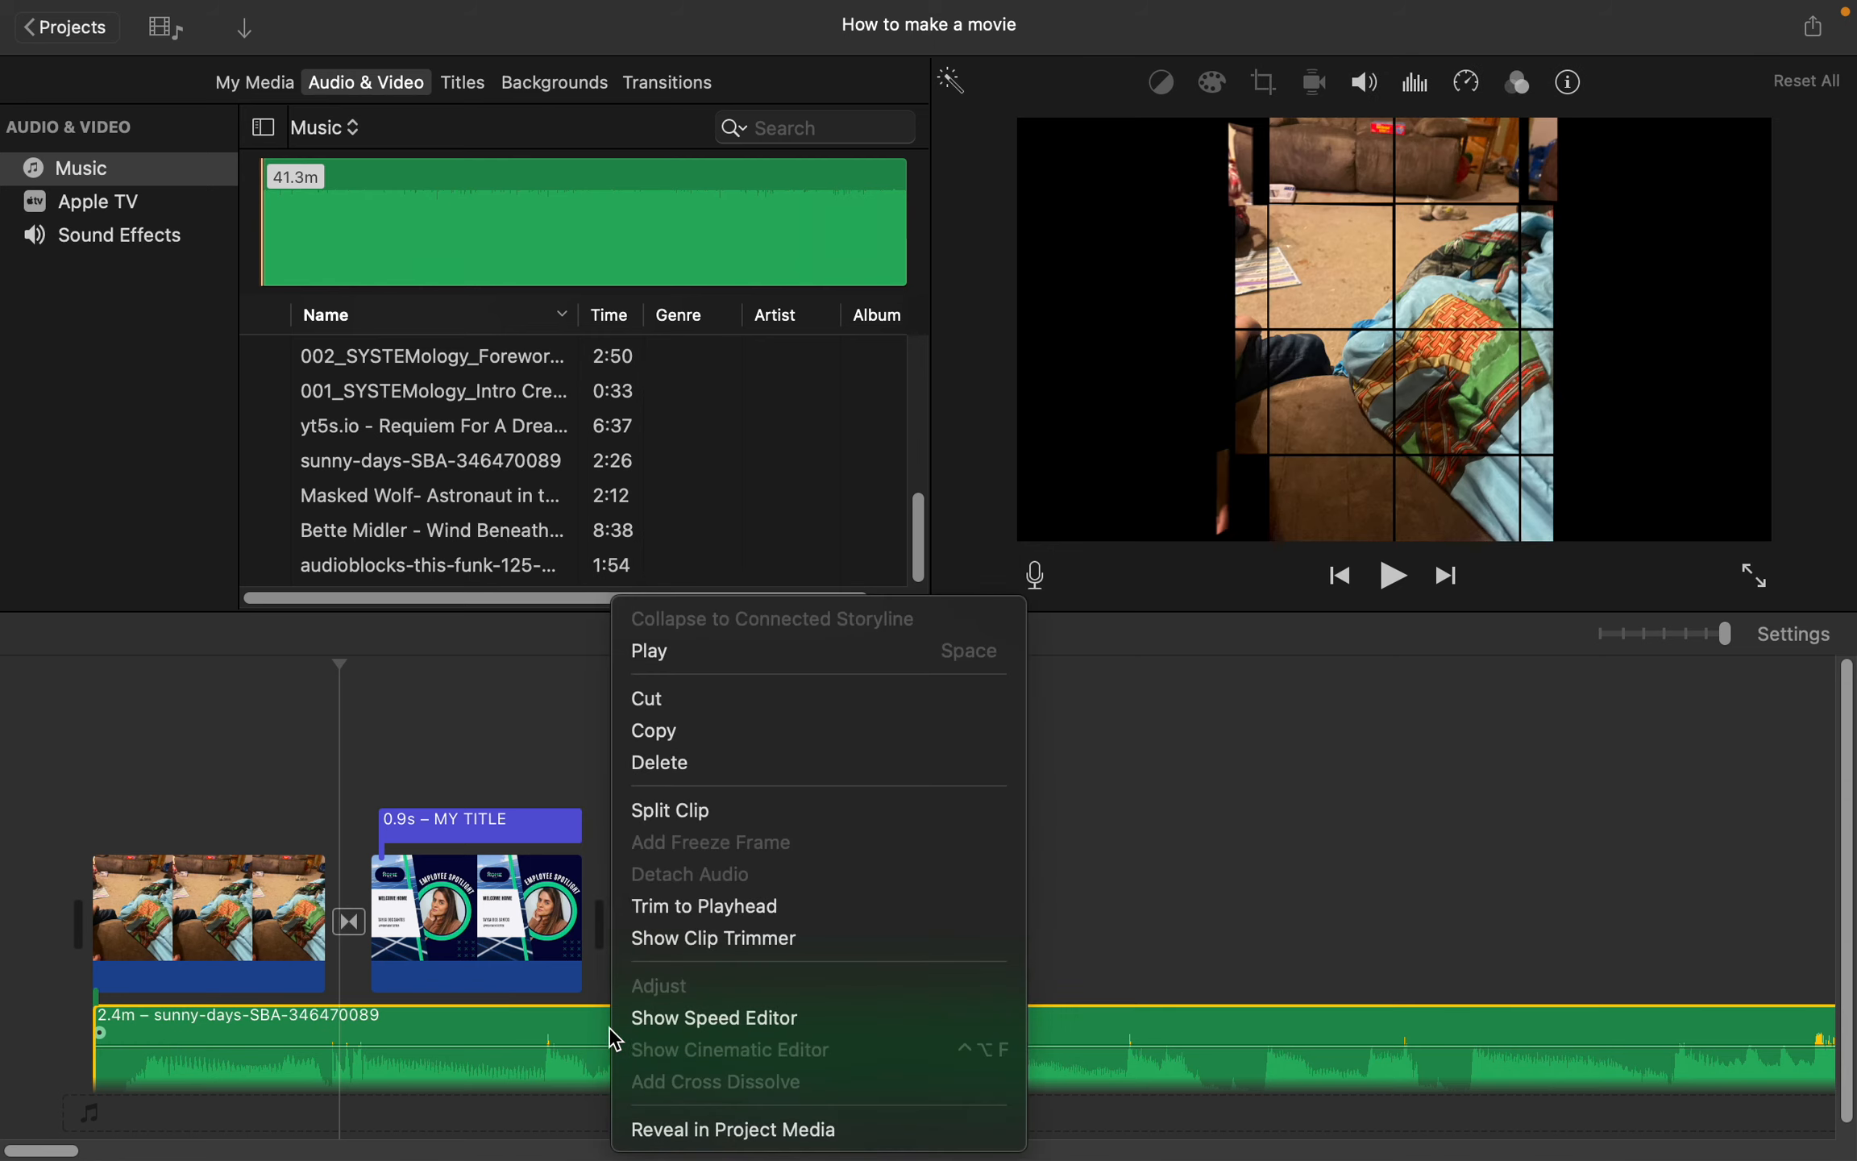
click(686, 812)
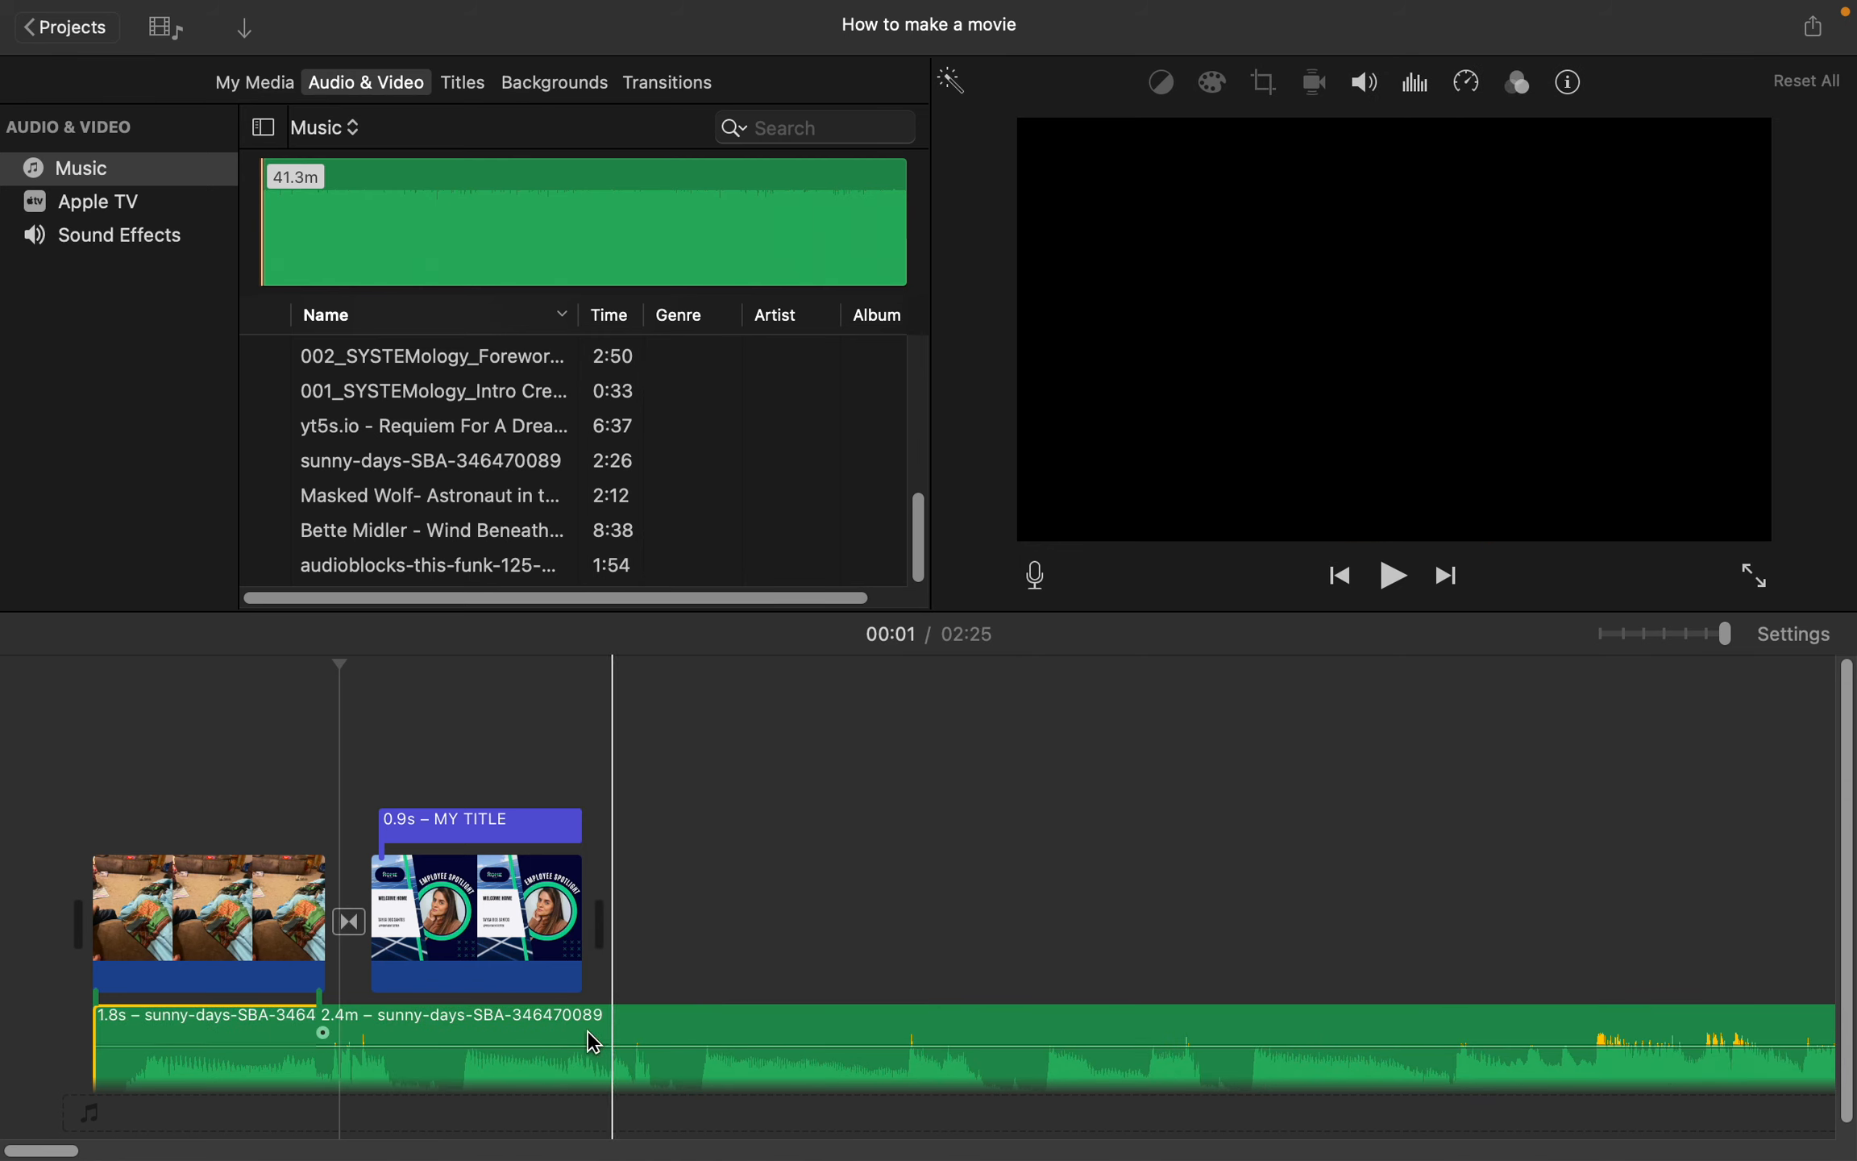
click(594, 1042)
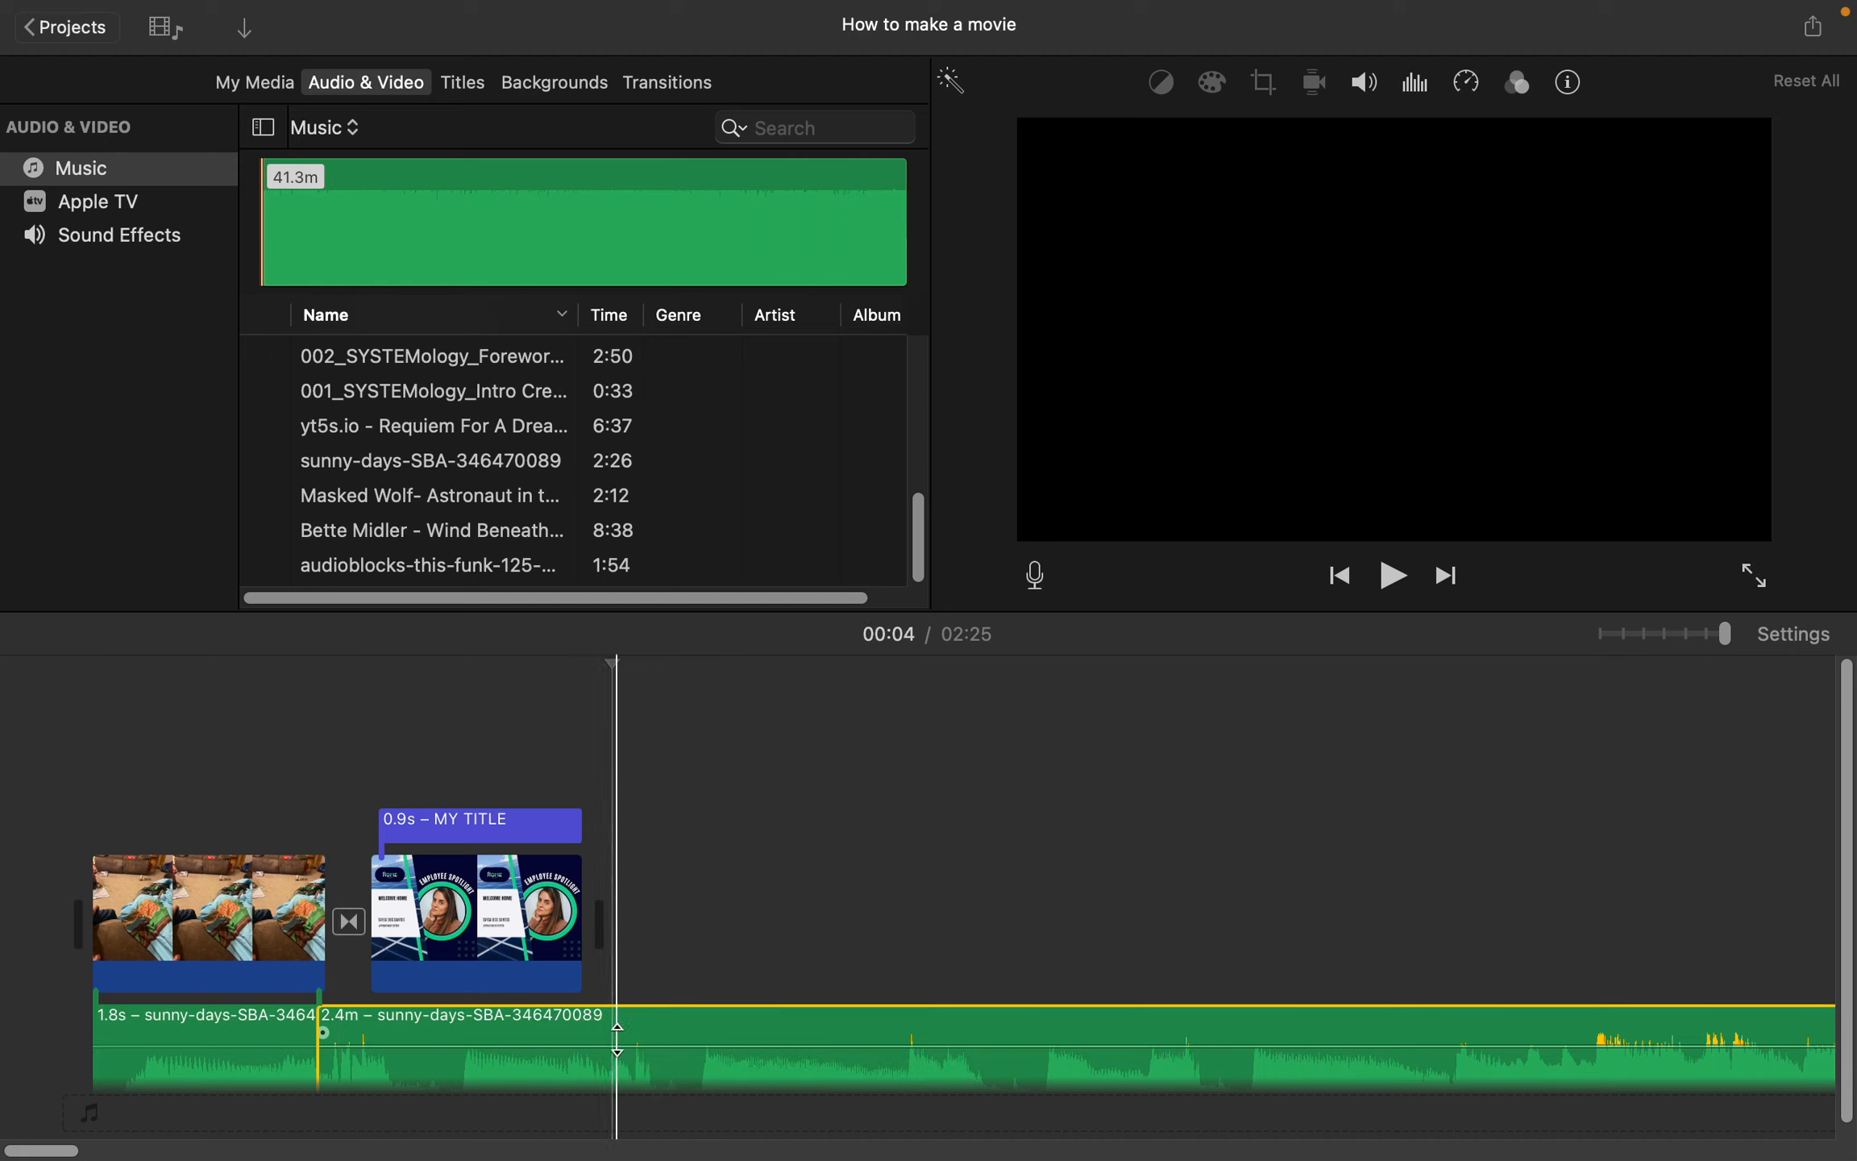
key(super+z)
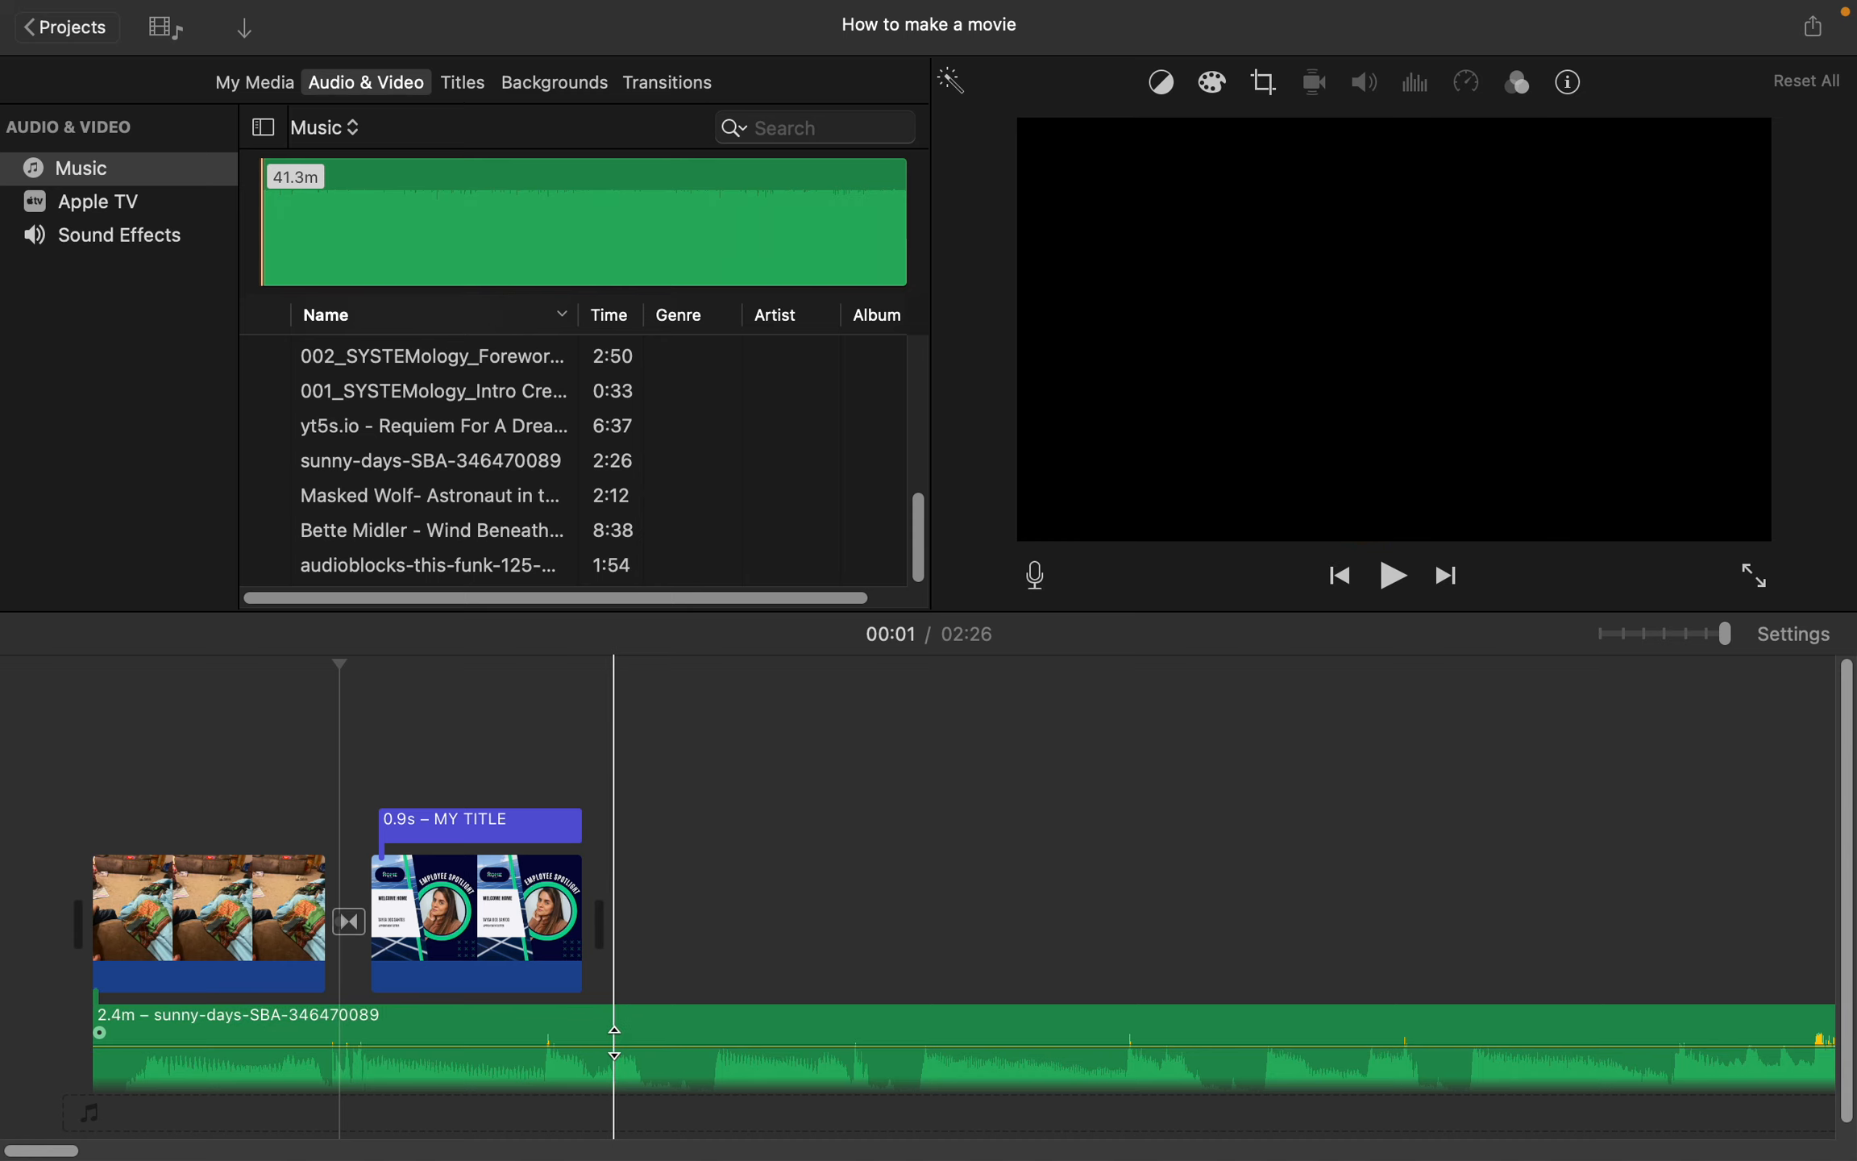
Step: Place the playhead just after the "Employee Spotlight" clip and split the sunny-days music clip there
click(651, 936)
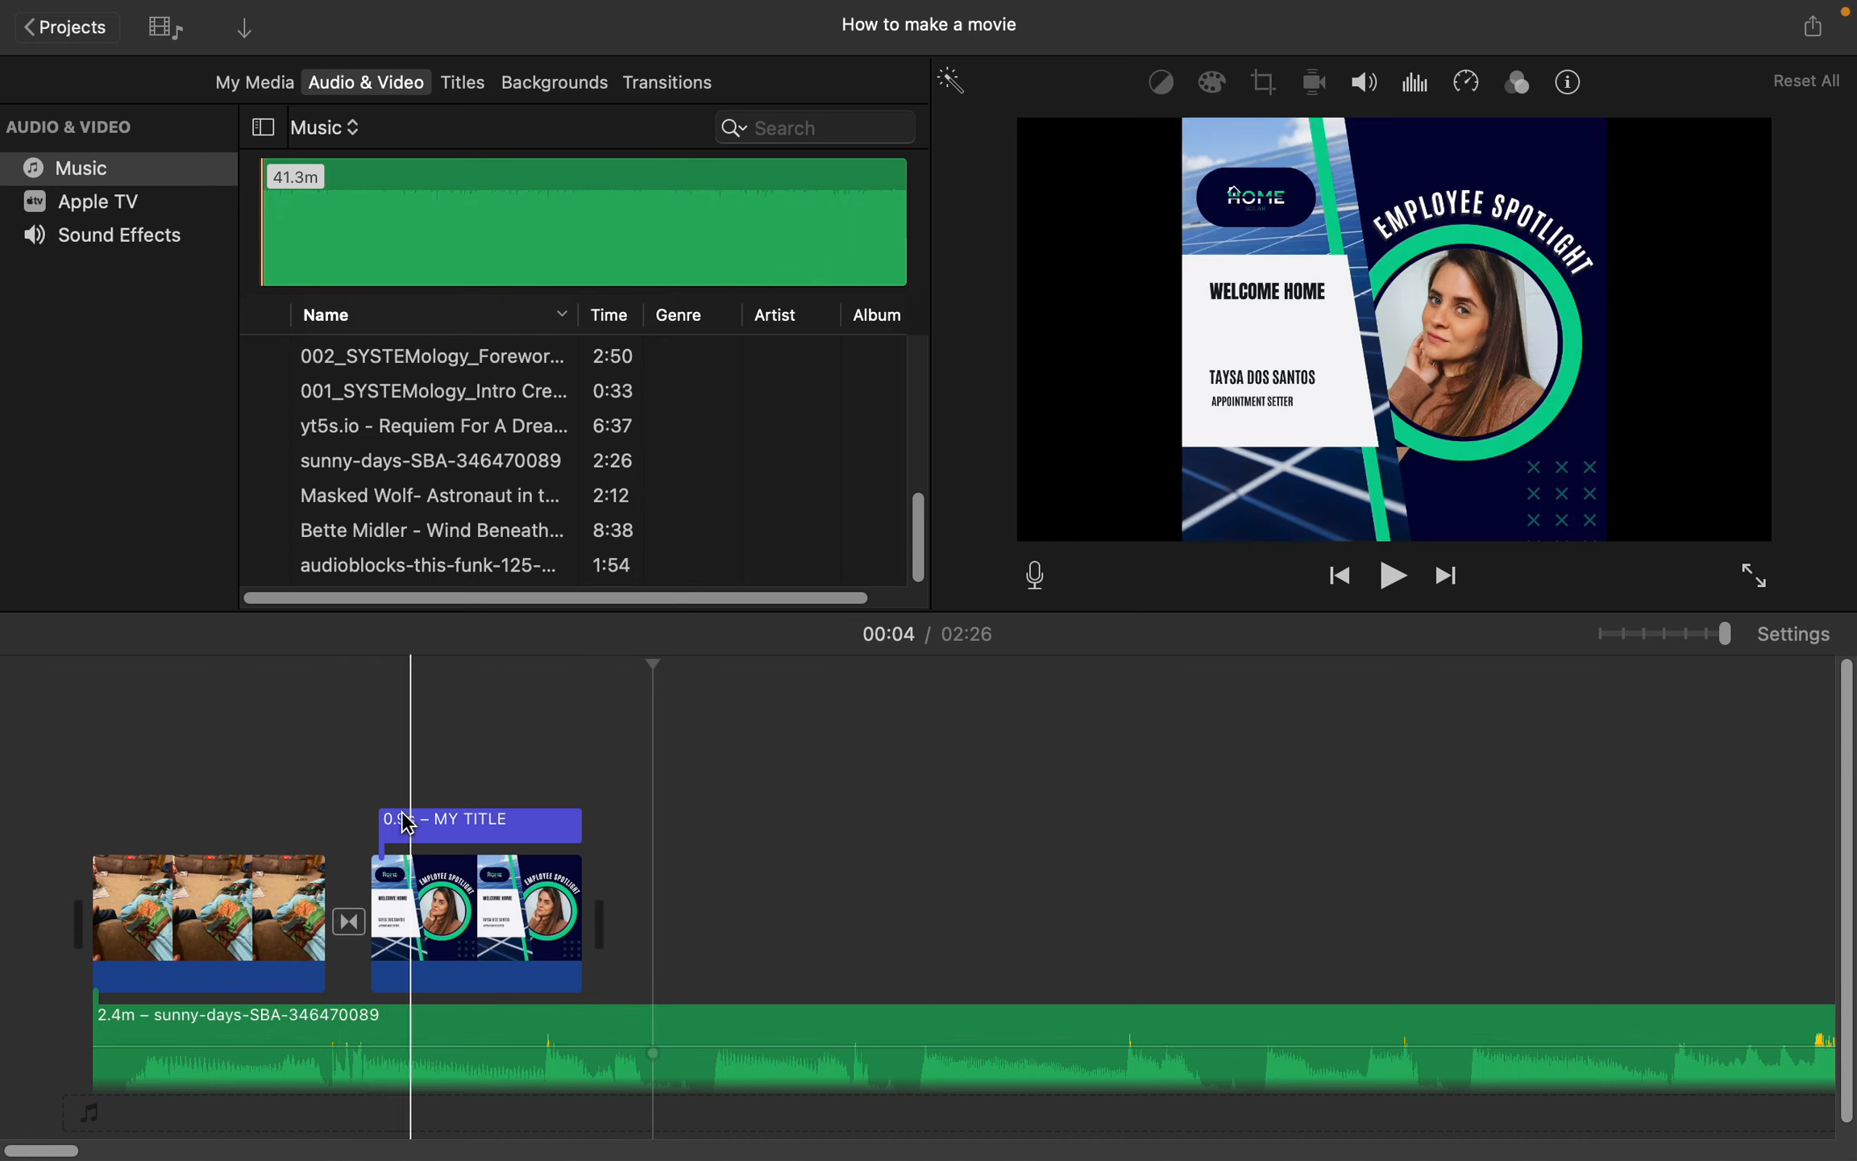
click(634, 967)
click(618, 944)
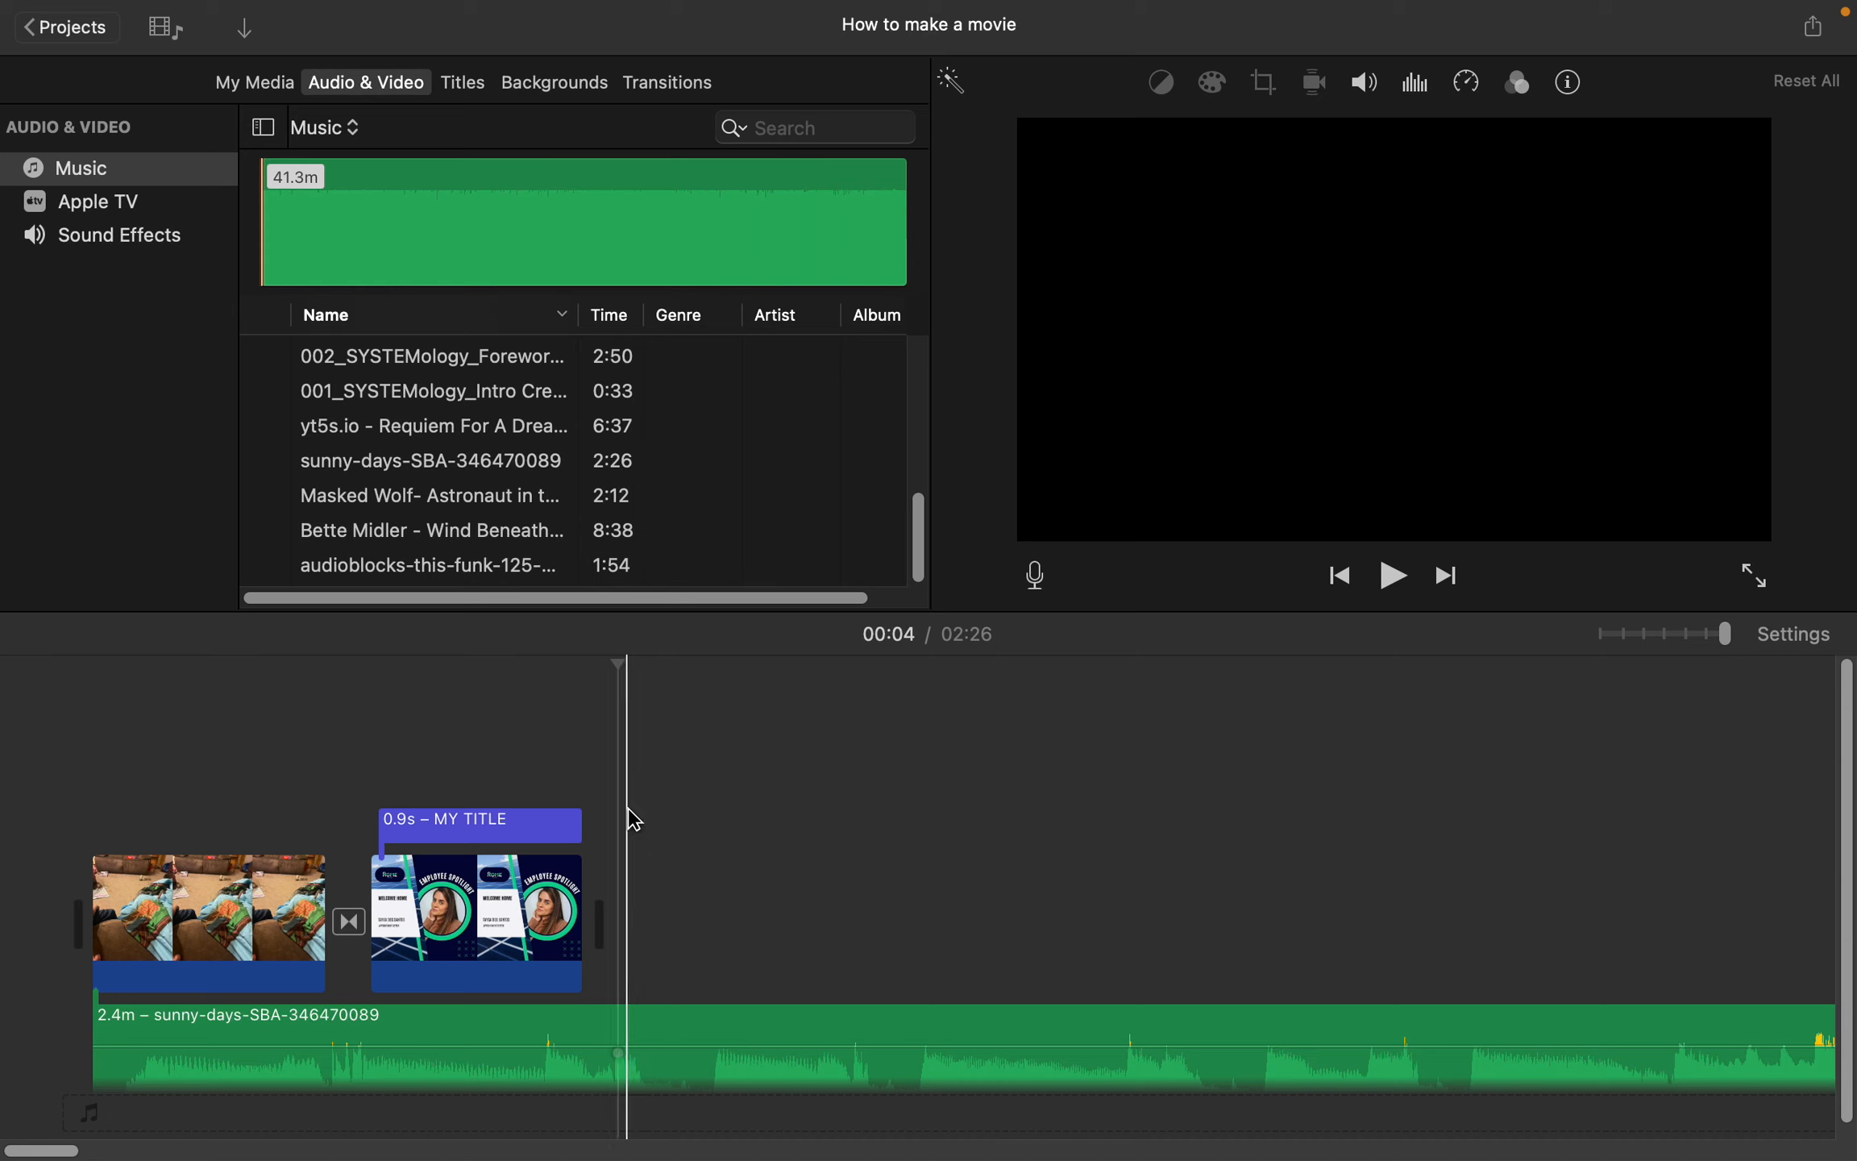
right_click(615, 1022)
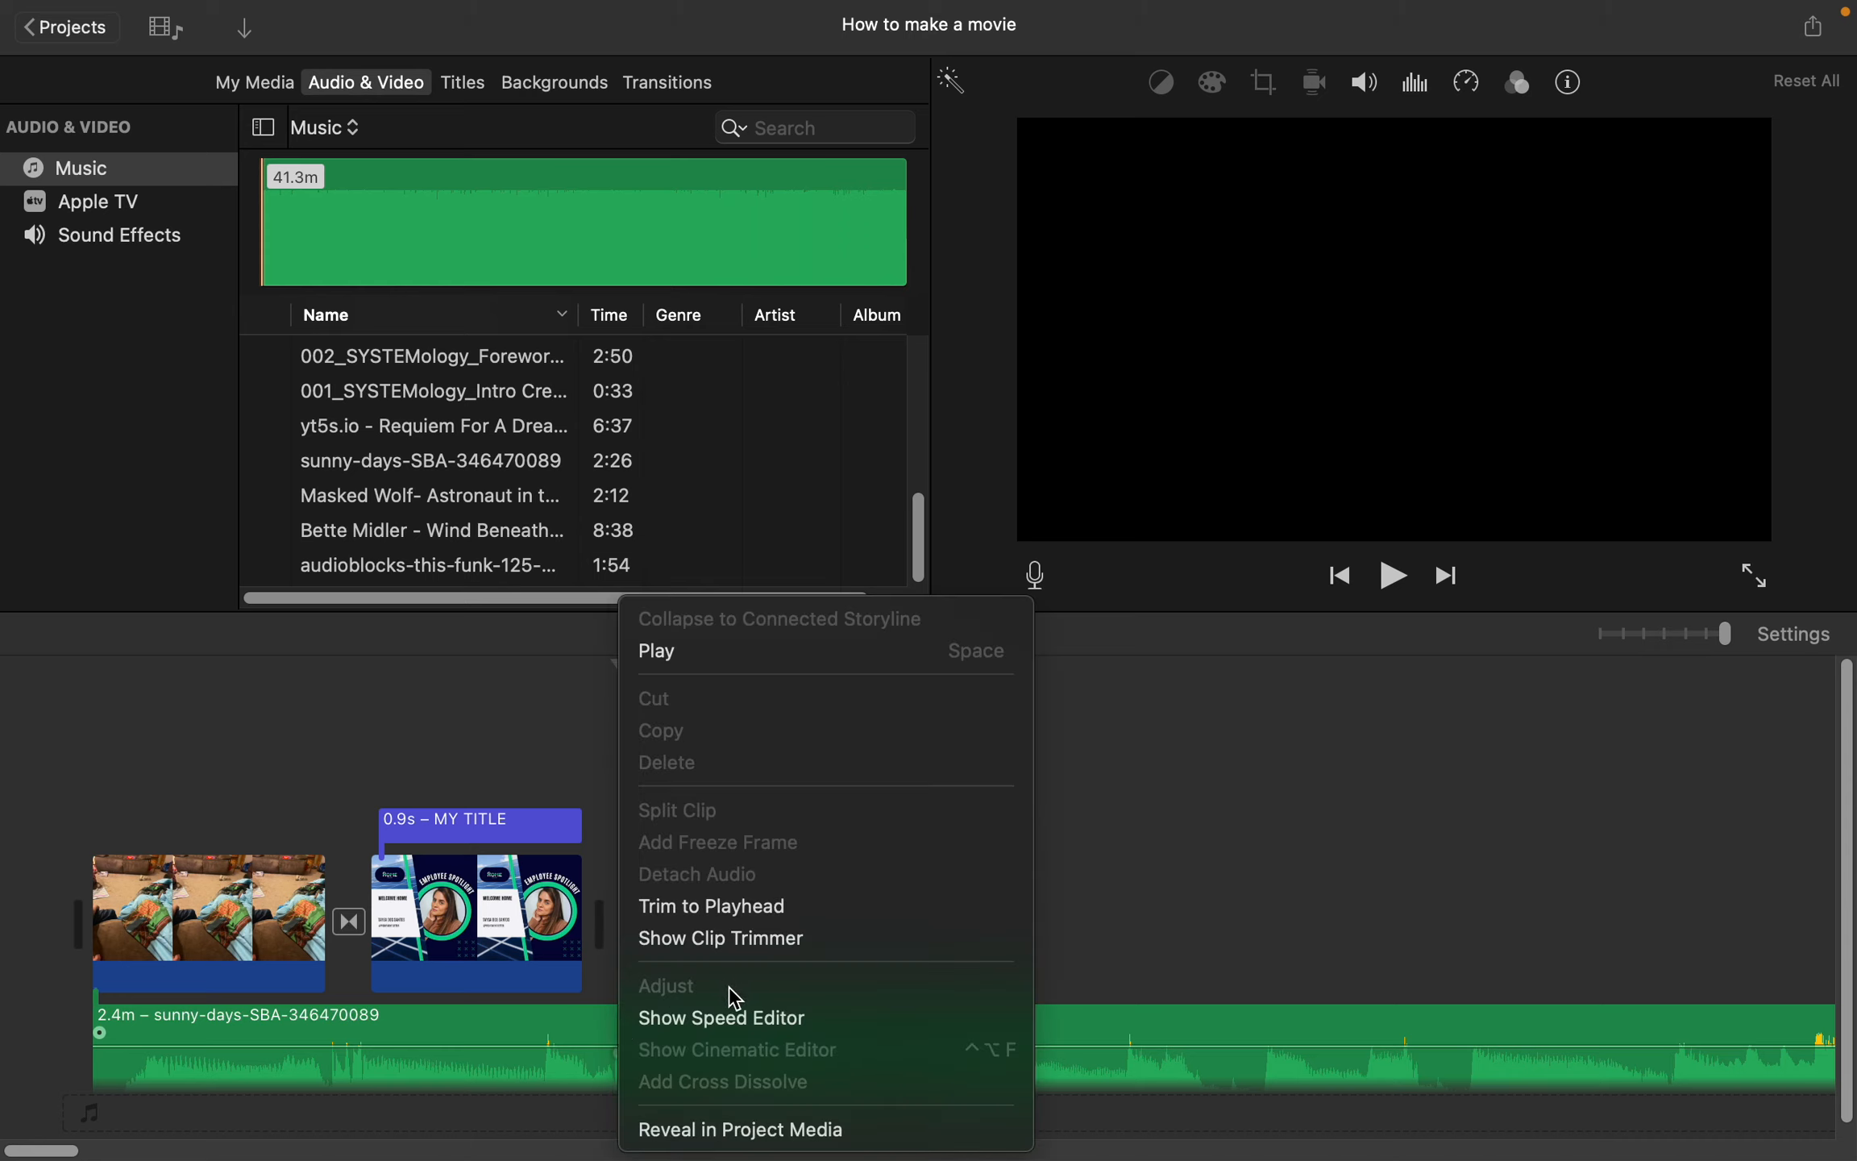
click(591, 1033)
right_click(614, 1036)
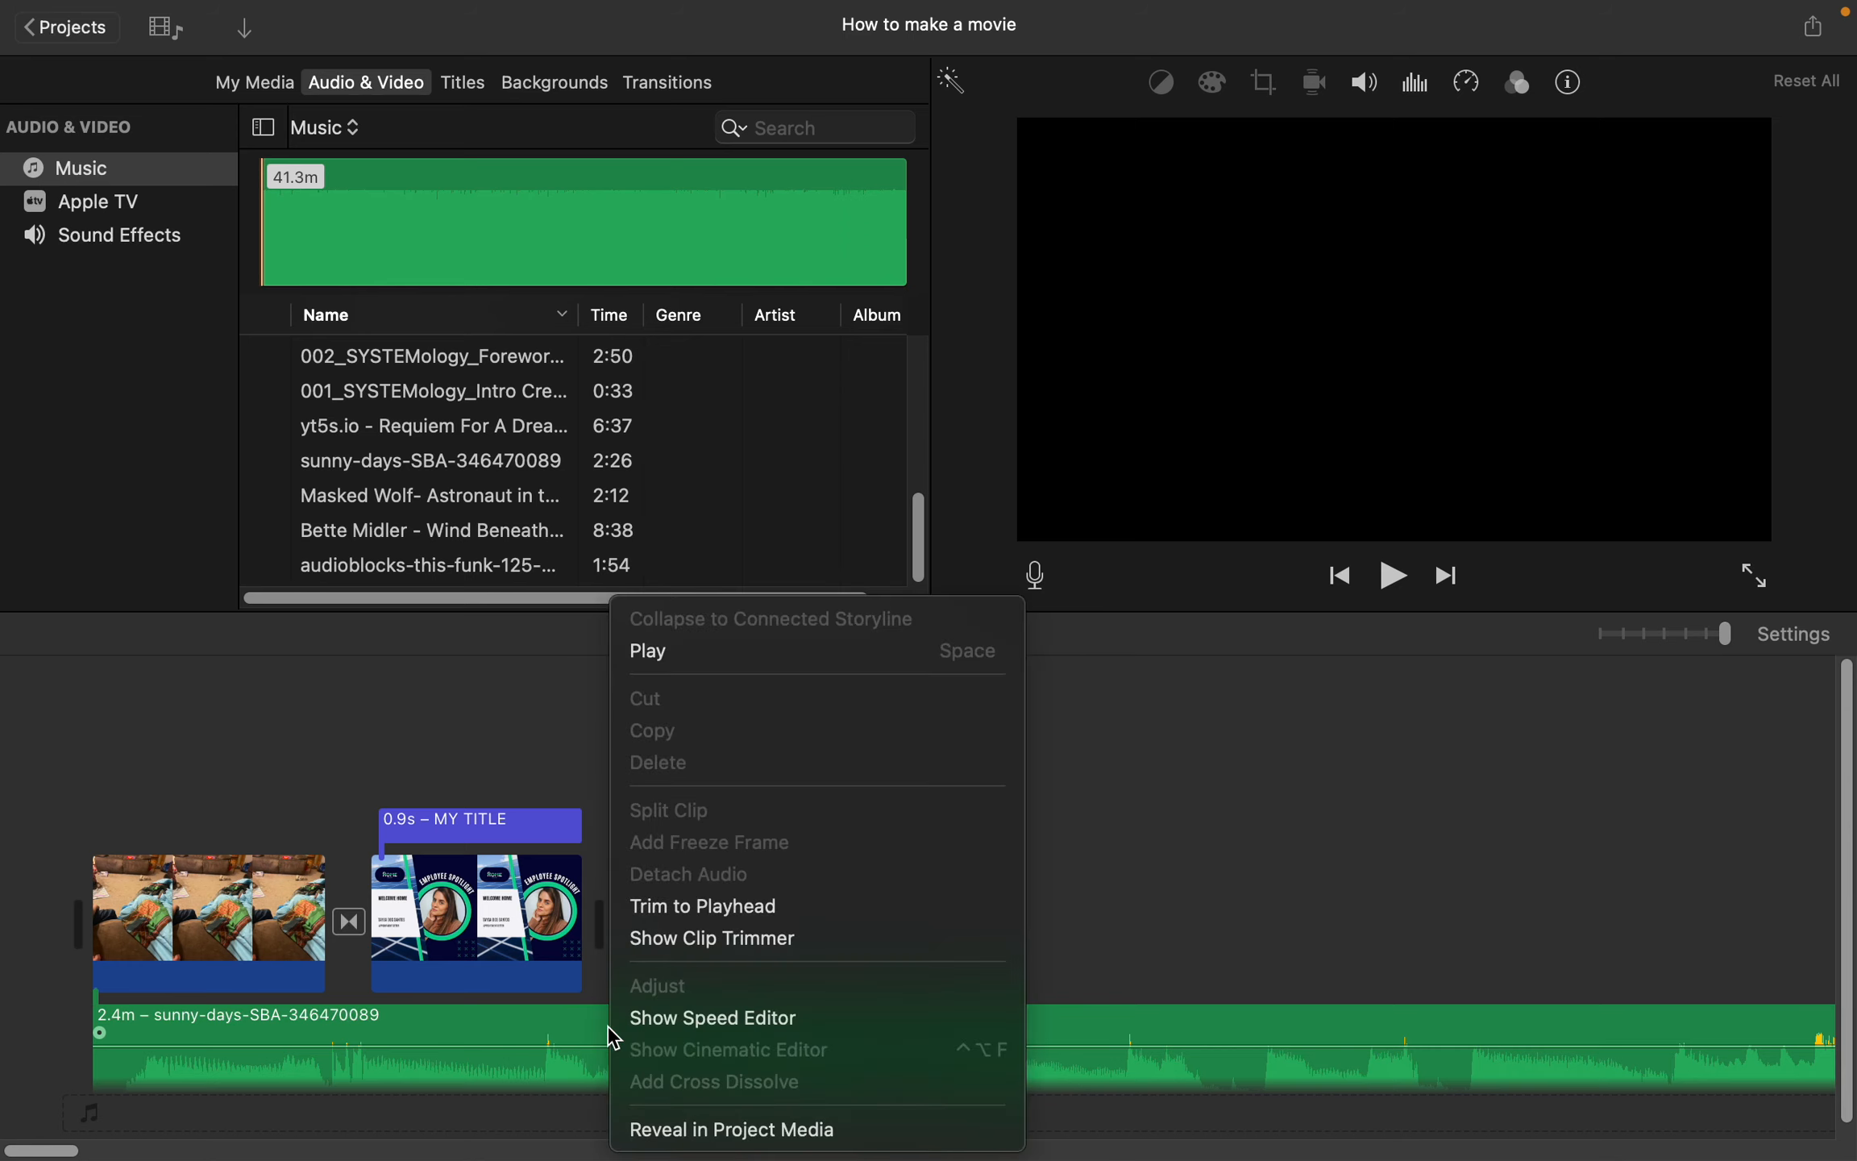
click(564, 1031)
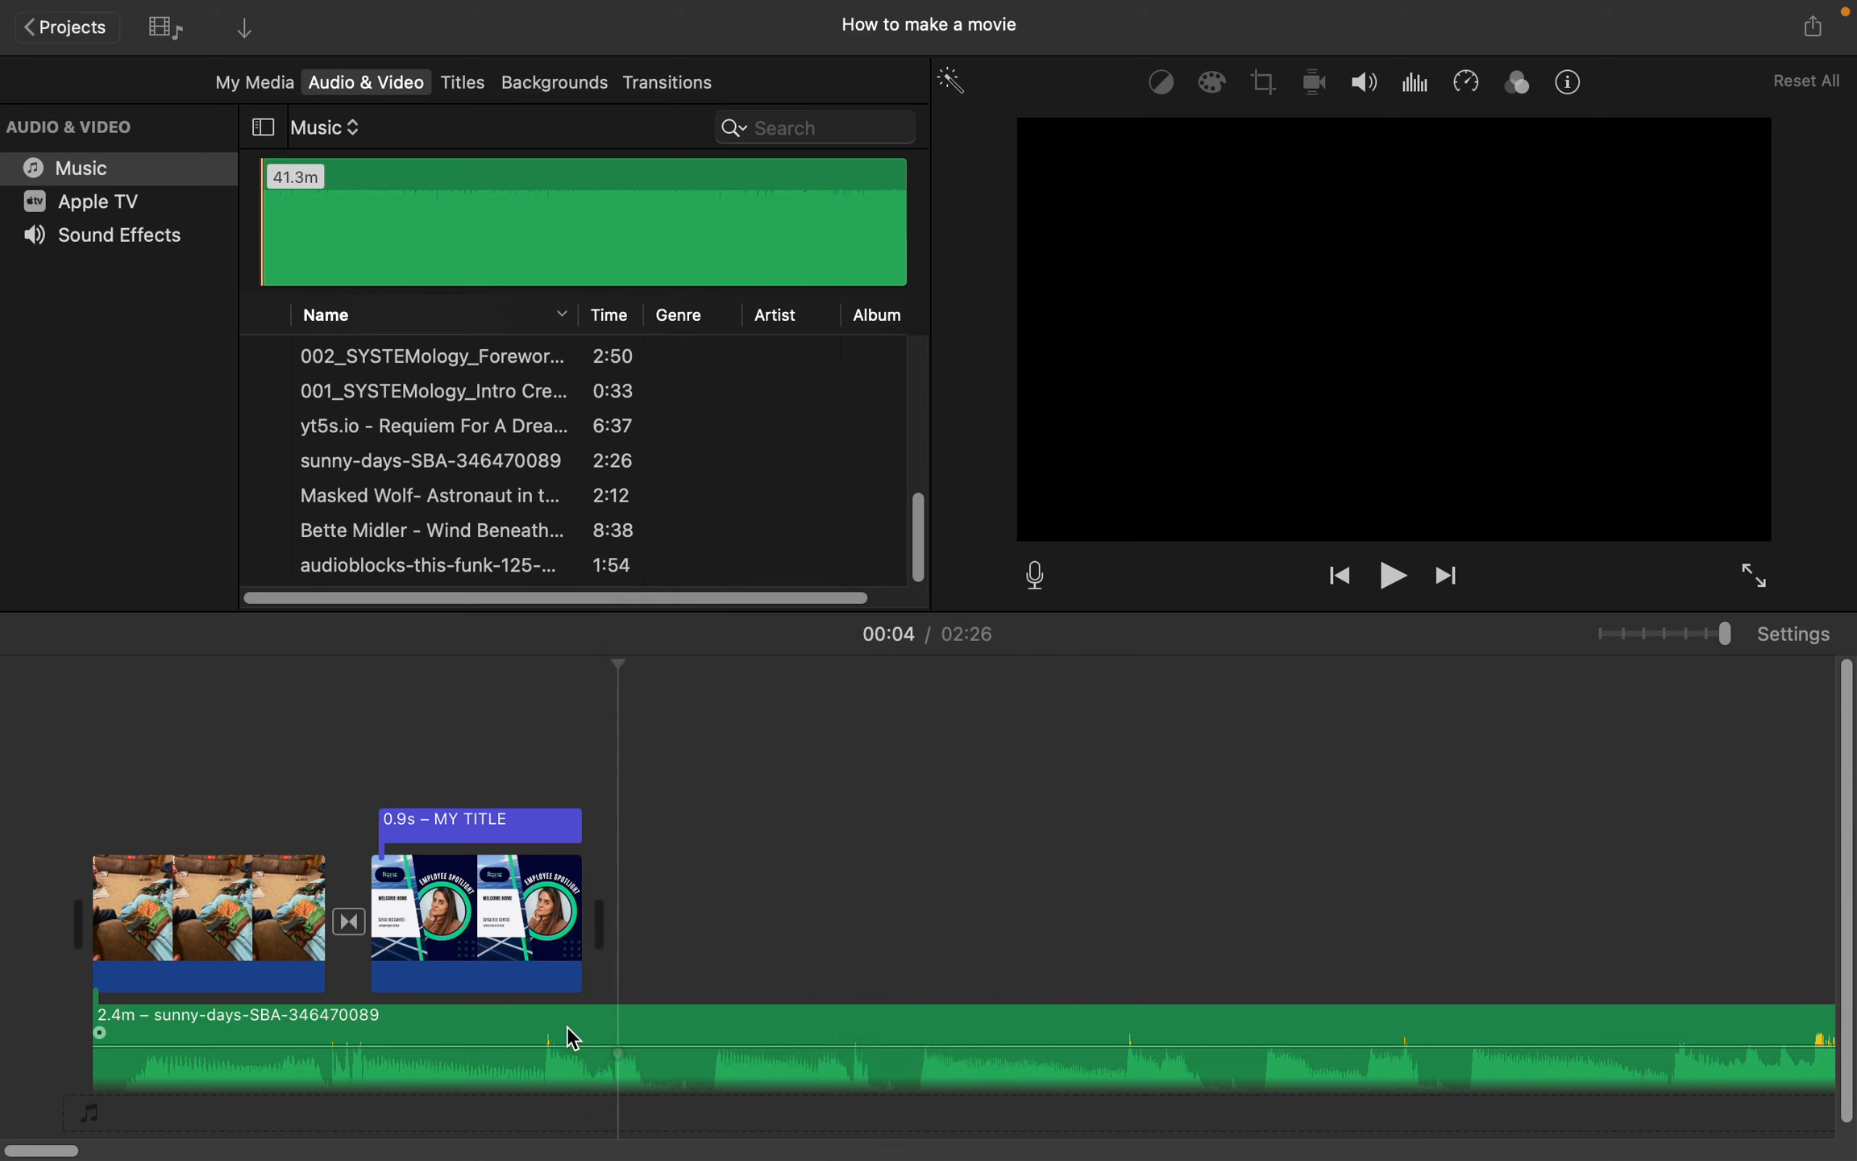
right_click(592, 1022)
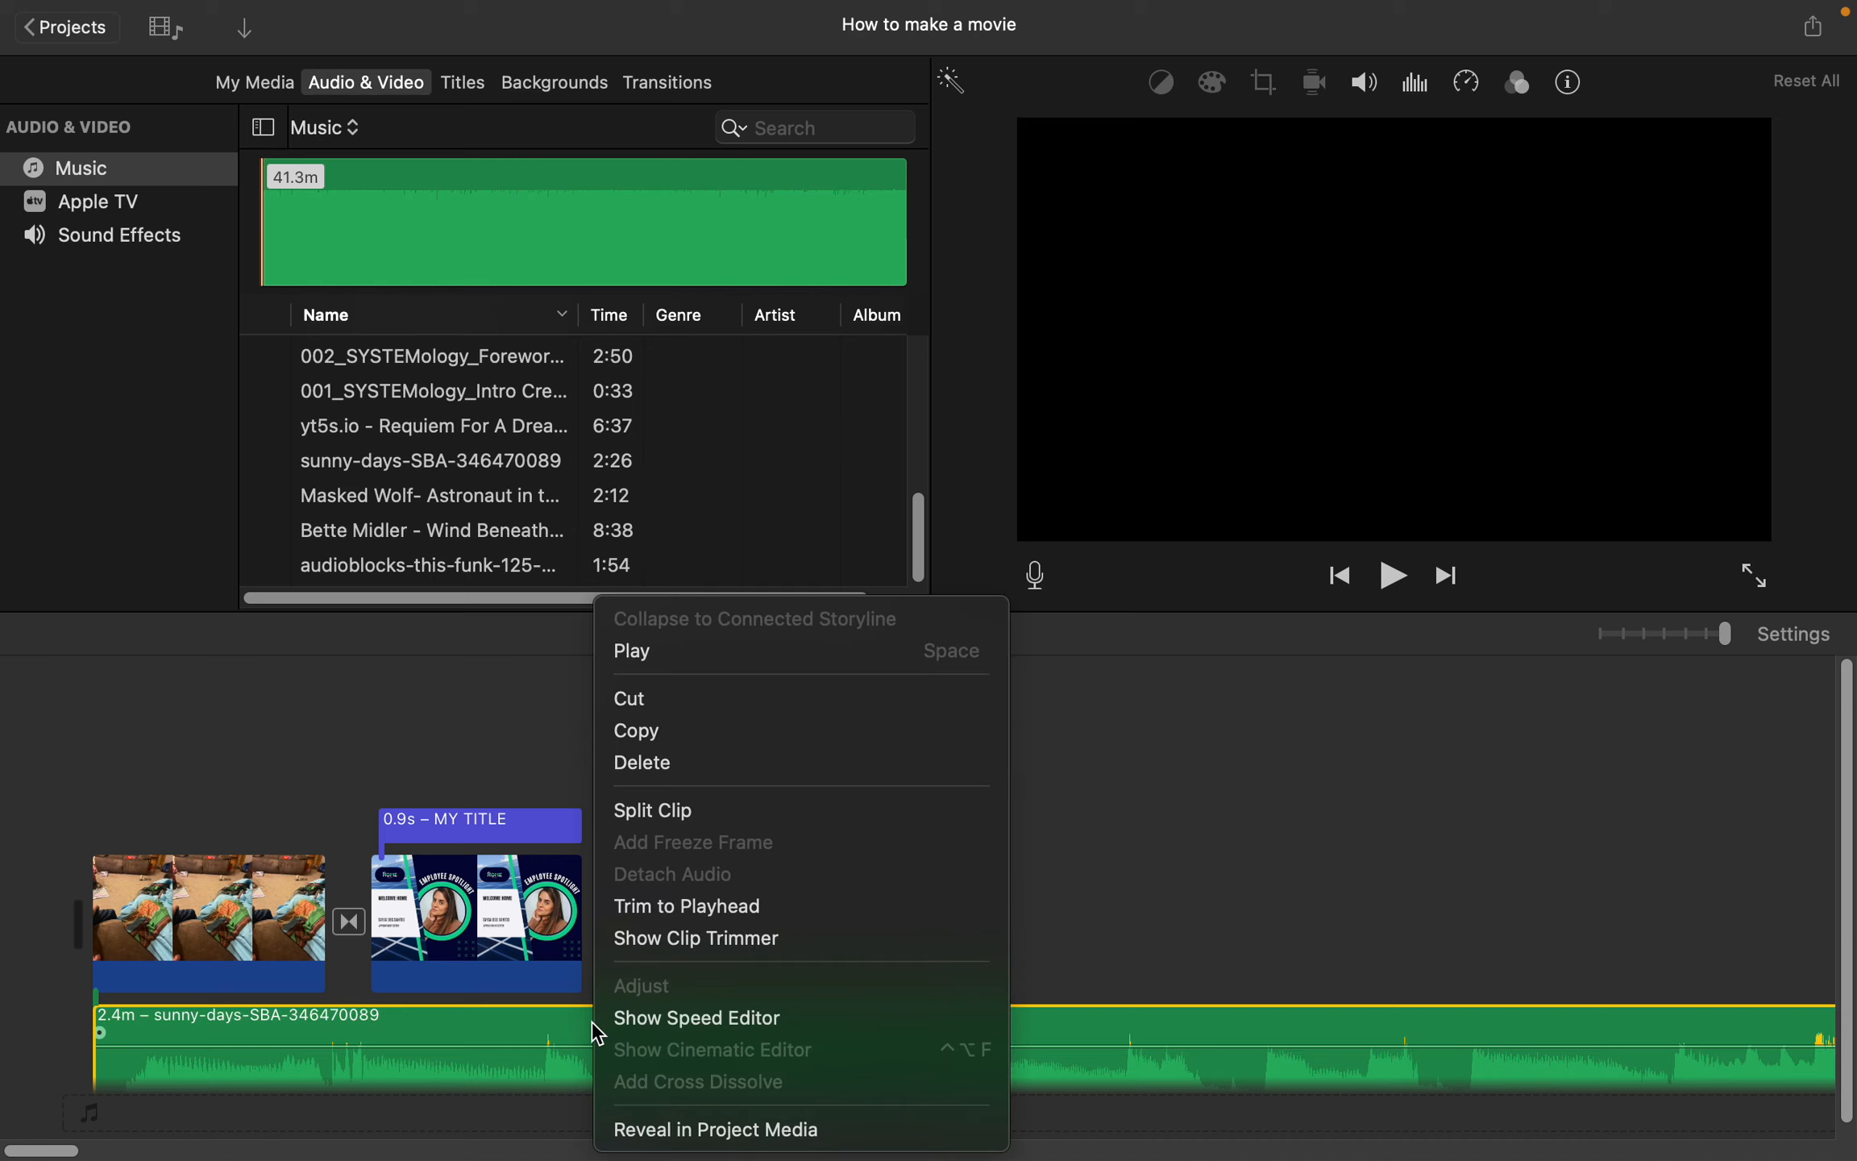
click(665, 811)
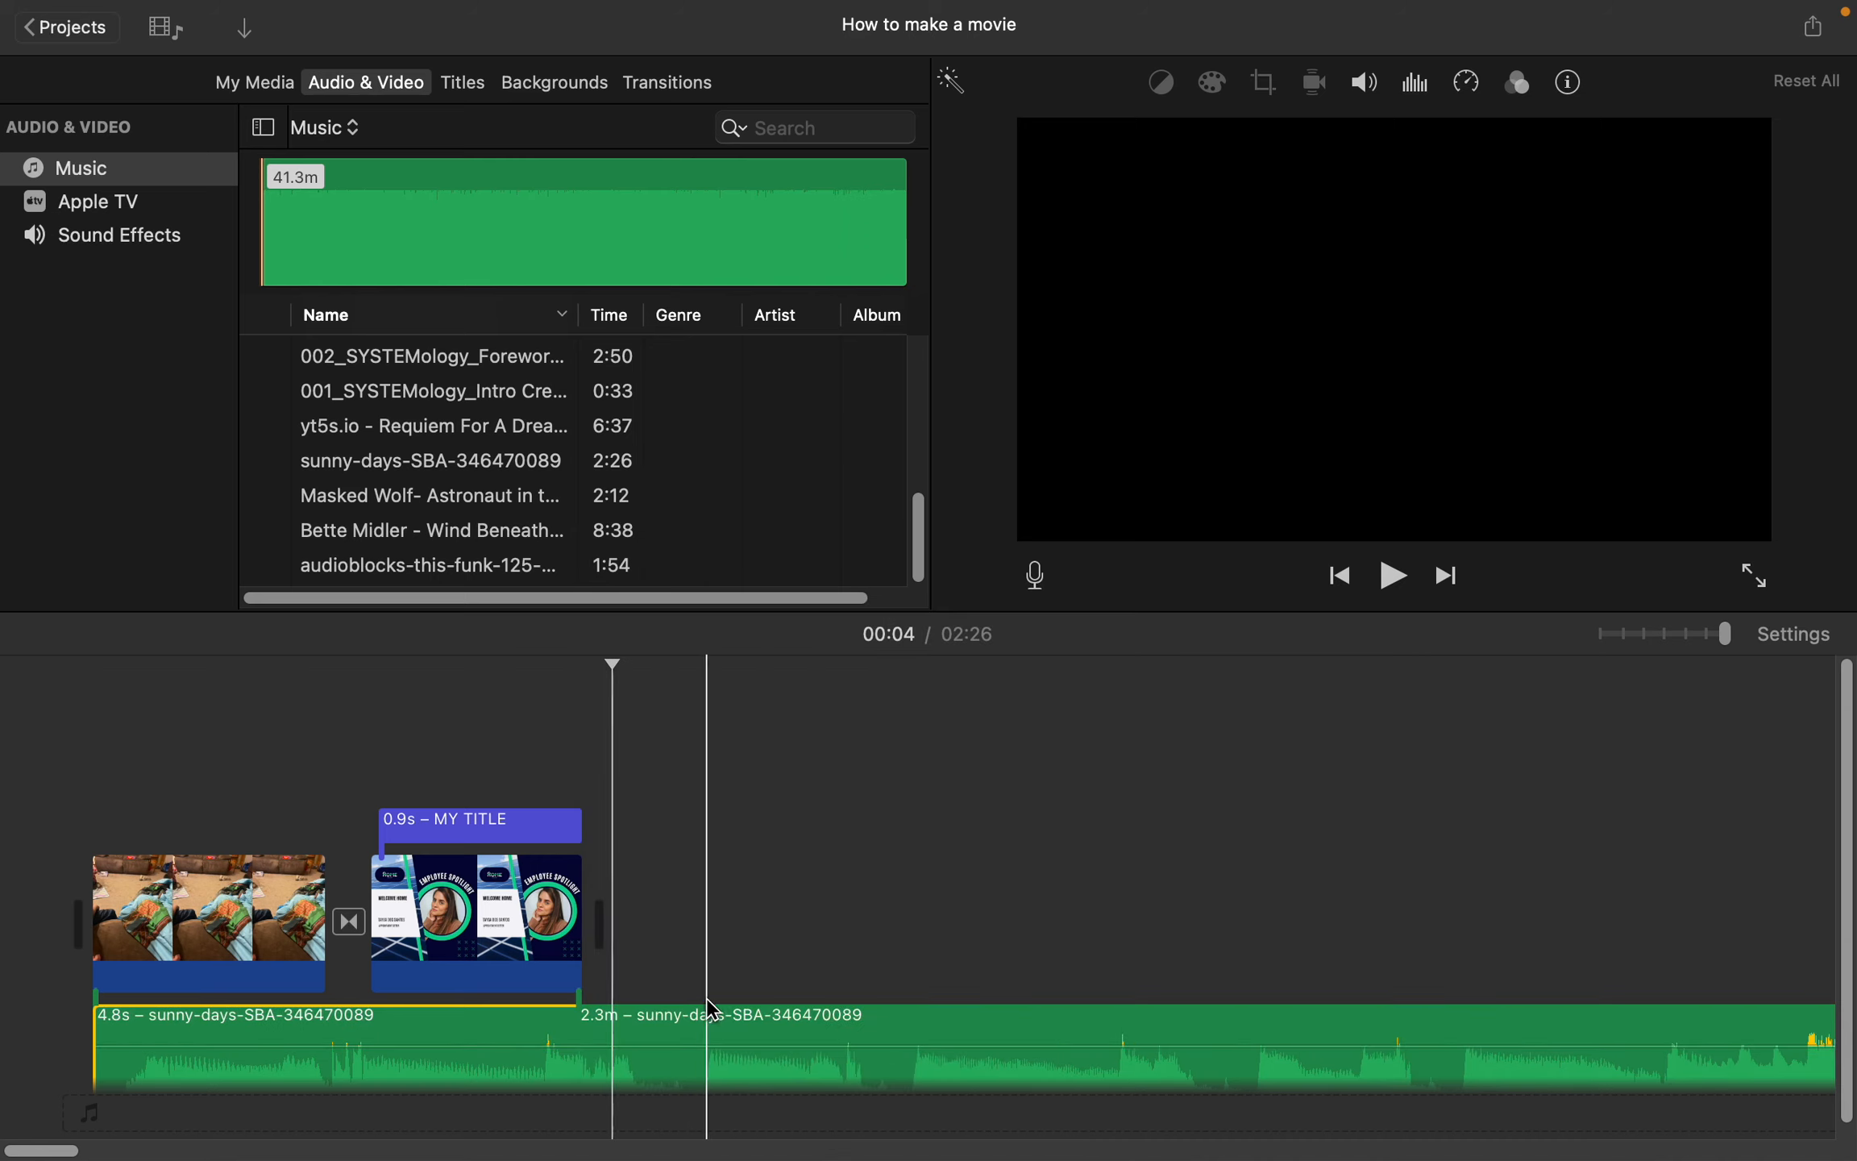
Step: Delete the part of the sunny-days music that extends past the end of the "Employee Spotlight" clip
click(671, 1021)
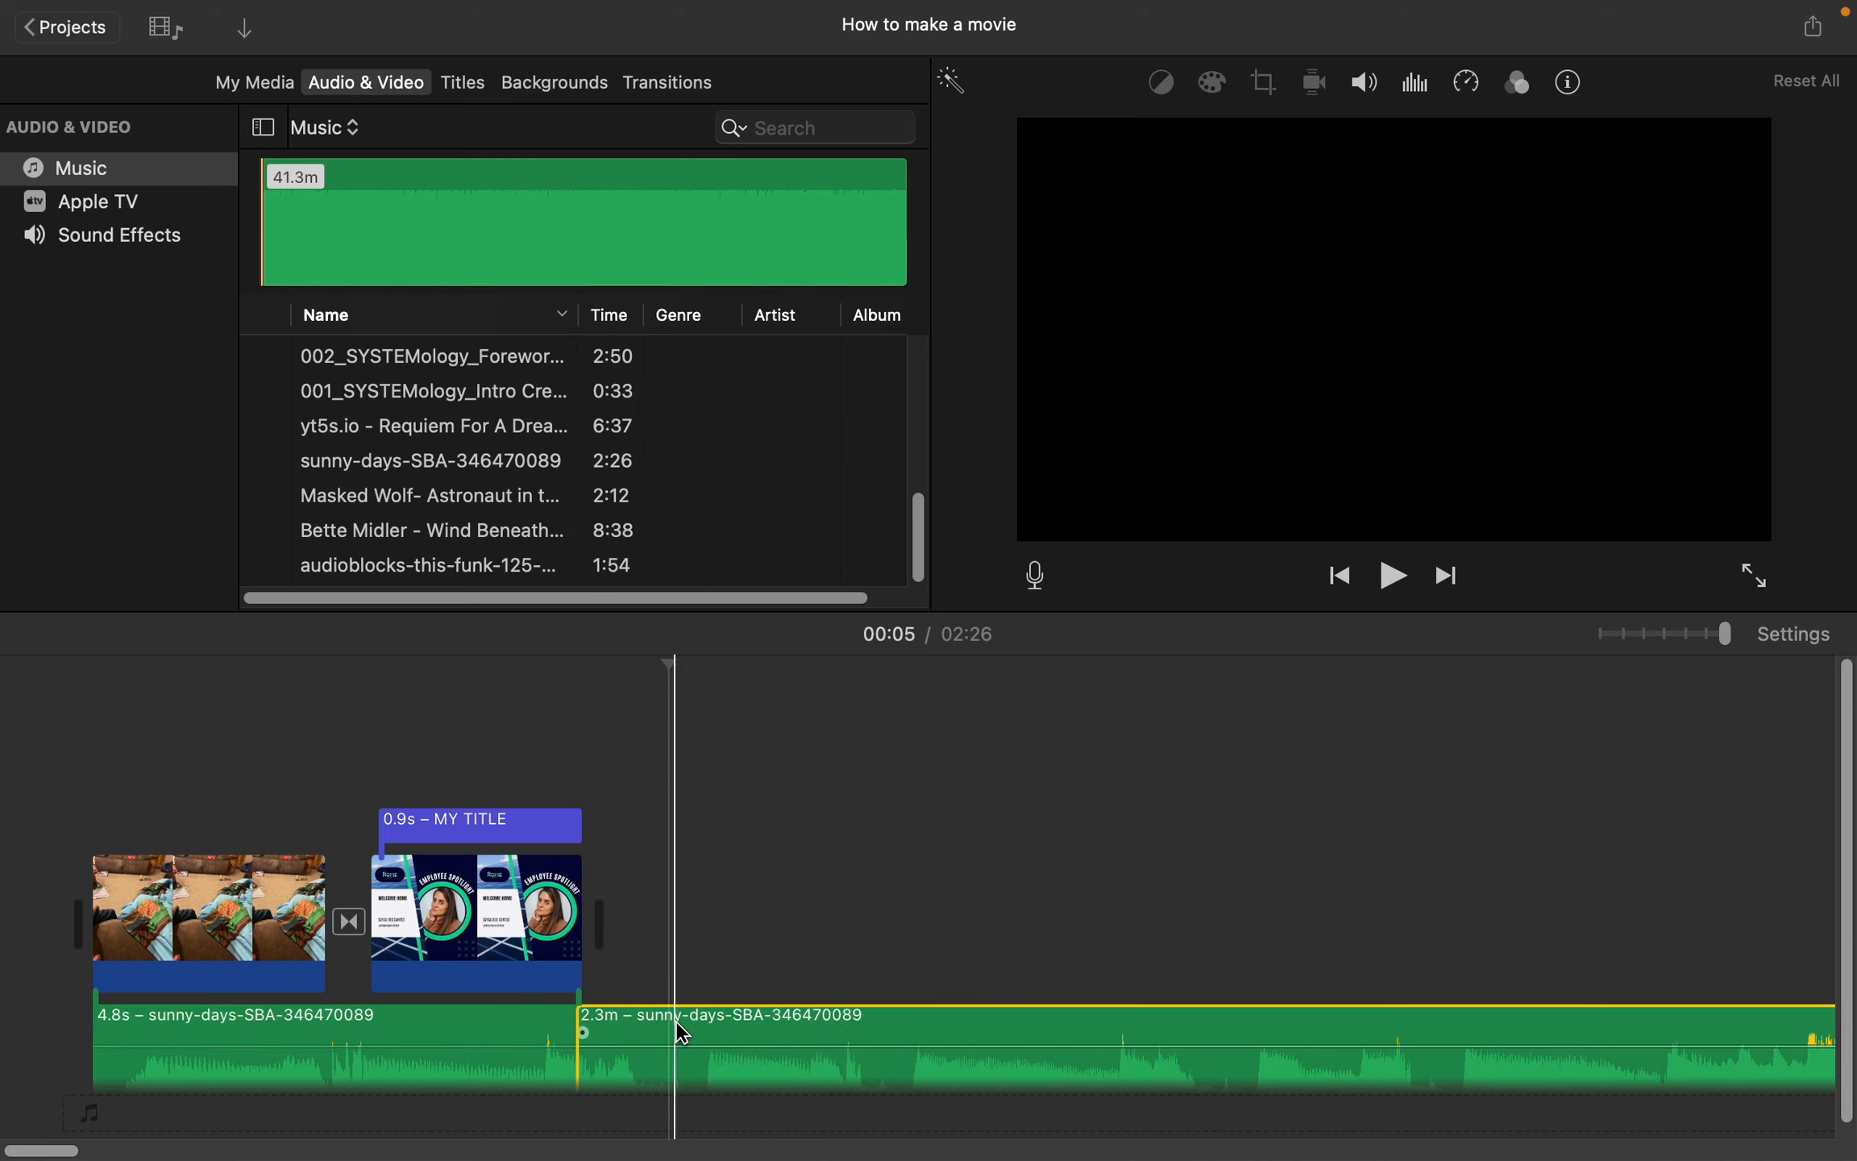
key(Delete)
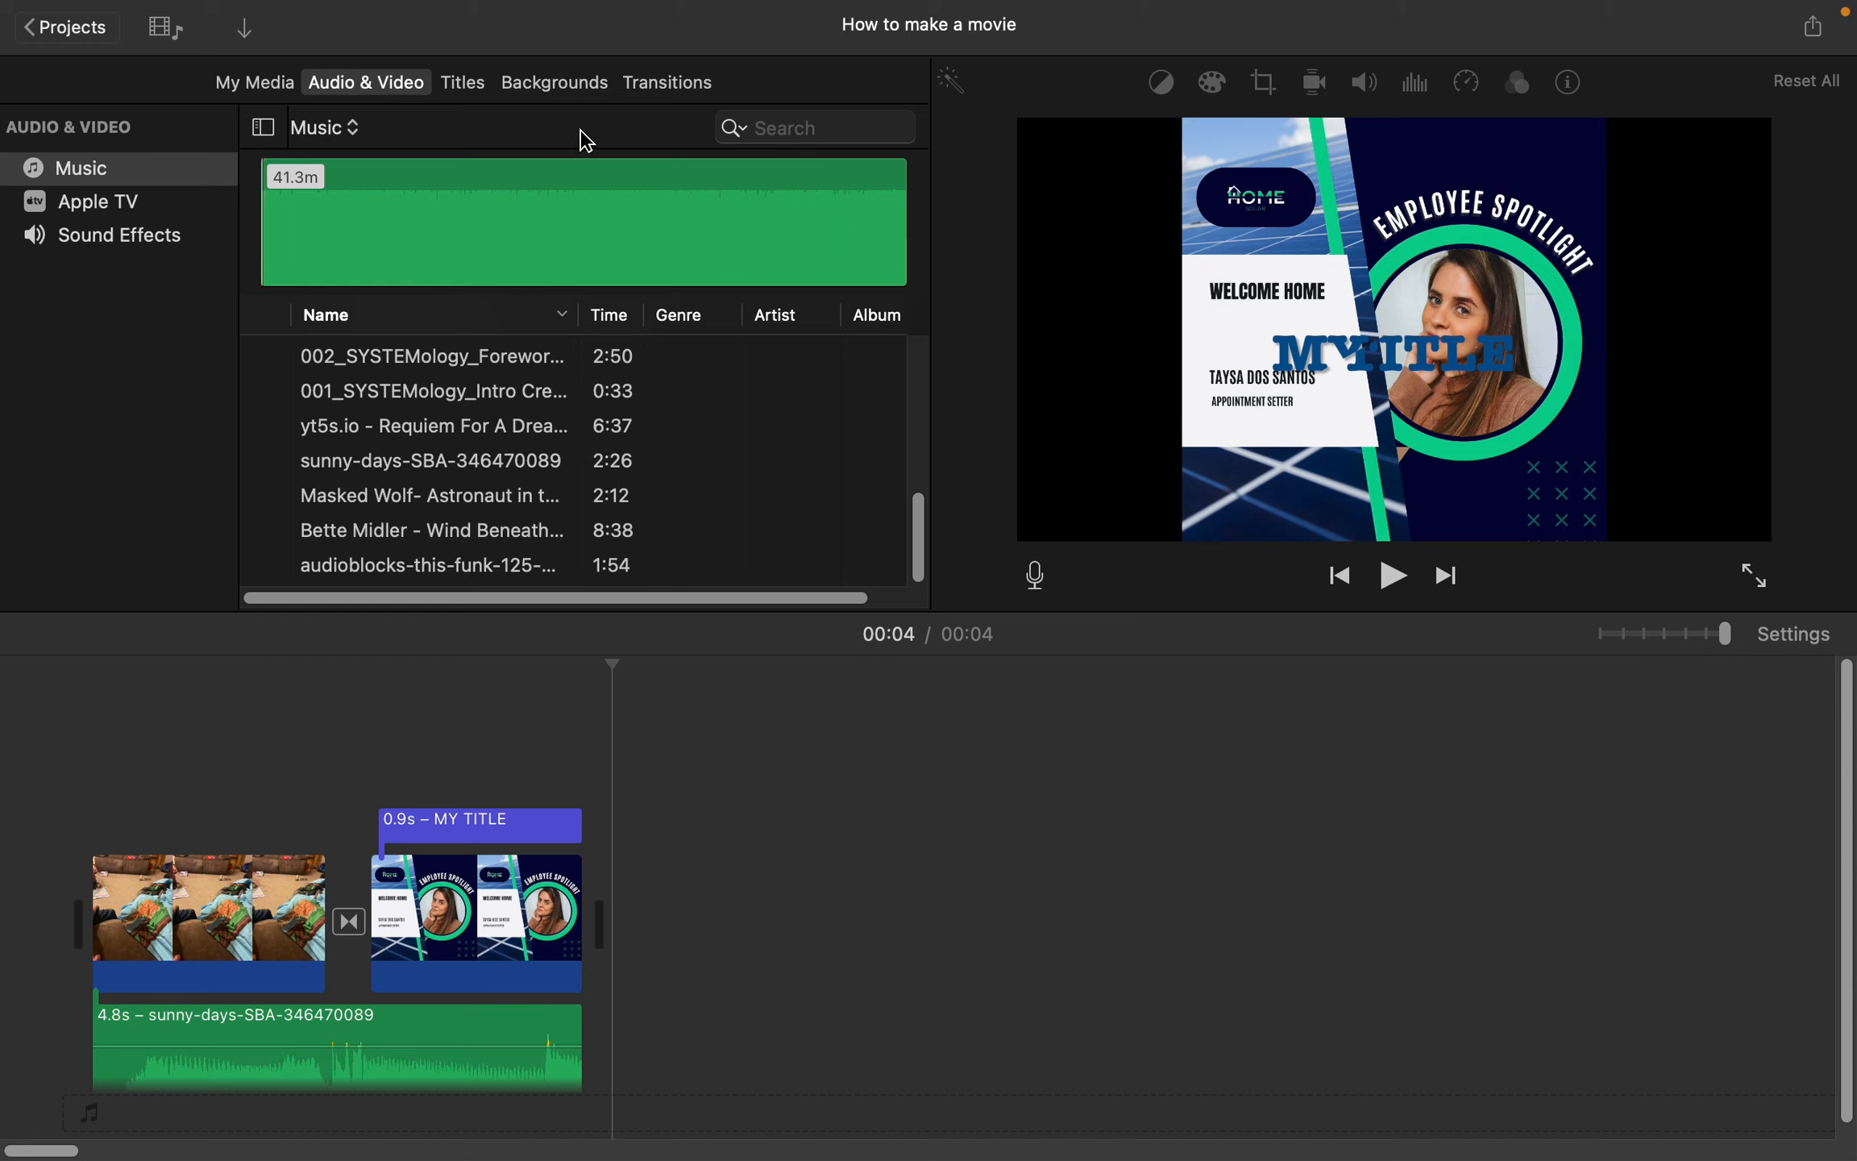
Step: Add the Blue Marble Globe background to the movie after the "Employee Spotlight" clip
click(592, 83)
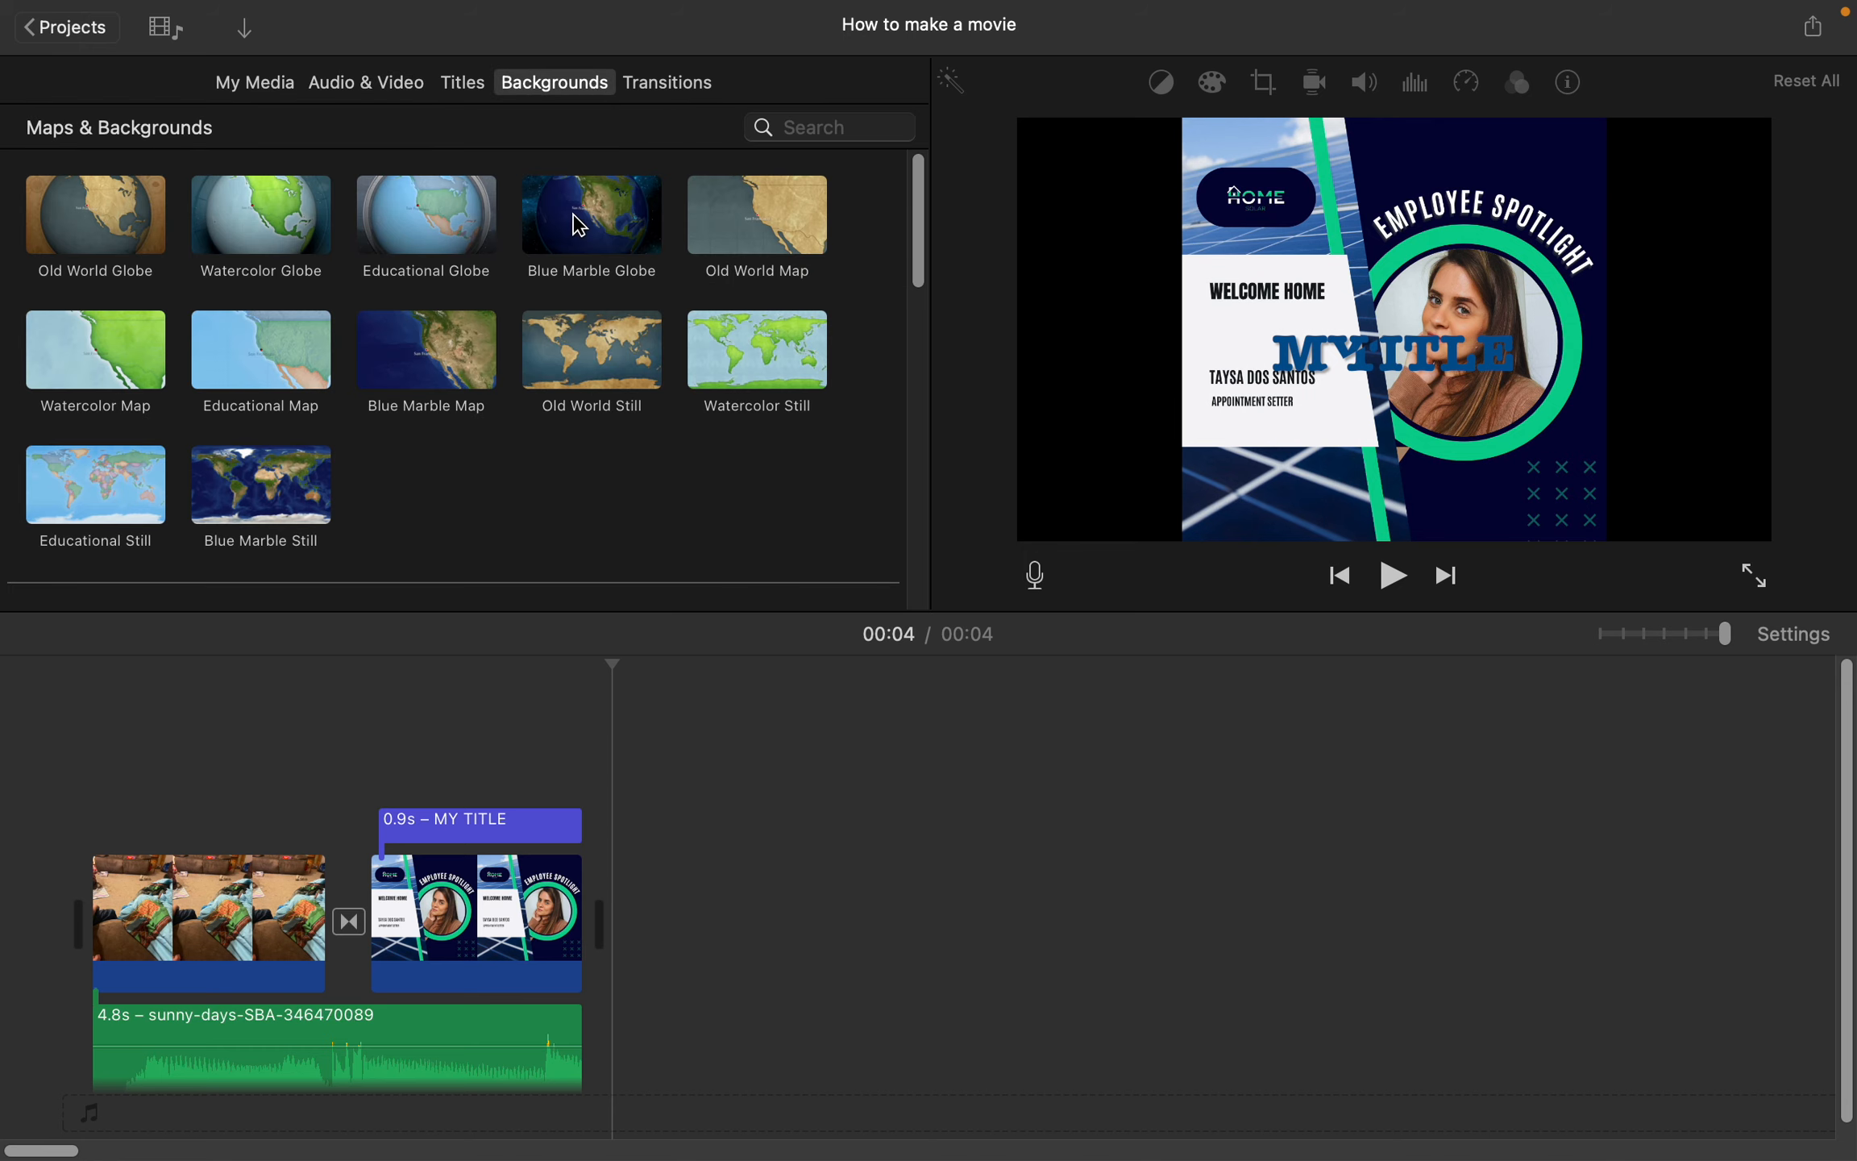
click(586, 235)
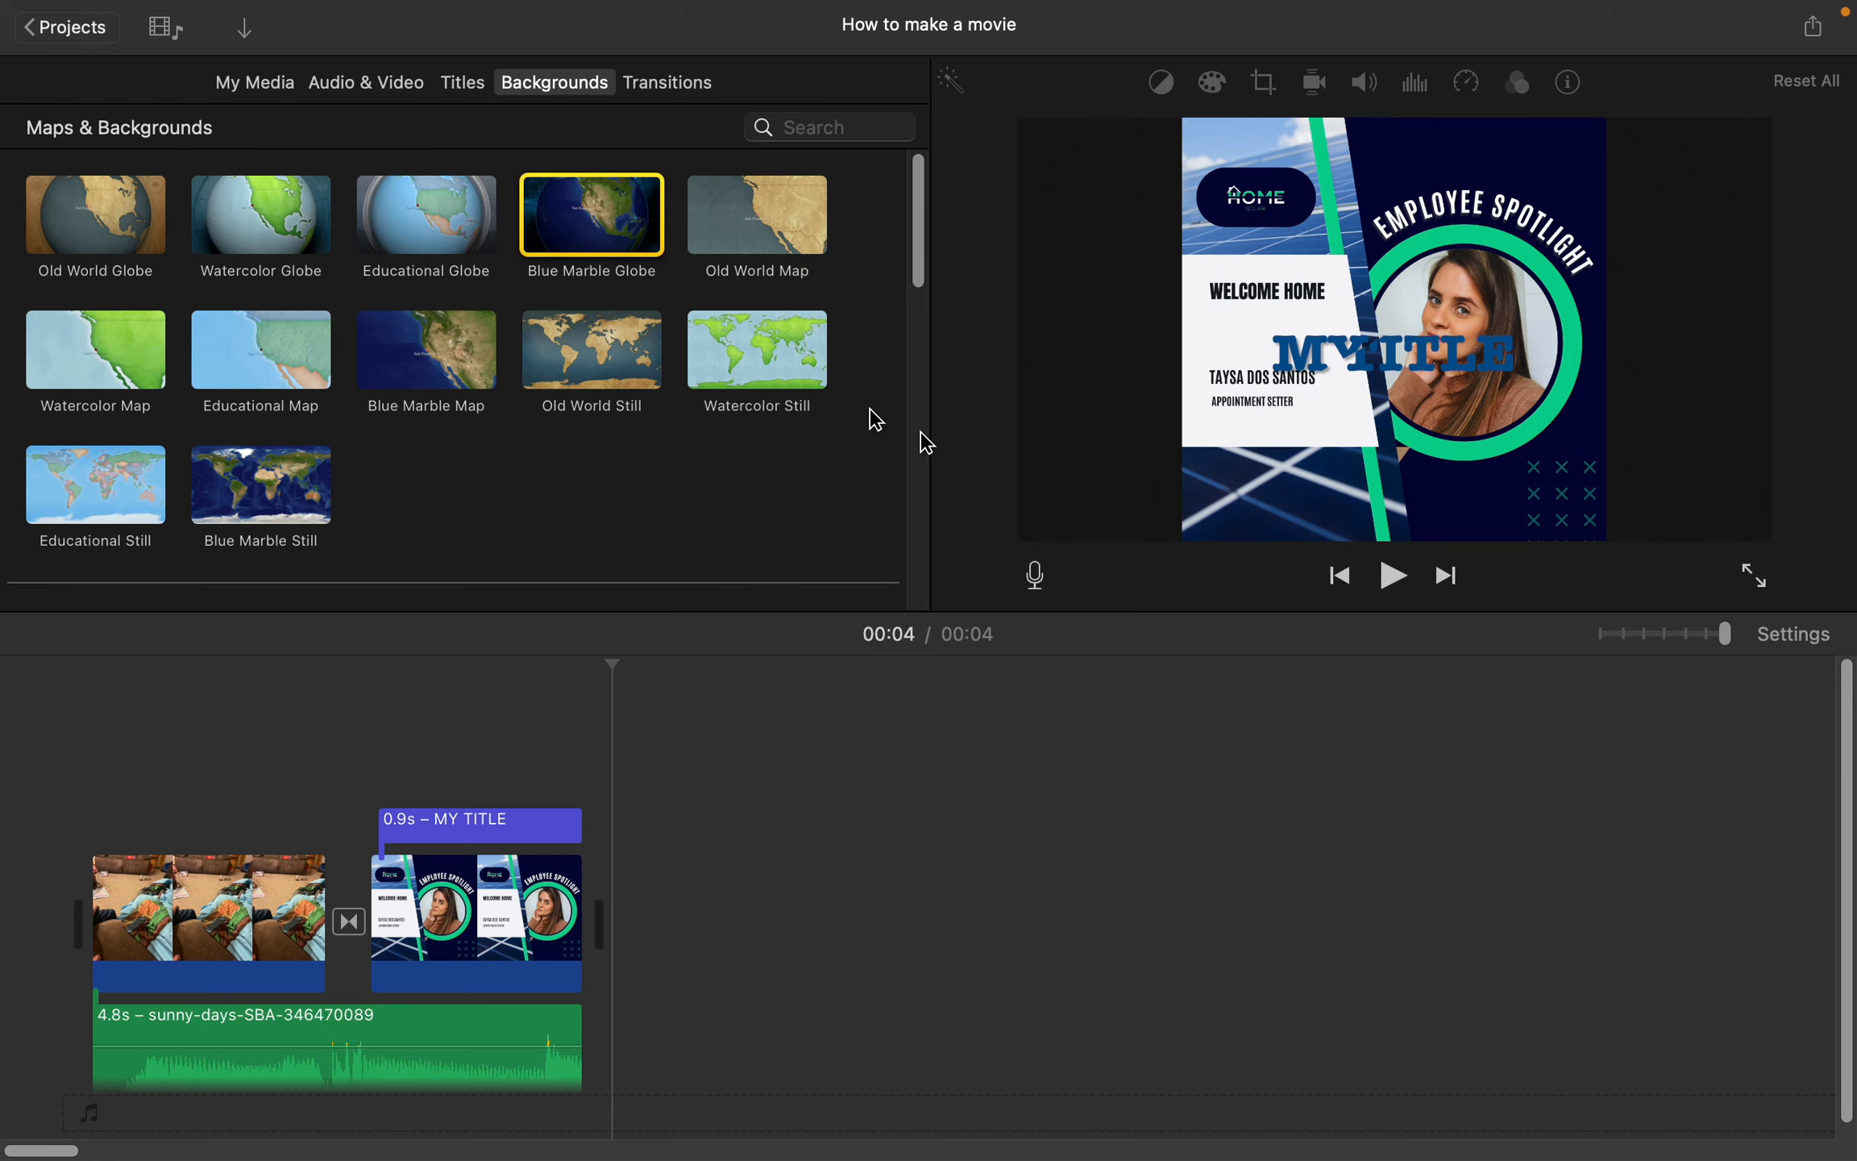
drag(639, 221, 661, 935)
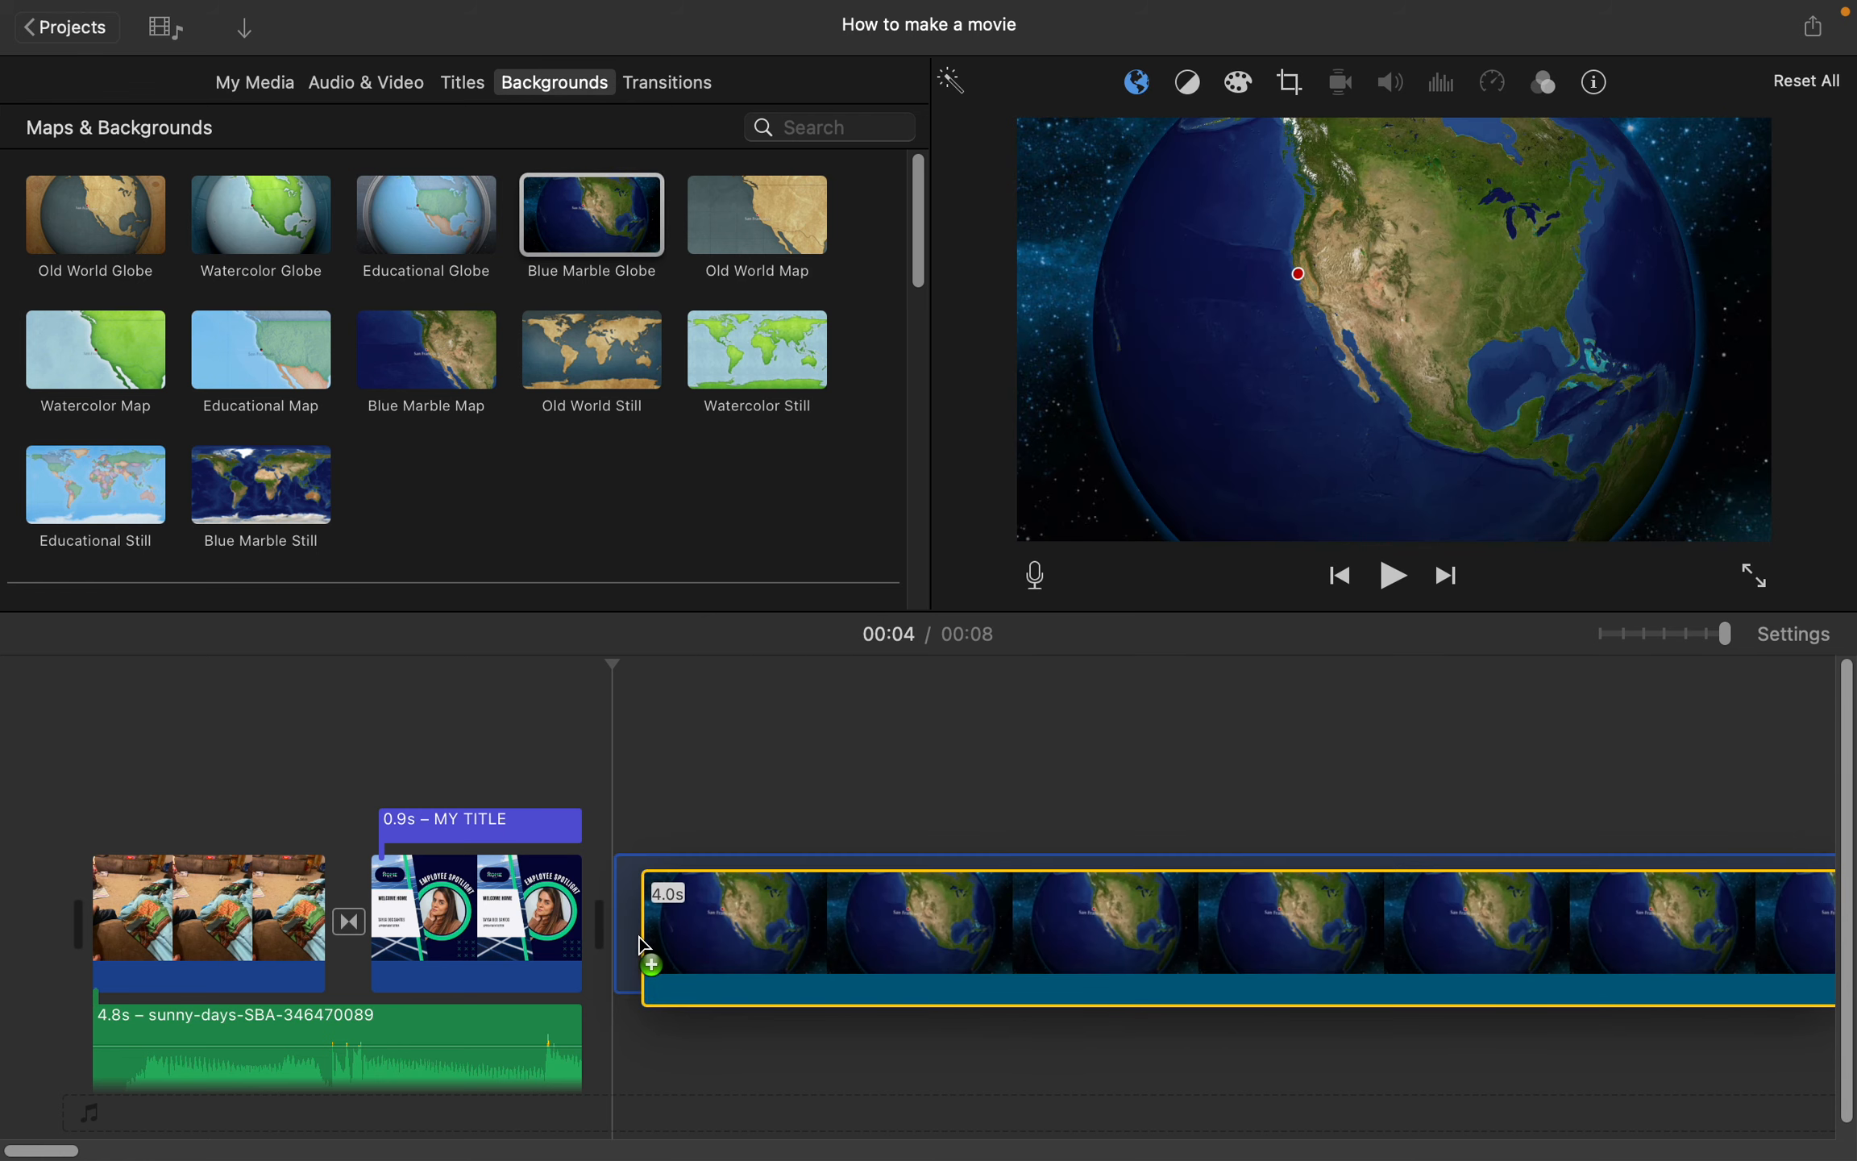
drag(712, 836, 1297, 977)
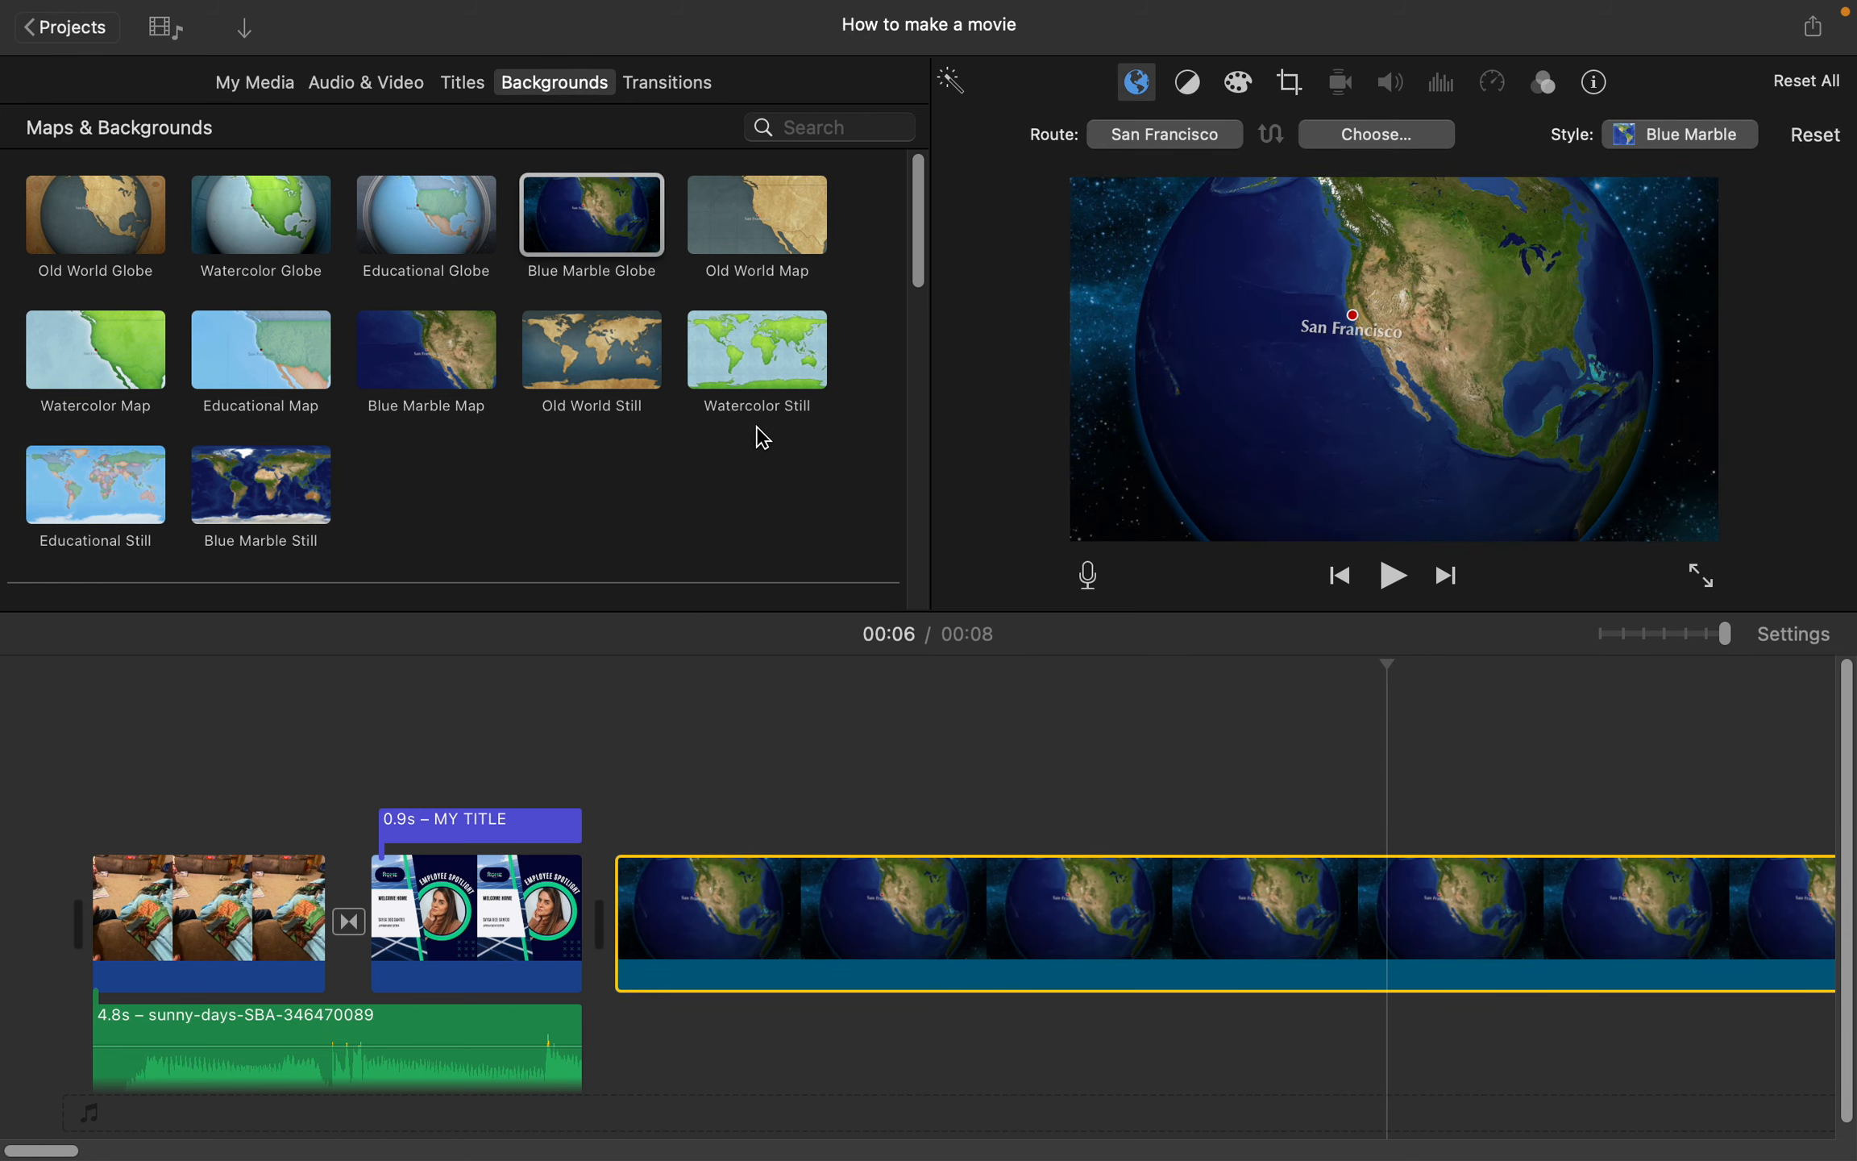
Step: Insert the Old World Still background between the "Employee Spotlight" clip and the globe clip, and preview the movie's ending
drag(627, 359, 712, 929)
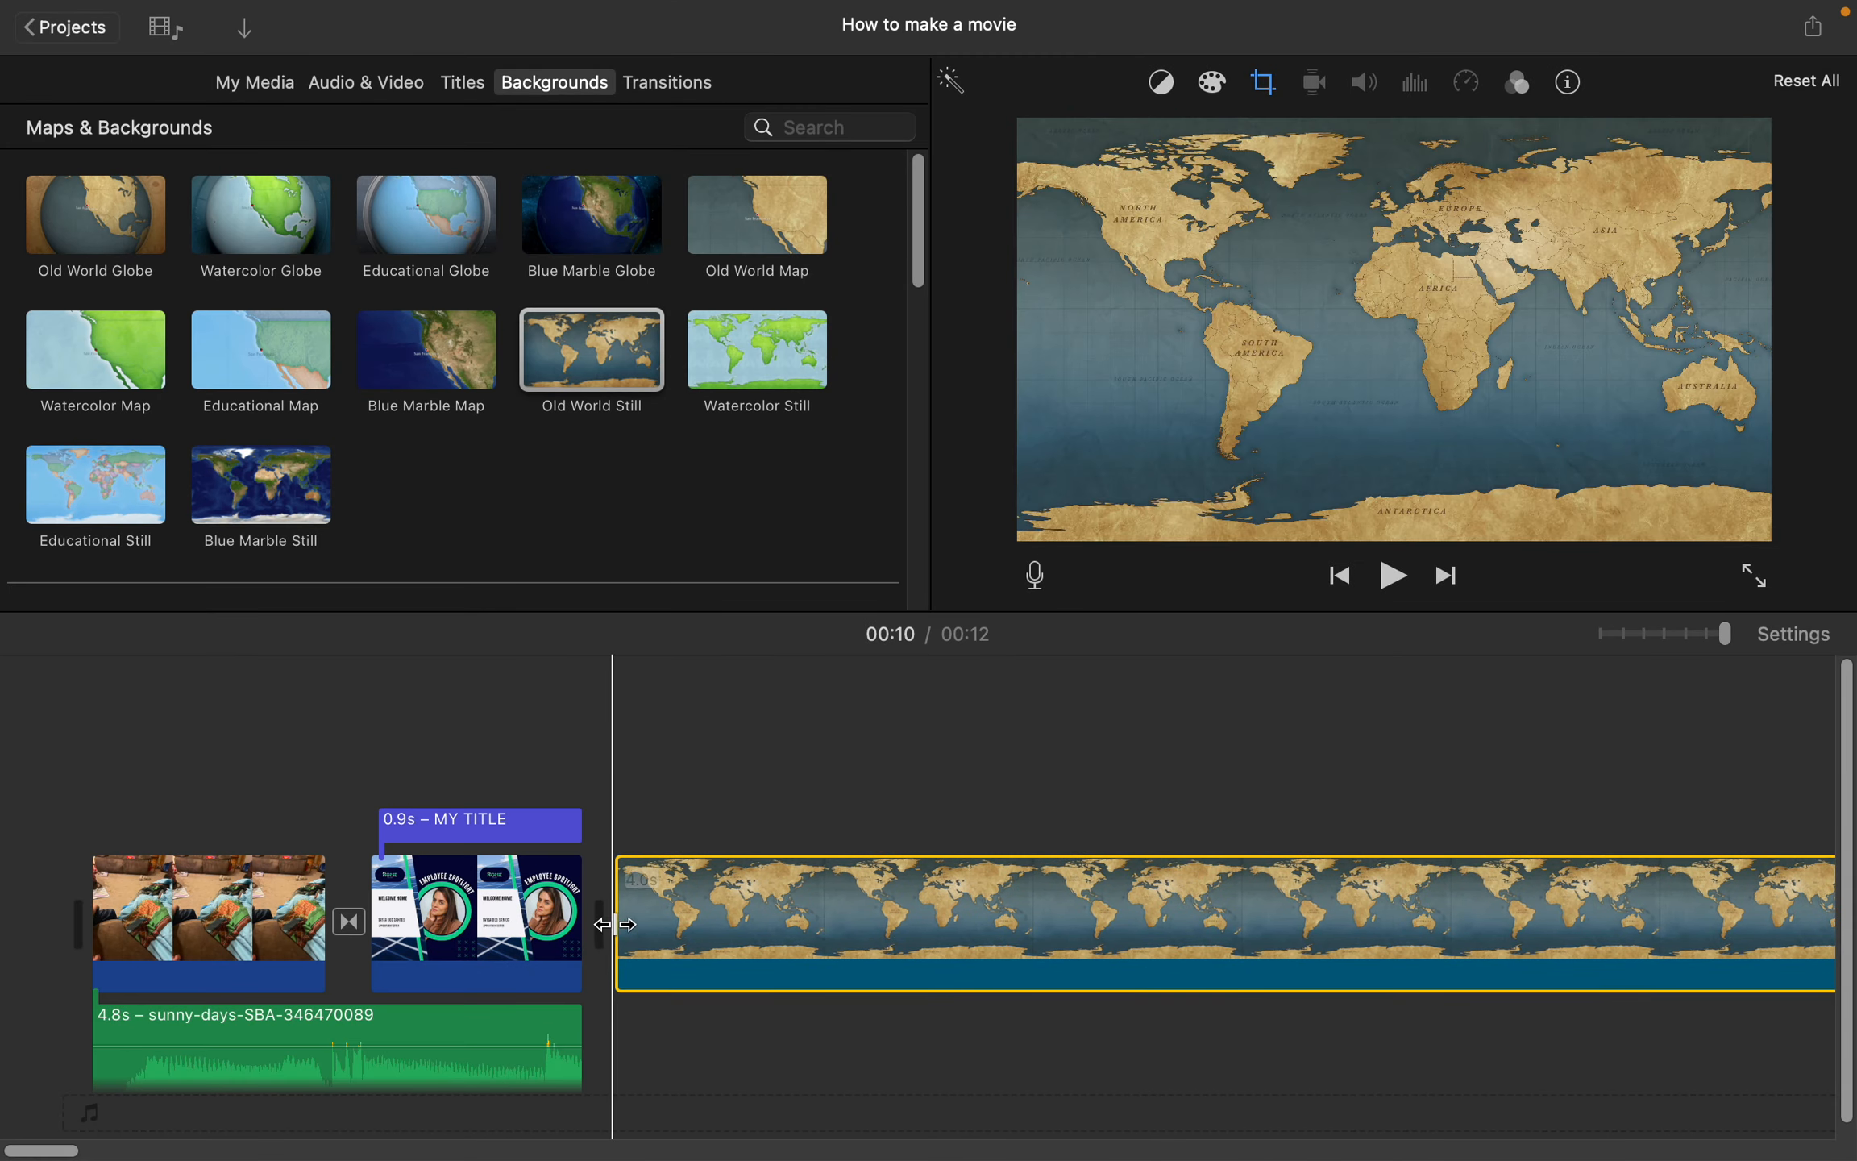
key(space)
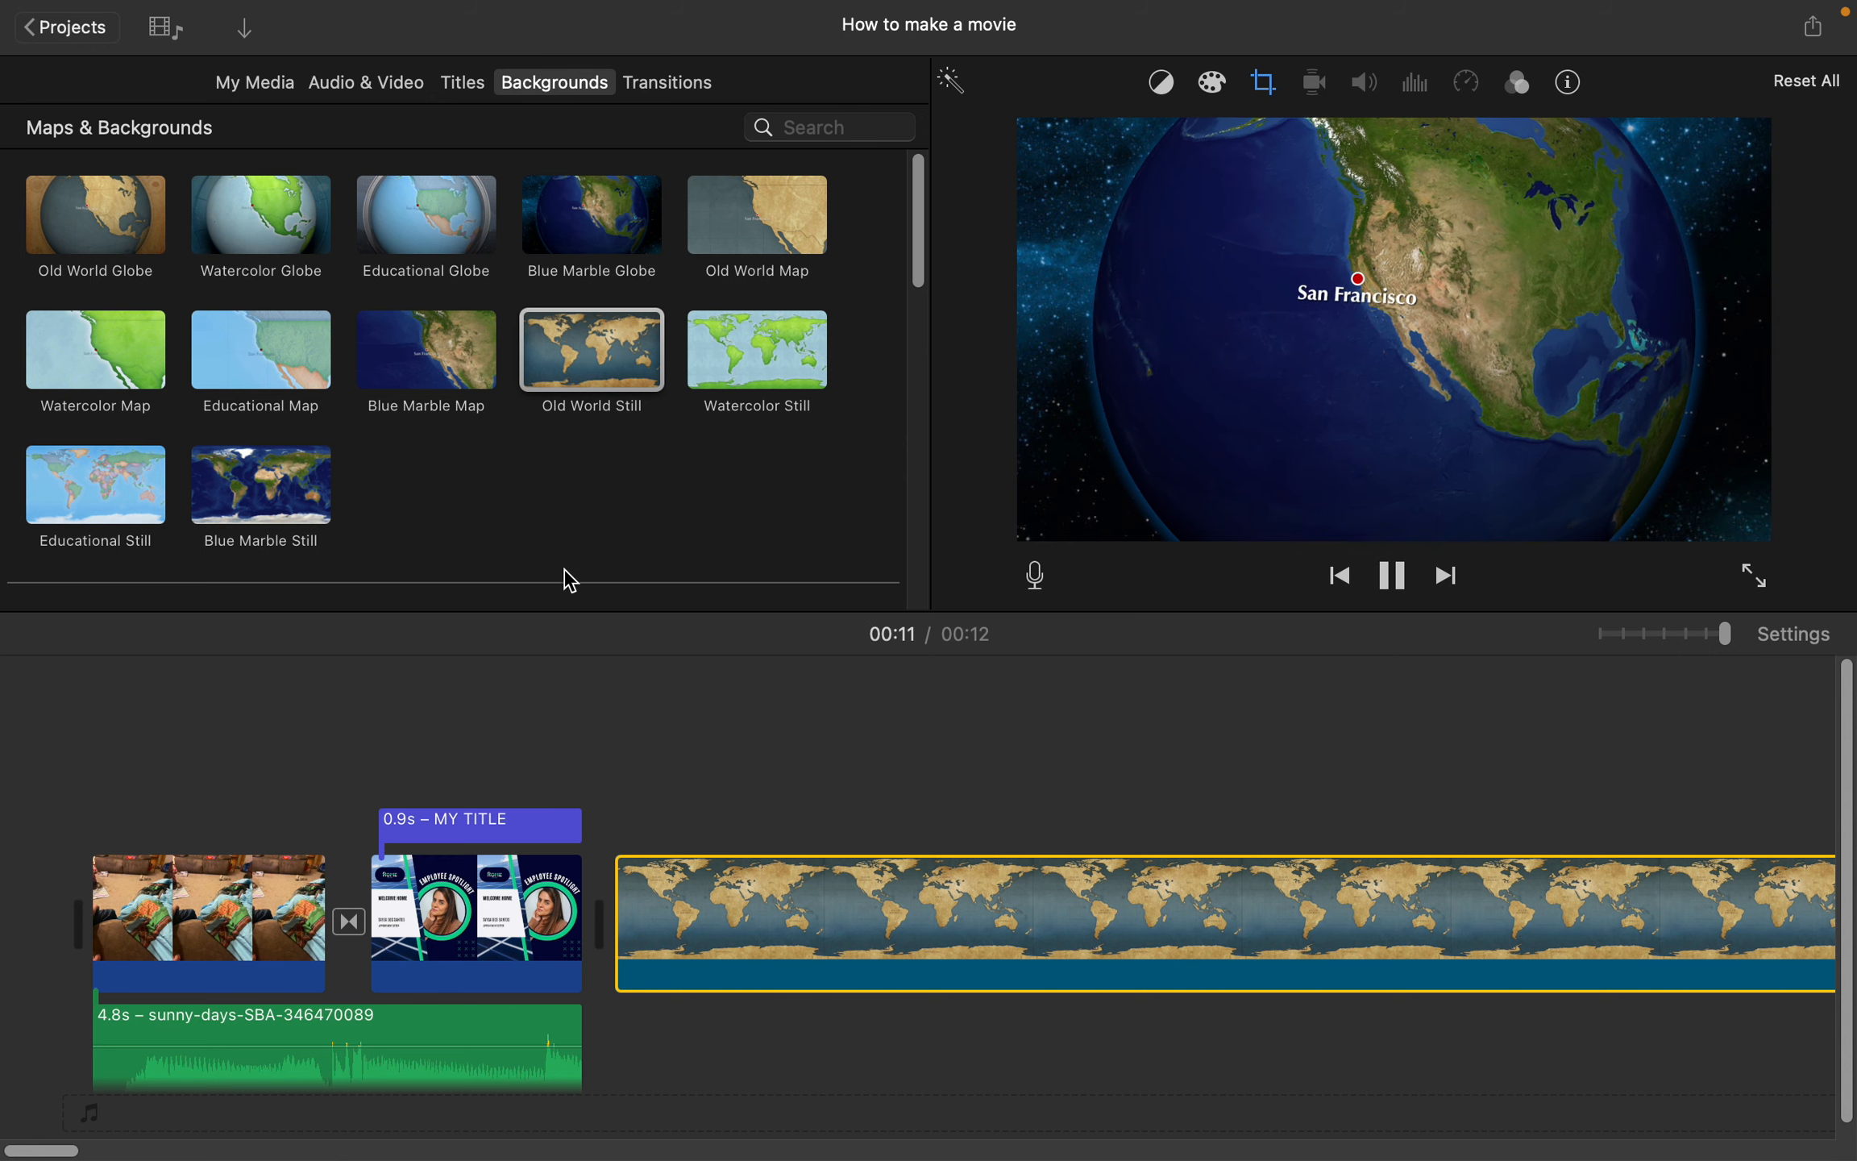
scroll(531, 480, down, 5)
scroll(576, 418, down, 15)
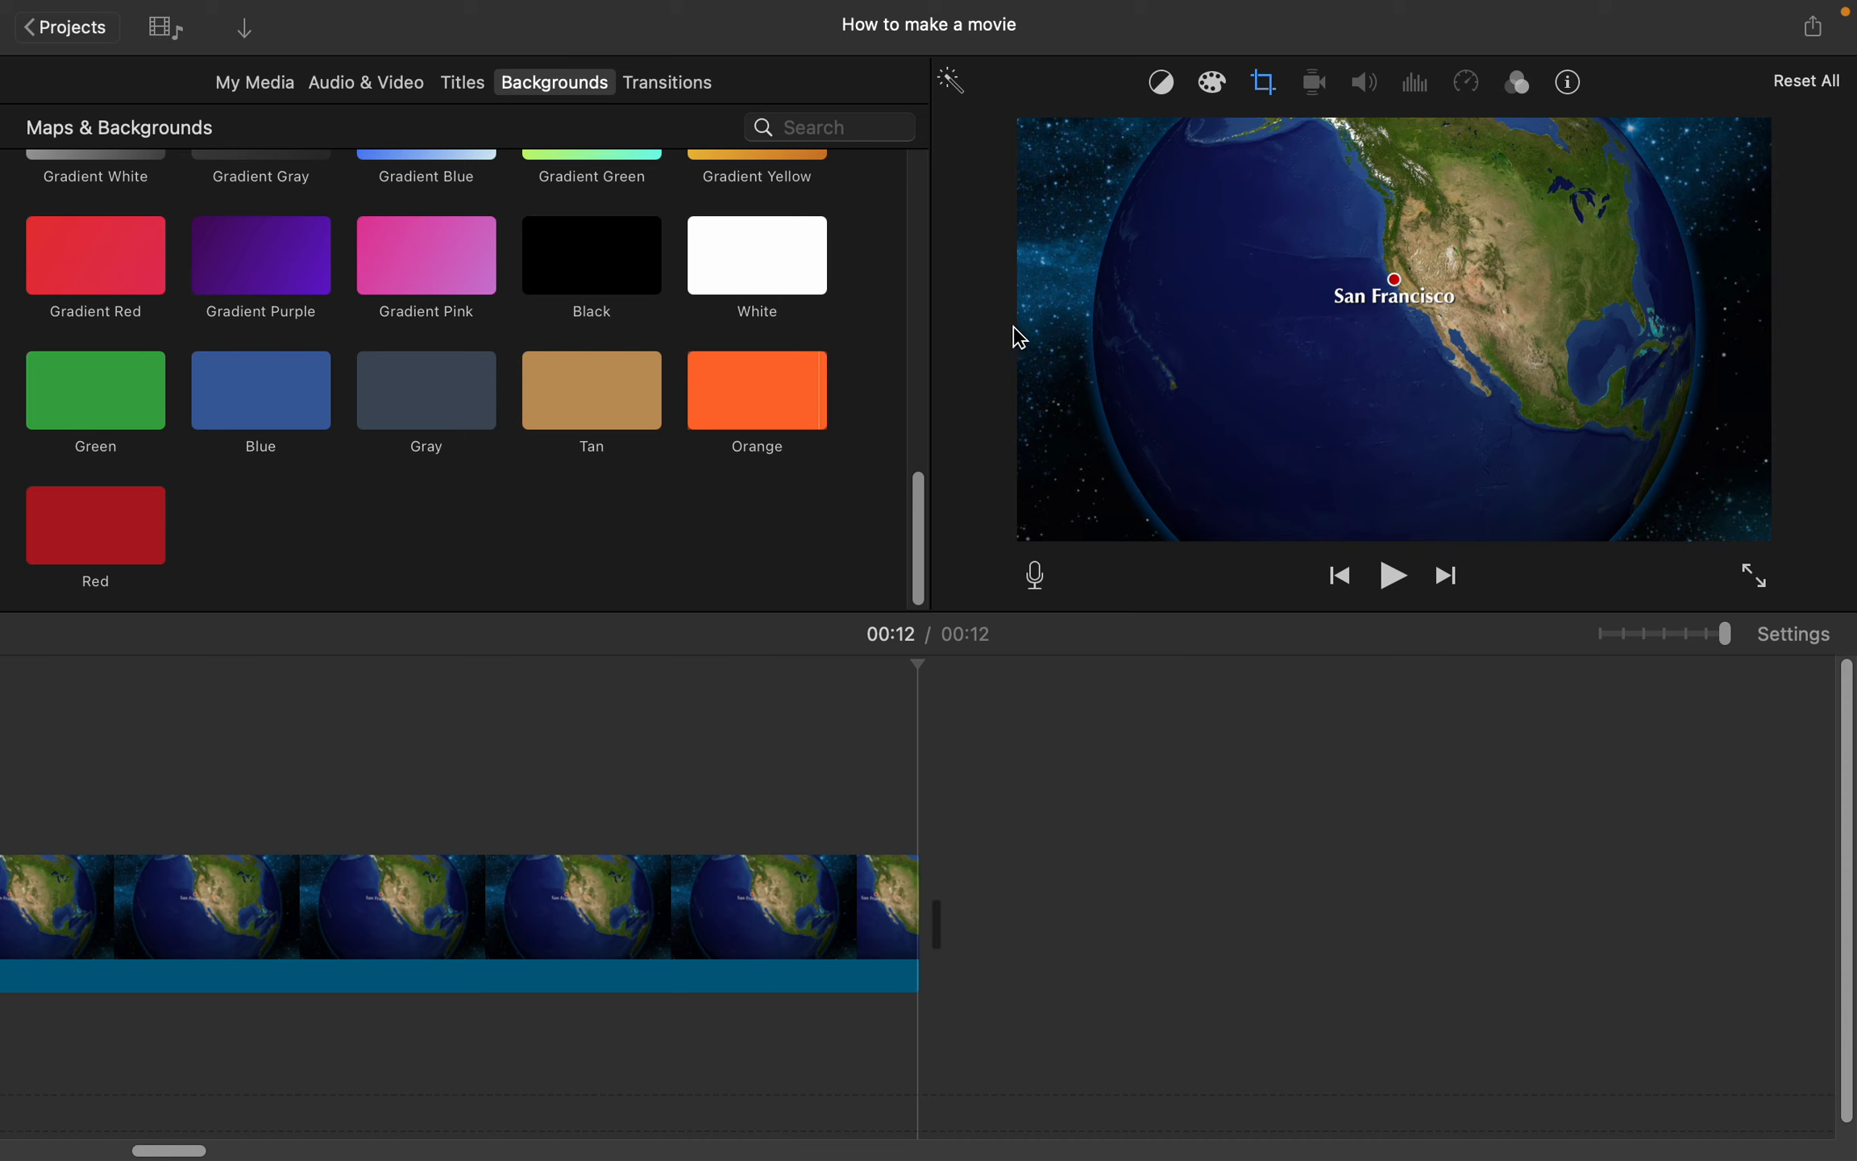
Step: Export the movie as a file titled "My cool movie" and save it to the iCloud Desktop folder
click(1818, 37)
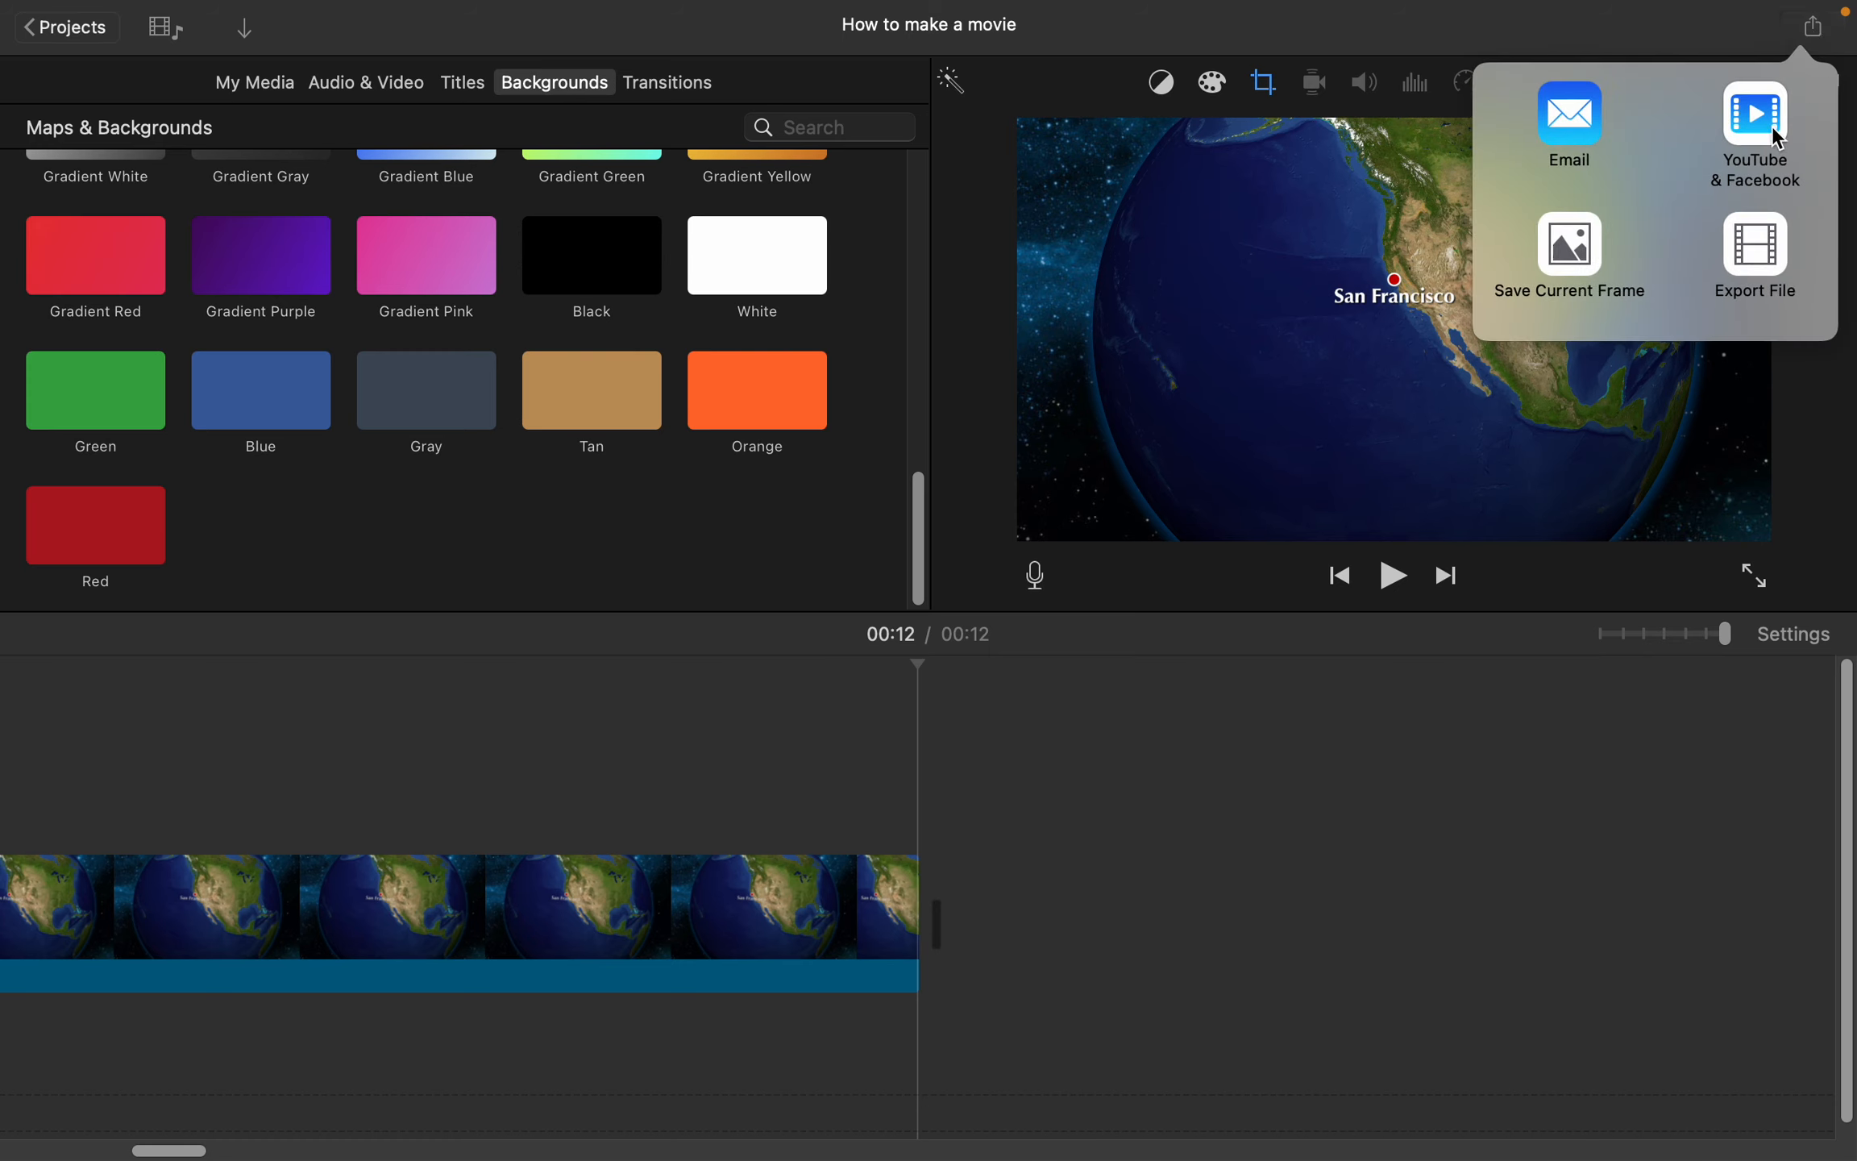
click(1740, 250)
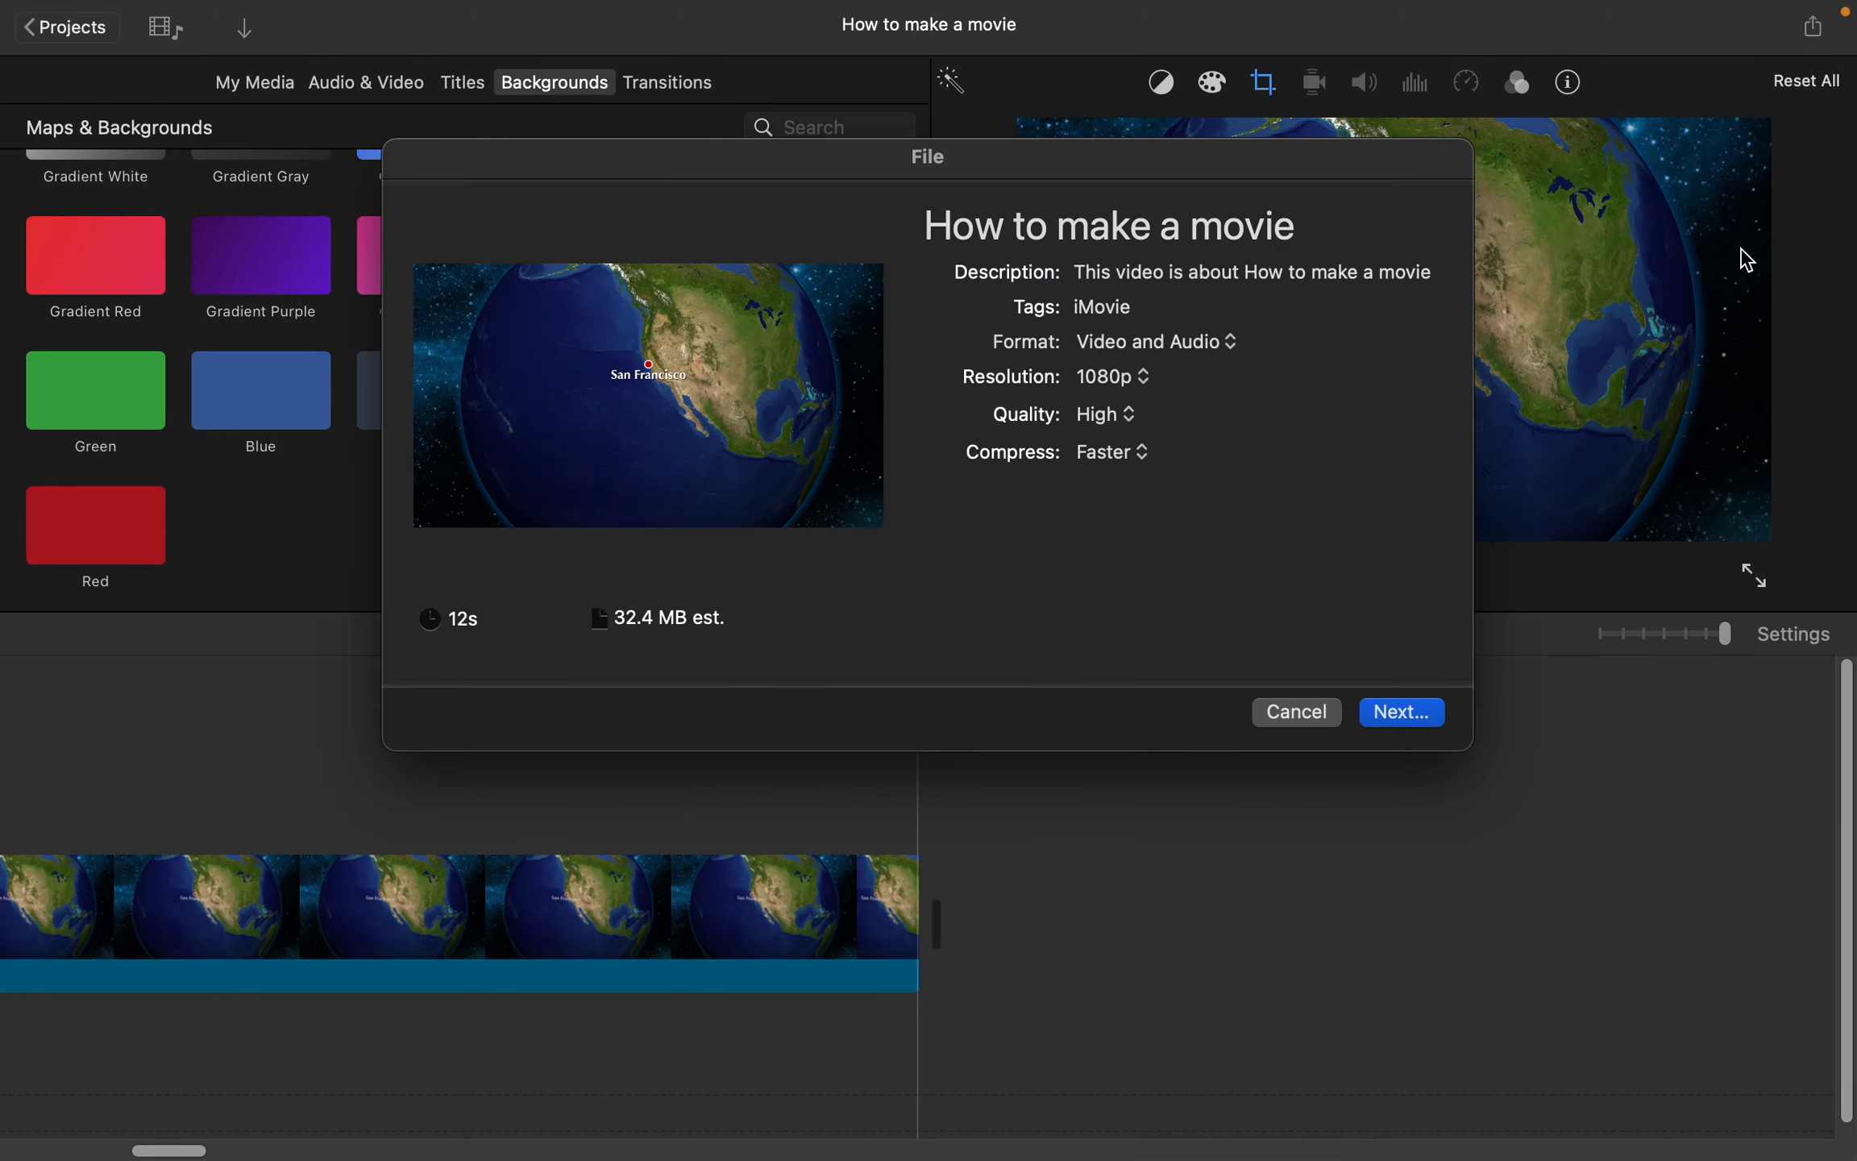
click(1249, 224)
text(M)
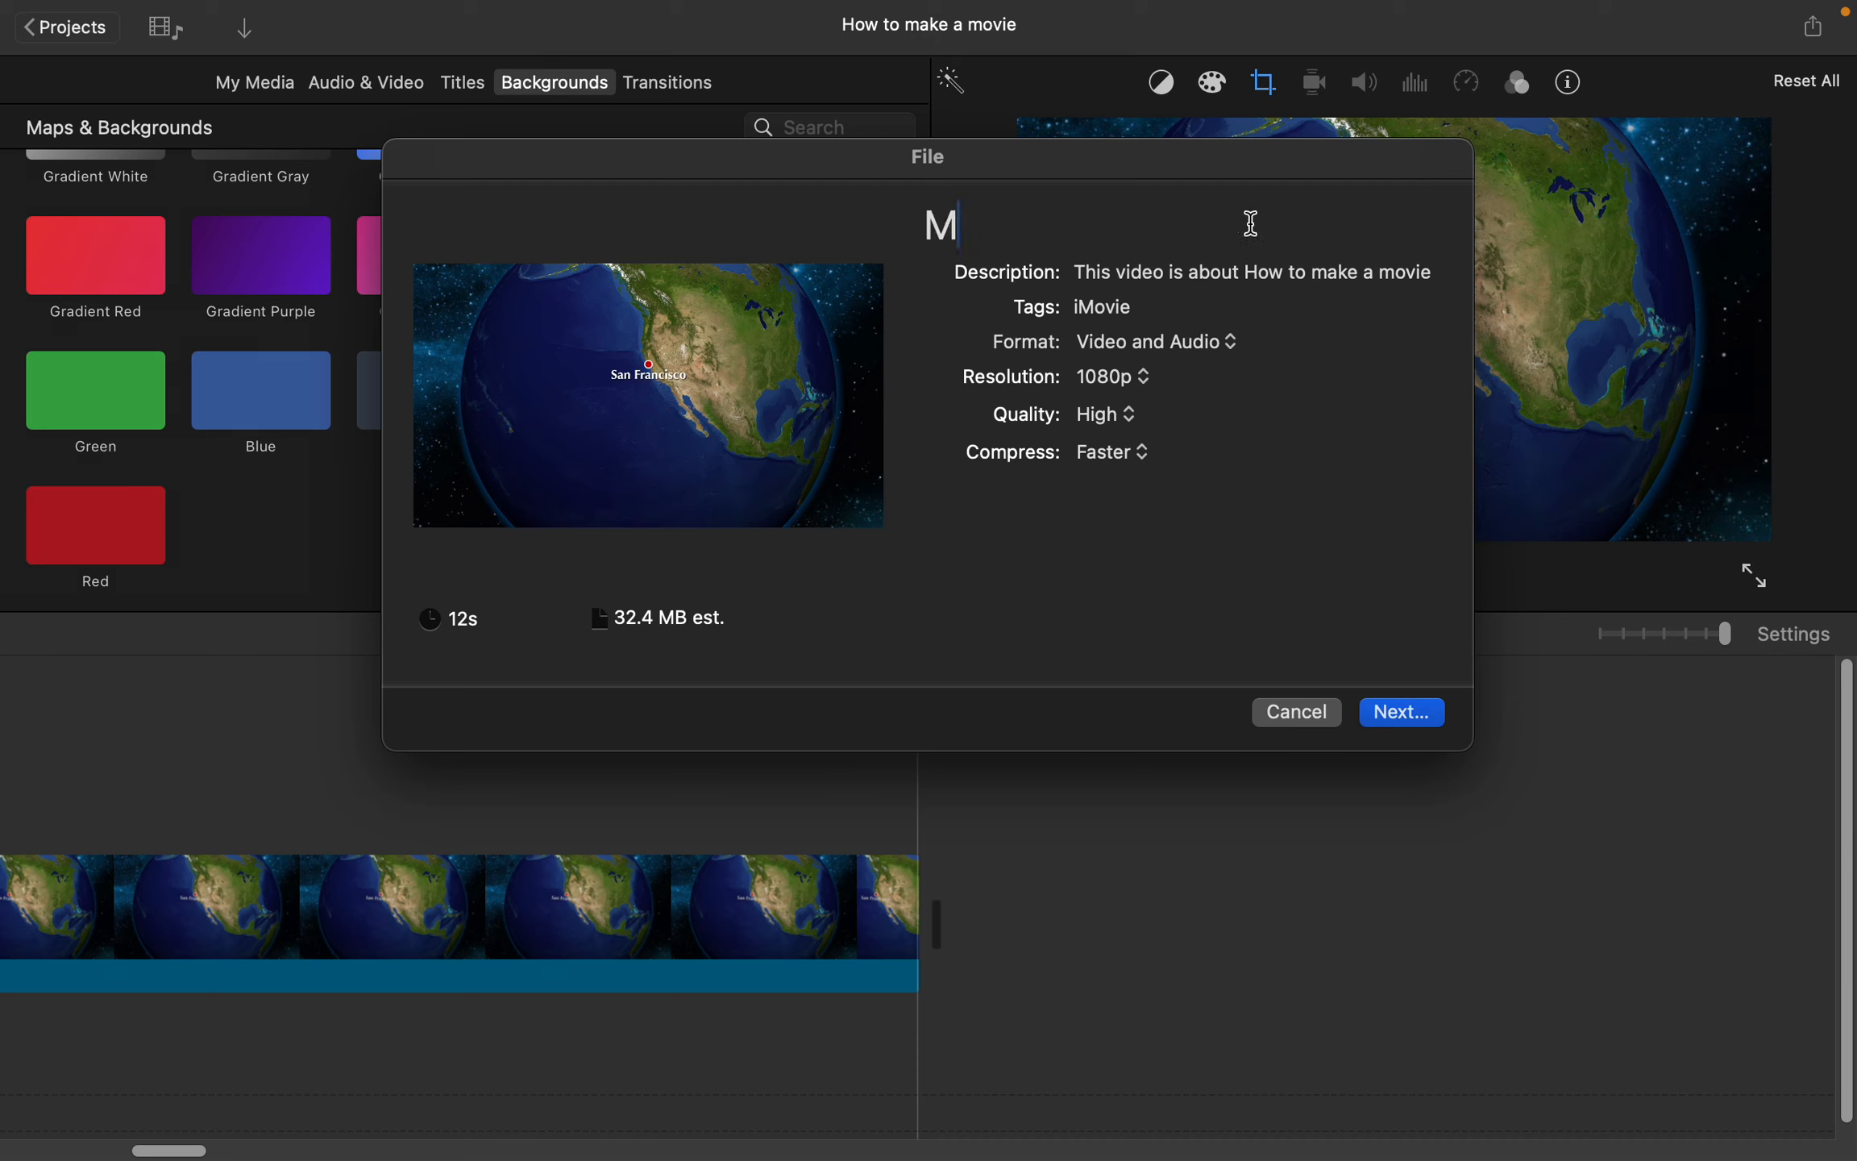
text(y cool movie)
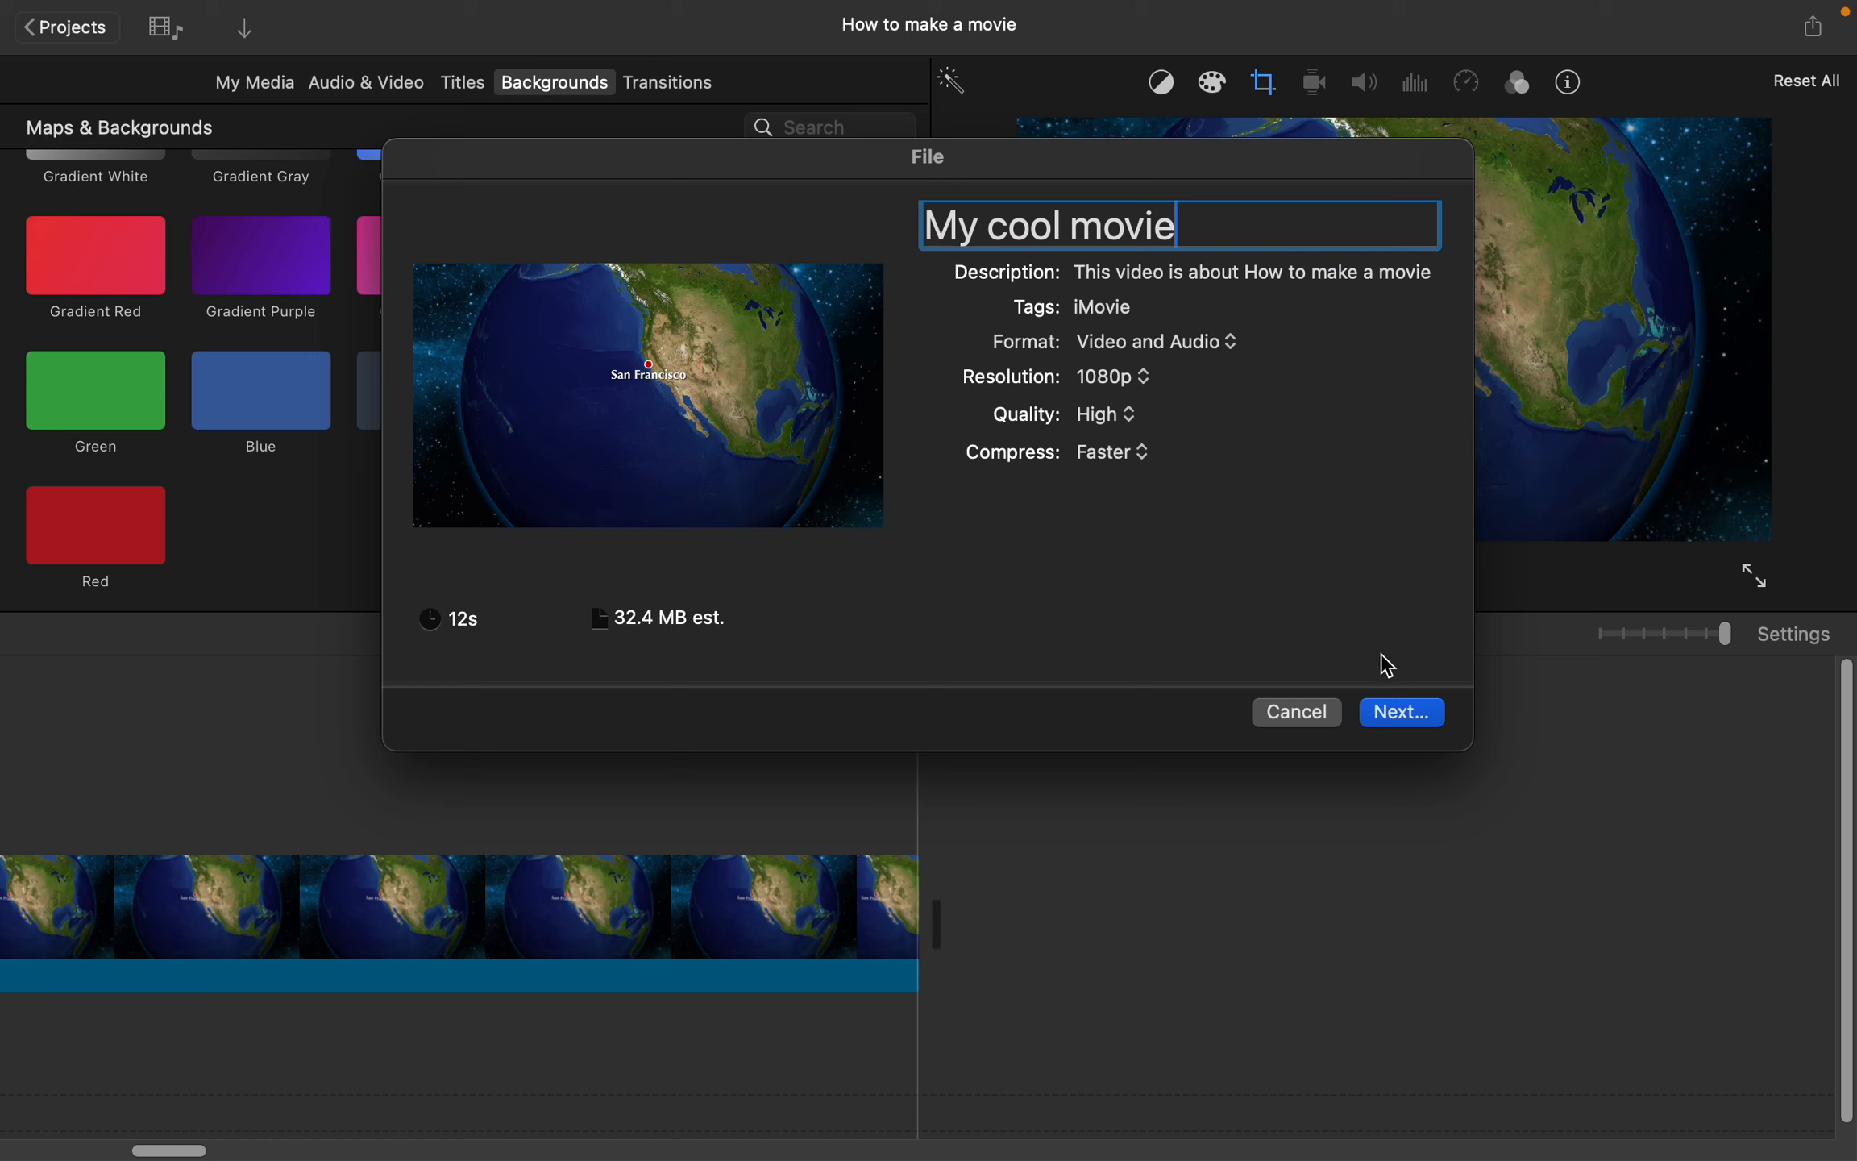
click(1403, 723)
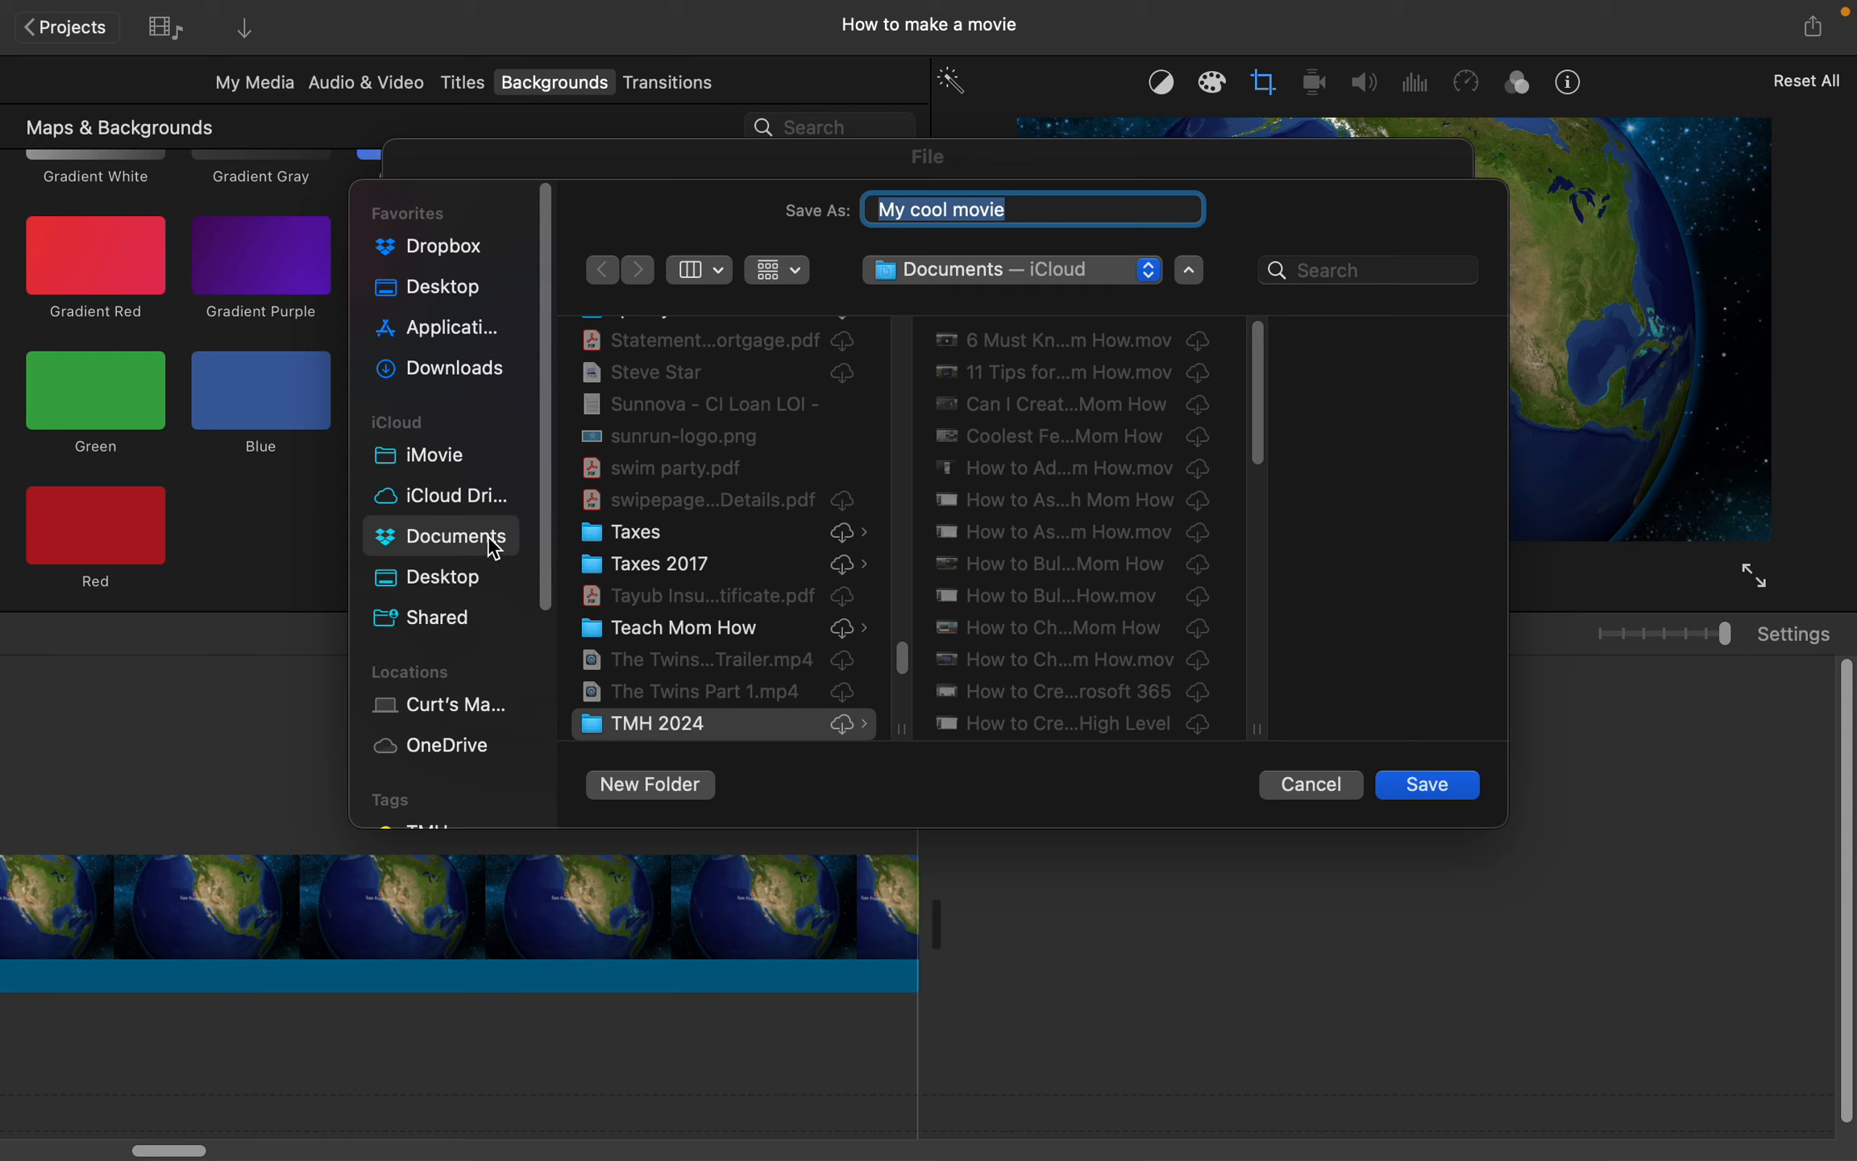
click(479, 591)
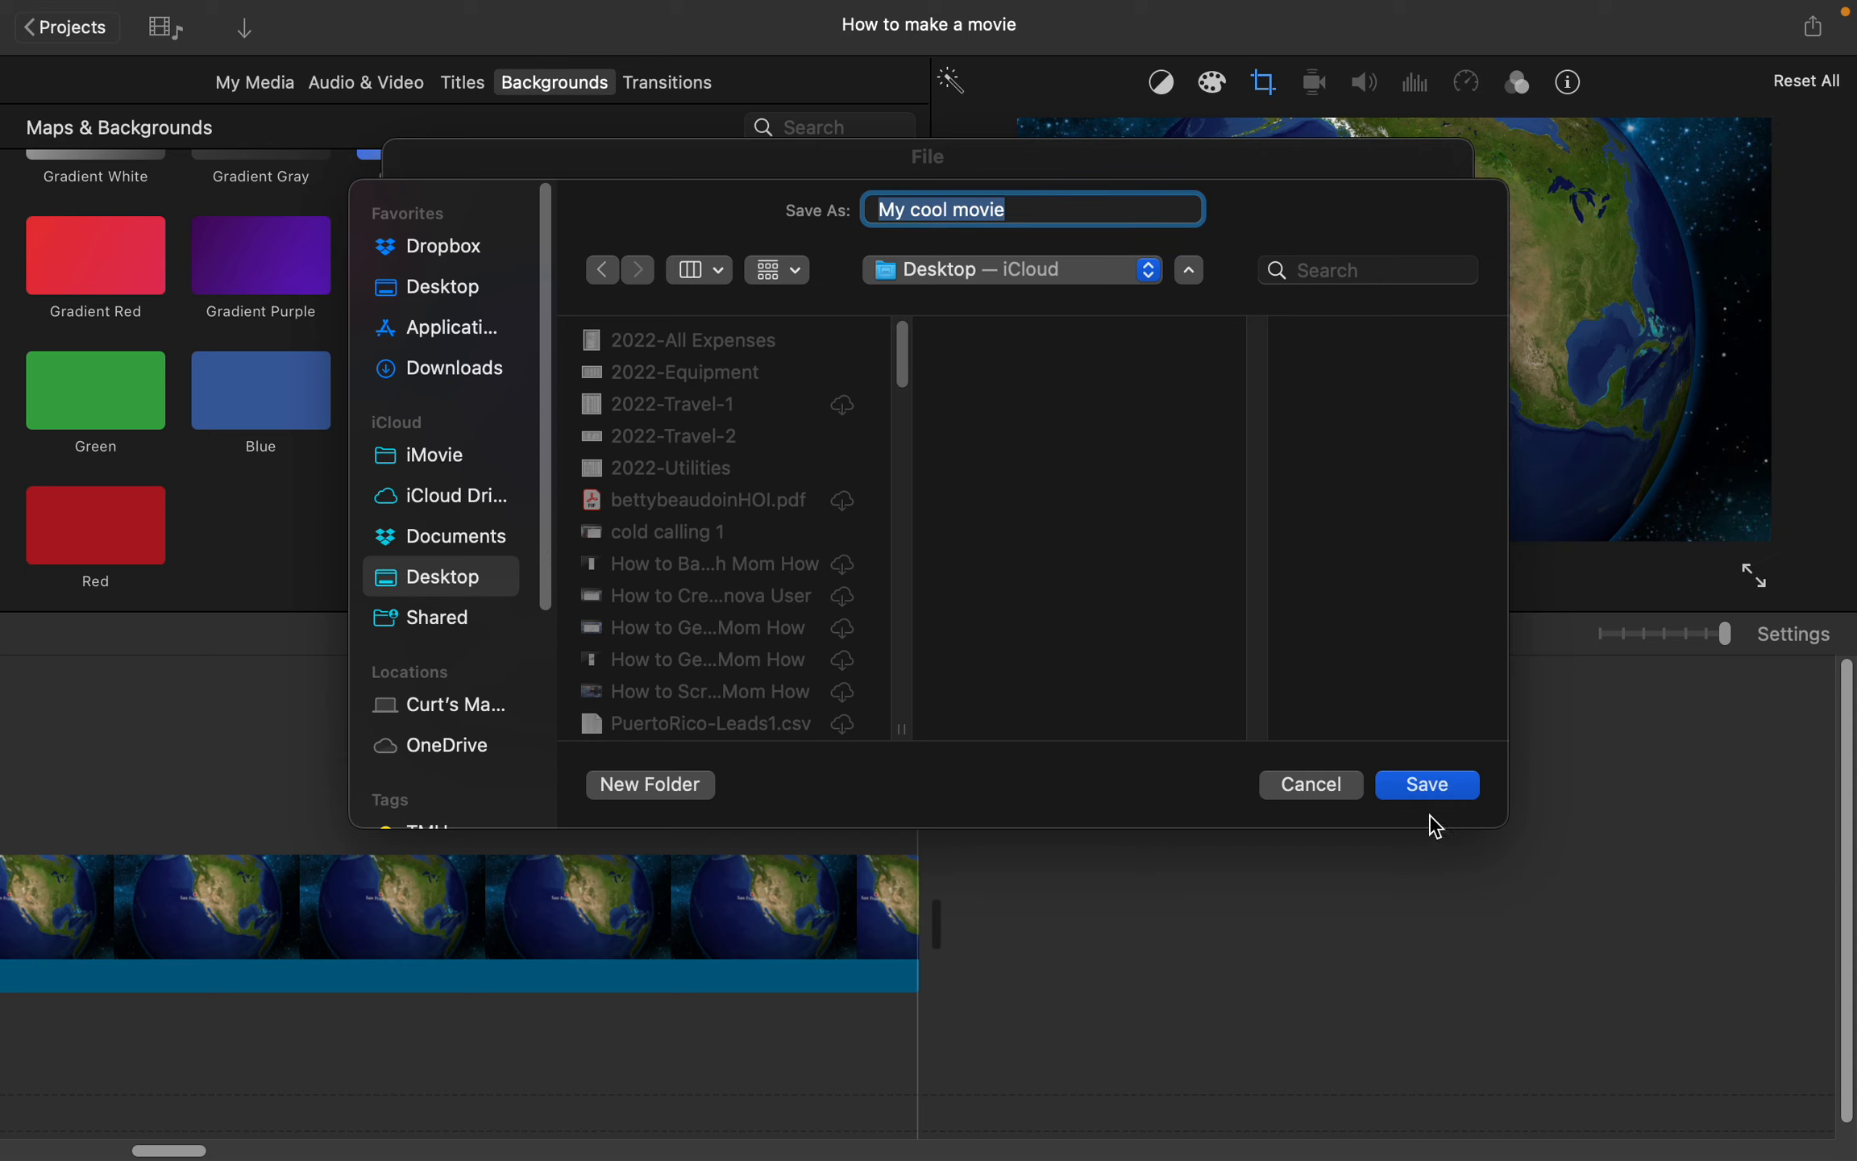
click(1421, 788)
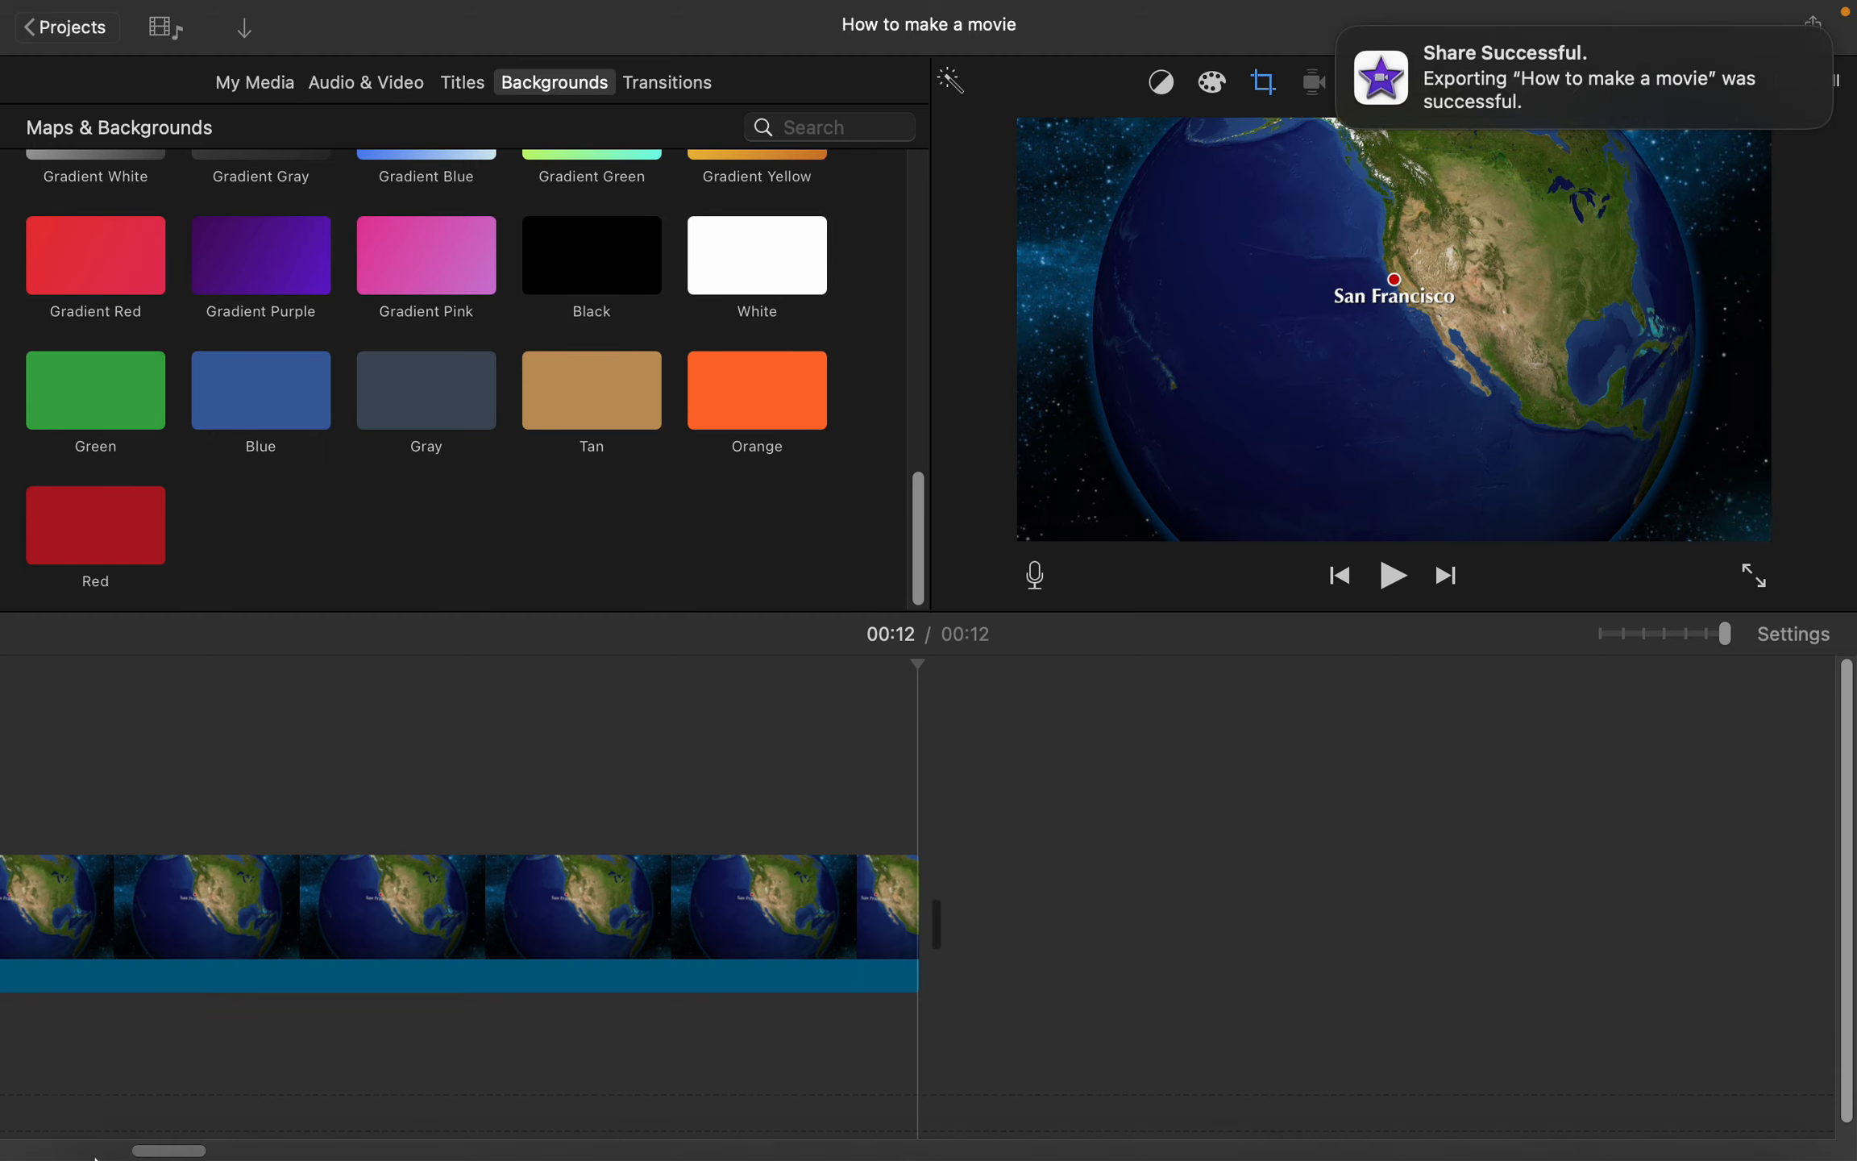
Step: Take the movie editor out of full screen and switch to Finder, bringing its Desktop folder window into view
mouse_move(93, 1155)
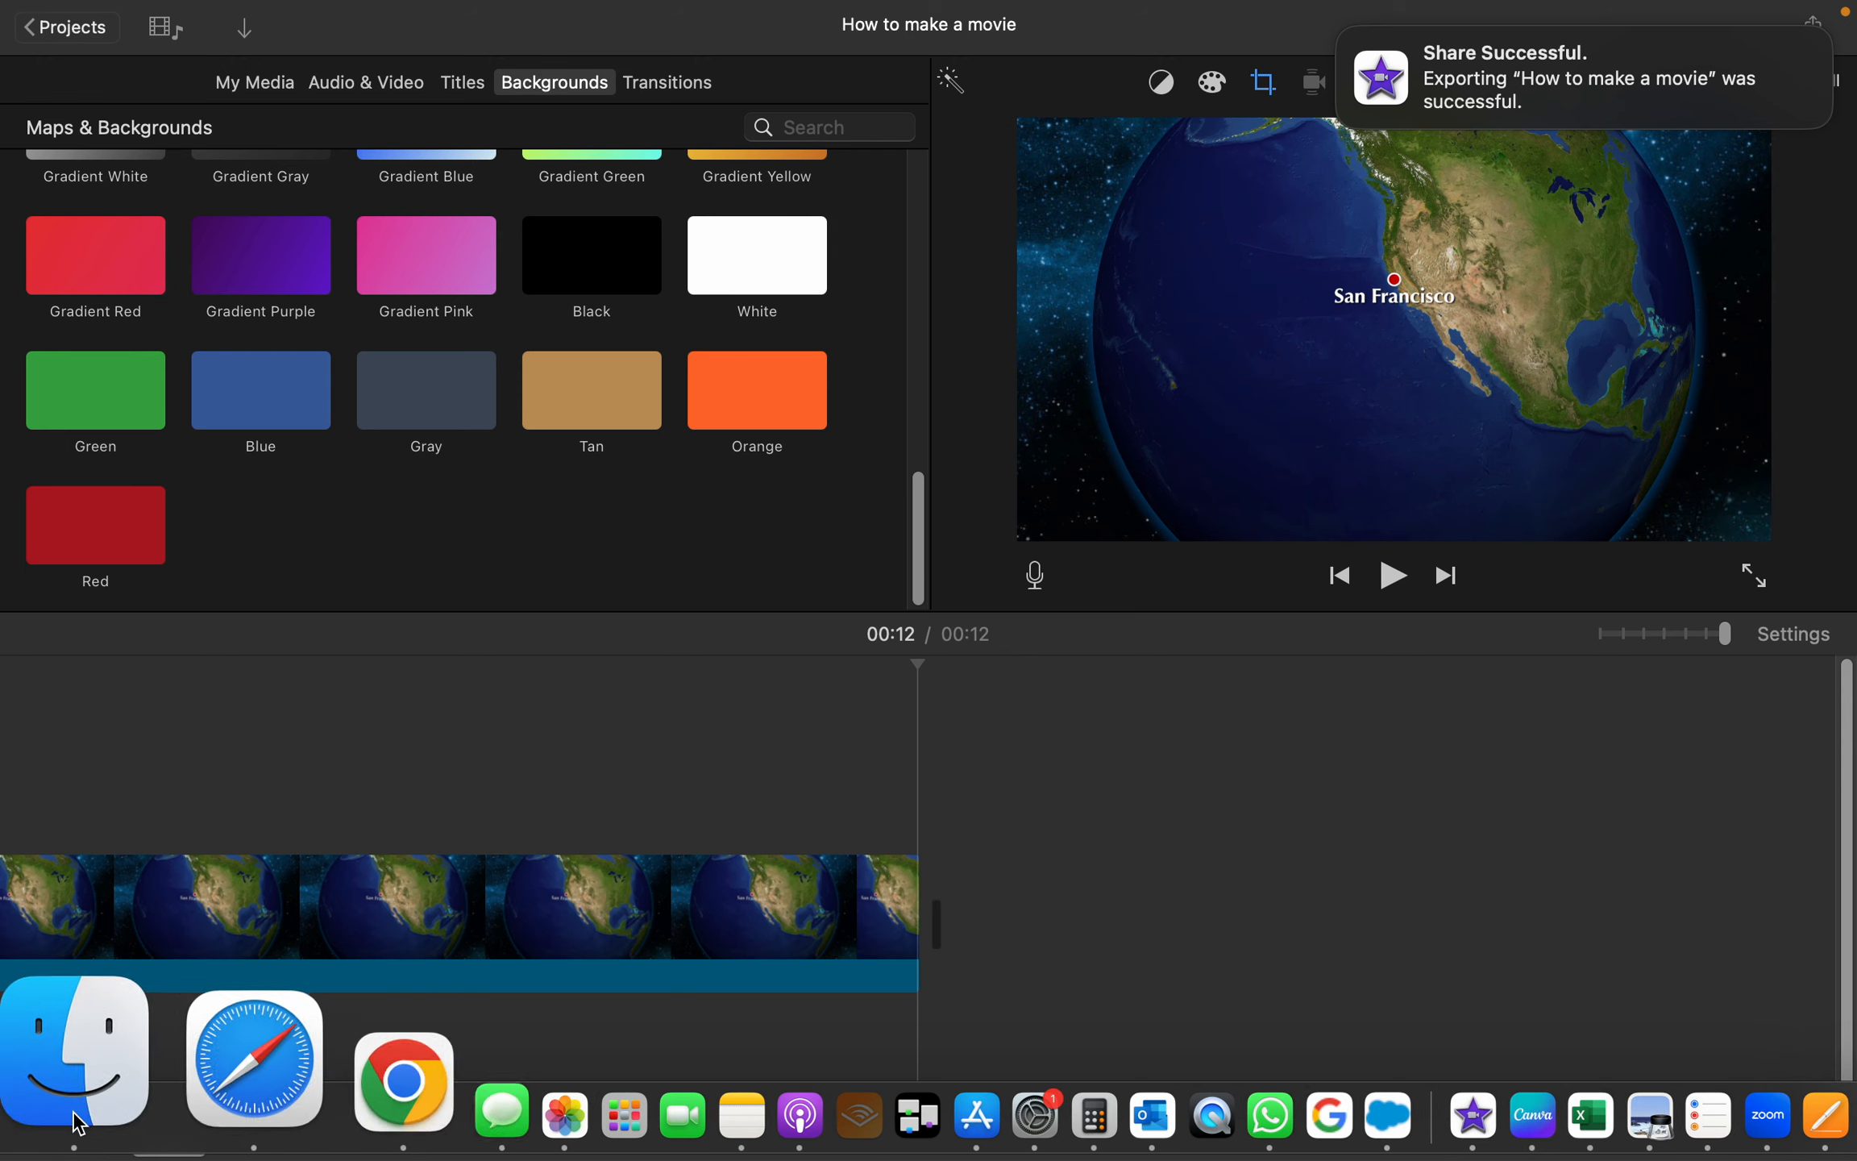
click(111, 1100)
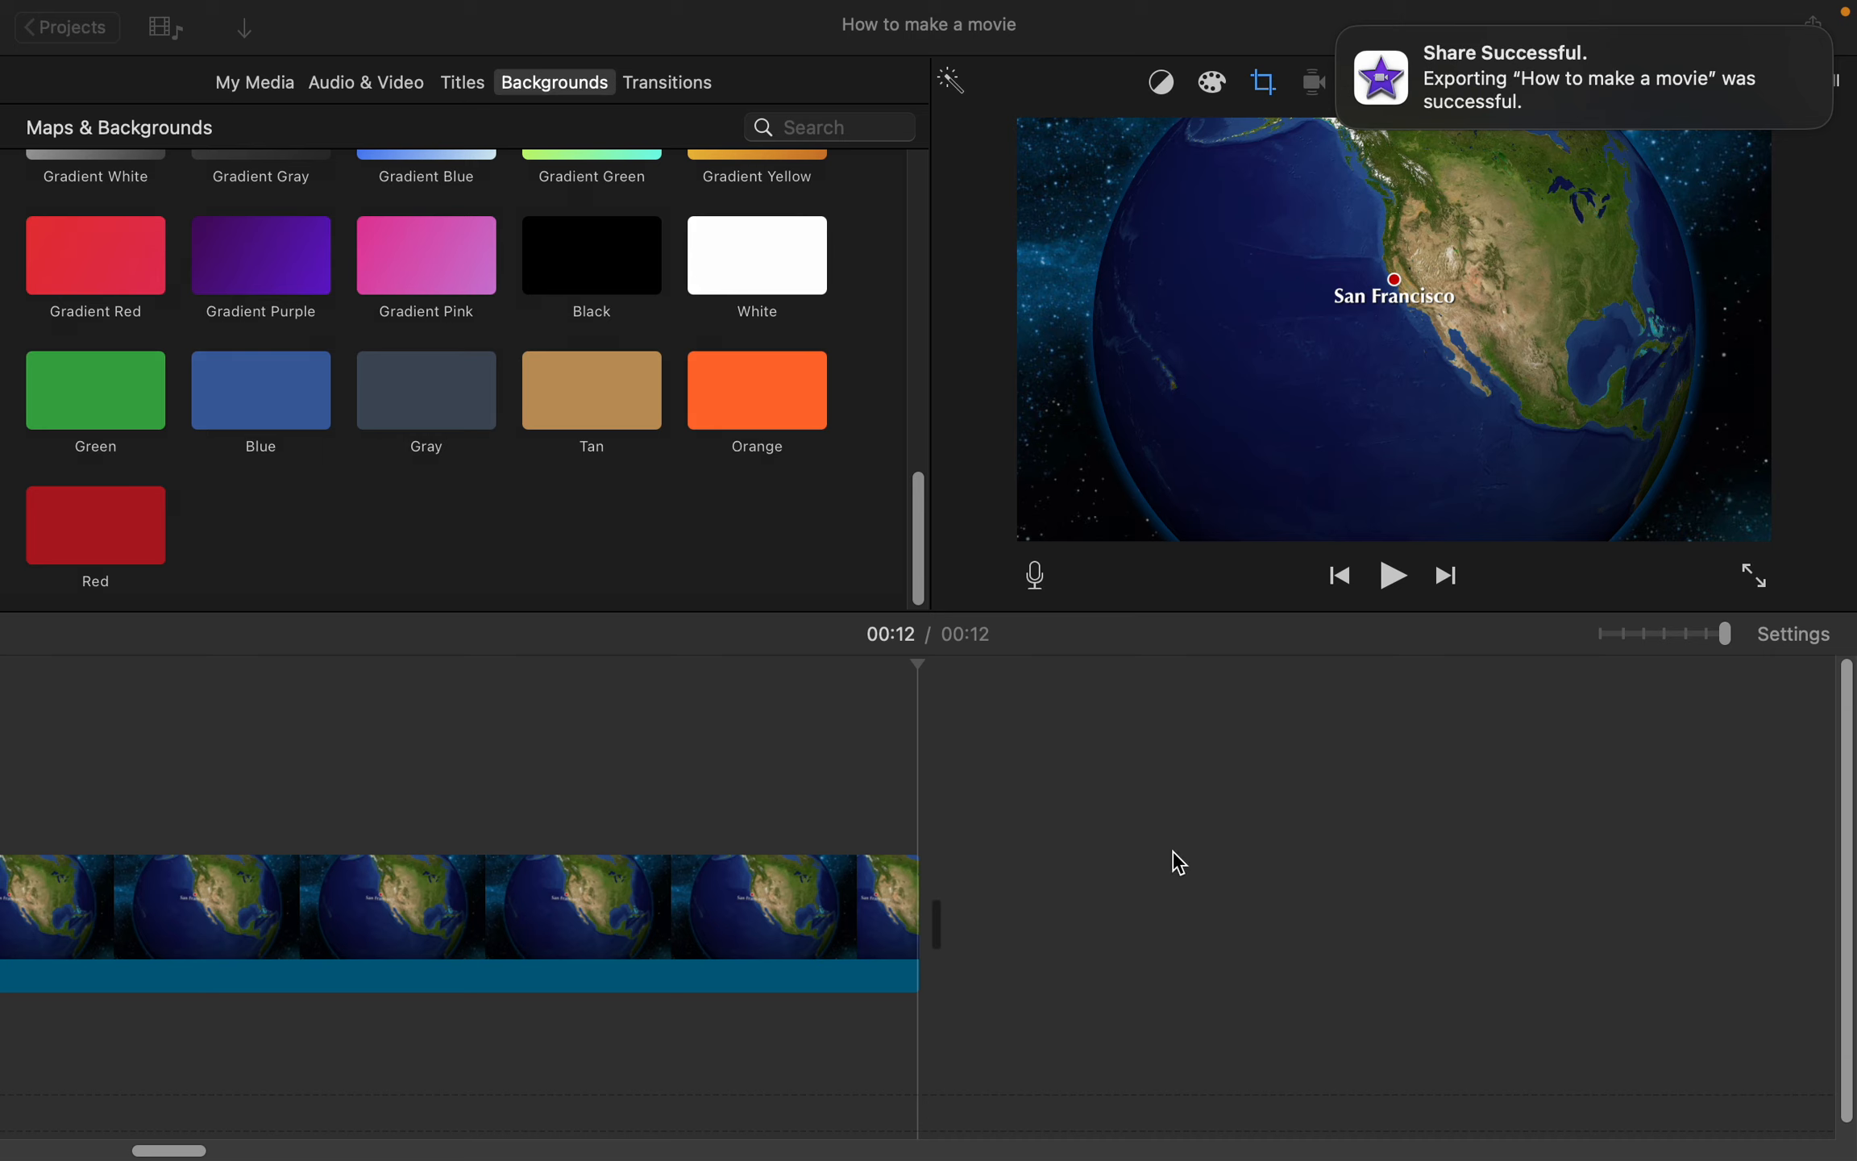
click(395, 17)
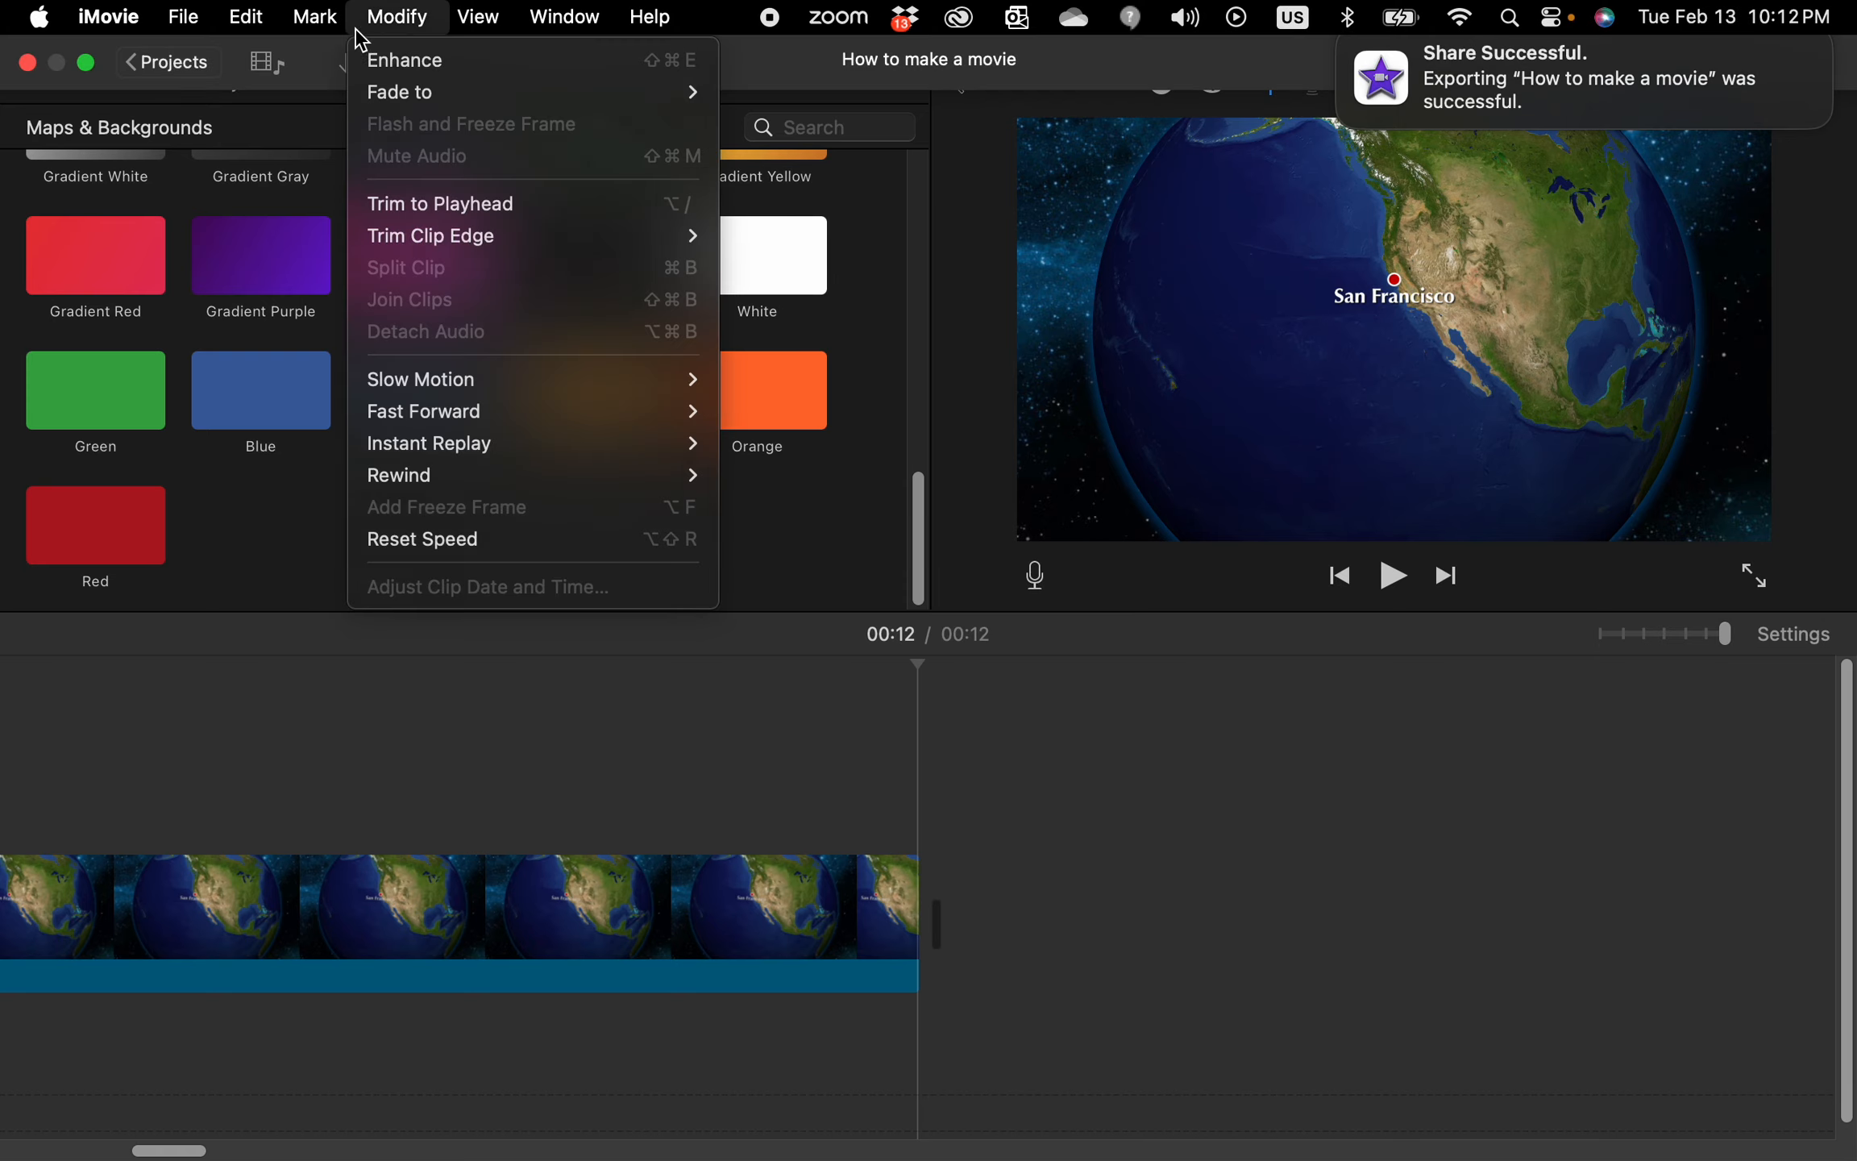
mouse_move(109, 17)
click(538, 99)
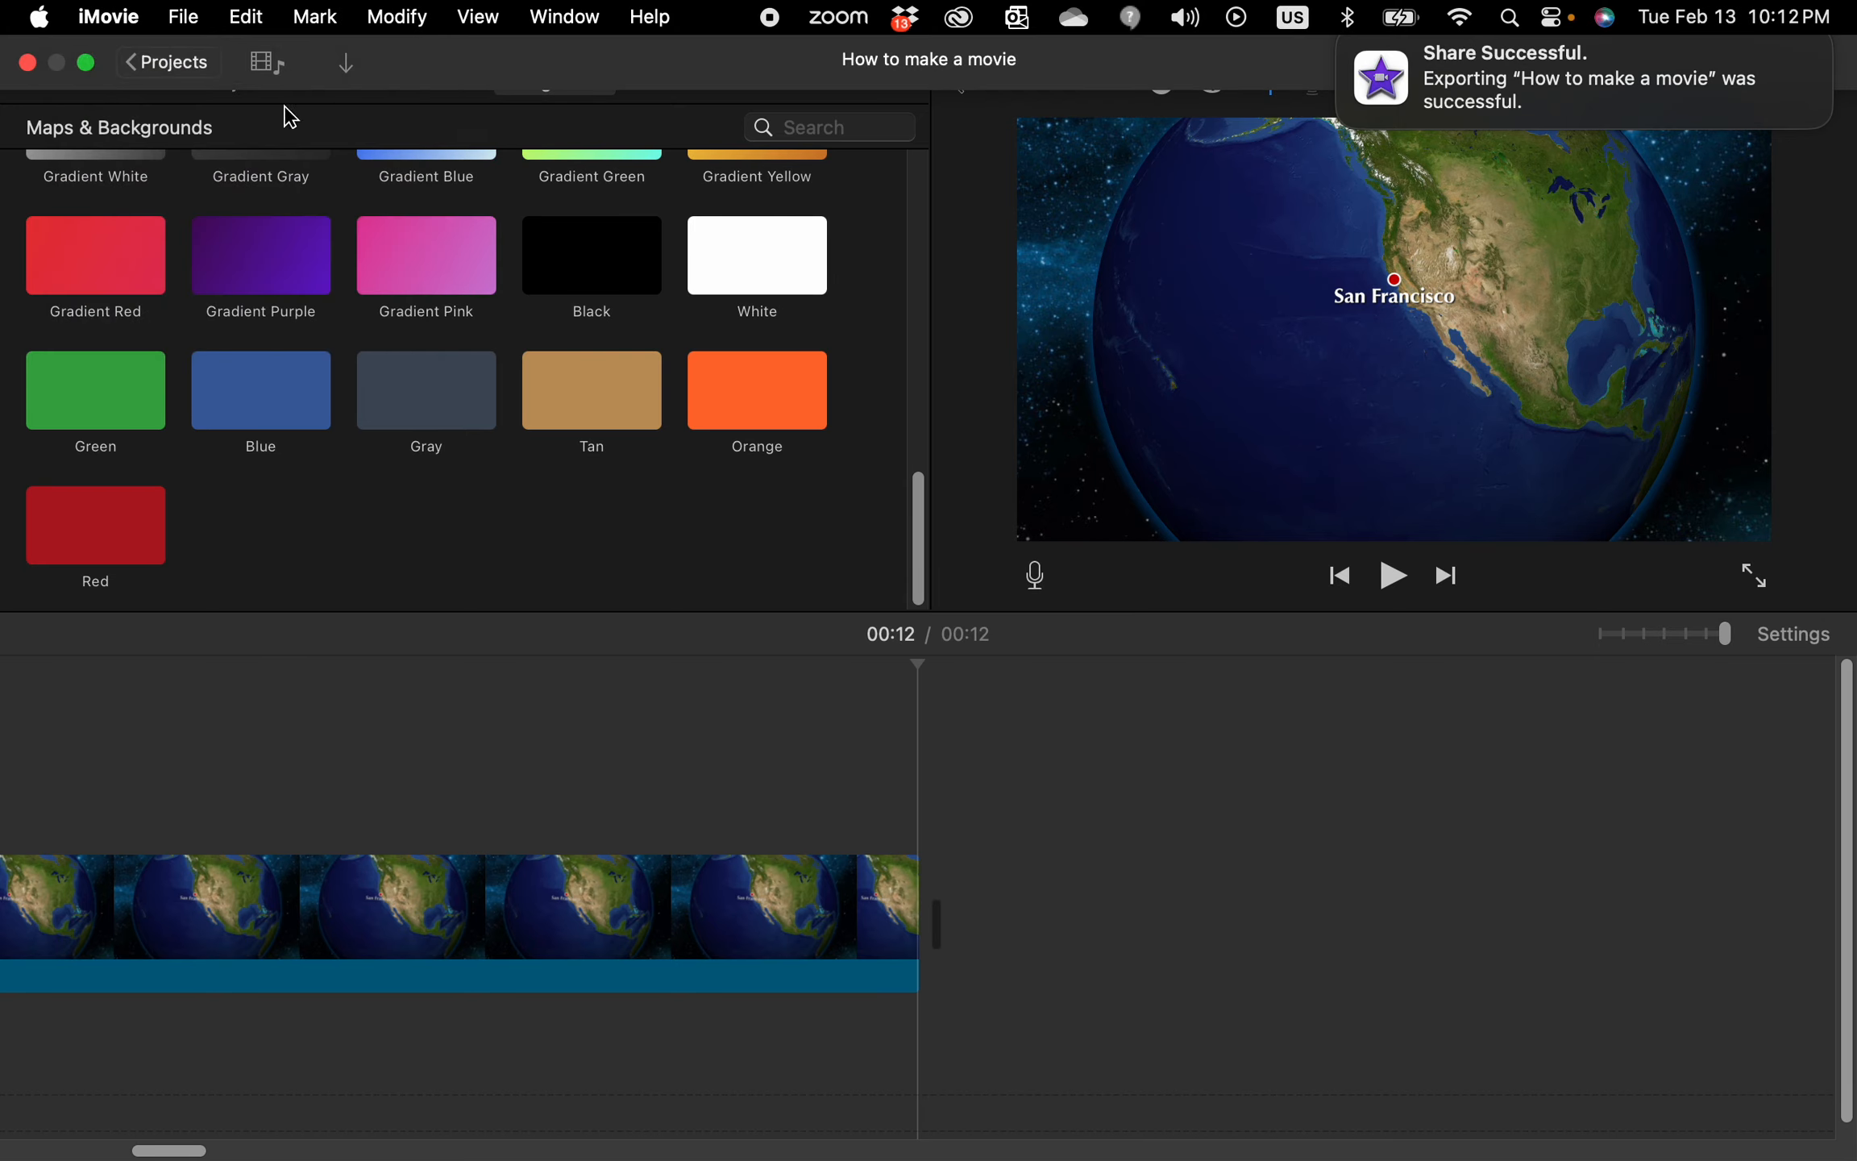
click(86, 63)
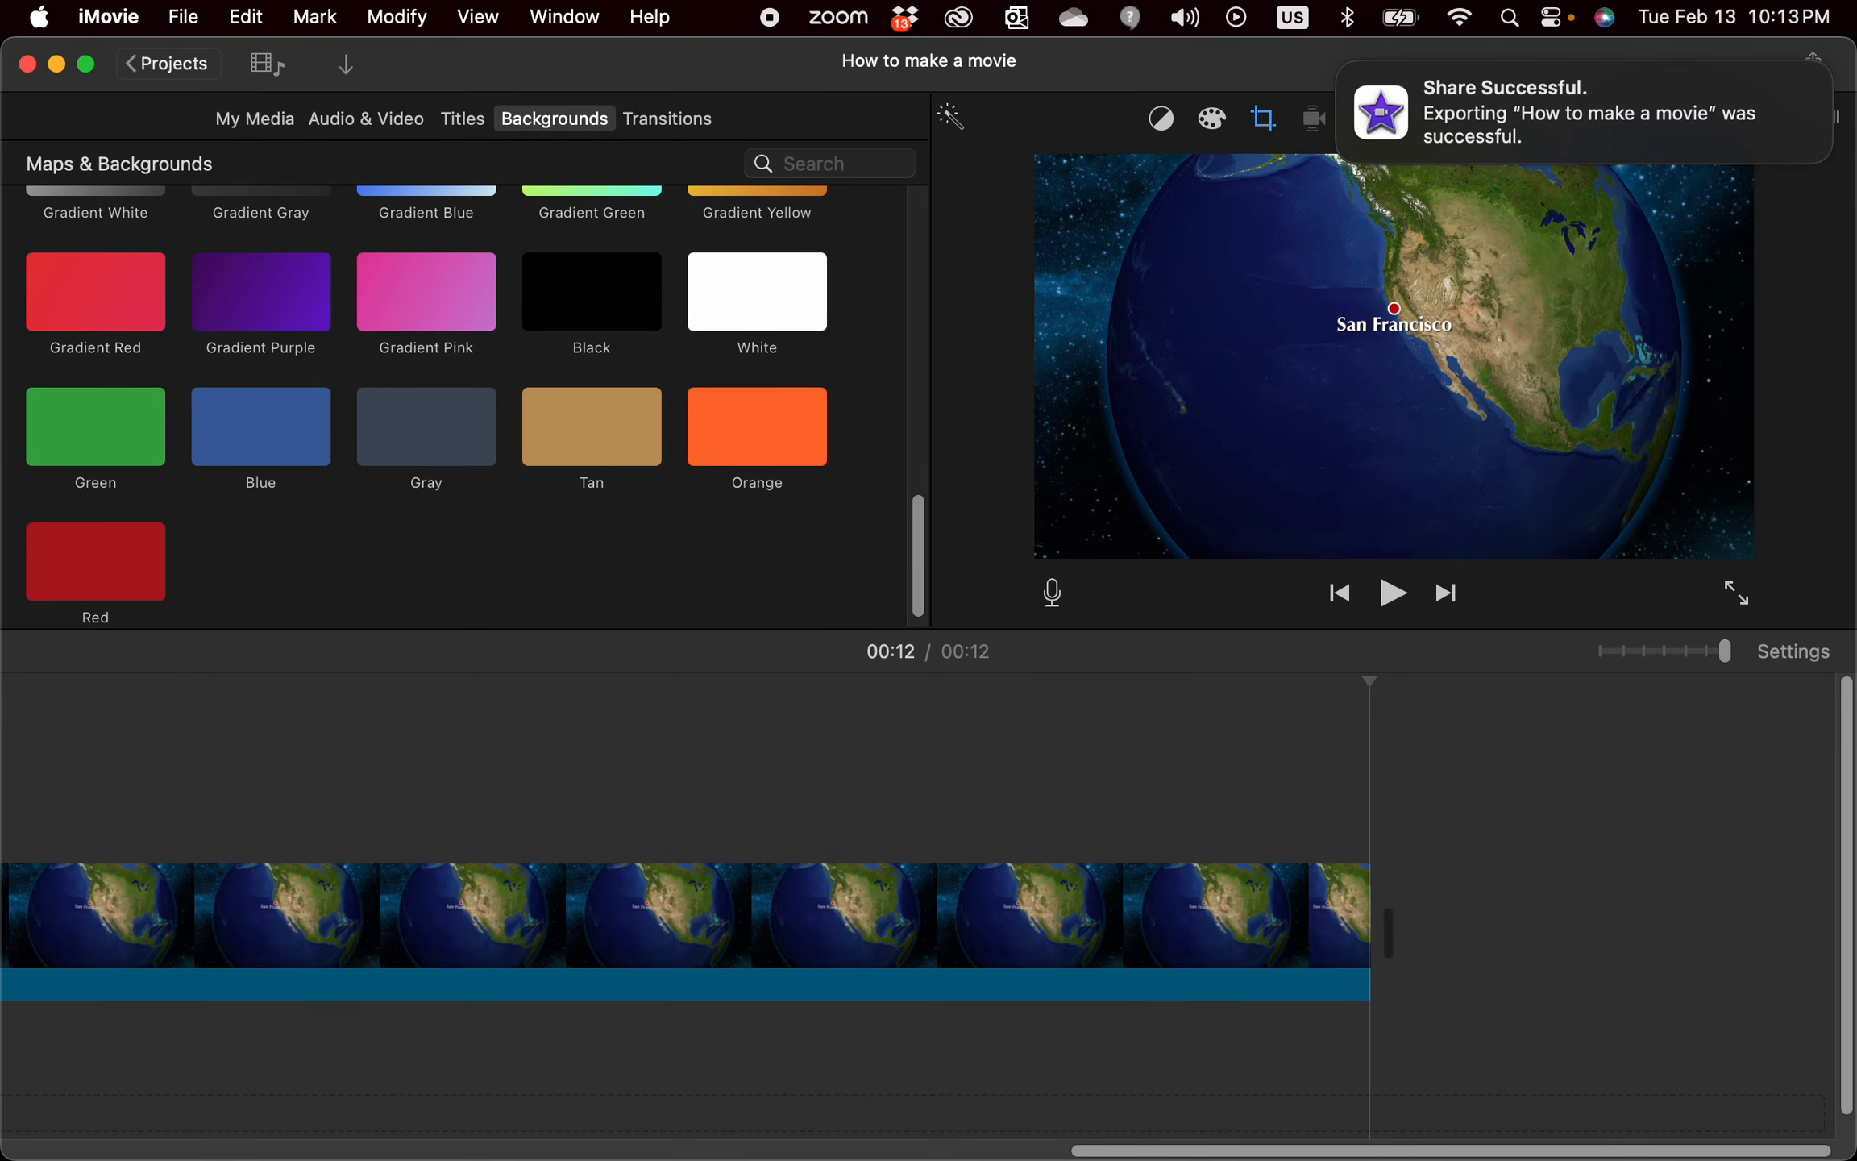
key(super+Tab)
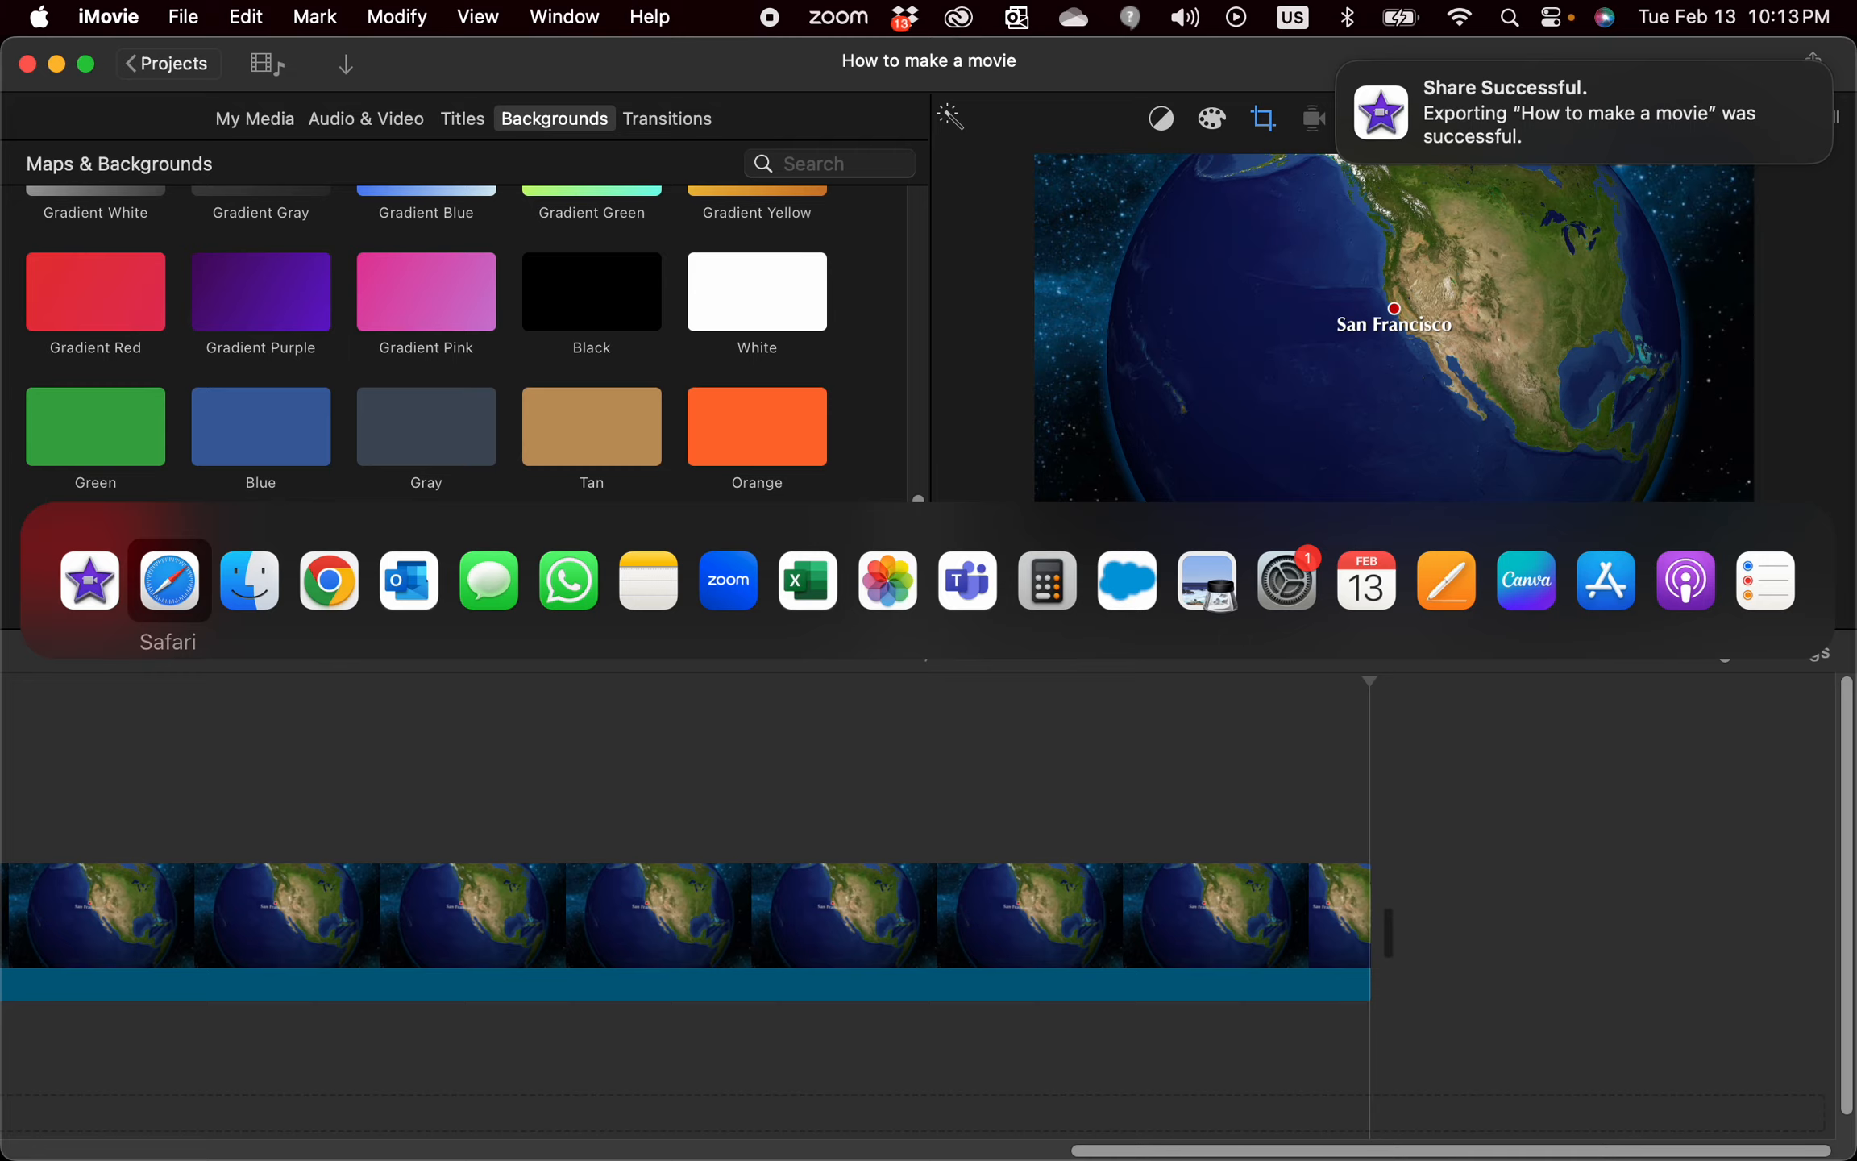
key(super+Tab)
drag(1854, 1007, 892, 212)
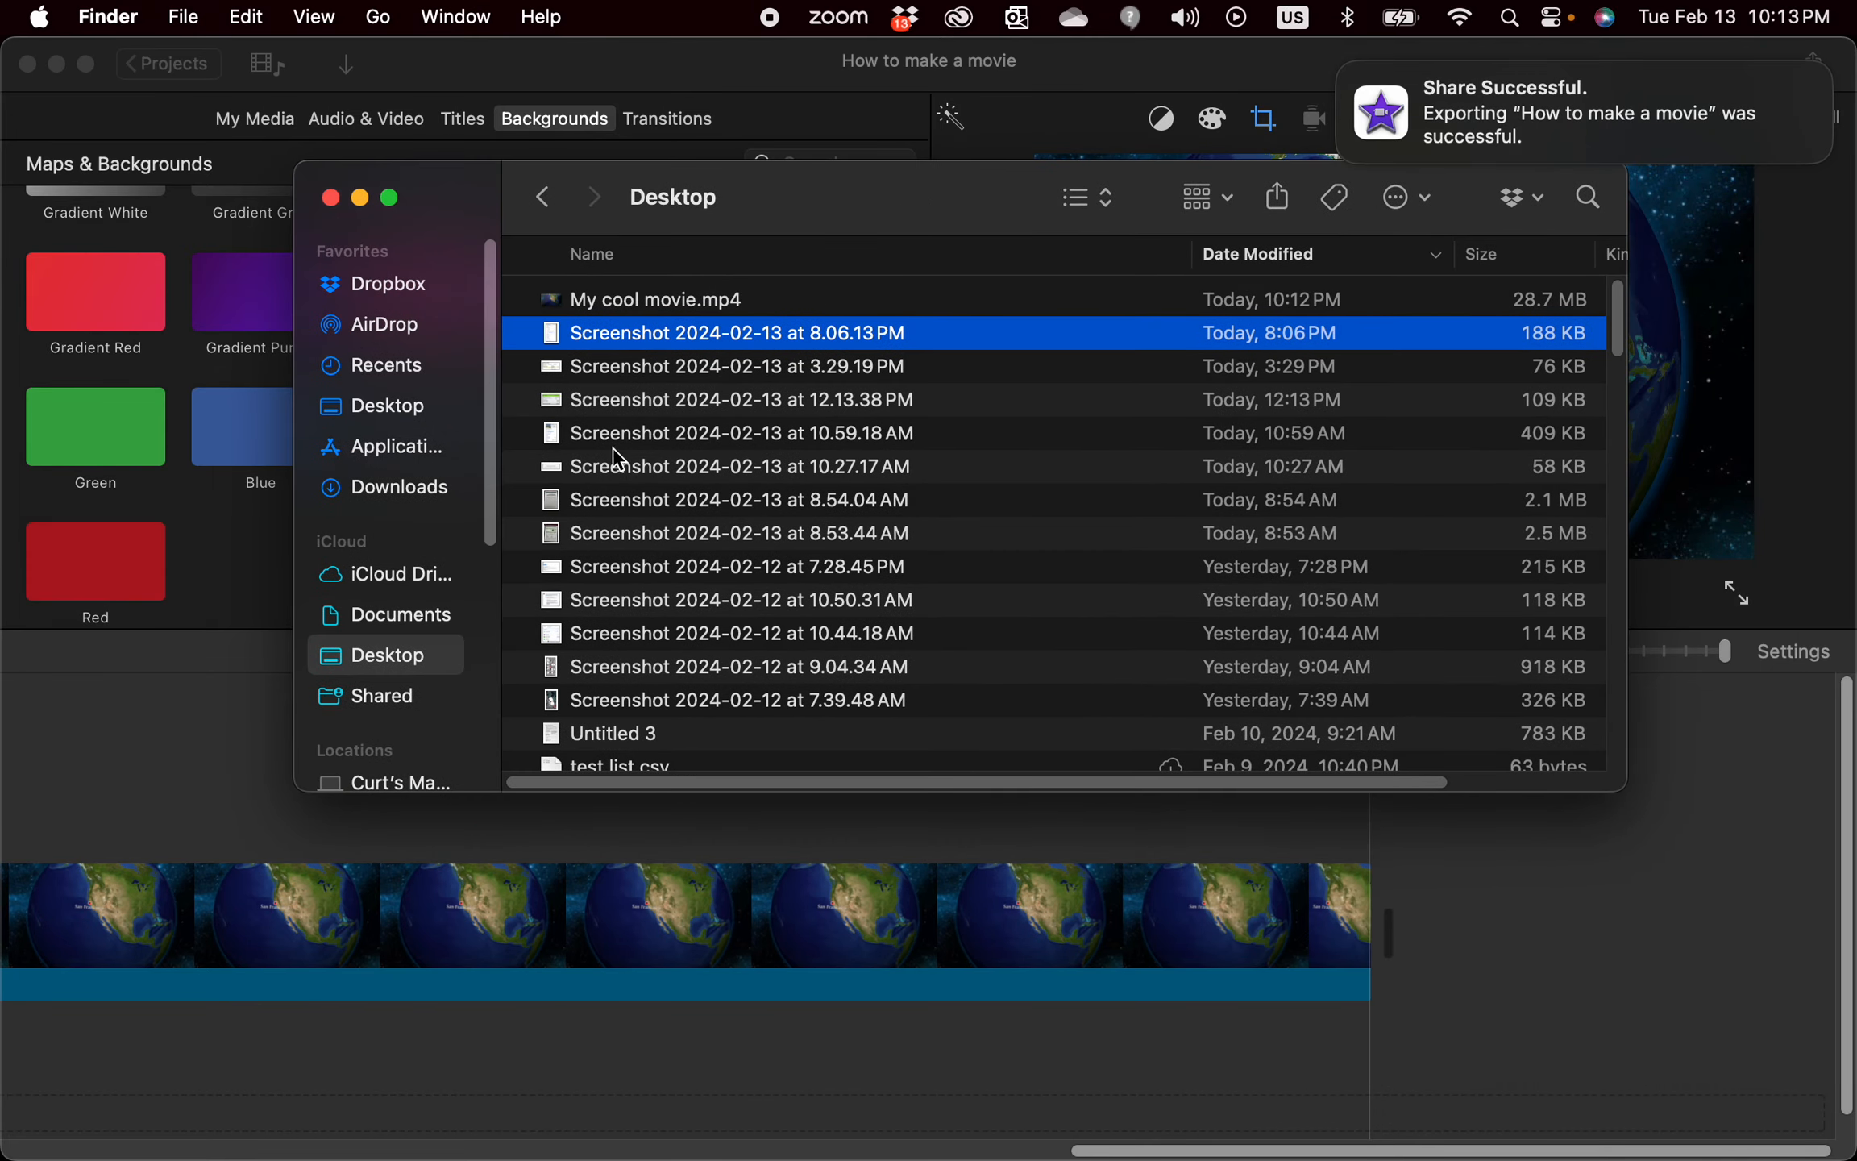
Step: Play the exported My cool movie.mp4 in a quick preview and close the preview
click(647, 304)
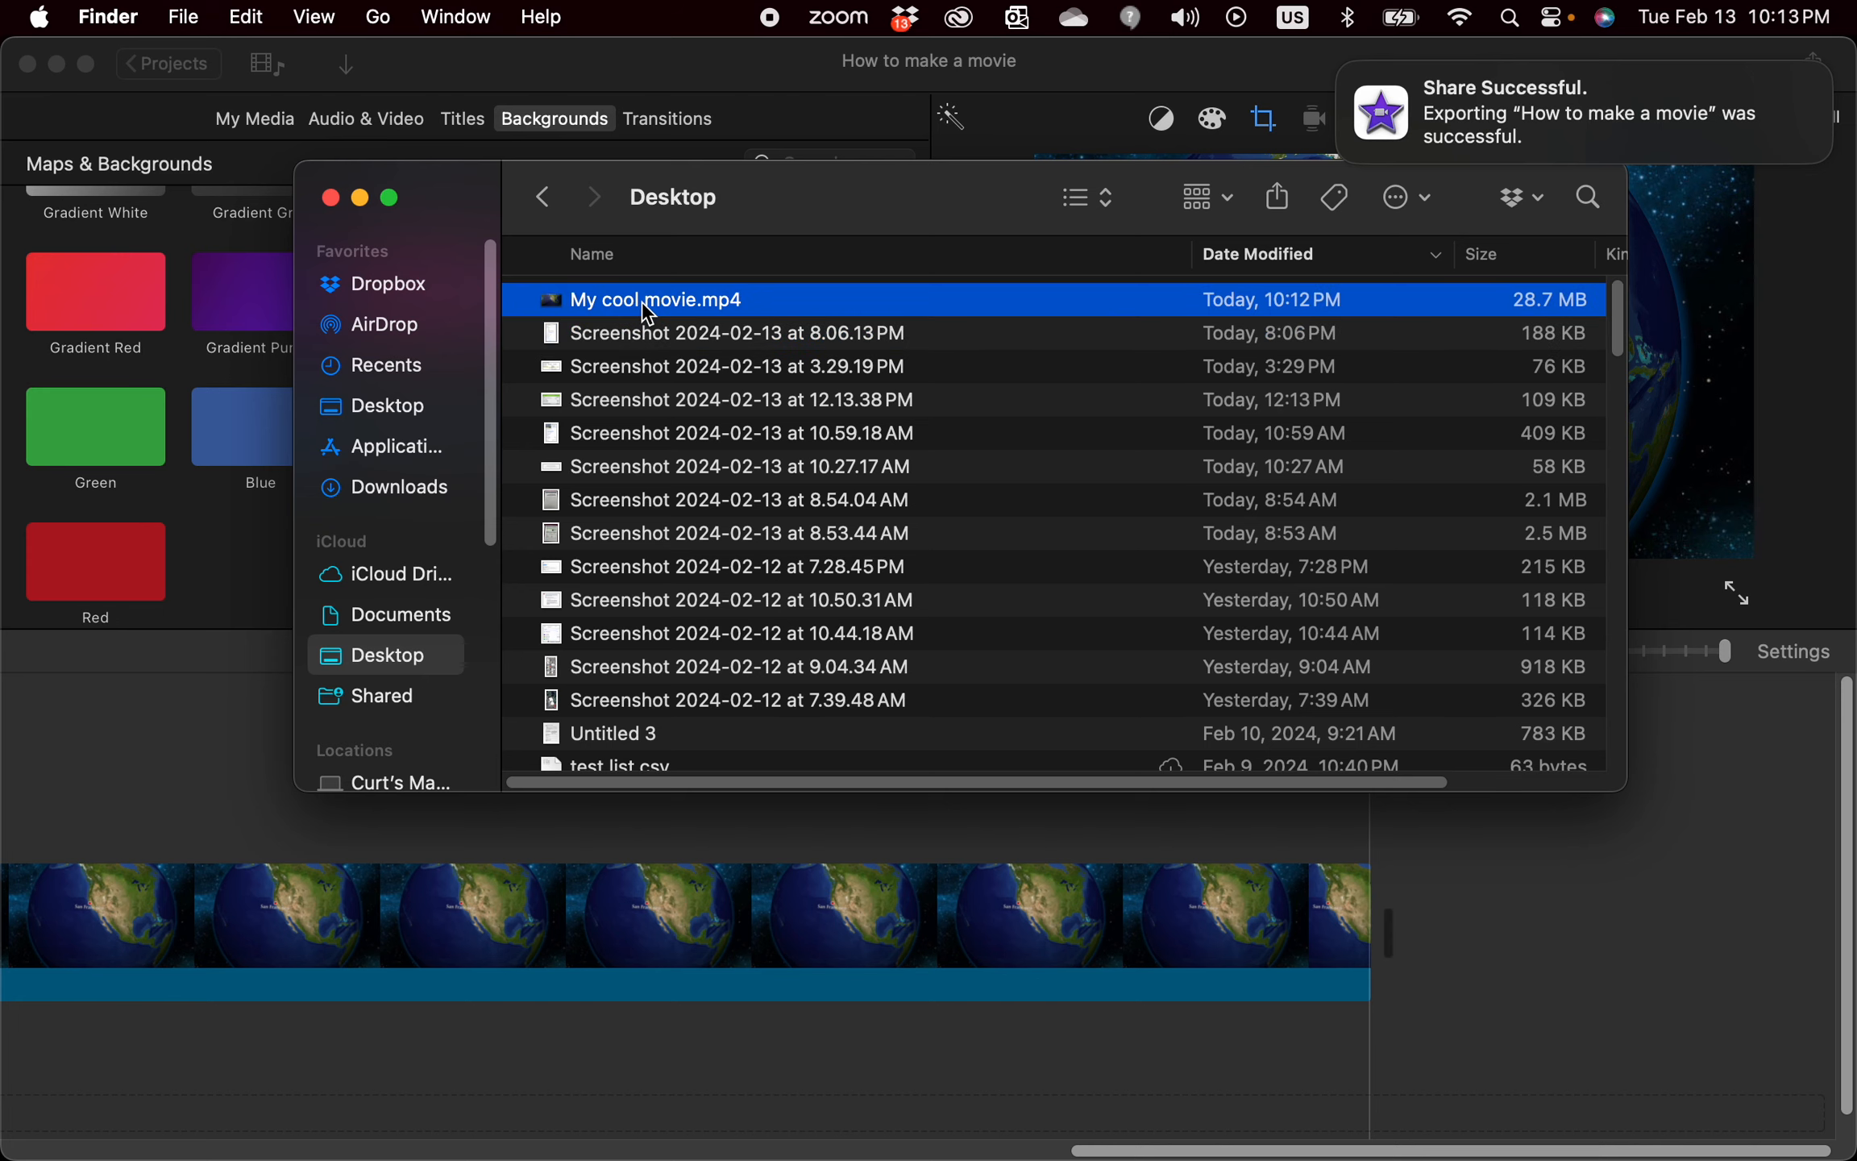
key(space)
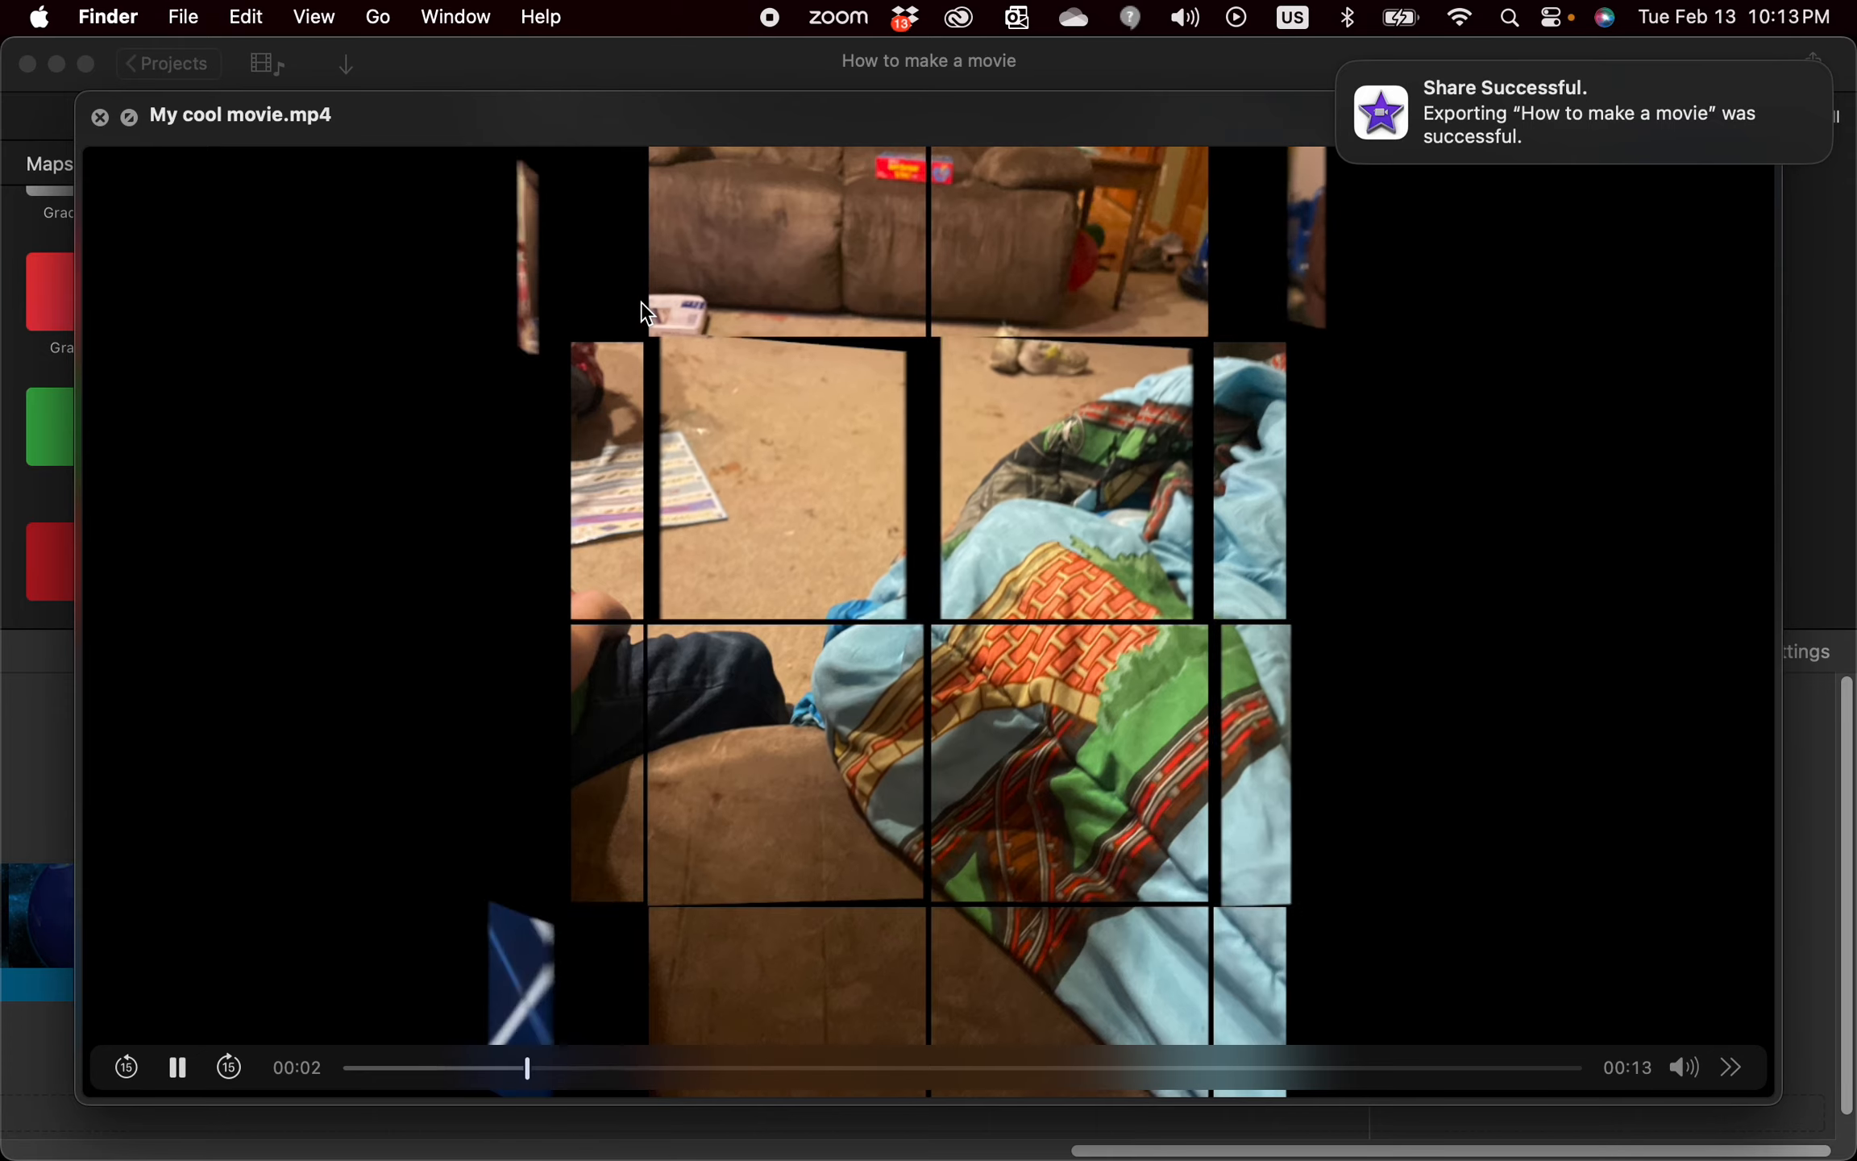
key(space)
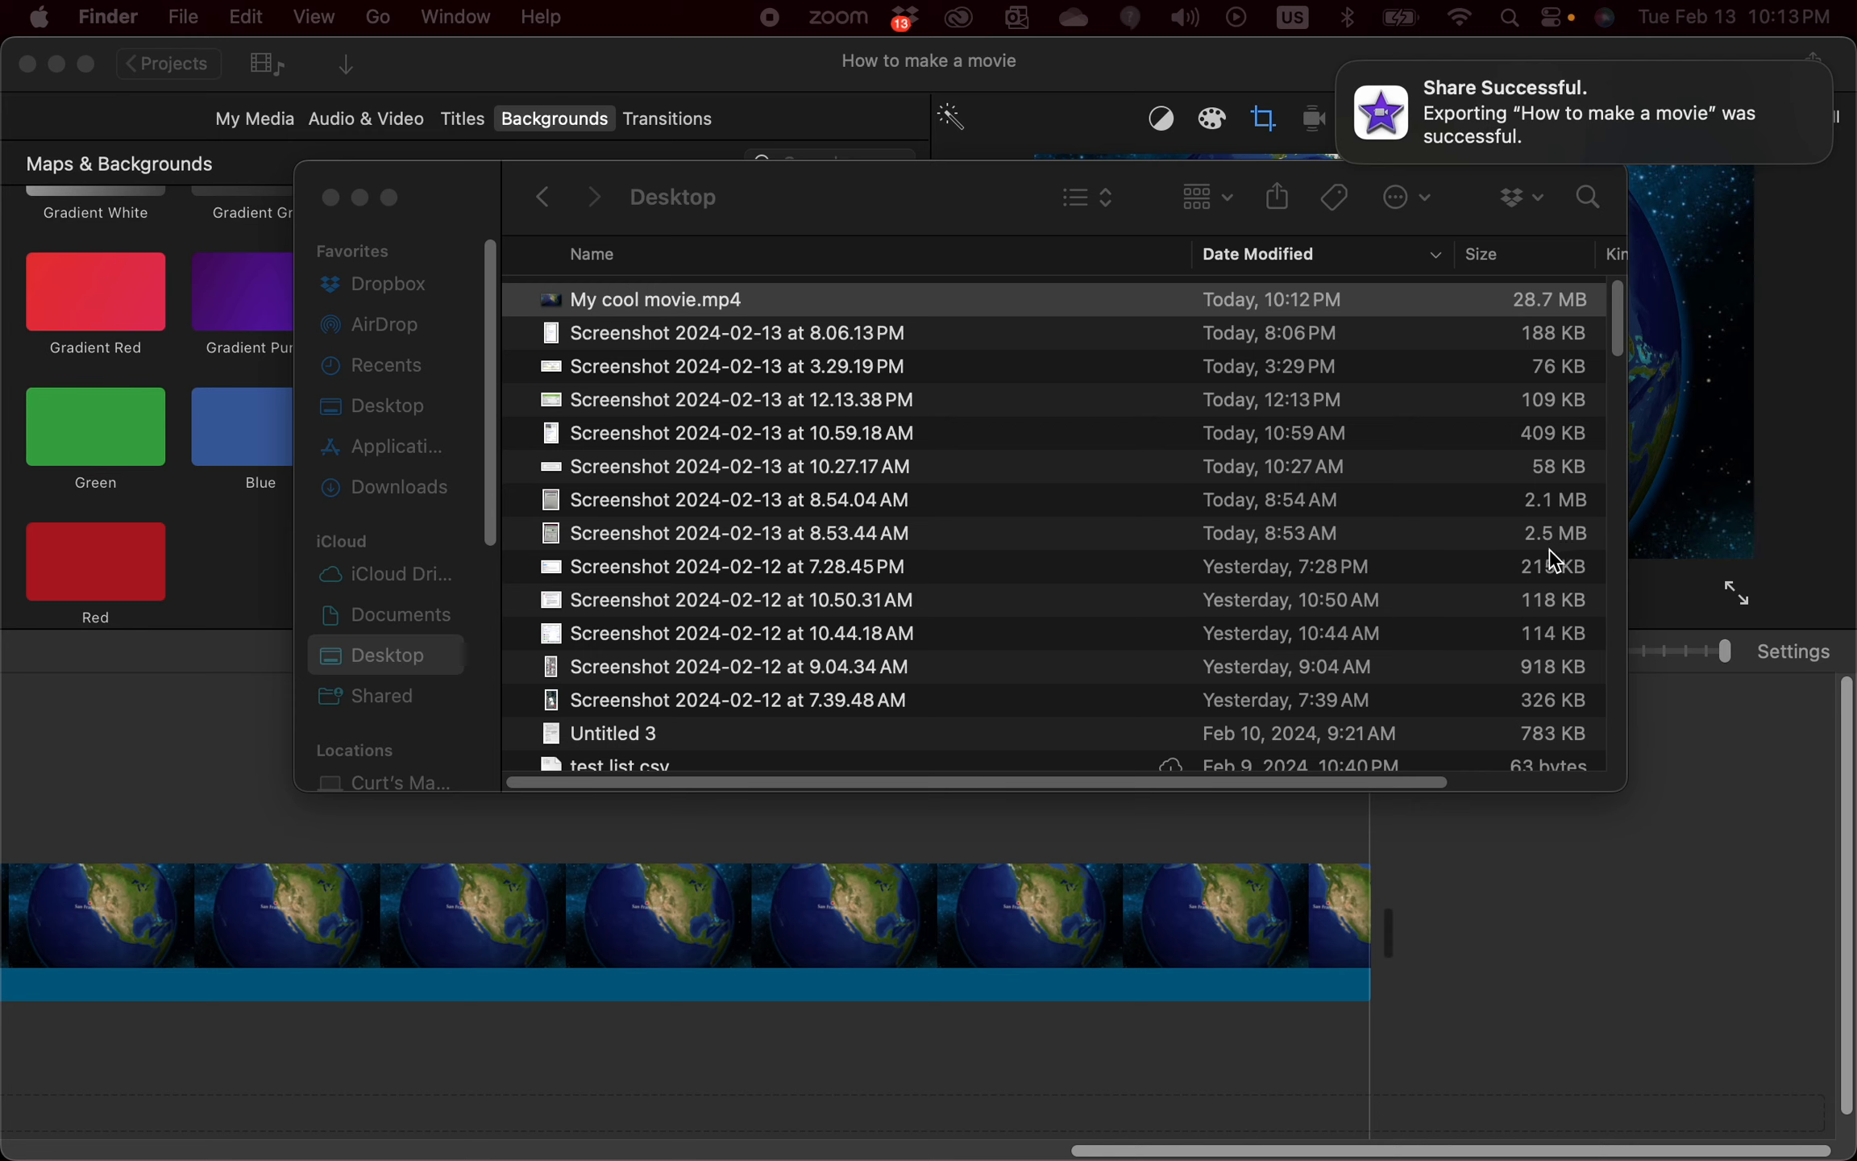
mouse_move(1338, 88)
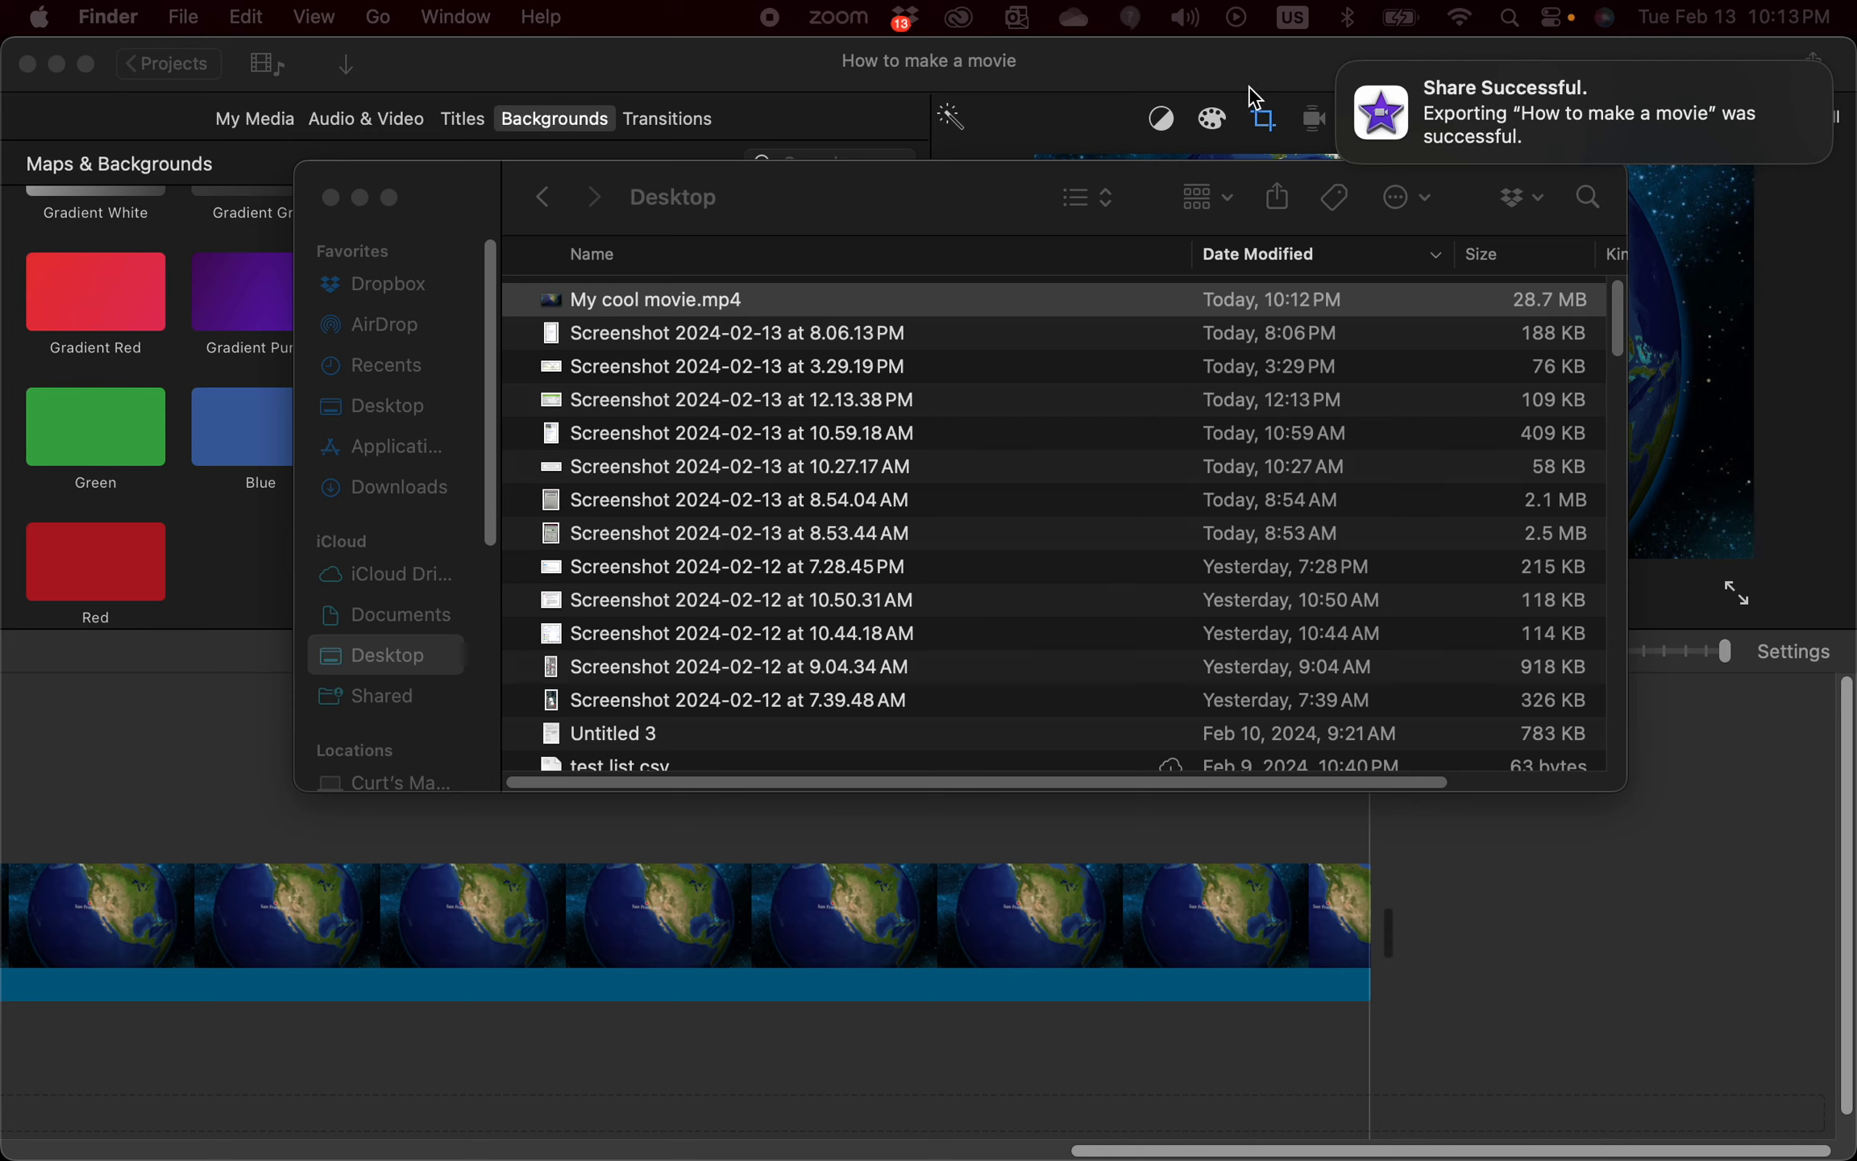